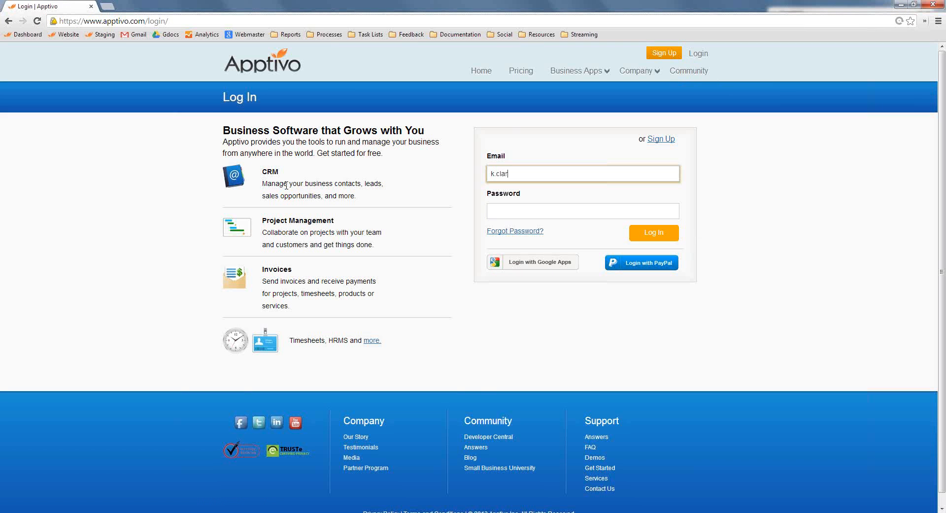
Log in to the account with the user's e-mail address and password
key("Tab")
type("••")
key("Return")
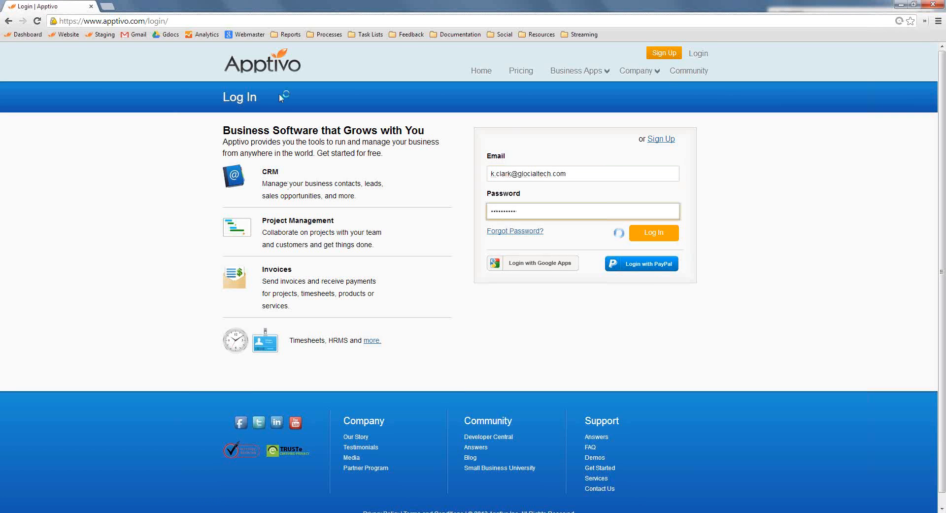
Open the glocialtech.com website in a new tab and visit its Support Requests page, ending on the Contact Us page
key("ctrl+t")
type("glo")
key("Return")
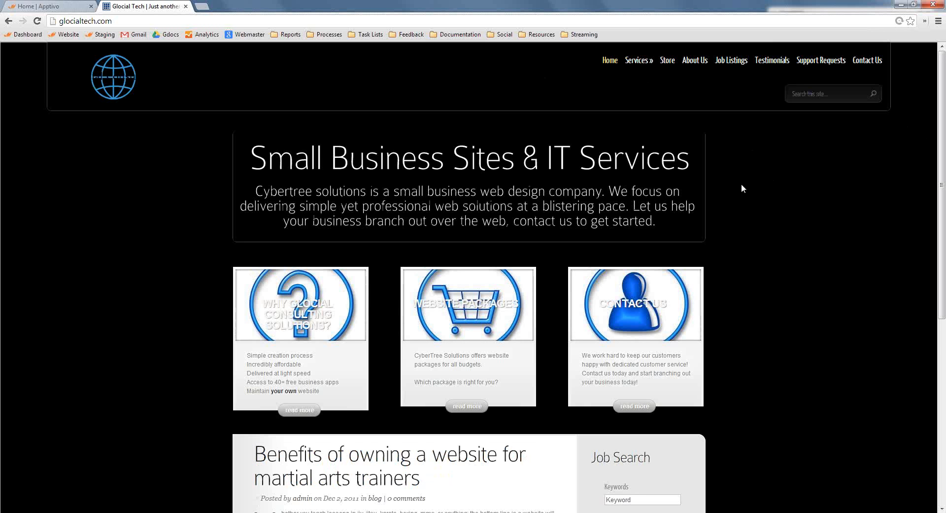
left_click(808, 62)
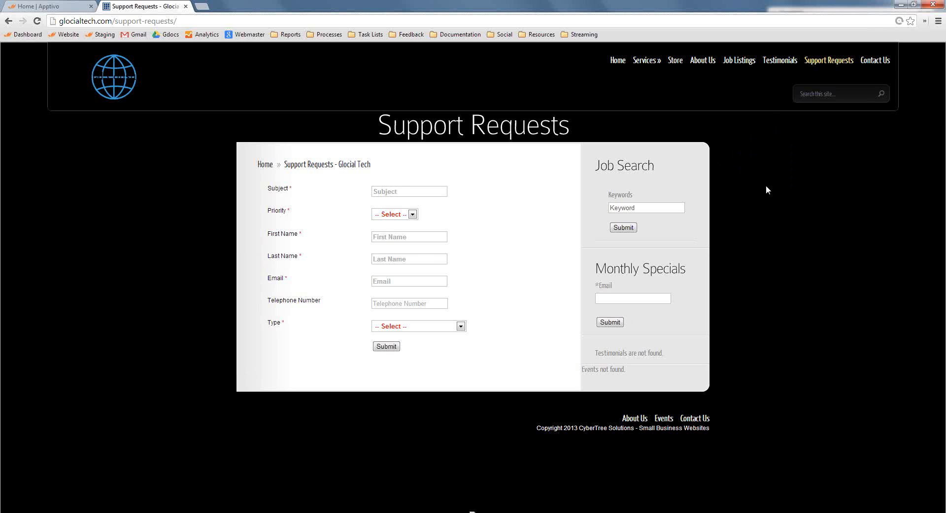
left_click(865, 61)
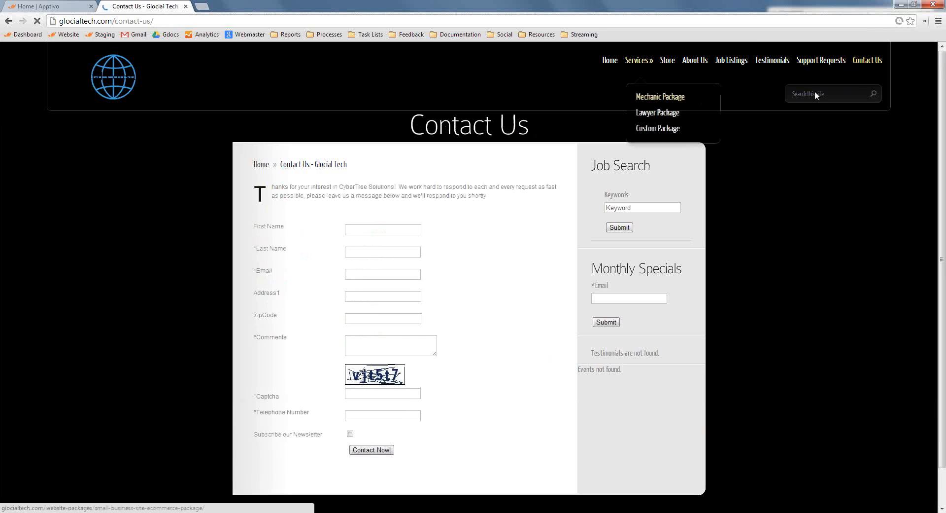
Fill in the prospect's first name and last name on the Contact Us form
left_click(387, 229)
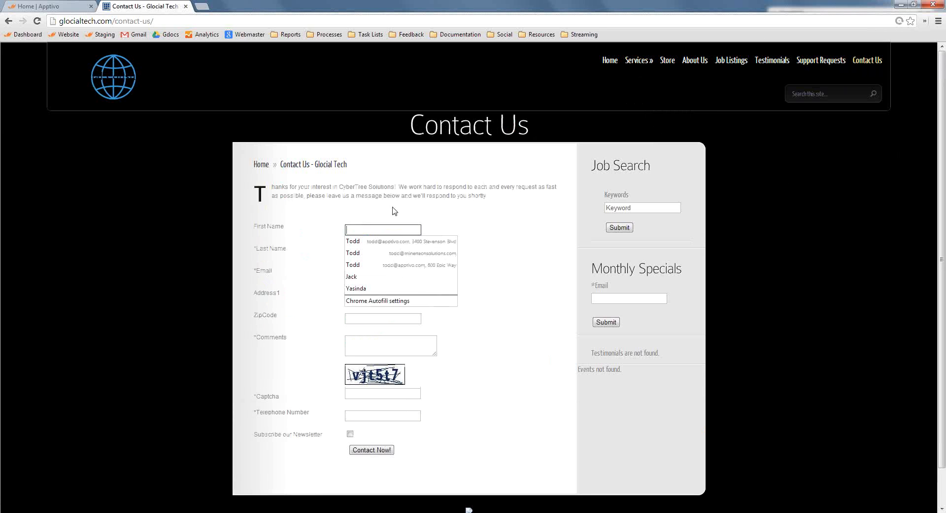
key("Escape")
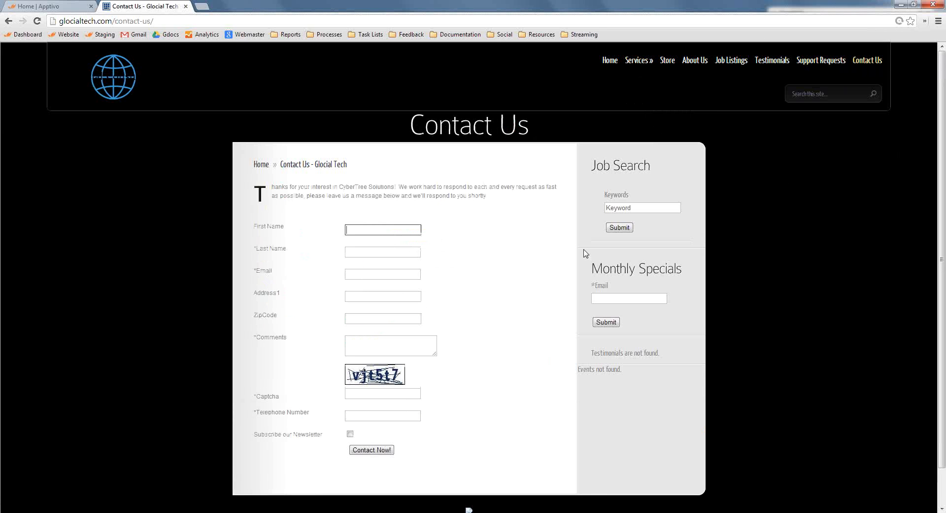
key("Tab")
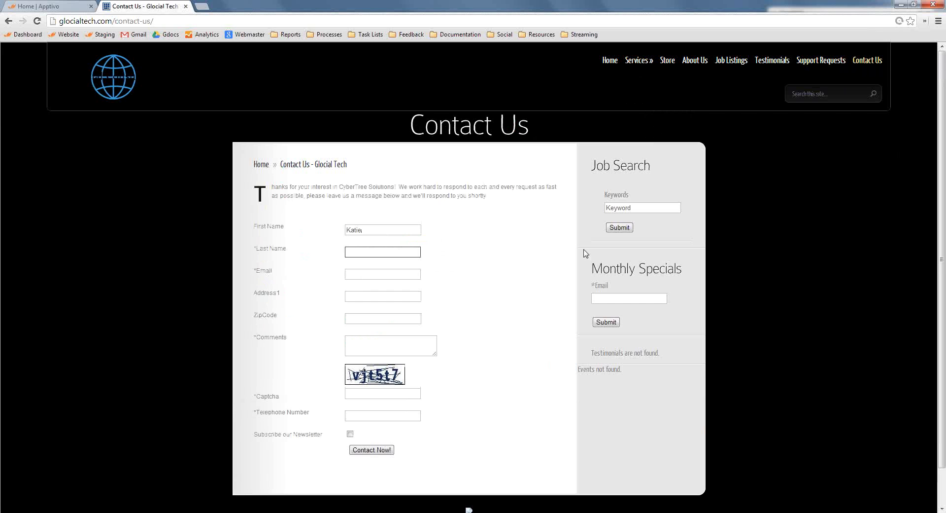
key("Tab")
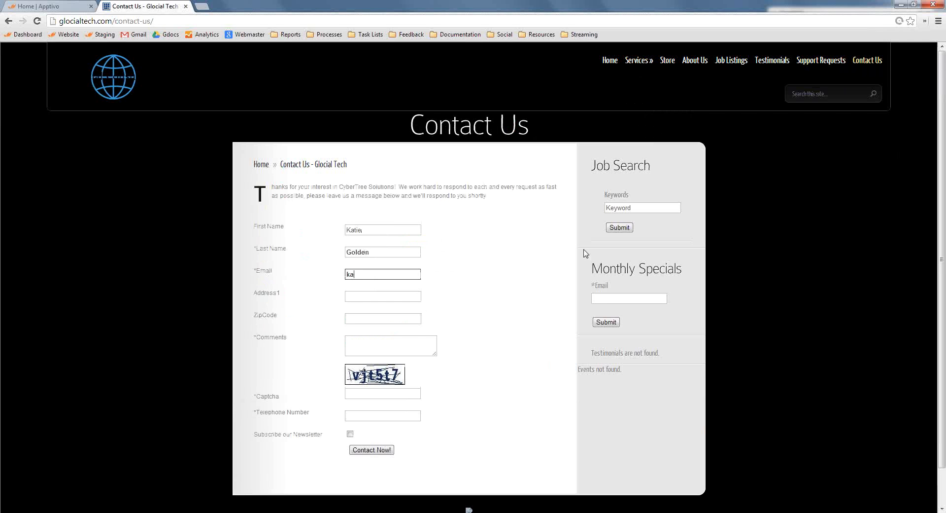
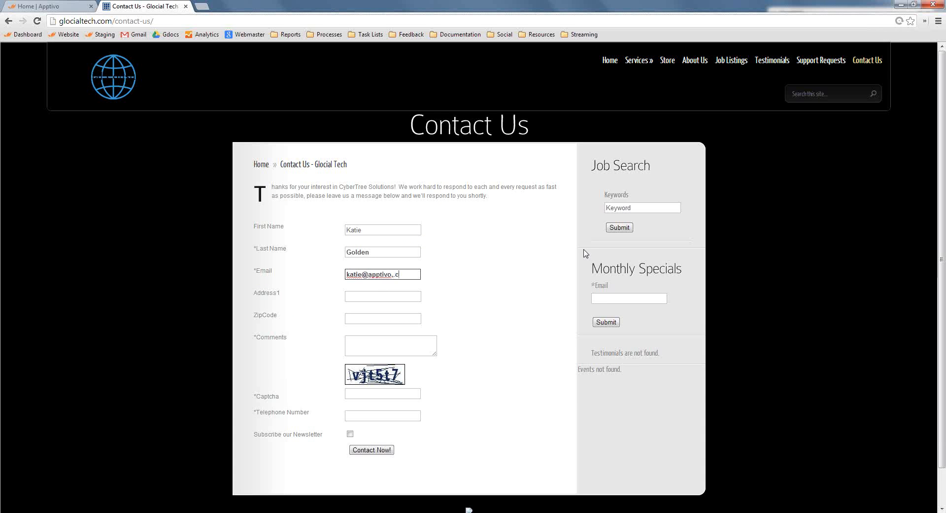
Enter the prospect's e-mail address and street address on the contact form
key("Tab")
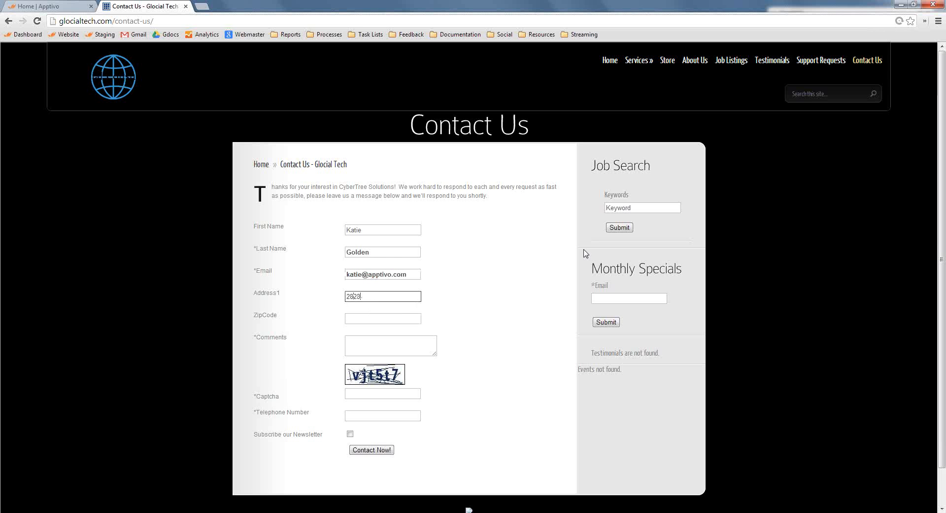
Enter the comment "I need my office set up with new network equipment" on the contact form
left_click(380, 345)
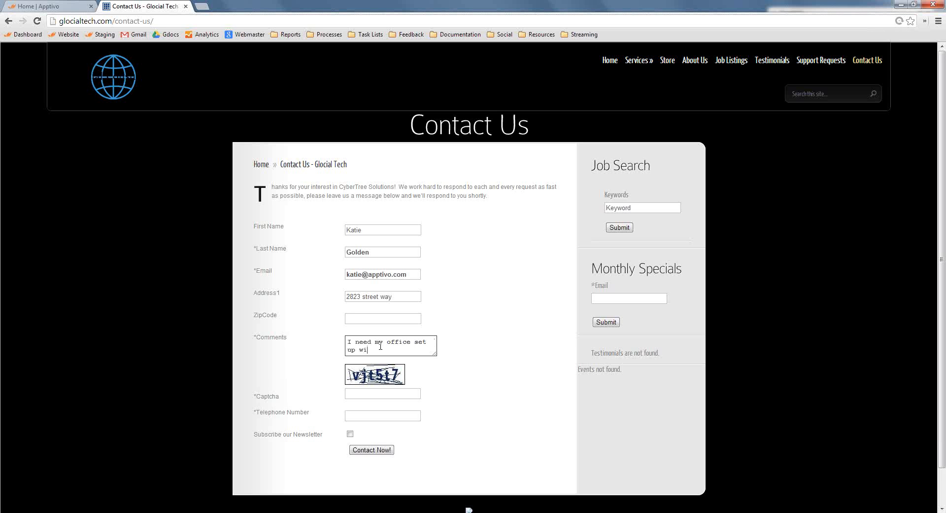
type("I need my office set up with new network equ")
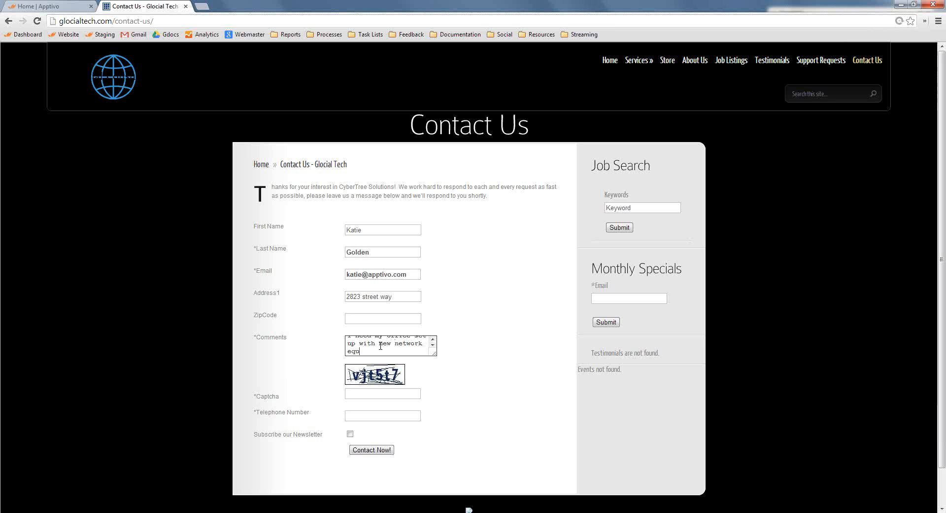
type("ipment")
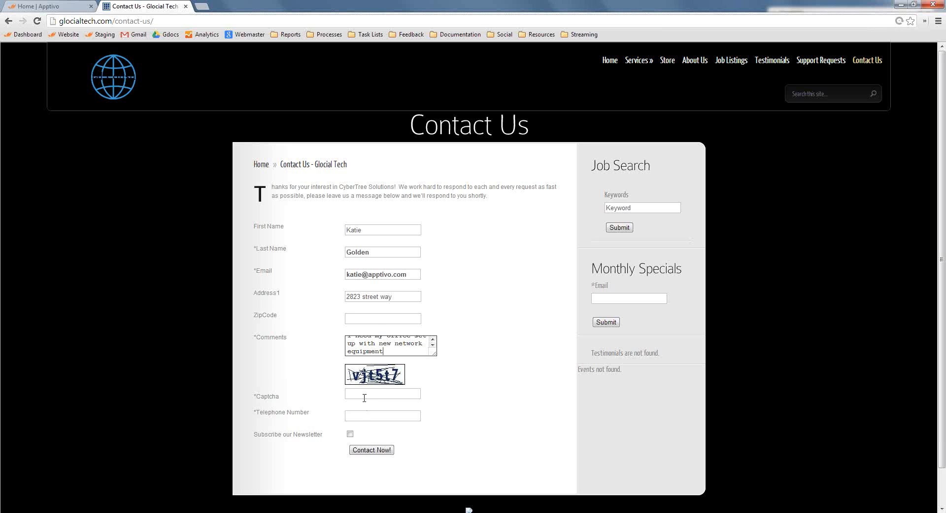
Fill in the captcha code and the prospect's telephone number, and submit the contact form
left_click(365, 398)
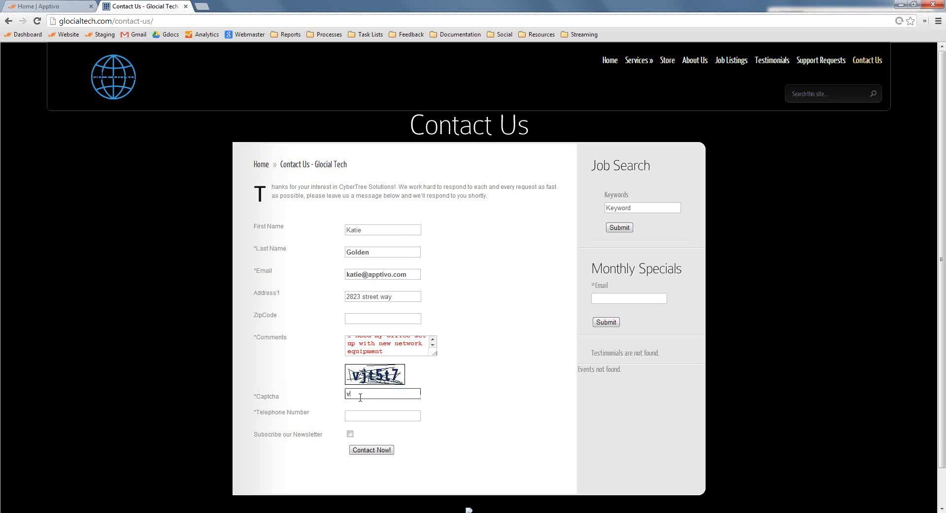
type("vjt5t7")
key("Tab")
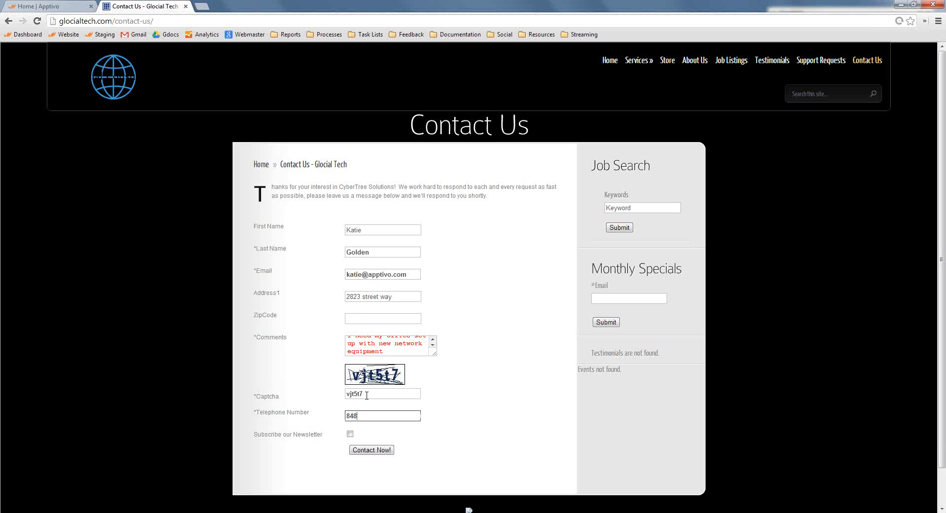
left_click(397, 469)
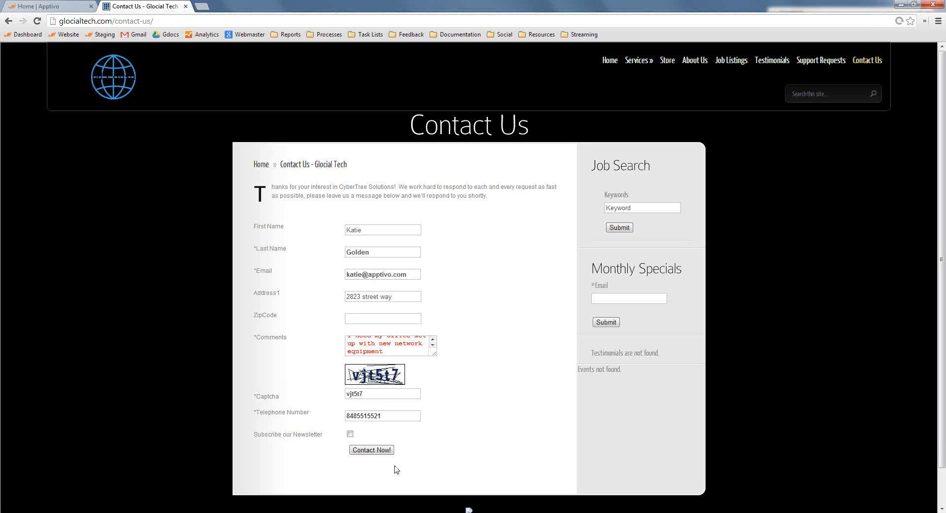
left_click(382, 451)
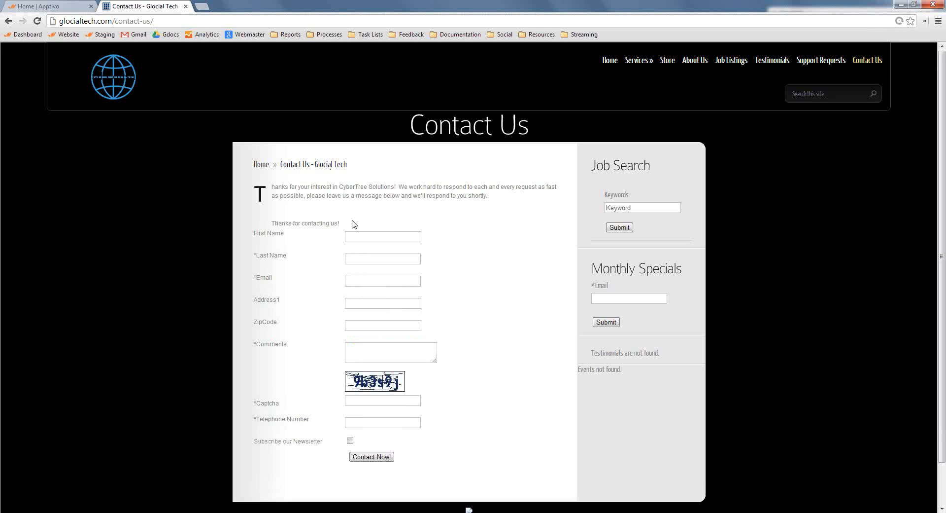
left_click_drag(342, 226, 316, 249)
left_click(316, 220)
Switch to Apptivo and check which apps are available in the CRM category
left_click(44, 5)
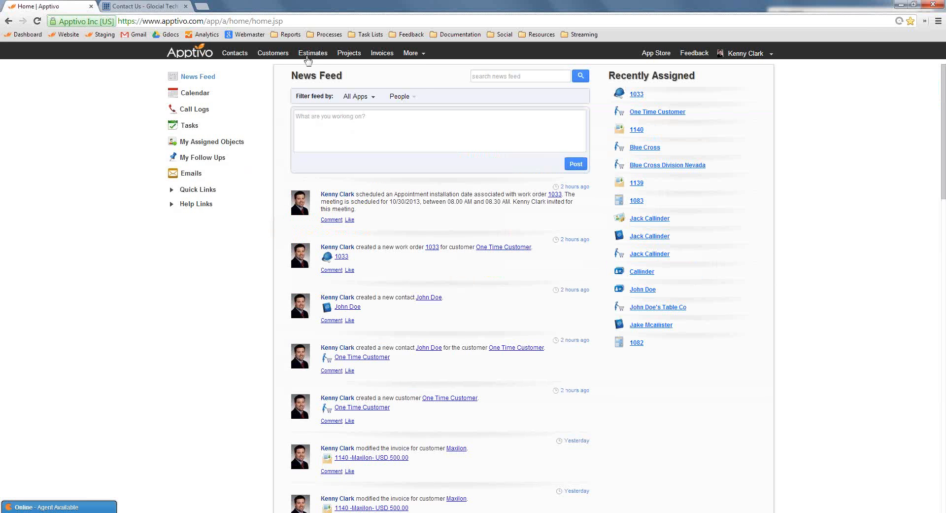
left_click(411, 53)
mouse_move(424, 116)
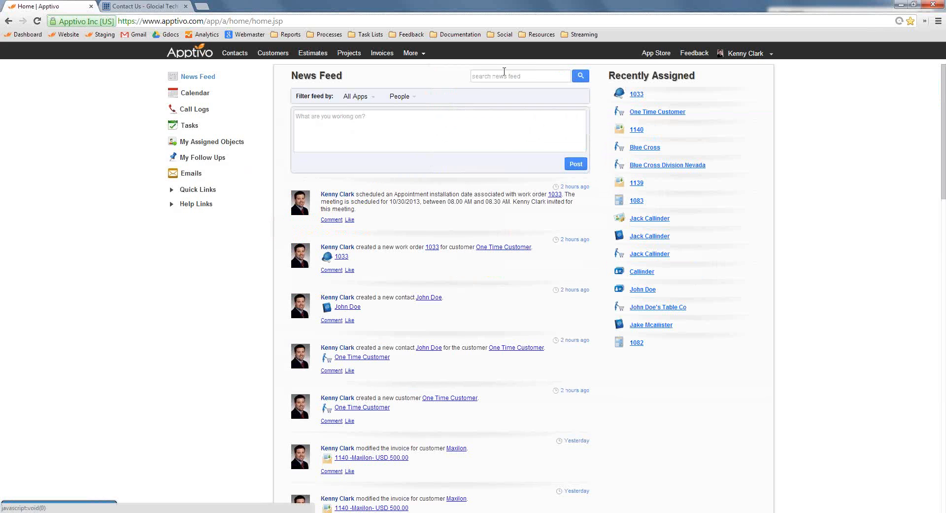
left_click(411, 53)
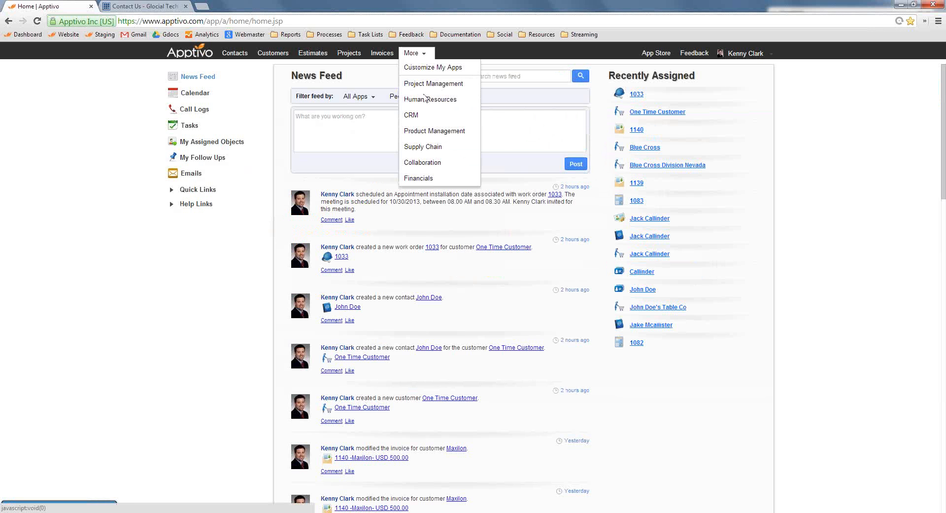
mouse_move(443, 118)
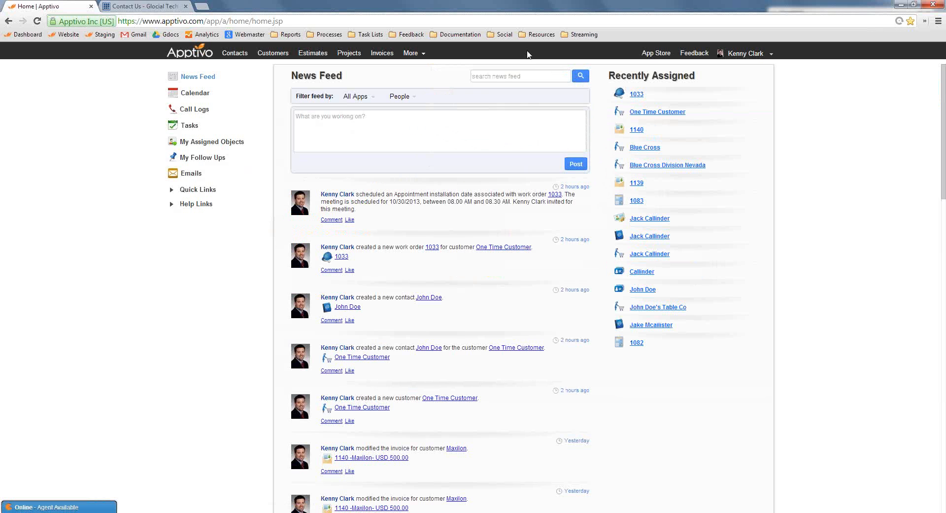
Add the Leads and Opportunities apps from the CRM category of the App Store
left_click(644, 52)
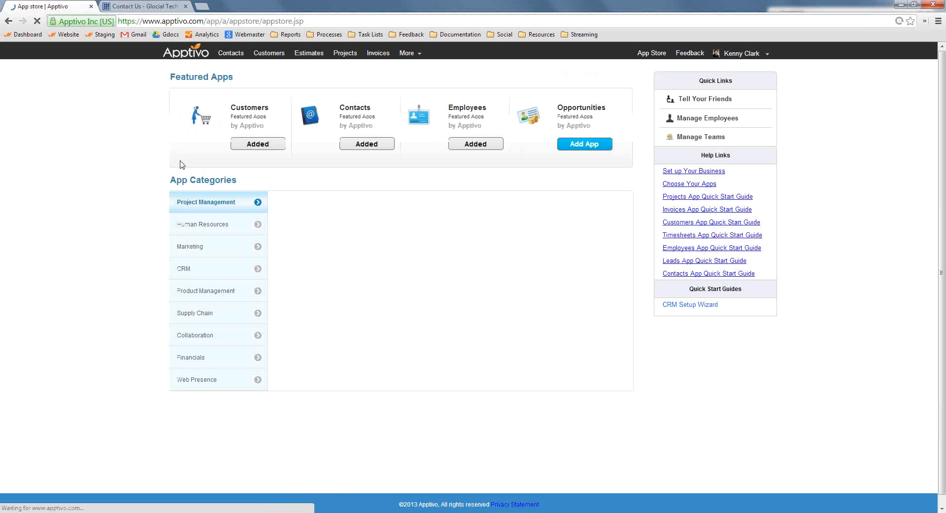
left_click(258, 268)
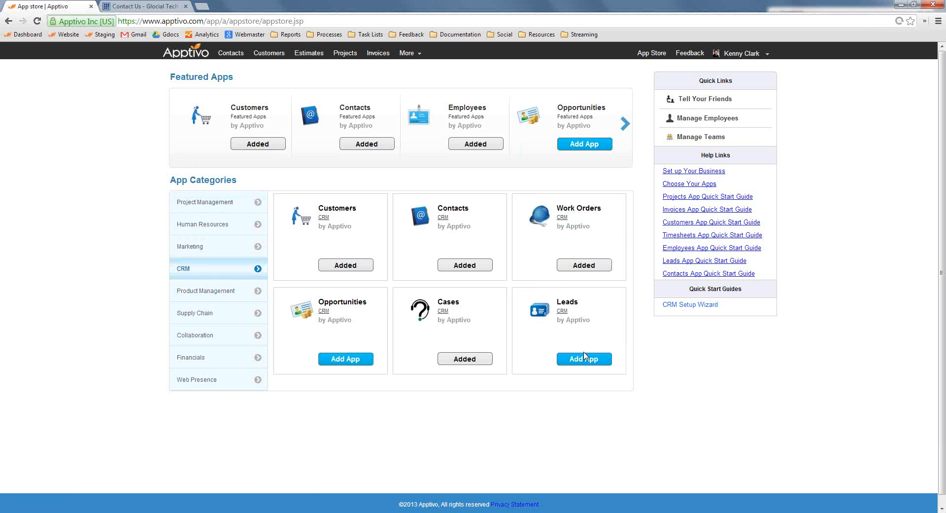
left_click(584, 357)
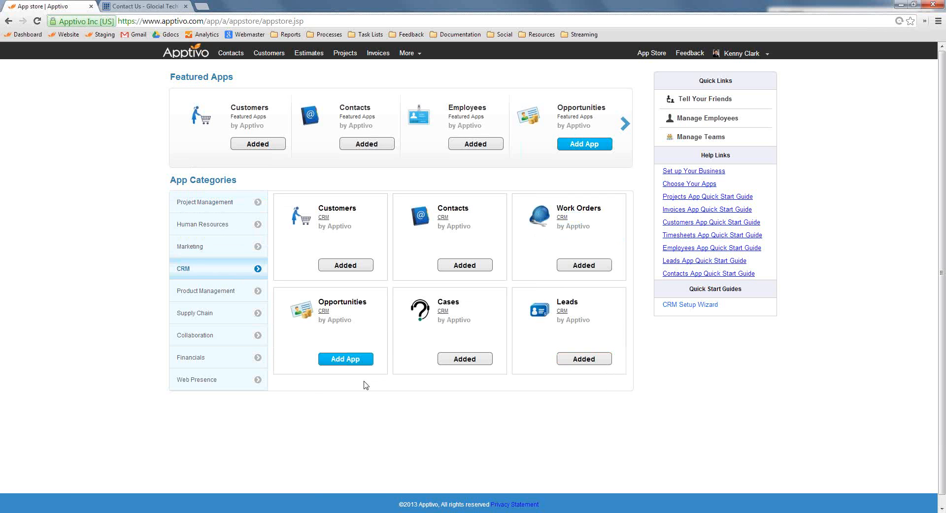
left_click(357, 359)
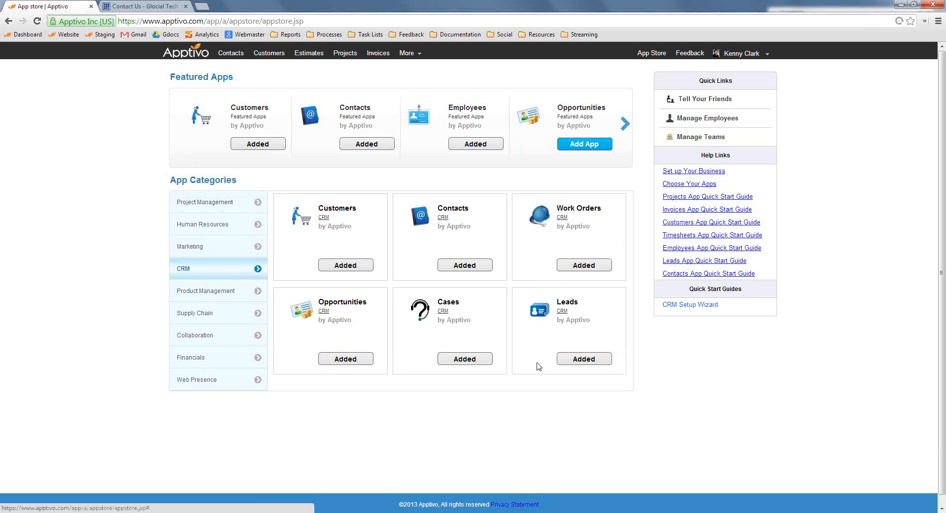
Look through the apps in the Financials category of the App Store
left_click(206, 358)
scroll(734, 403, "down", 2)
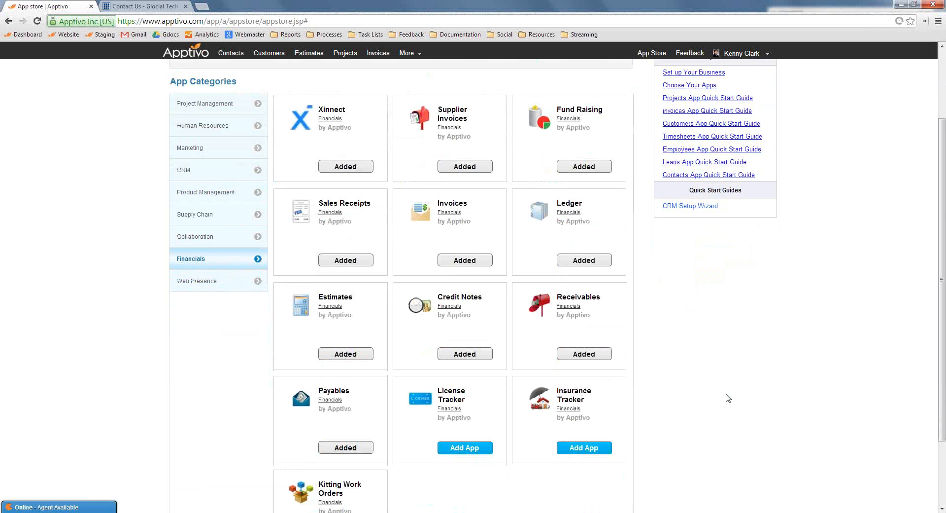
scroll(728, 396, "up", 1)
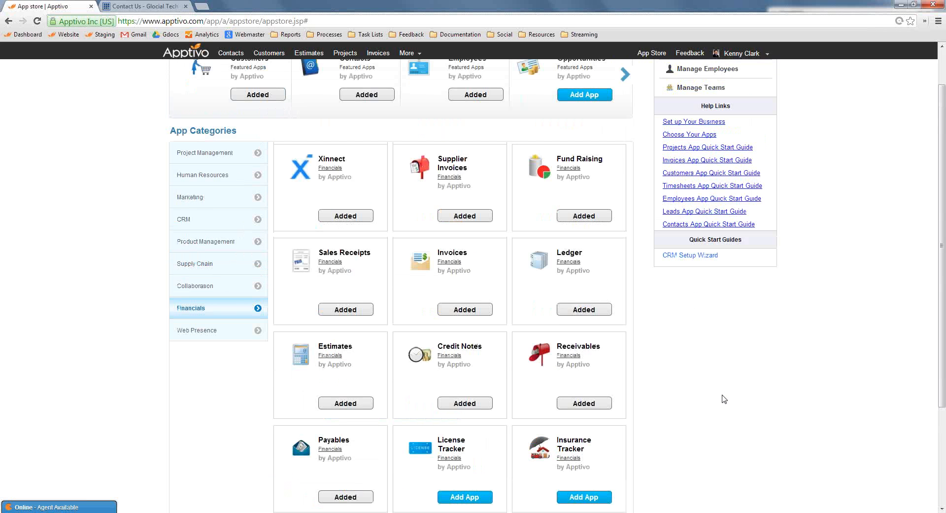
scroll(723, 401, "up", 1)
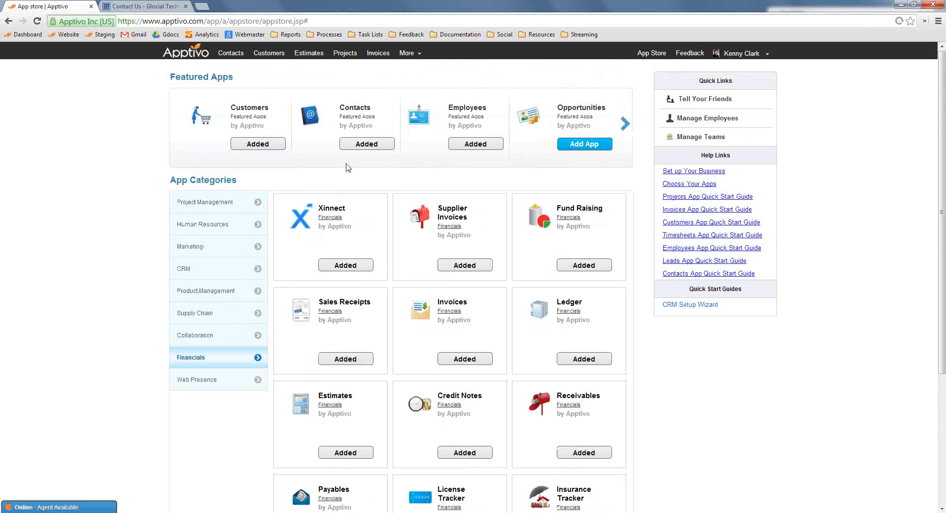
Return to the home page and open the Leads app on its news feed
left_click(192, 55)
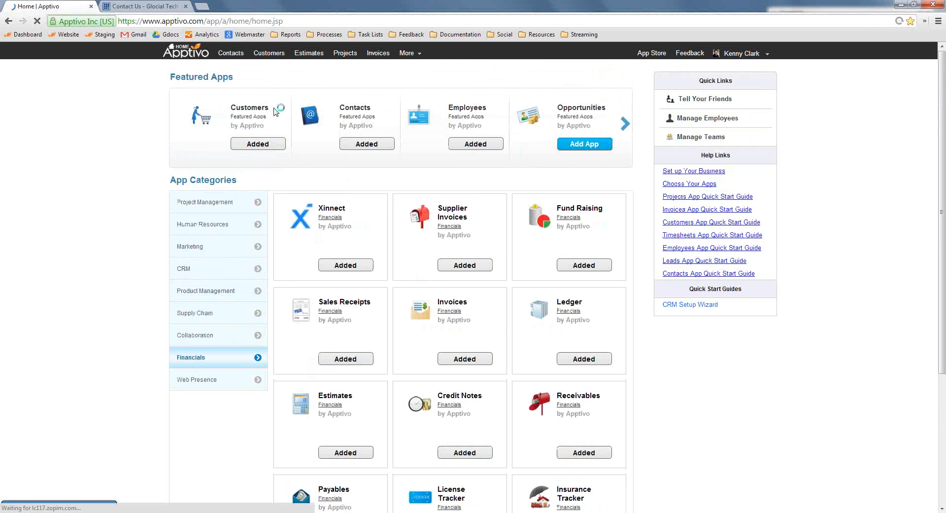
left_click(412, 54)
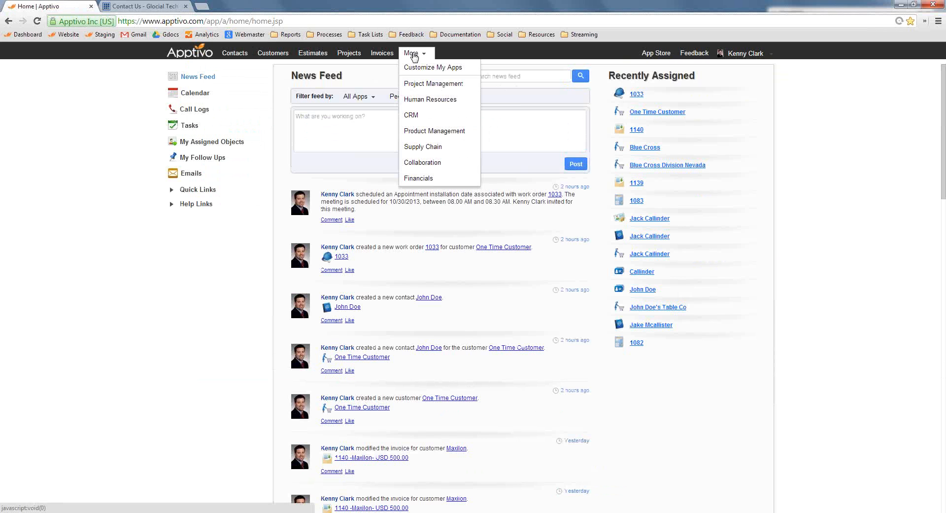
mouse_move(429, 115)
left_click(507, 173)
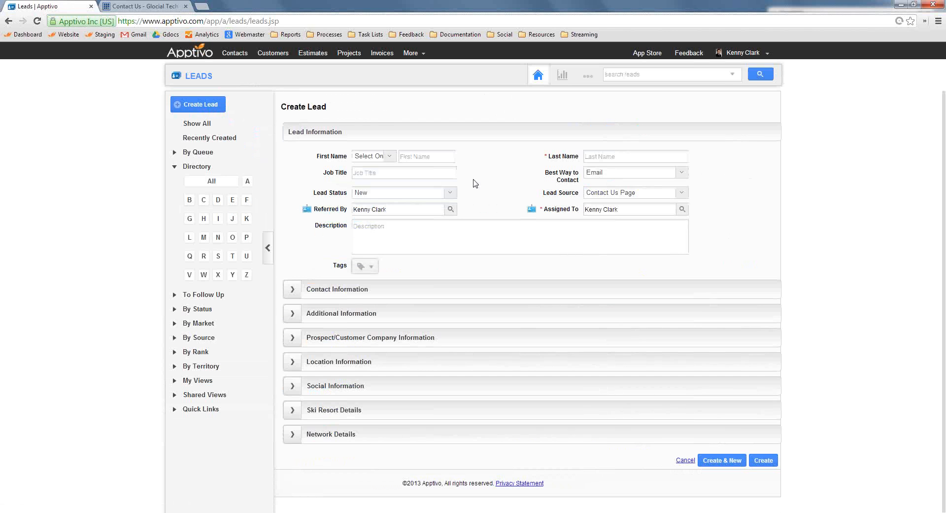
left_click(269, 77)
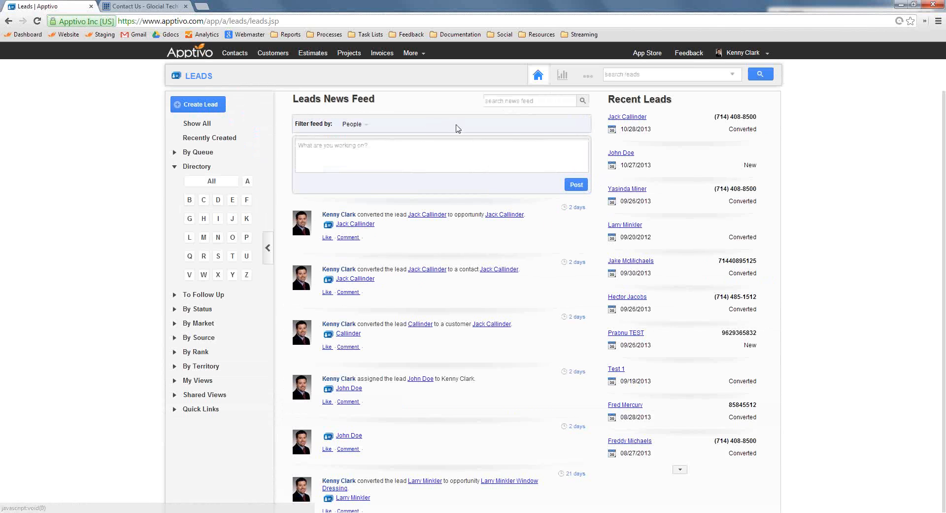
Search the leads for the prospect's first name and open the Items of Interest of the matching lead
left_click(623, 77)
type("katie")
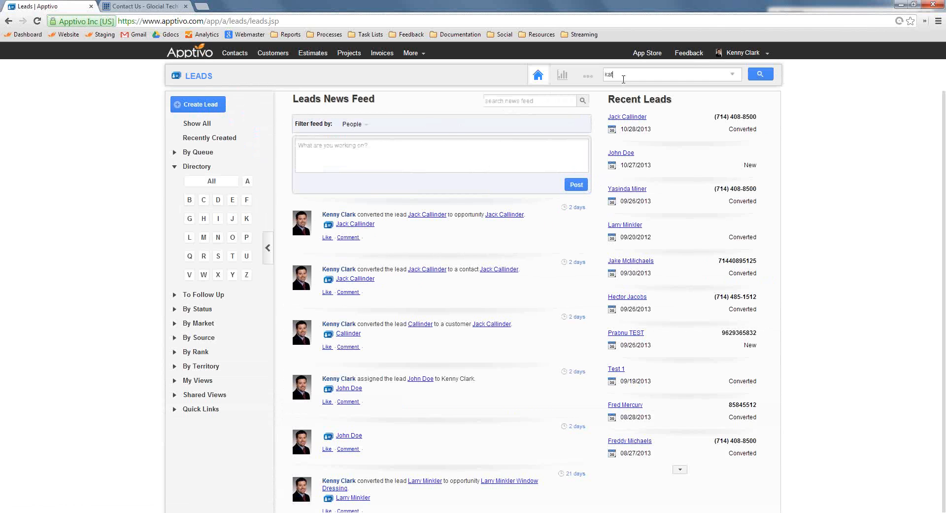
key("Return")
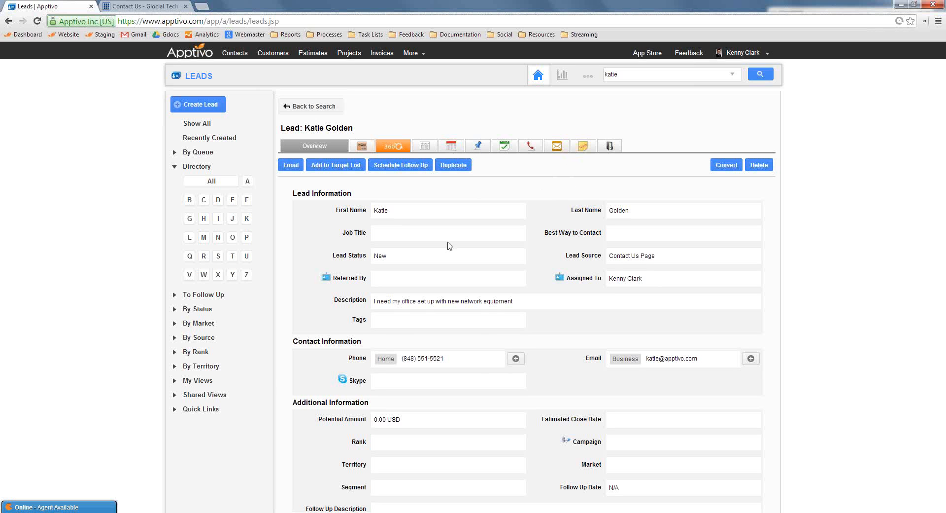
left_click(363, 147)
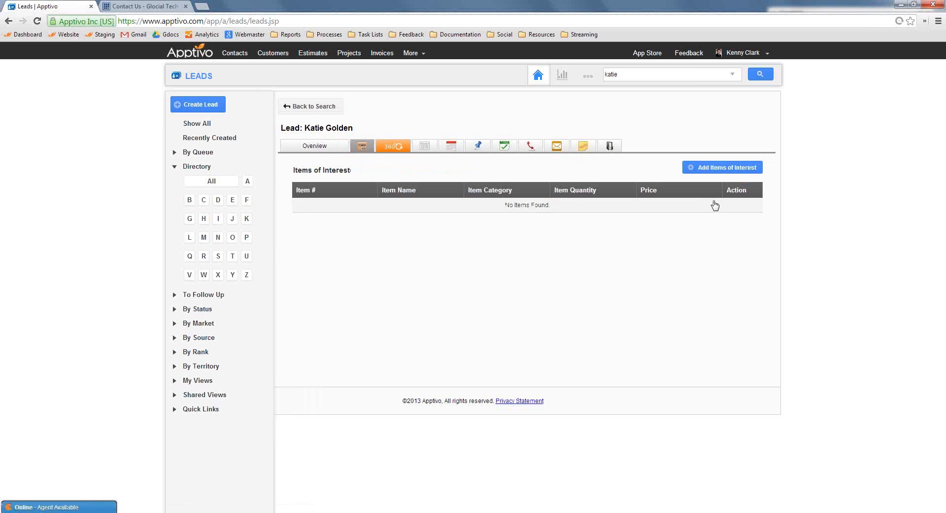
Start adding items of interest to the lead and search the item list for "server"
left_click(709, 169)
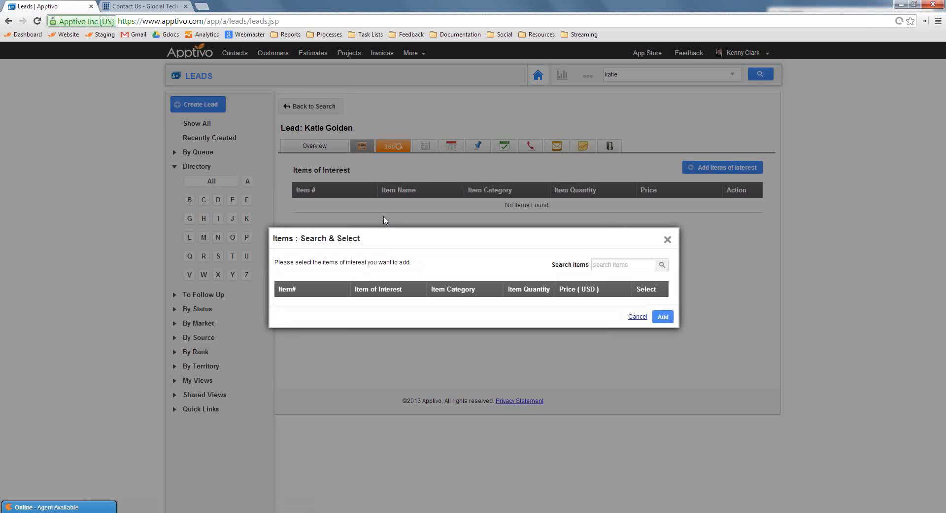
left_click(625, 267)
type("computer")
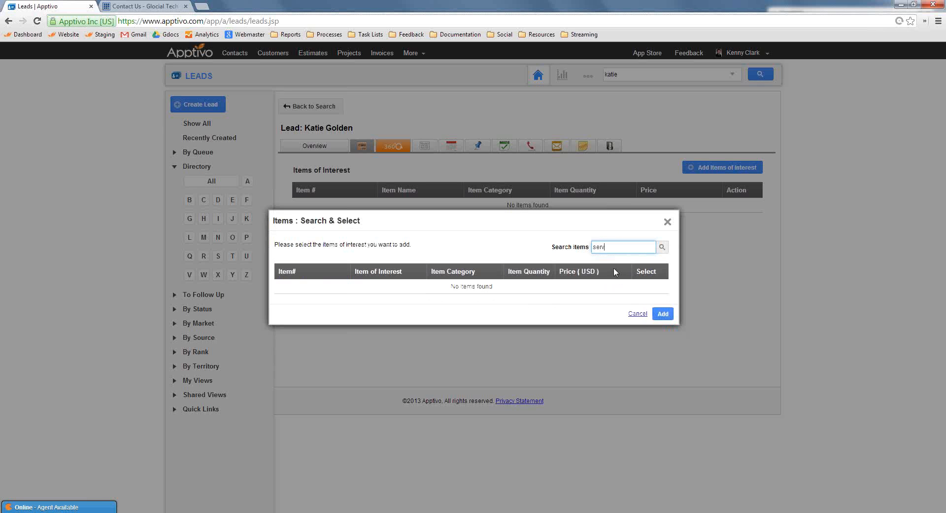
type("er")
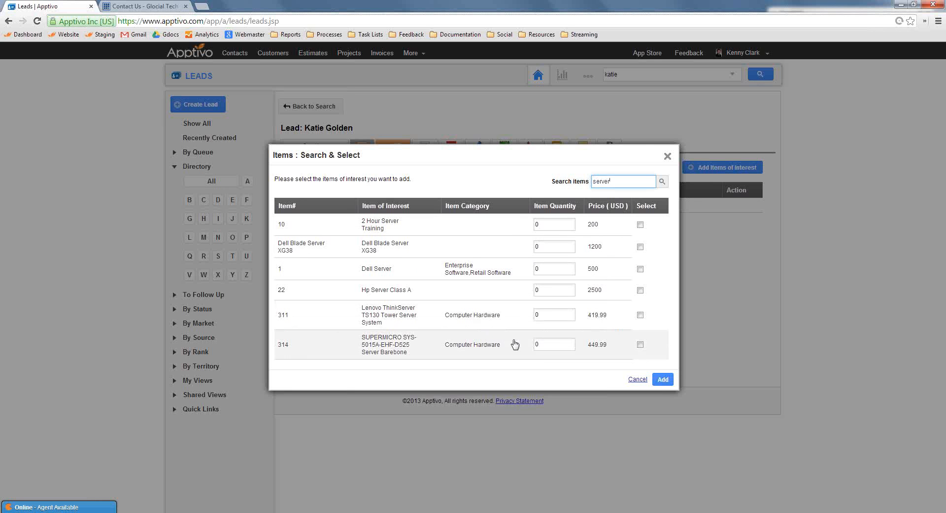
Set the item quantities to 3 for the SUPERMICRO server barebone, 4 for the Lenovo ThinkServer TS130 and 15 for the Dell Server
left_click(551, 346)
key("BackSpace")
type("3")
left_click(552, 315)
key("BackSpace")
type("4")
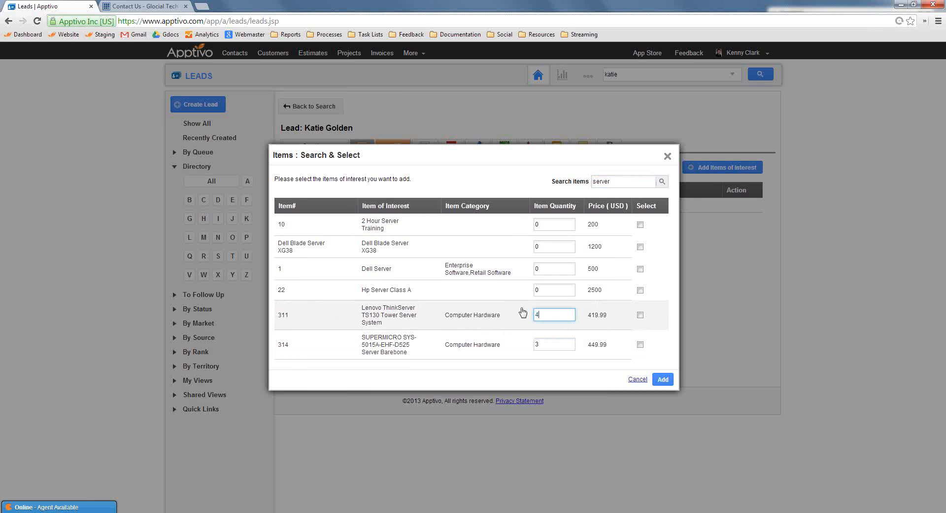
left_click(558, 268)
key("BackSpace")
type("15")
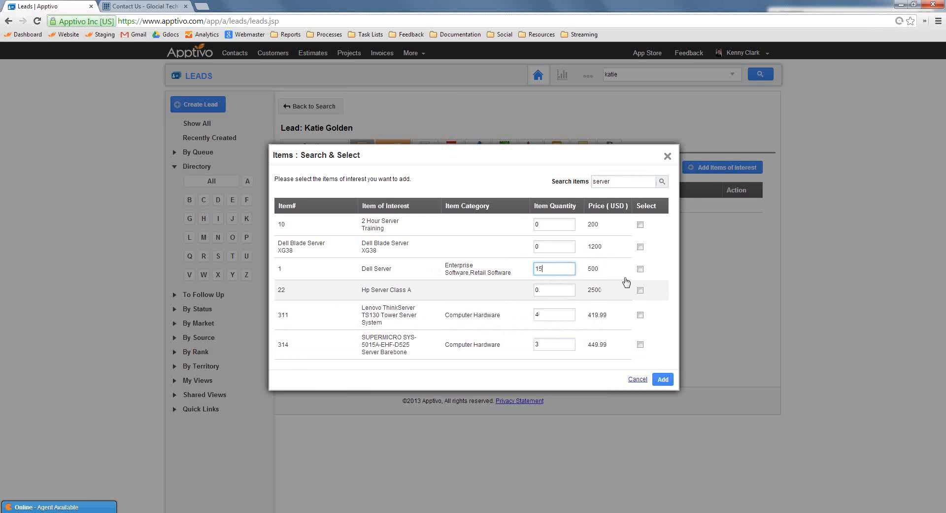
Select the Dell Server, Lenovo ThinkServer and SUPERMICRO items and add them to the lead's items of interest
left_click(640, 268)
left_click(640, 315)
left_click(640, 344)
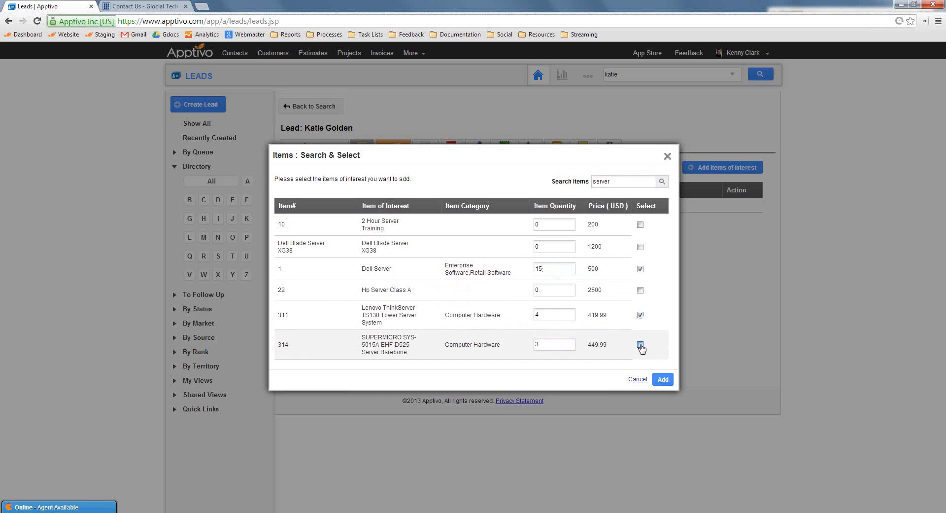
left_click(663, 379)
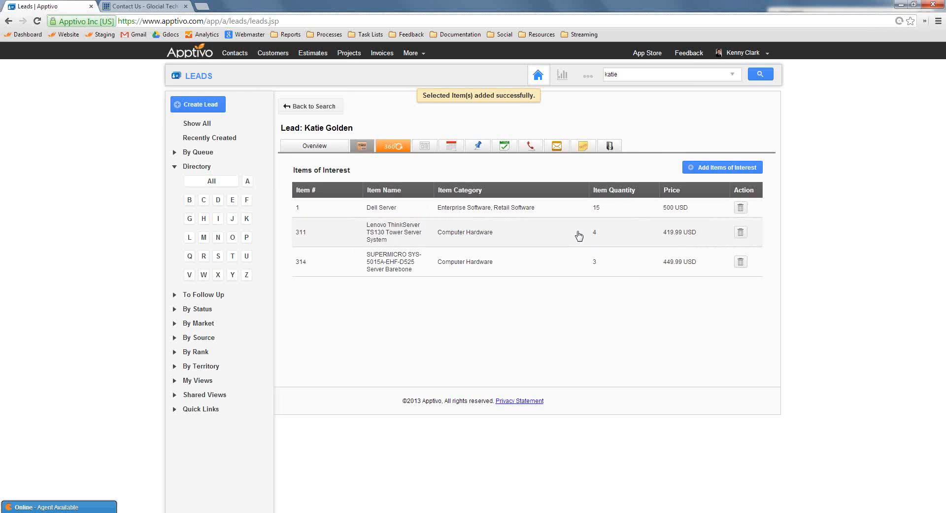
From the lead's overview, start its conversion and create the customer, with Bill To NPI set to Current Customer, and the contact
left_click(316, 145)
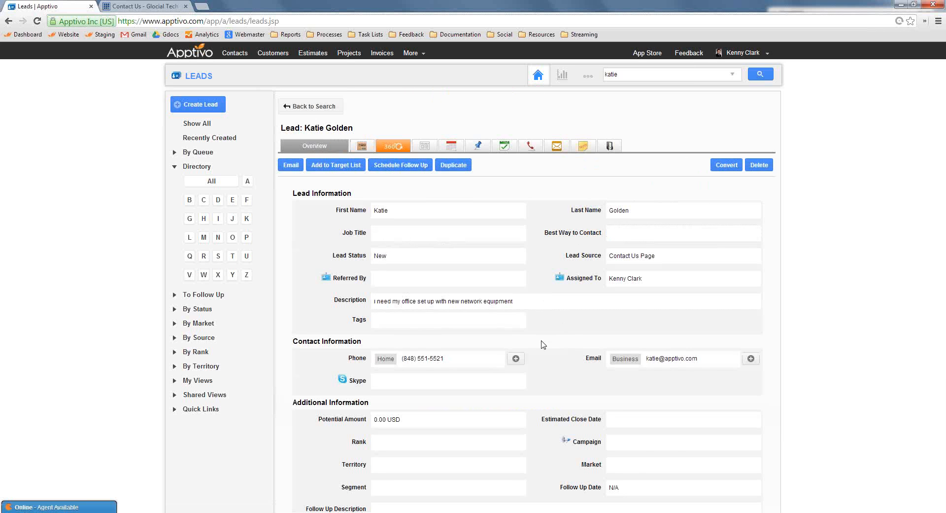
scroll(567, 360, "down", 2)
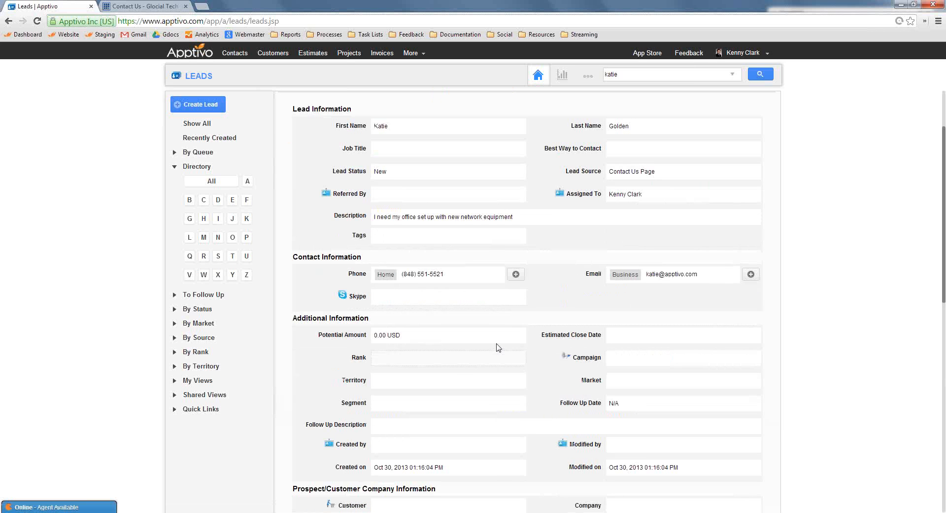
scroll(571, 370, "up", 2)
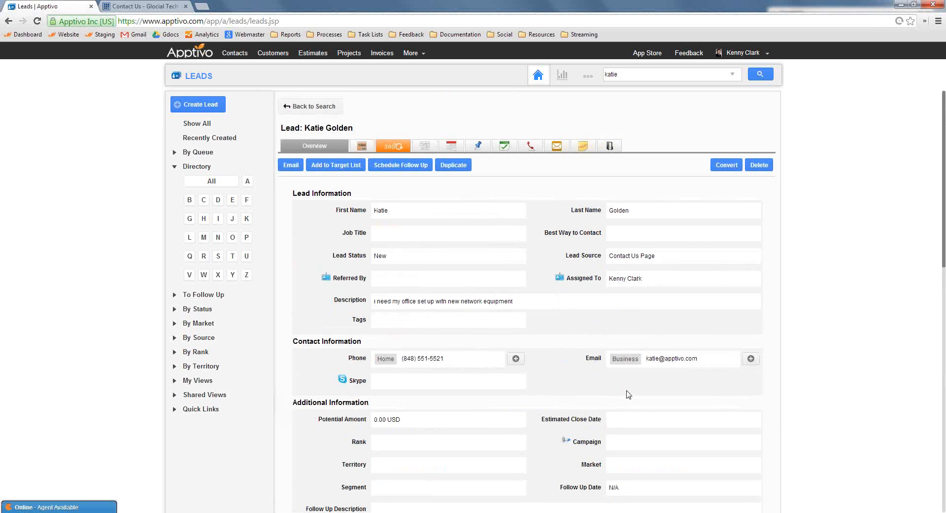
scroll(577, 384, "down", 2)
scroll(542, 296, "up", 2)
left_click(726, 165)
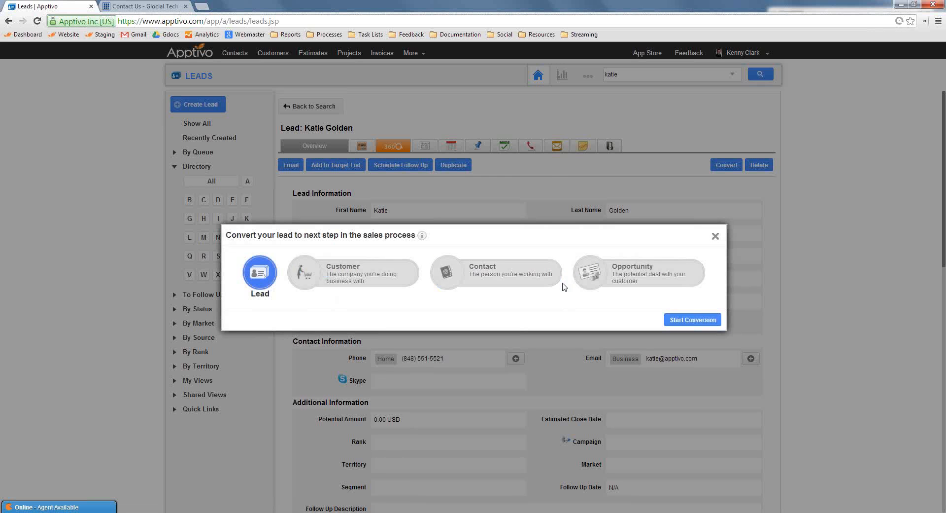
left_click(671, 319)
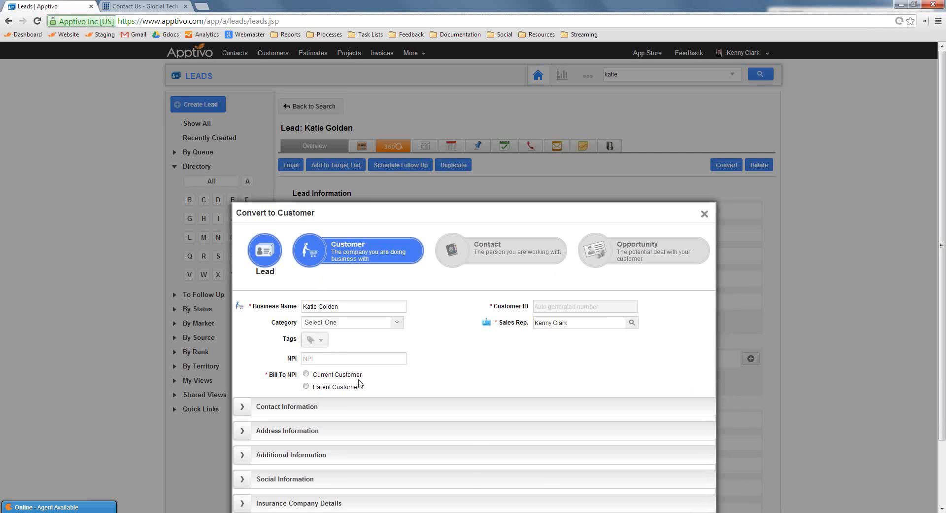
left_click(306, 374)
scroll(591, 419, "down", 2)
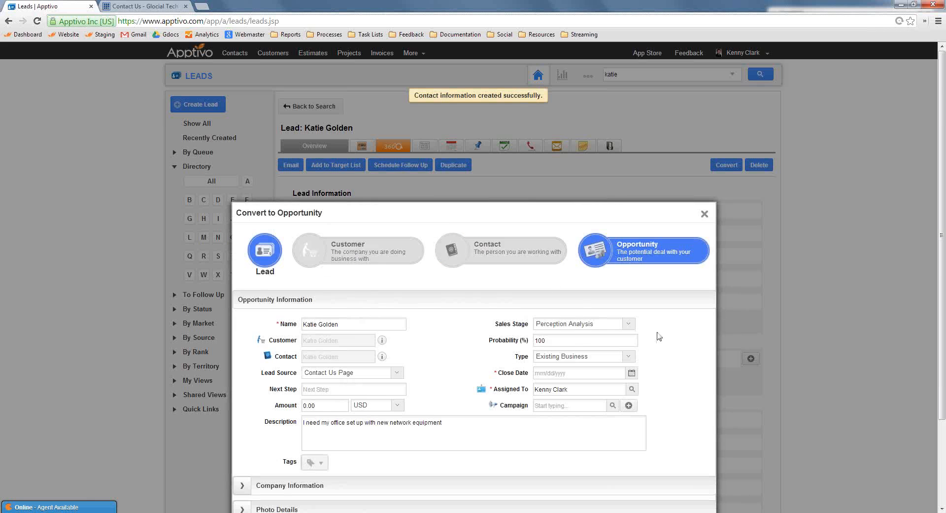
Convert the lead to an opportunity with a probability of 75%, close date 11/03/2013 and an amount of 20000 USD
double_click(562, 240)
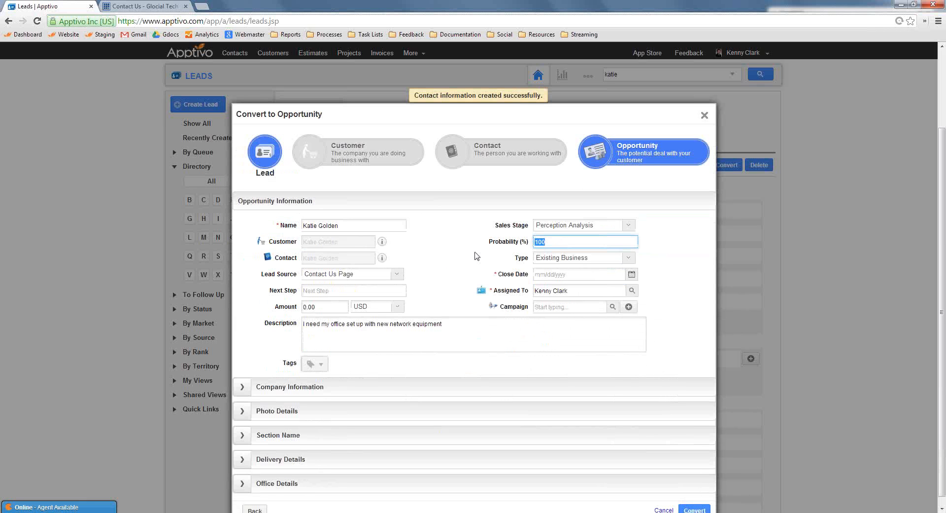
type("75")
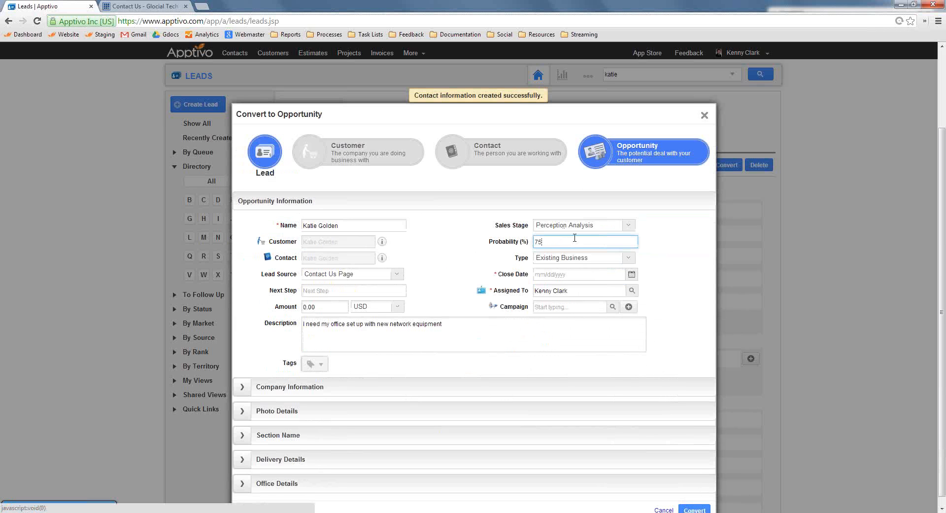
left_click(632, 274)
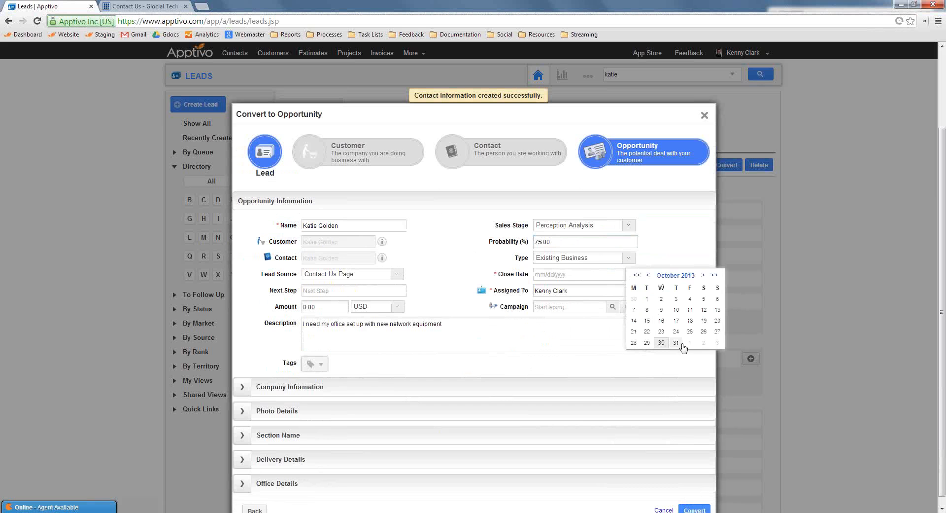
left_click(717, 344)
left_click(326, 307)
type("20")
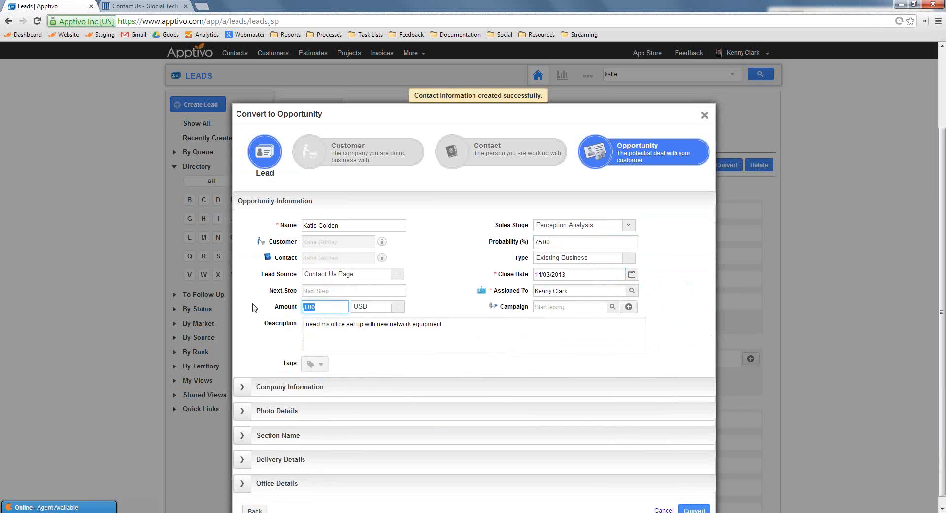
type("000")
scroll(694, 443, "down", 1)
left_click(696, 505)
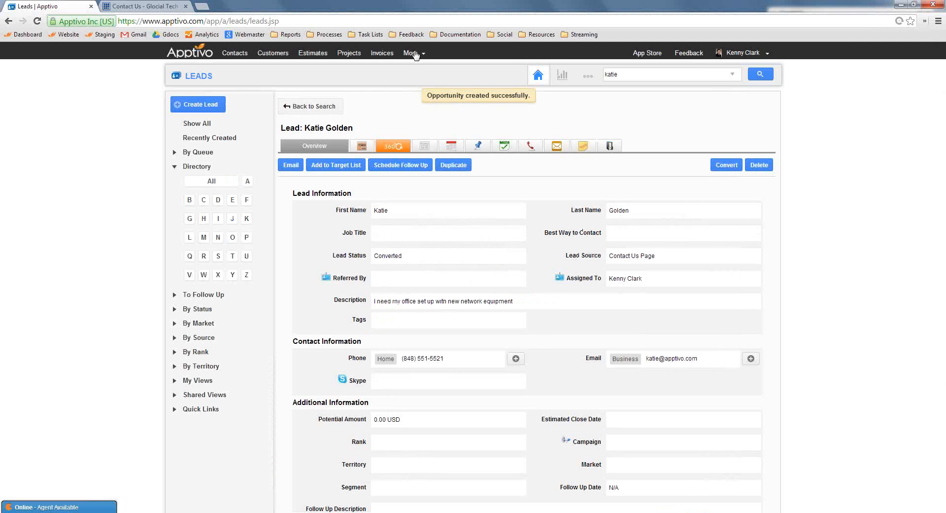
Review the converted lead's record, including its status, customer information and the associated contacts and opportunities
scroll(482, 204, "down", 10)
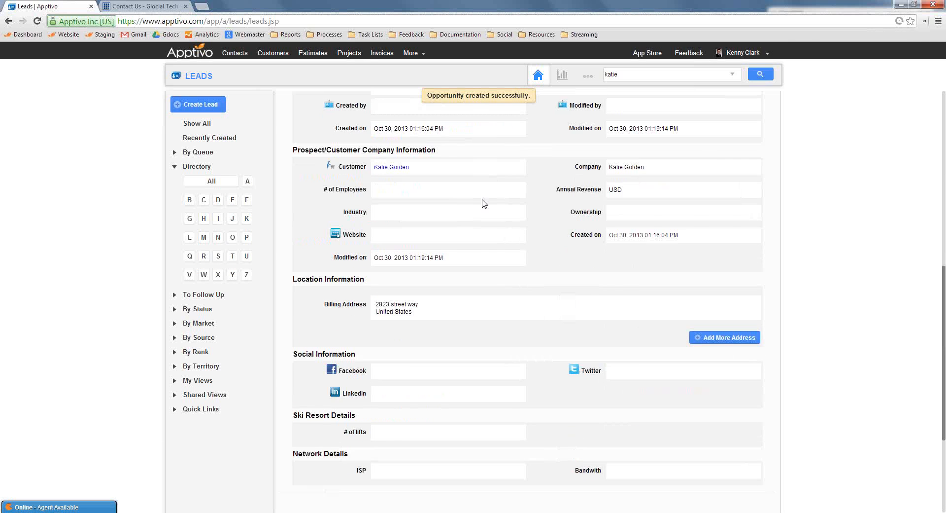
scroll(483, 203, "up", 10)
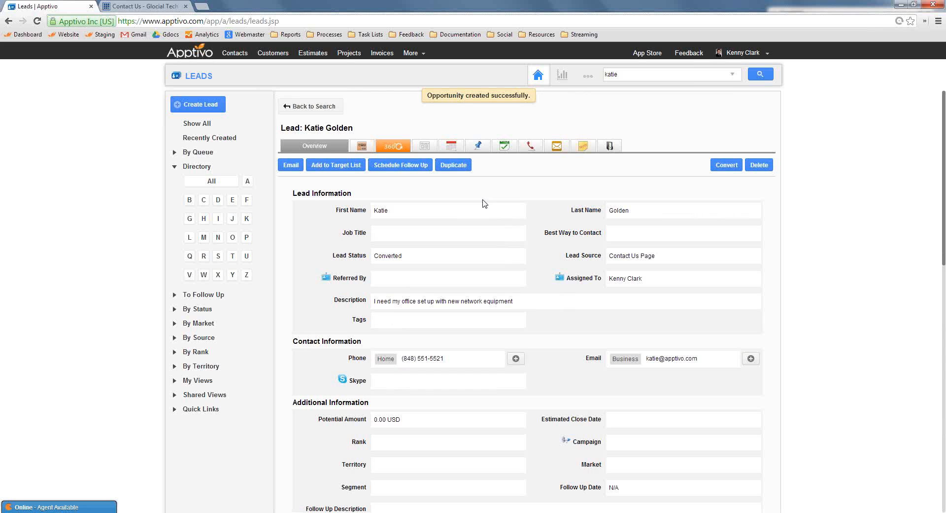
left_click_drag(355, 128, 286, 126)
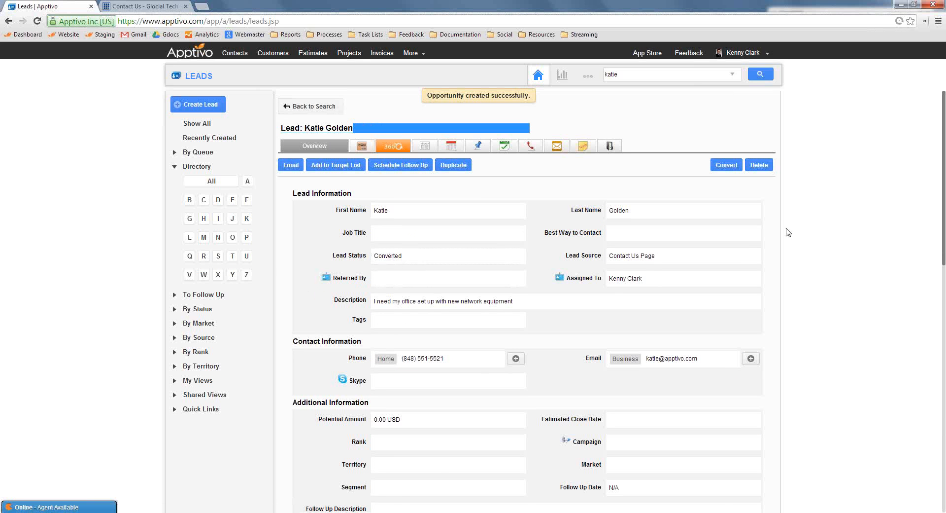
left_click(822, 276)
scroll(822, 277, "down", 2)
left_click(397, 172)
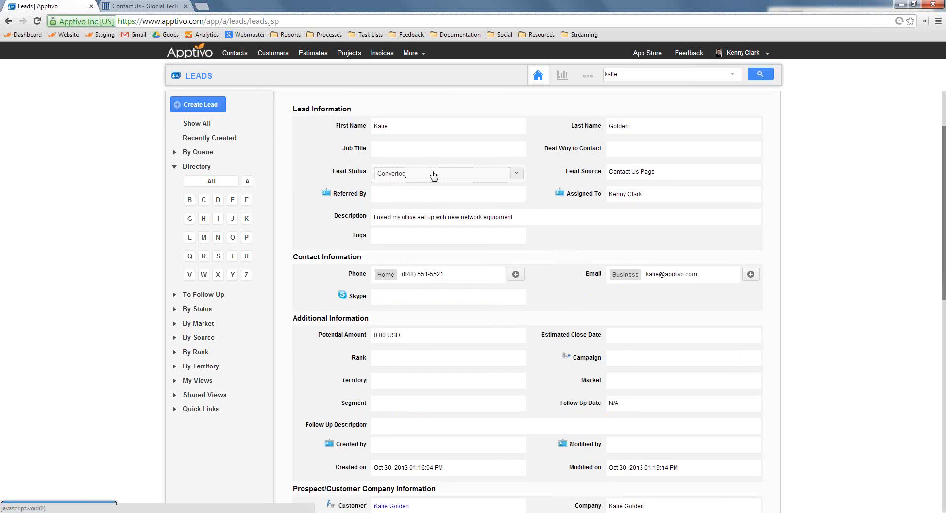
scroll(850, 266, "down", 5)
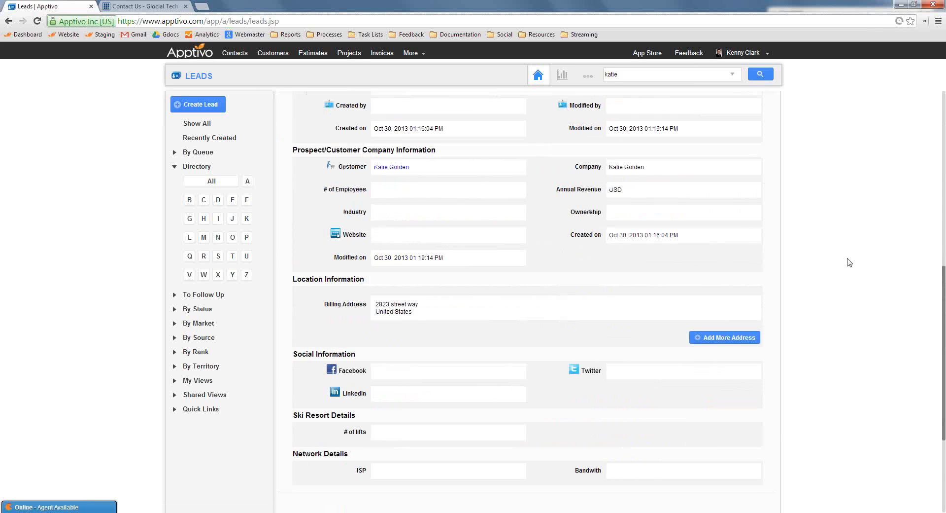
scroll(481, 152, "down", 2)
scroll(350, 410, "down", 2)
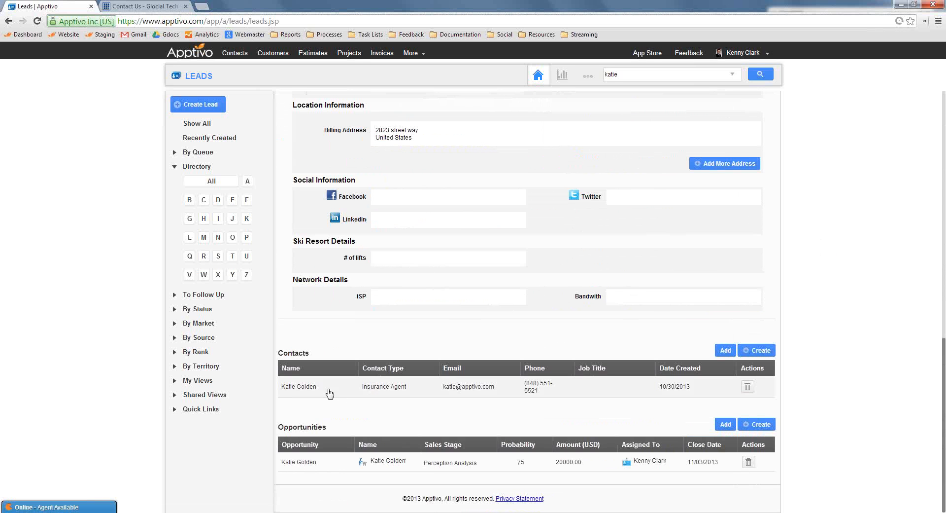
scroll(405, 306, "up", 2)
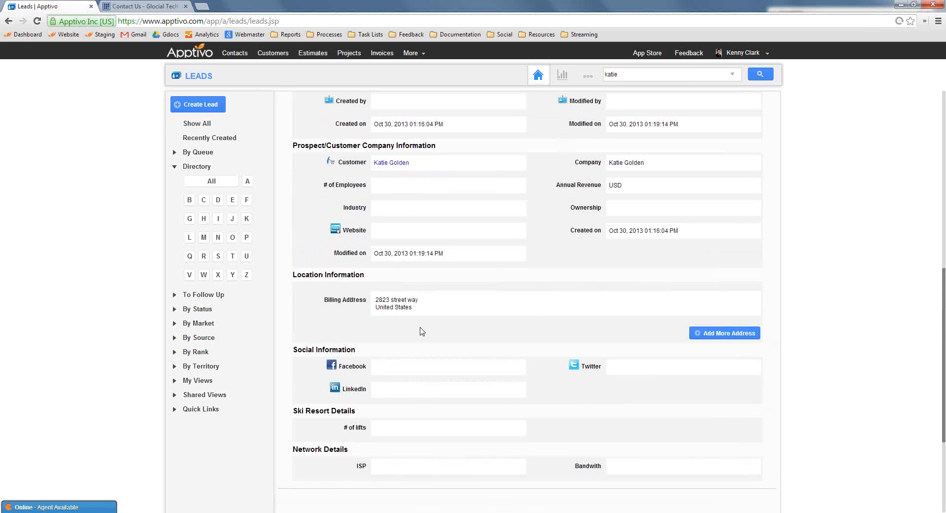
scroll(422, 331, "down", 2)
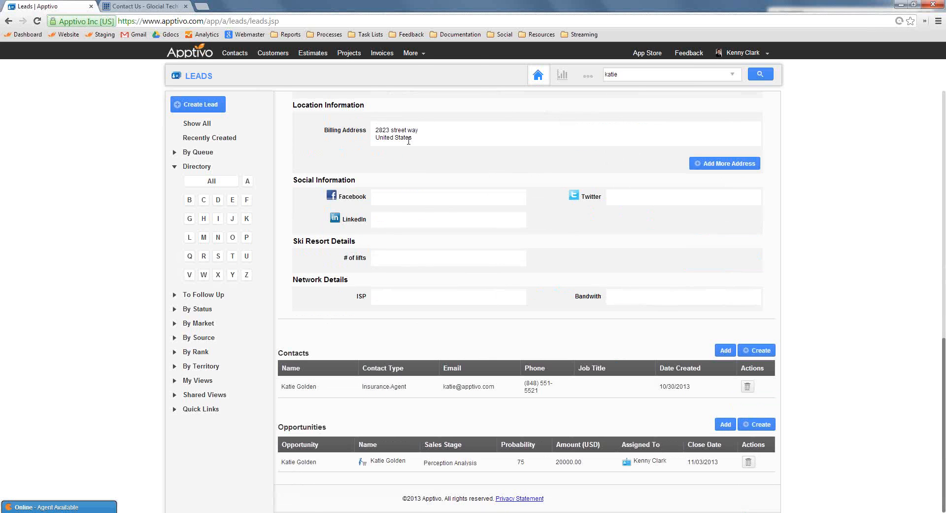
Open the Opportunities app from the CRM category and show the sales pipeline for November 2013
left_click(414, 52)
mouse_move(431, 115)
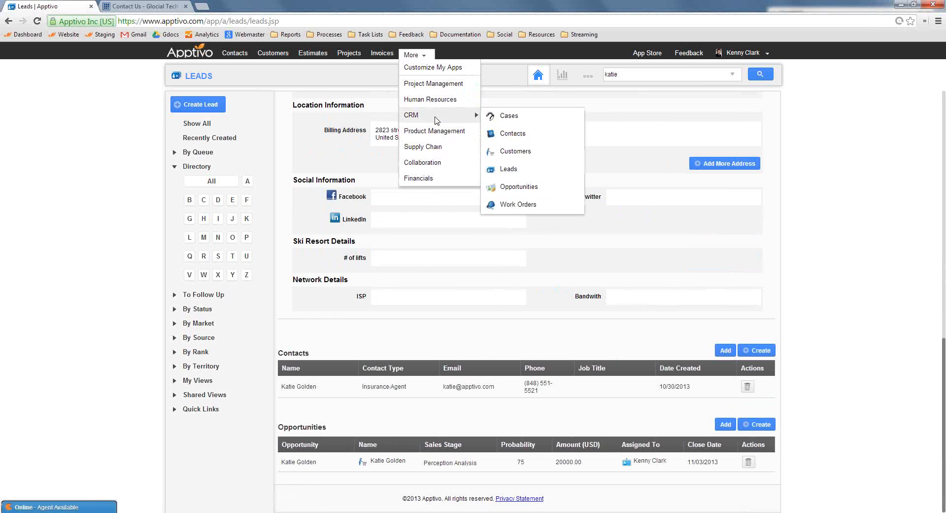
left_click(518, 186)
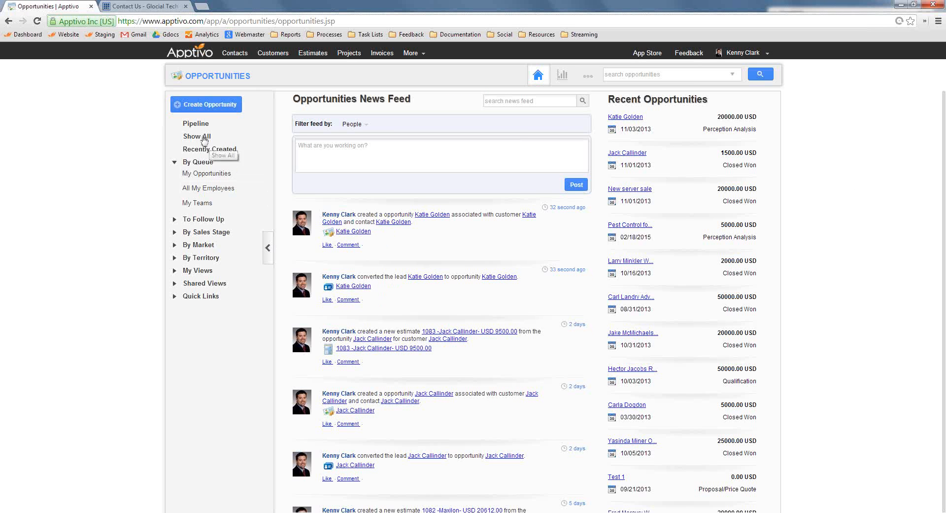
left_click(218, 129)
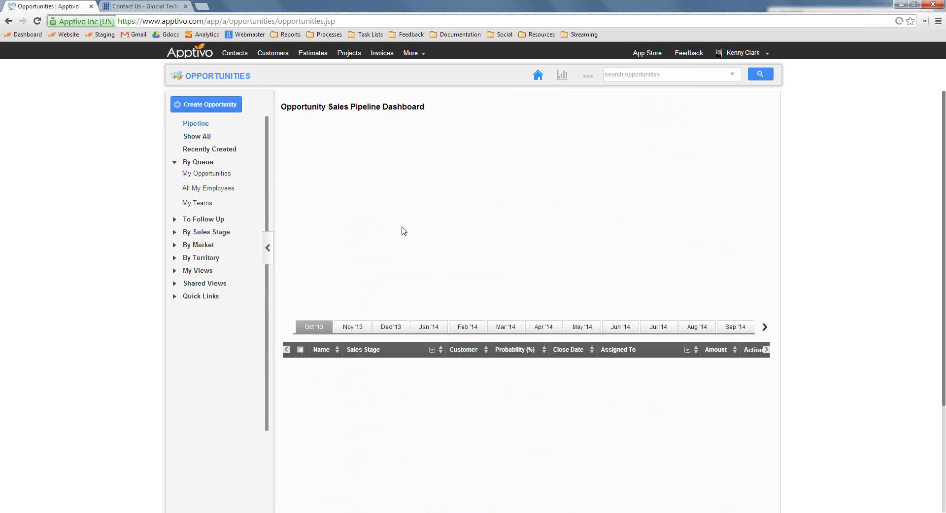
left_click(357, 329)
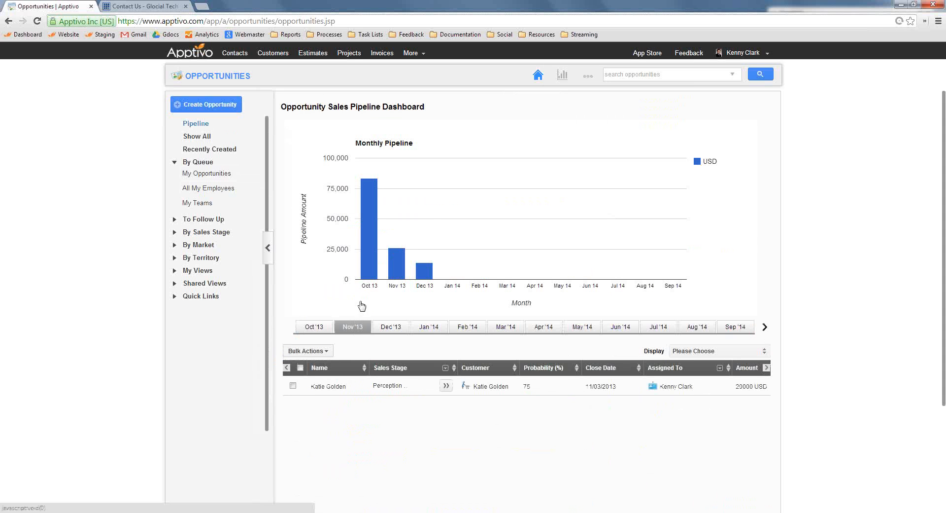
mouse_move(402, 267)
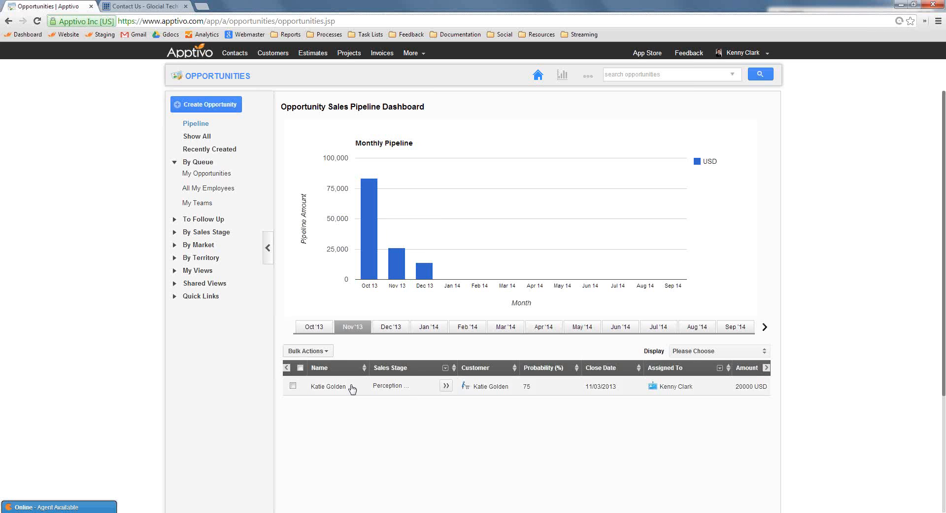
Preview the prospect's opportunity from the pipeline list and open its full record
left_click(724, 389)
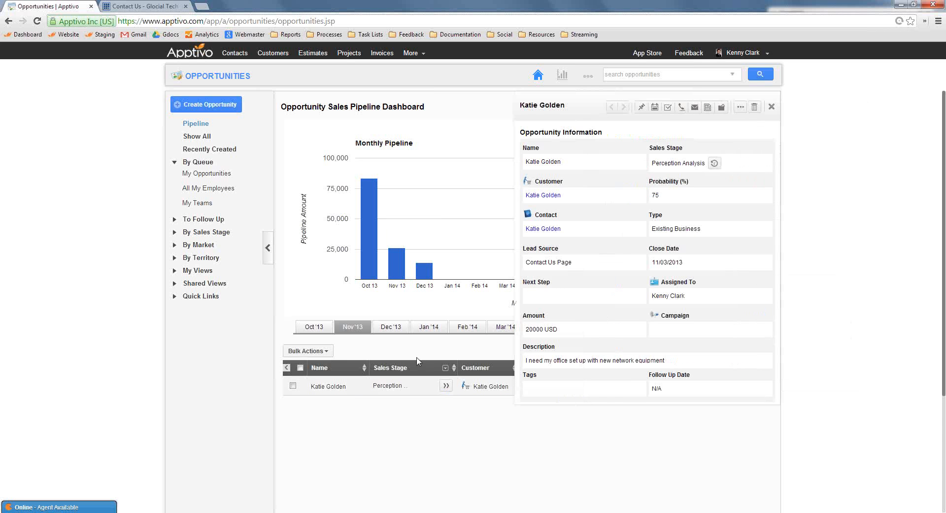
scroll(623, 195, "down", 5)
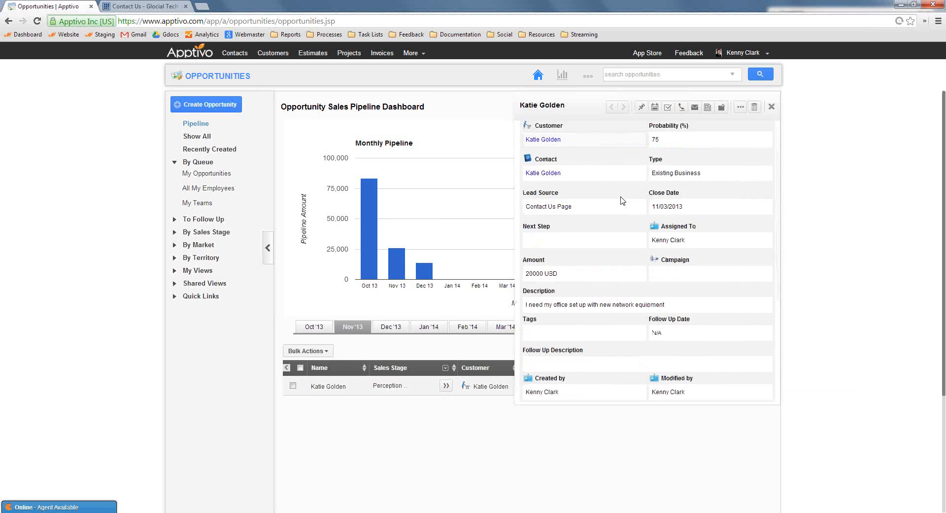
scroll(602, 209, "up", 5)
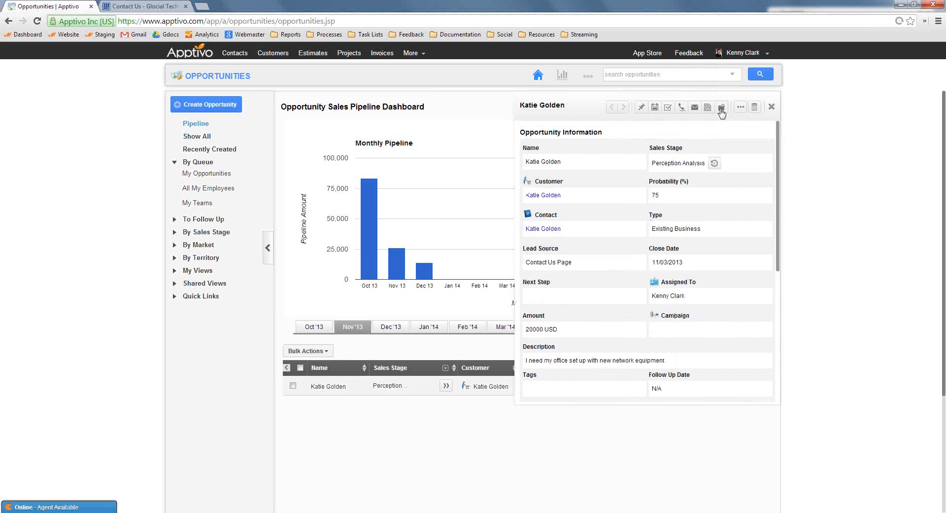
left_click(741, 108)
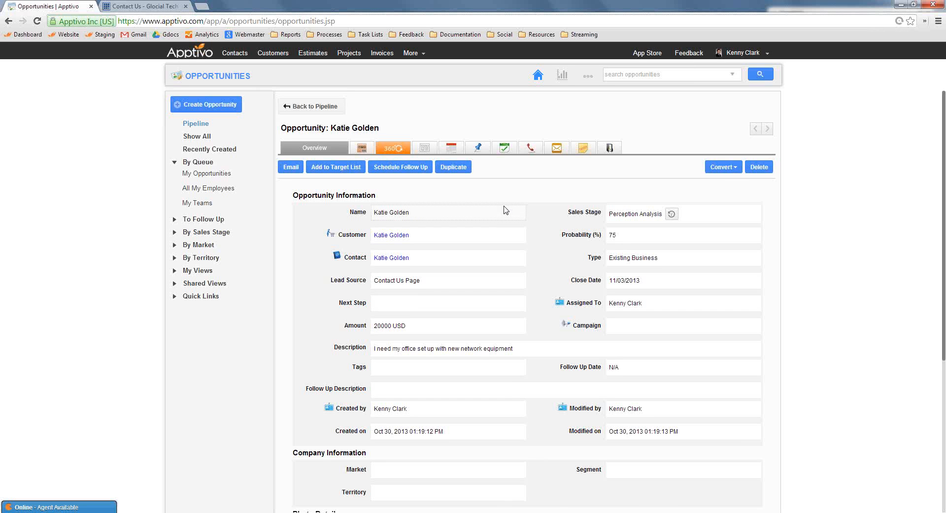
Convert the opportunity to an estimate and set the estimate's expiration date to 11/30/2013
left_click(723, 167)
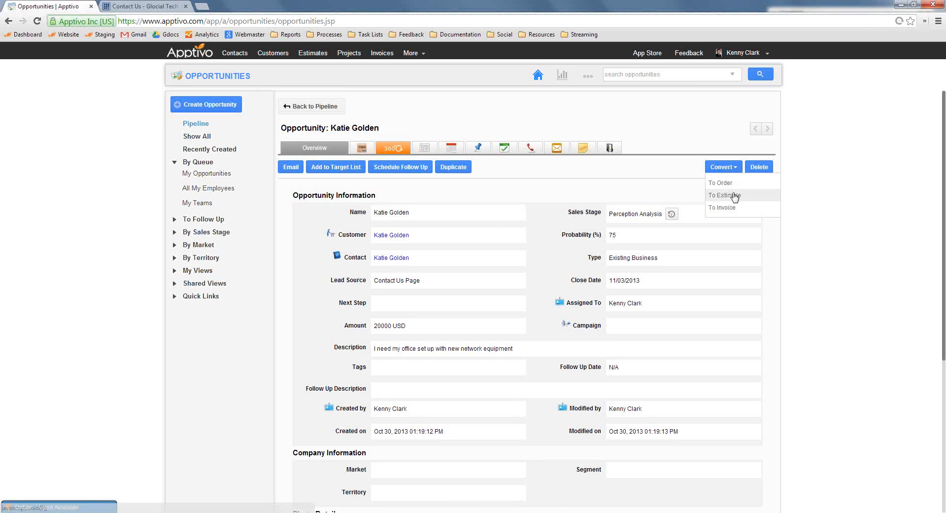
left_click(735, 197)
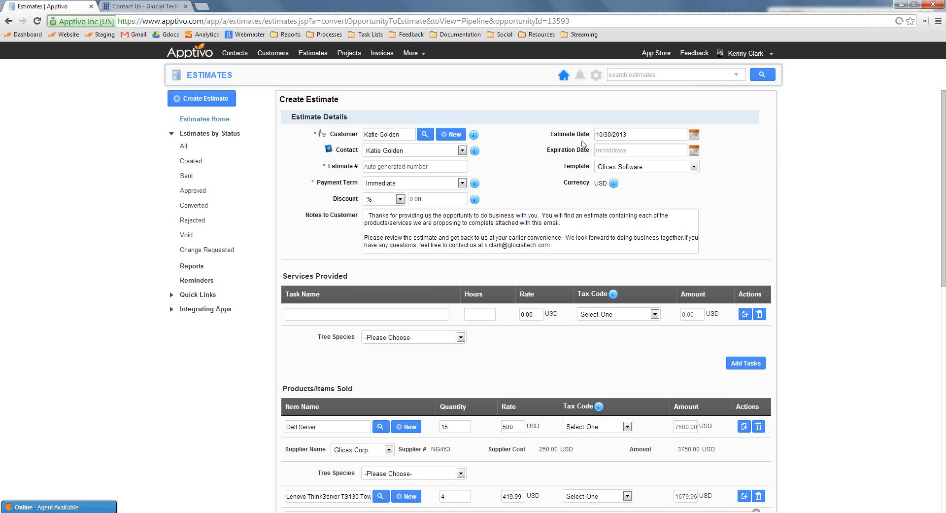
left_click(694, 149)
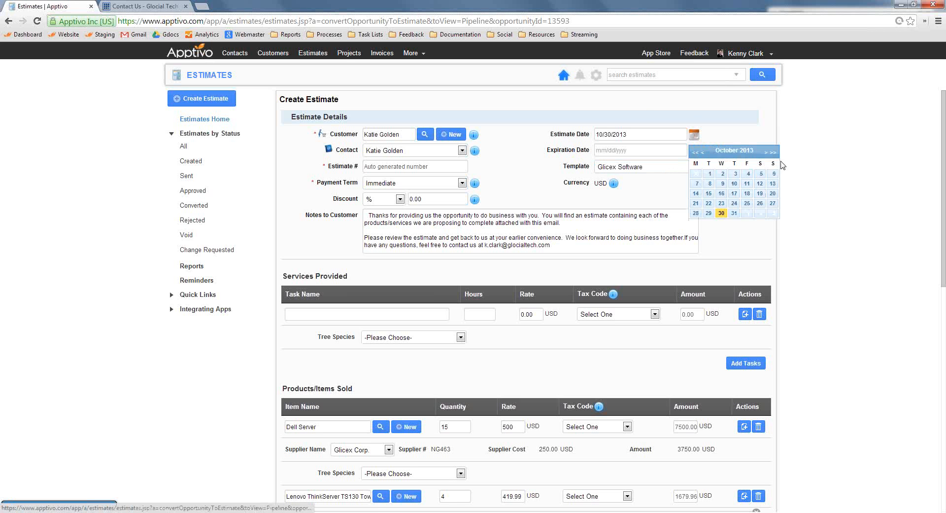
left_click(766, 151)
left_click(759, 213)
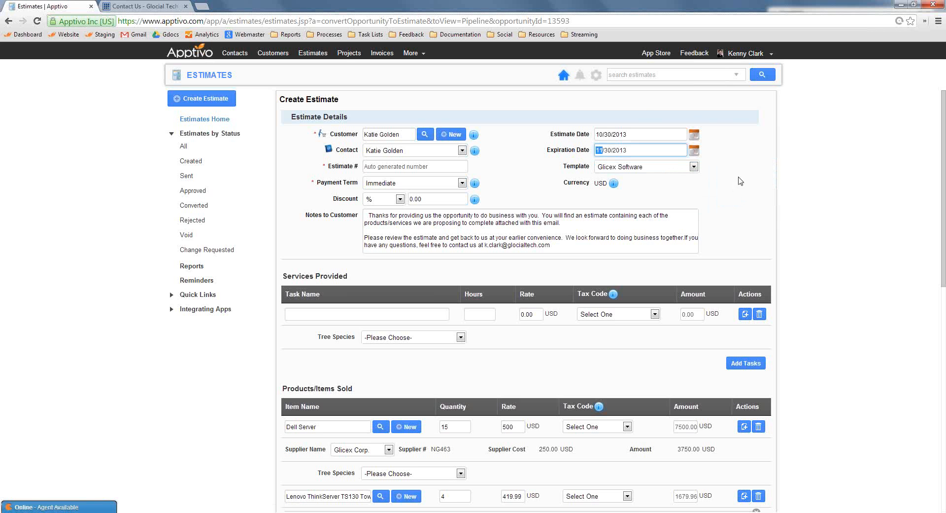
left_click(739, 178)
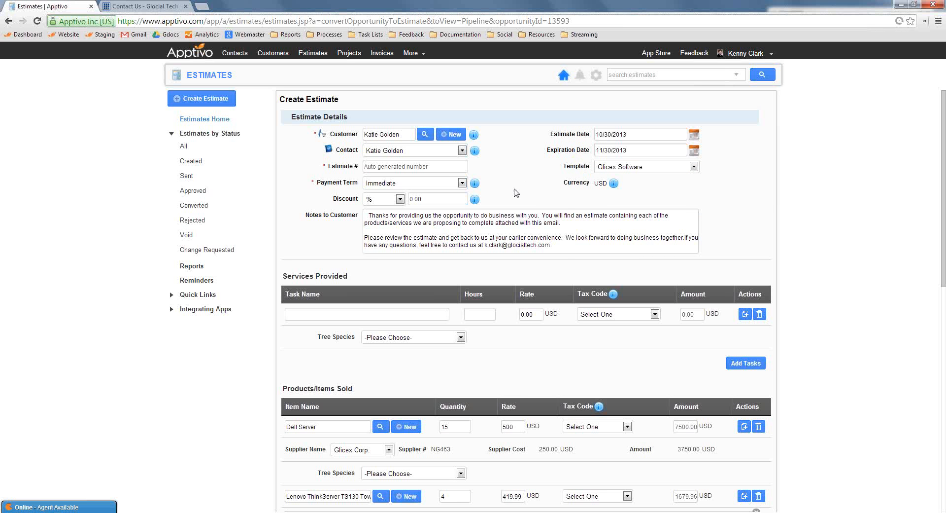
Review the estimate's payment term and template choices, keeping the Glicex Software template
left_click(412, 182)
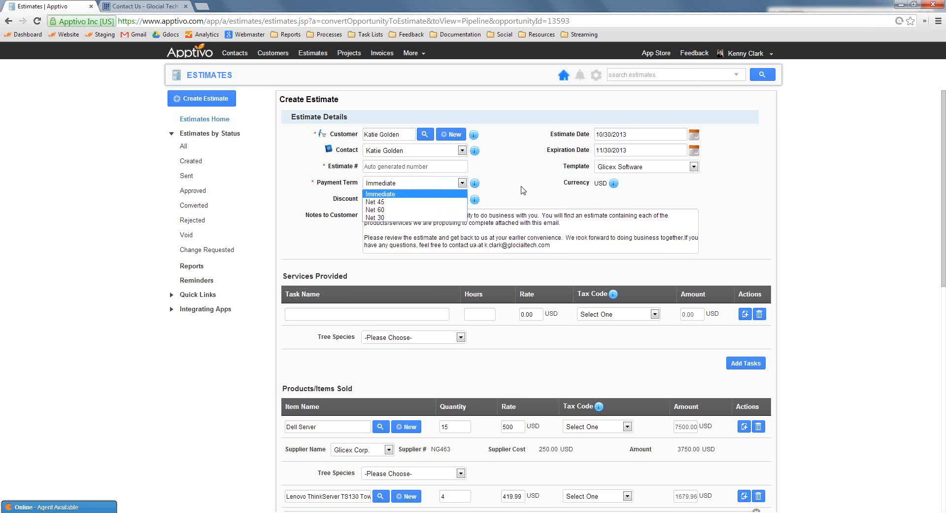
left_click(572, 190)
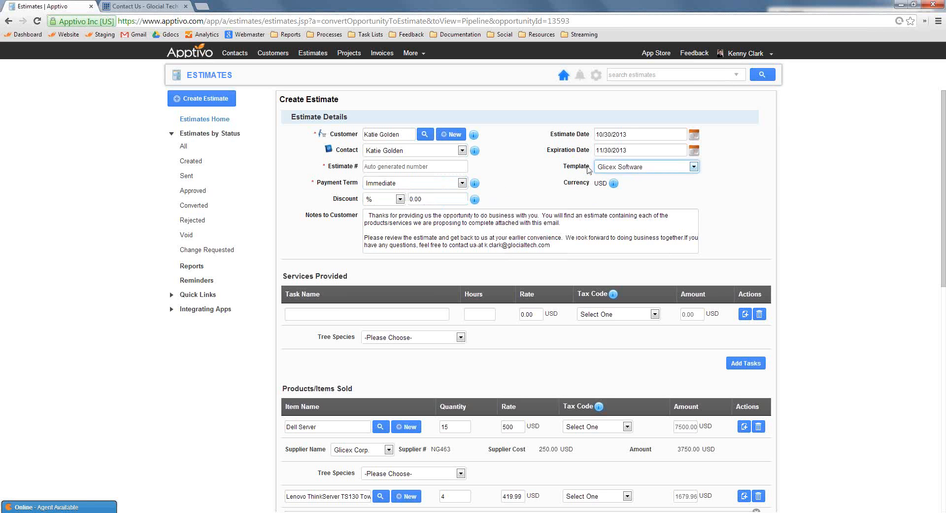
left_click(565, 163)
double_click(570, 168)
left_click(731, 210)
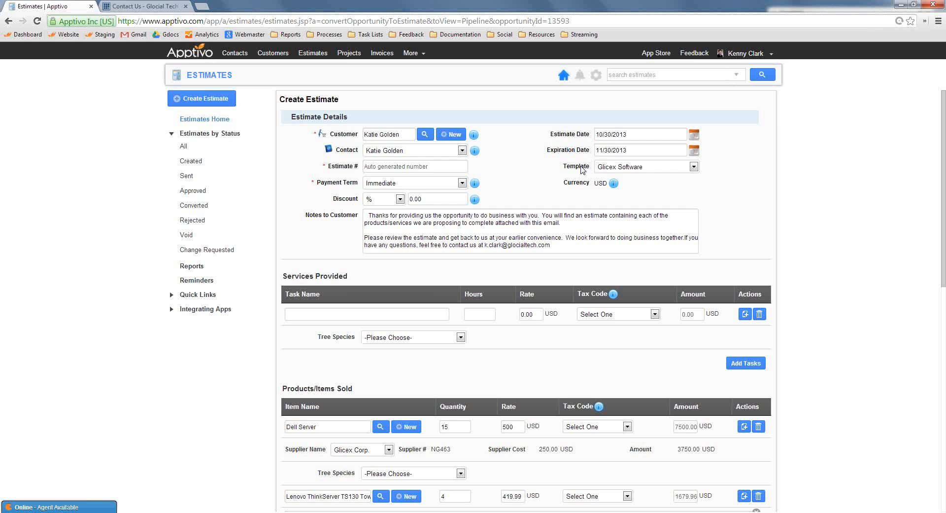
left_click(630, 167)
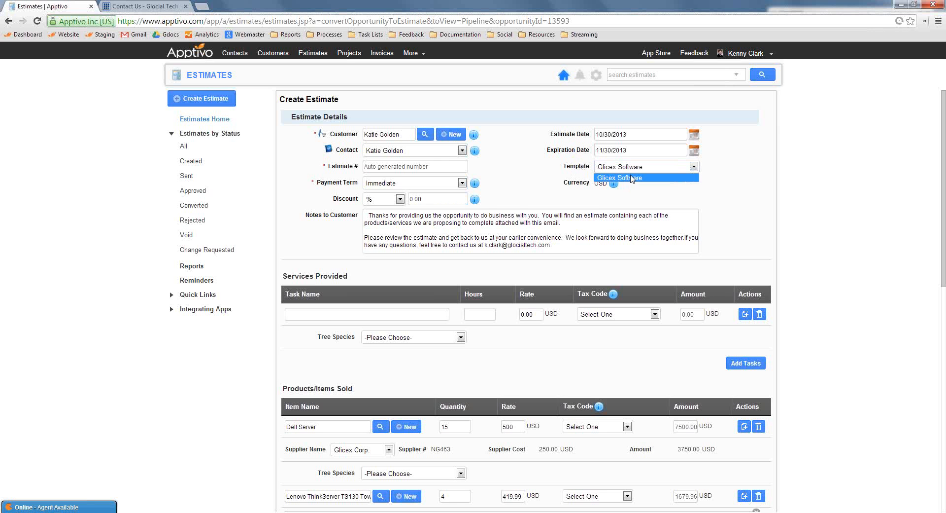
left_click(631, 178)
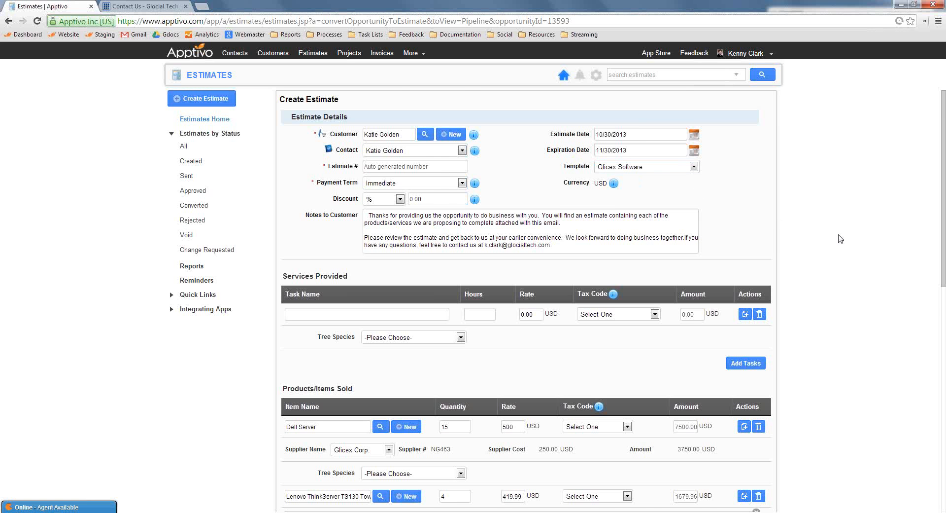
Replace the Lenovo ThinkServer item's description with "We will install and configure all servers"
scroll(438, 162, "down", 1)
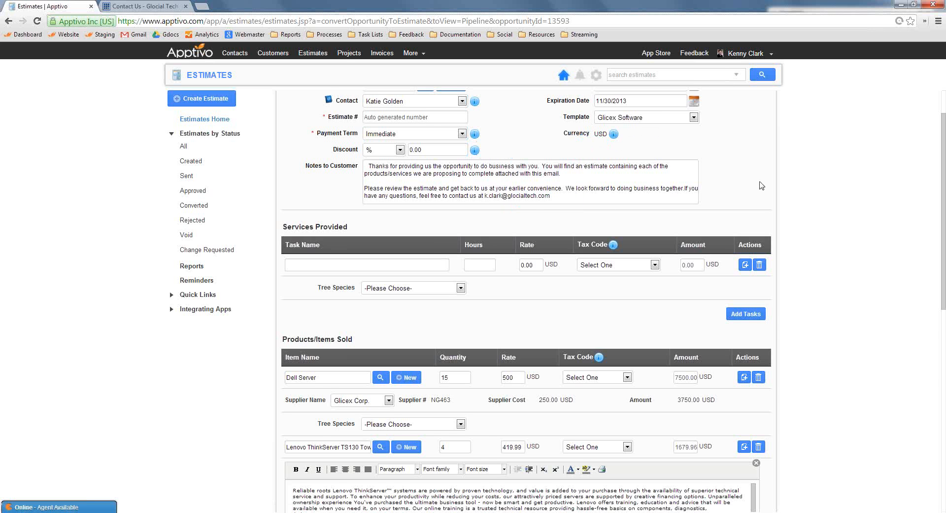
scroll(755, 189, "down", 3)
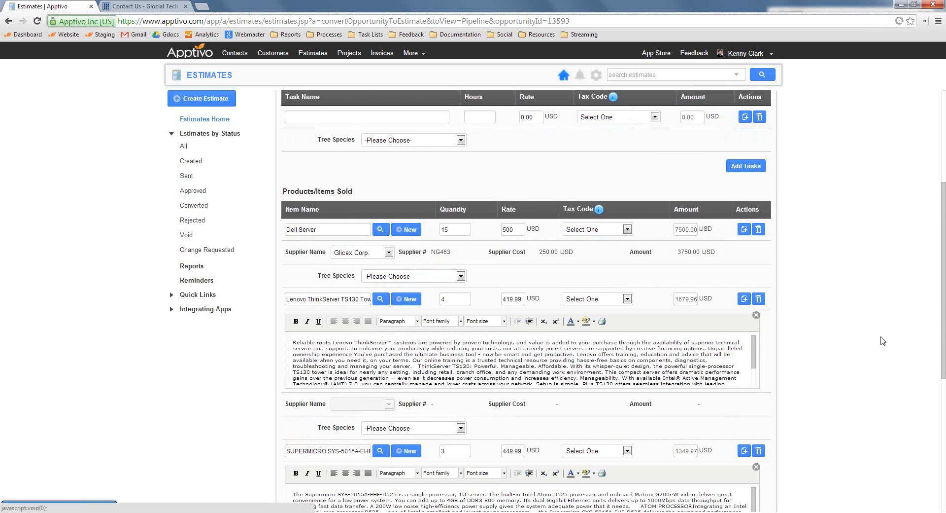
scroll(471, 228, "down", 1)
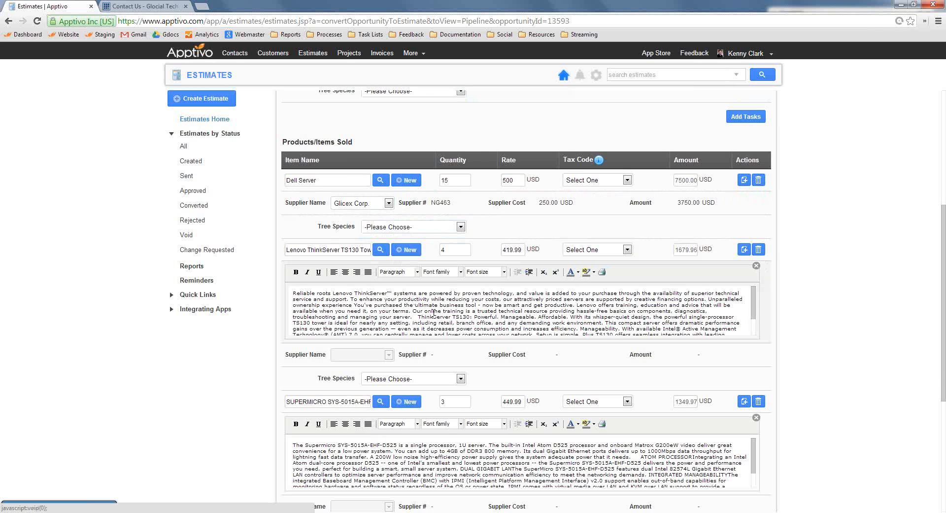
left_click_drag(562, 317, 394, 294)
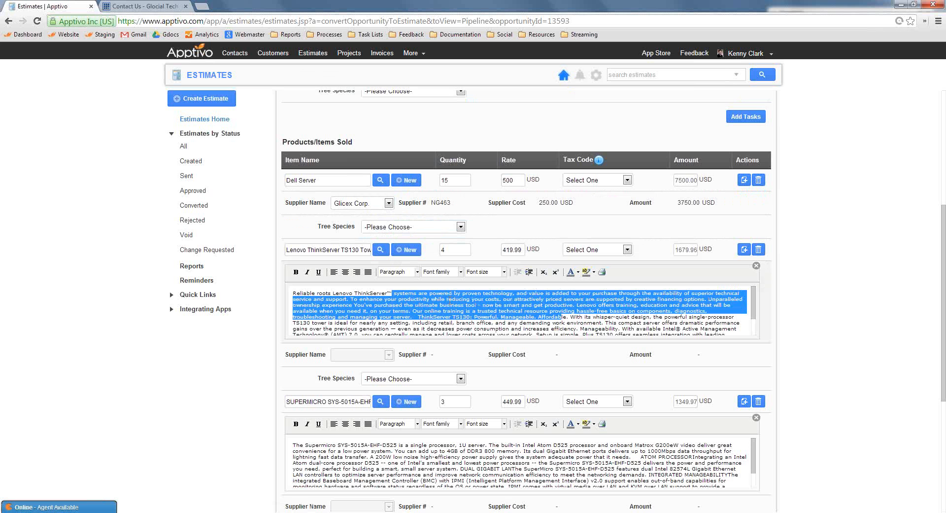
left_click(467, 311)
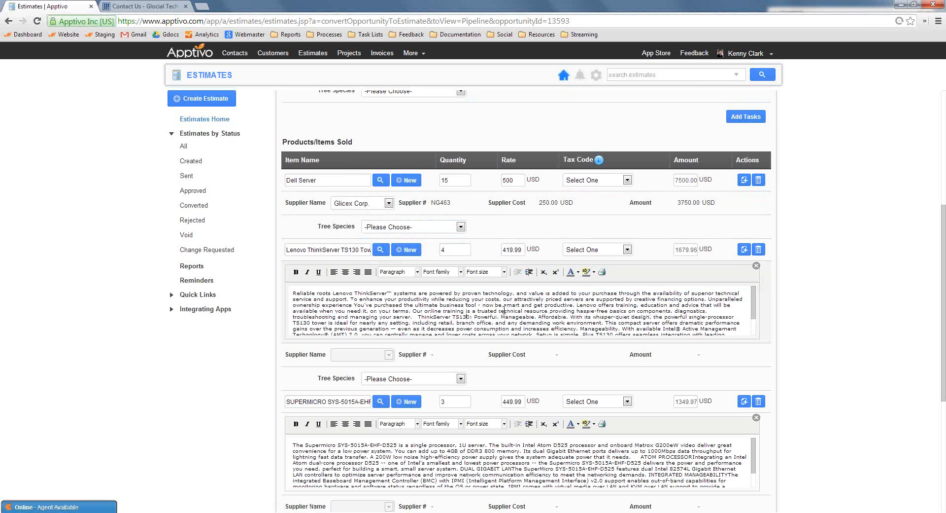
scroll(504, 310, "down", 6)
scroll(522, 276, "up", 3)
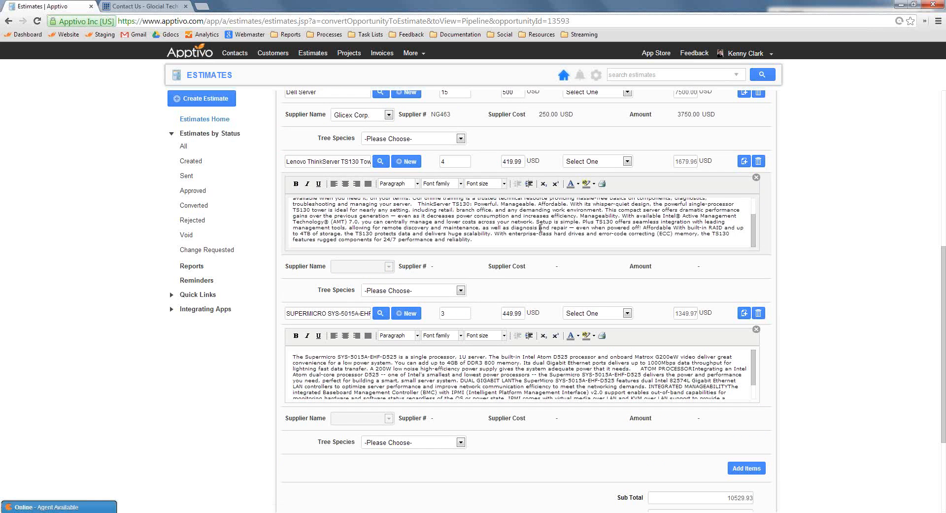
key("ctrl+a")
key("Delete")
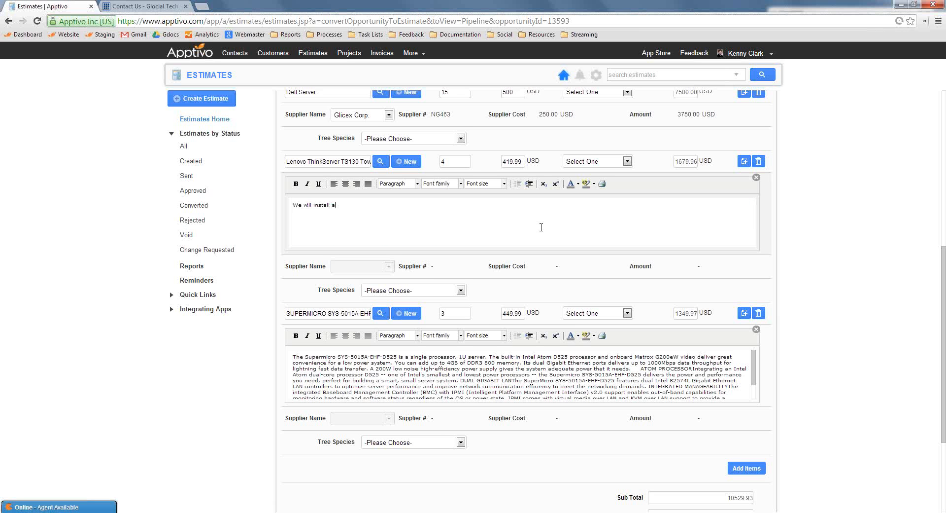
type("We will install and configure all servers")
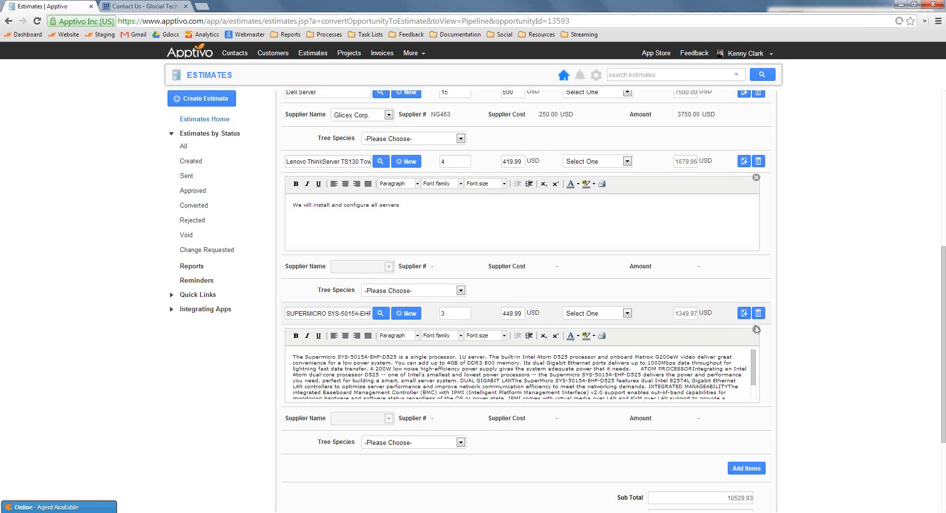
left_click(746, 468)
scroll(517, 409, "down", 1)
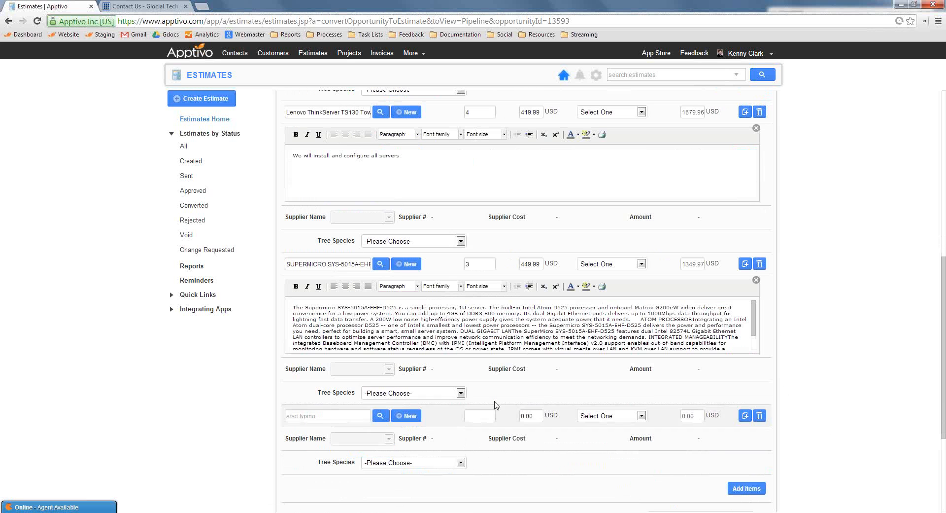
left_click(352, 415)
type("de")
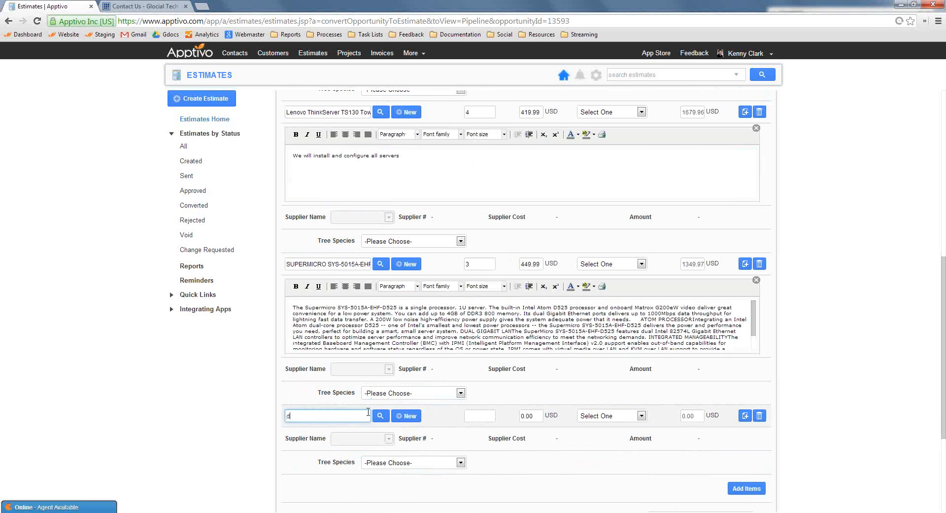
left_click(409, 417)
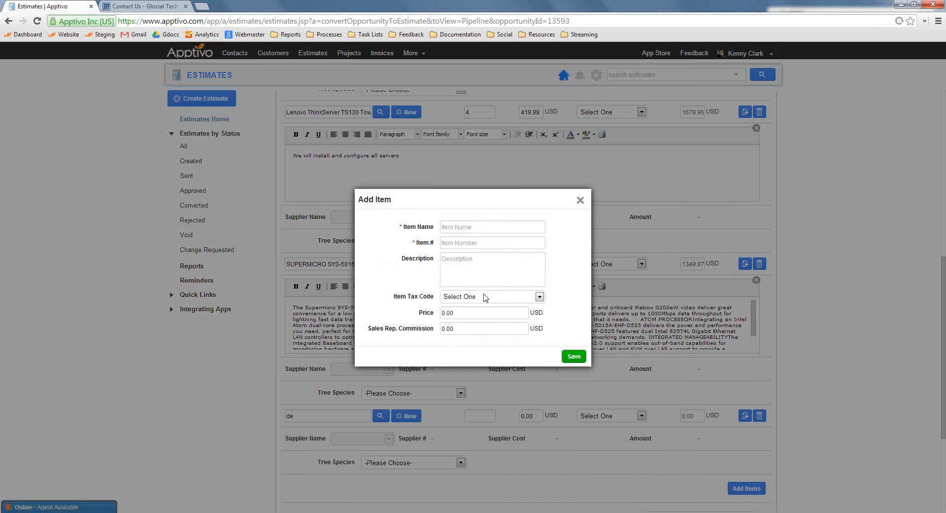
left_click(481, 225)
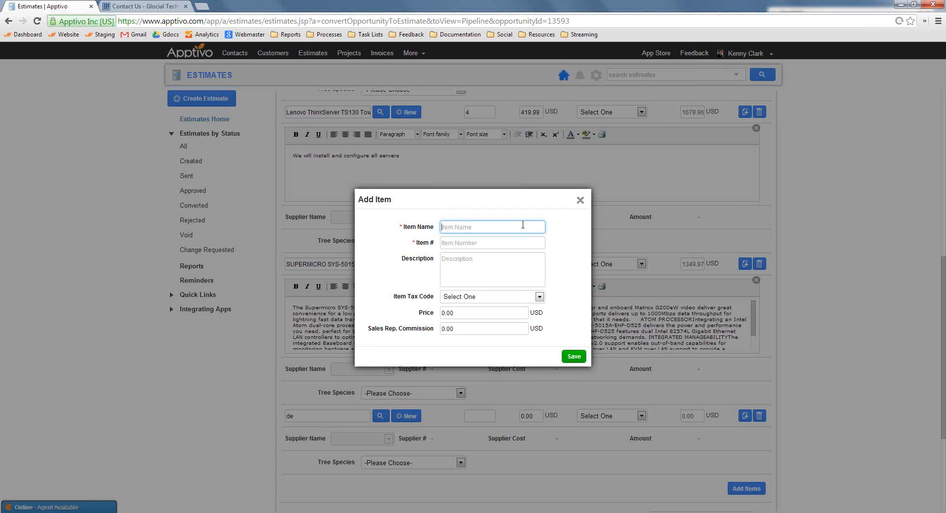
left_click(581, 202)
left_click(760, 415)
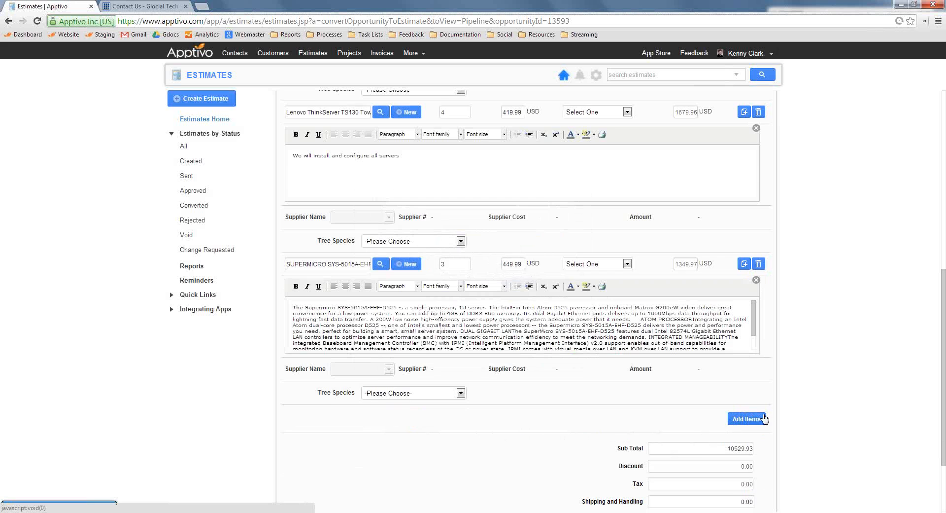
Examine the Dell Server line's supplier name, supplier cost and supplier amount against its rate and sales amount
scroll(763, 383, "up", 3)
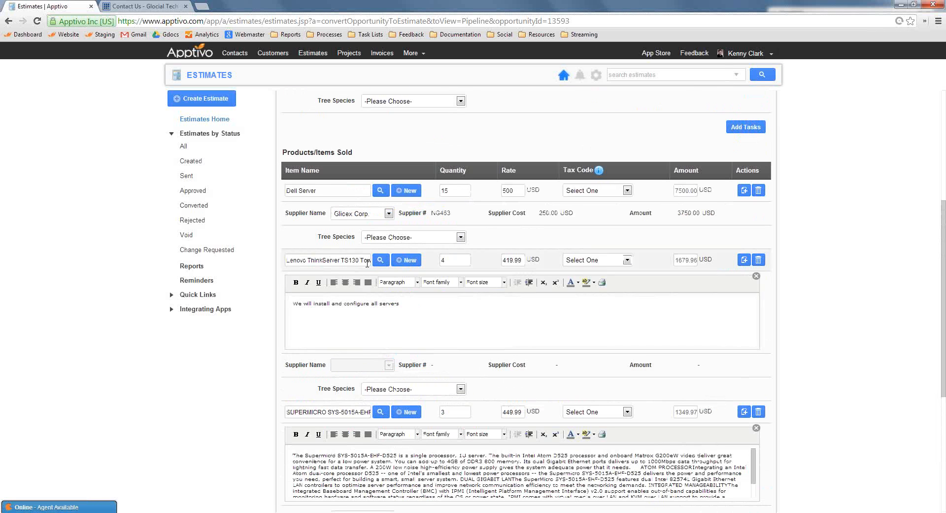
left_click_drag(285, 213, 704, 216)
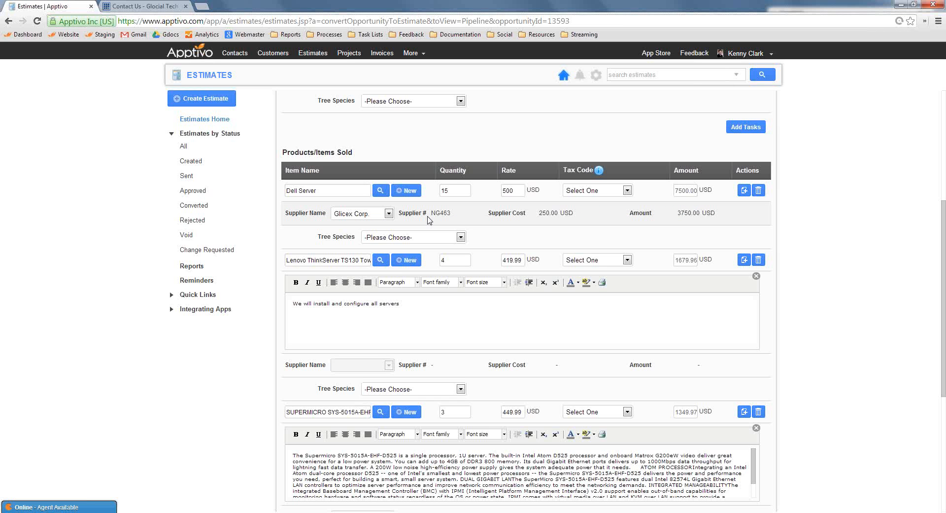
left_click(540, 263)
triple_click(326, 189)
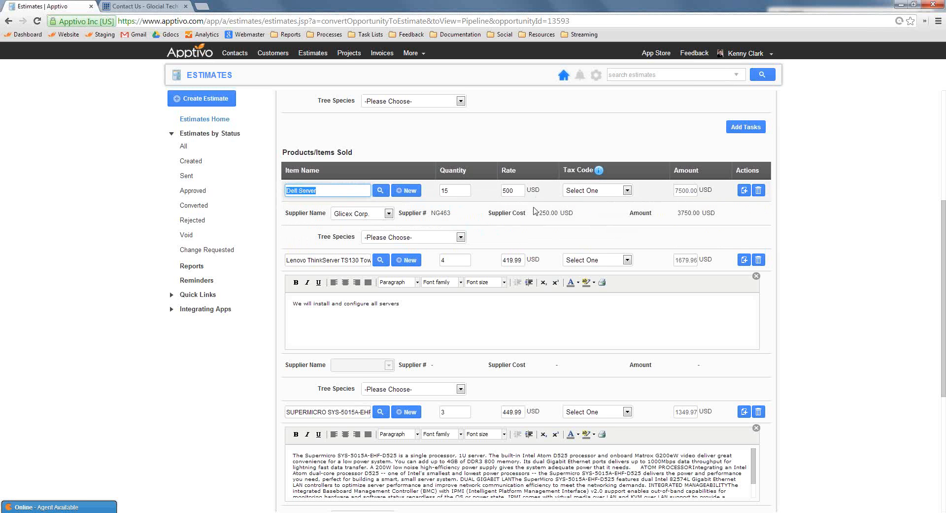
key("Tab")
key("Tab")
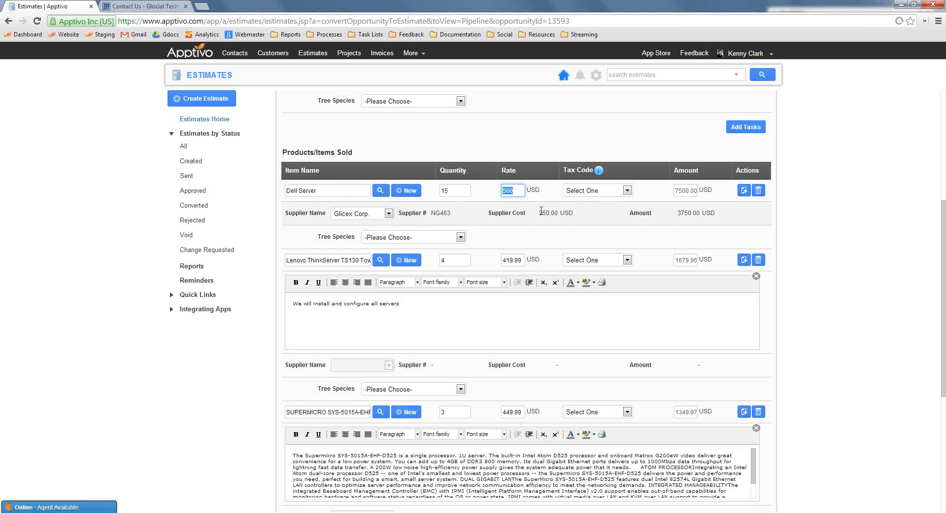
left_click_drag(560, 214, 525, 212)
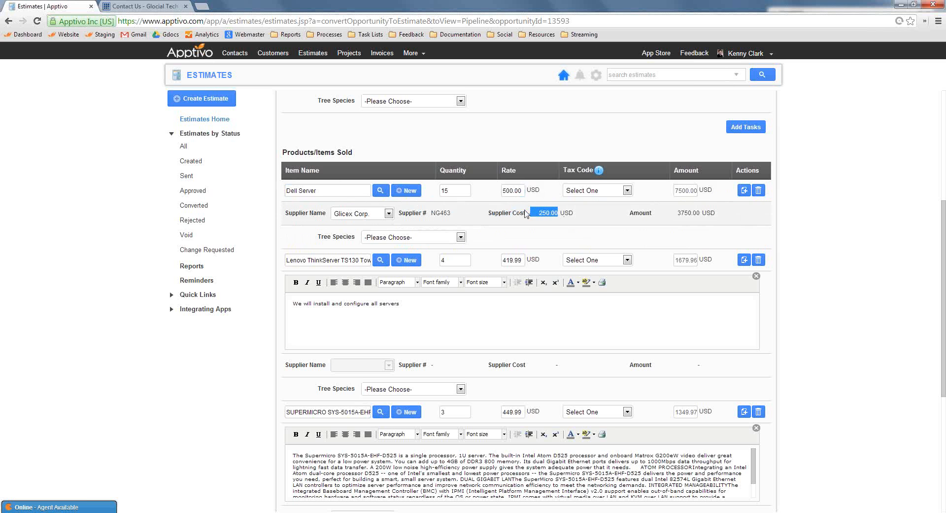
left_click(551, 212)
left_click_drag(699, 213, 674, 191)
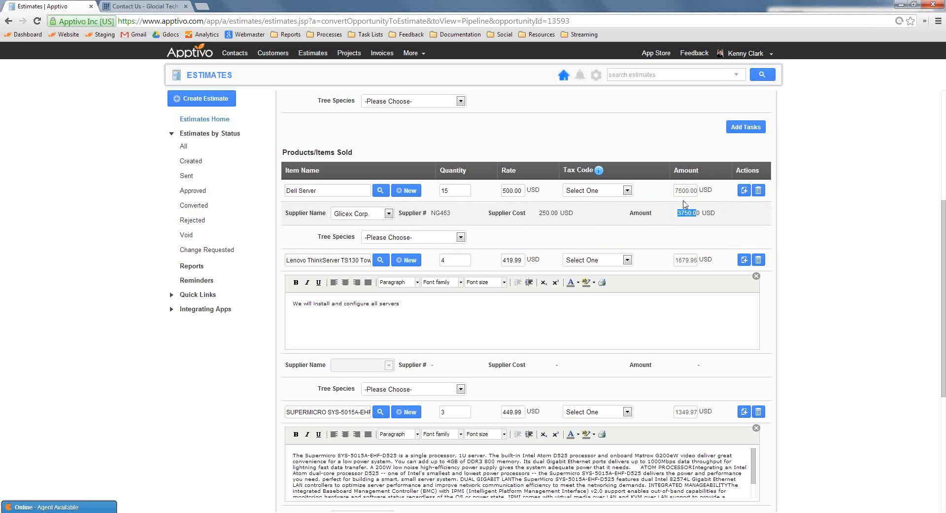
left_click(814, 237)
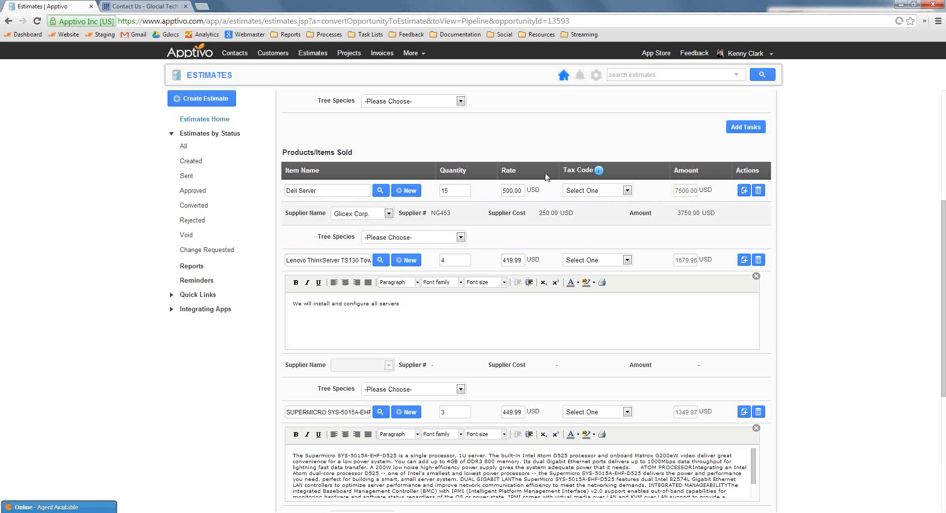
left_click(363, 213)
left_click(172, 367)
Replace the Dell Server item in the estimate with Maxilon Marketing Display and set its supplier to Glicex Corp
scroll(304, 333, "down", 2)
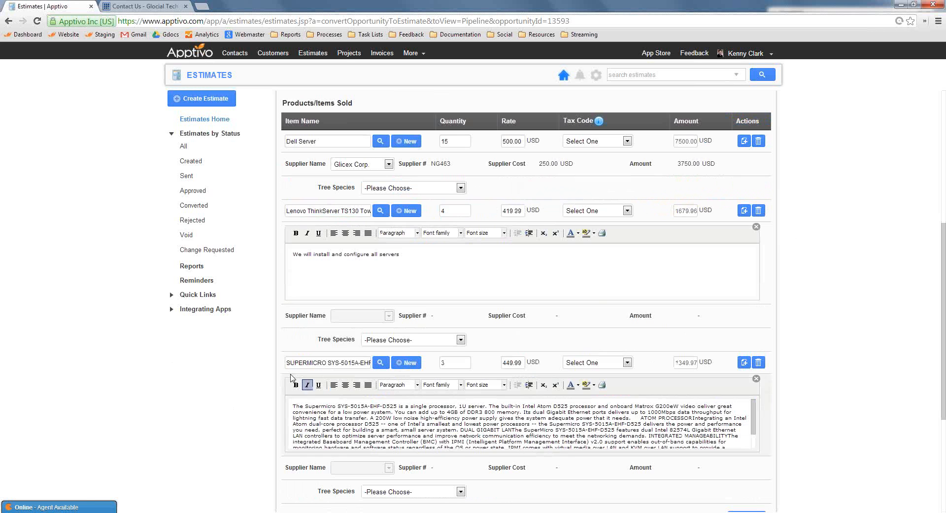
scroll(304, 333, "down", 1)
scroll(318, 331, "up", 5)
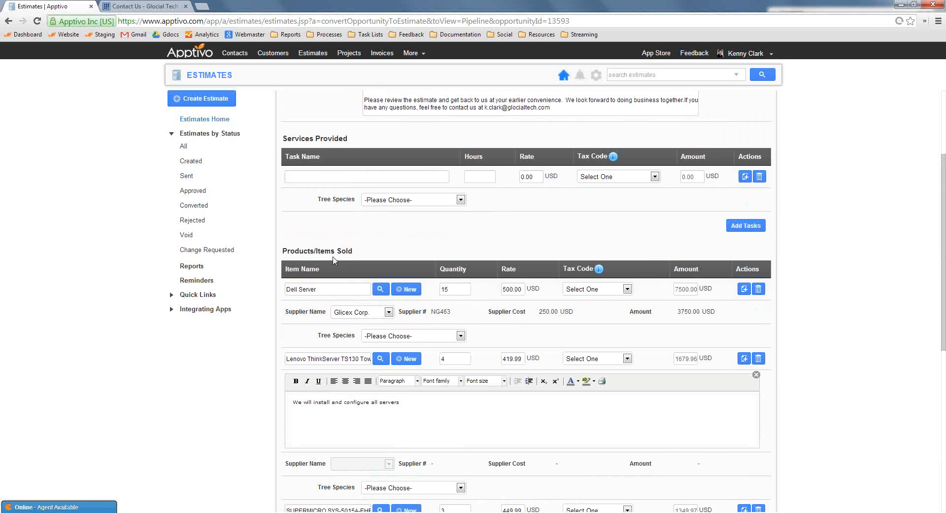
left_click_drag(326, 288, 252, 277)
type("maxi")
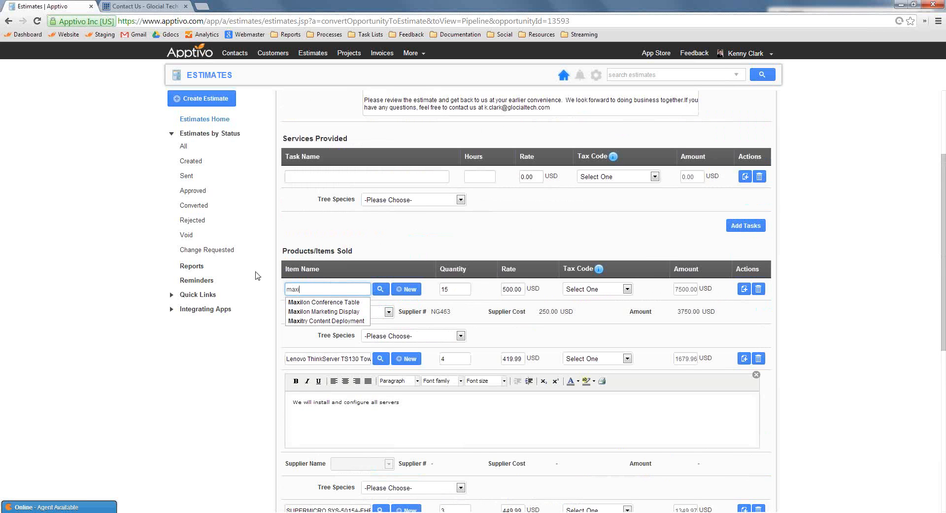
left_click(322, 311)
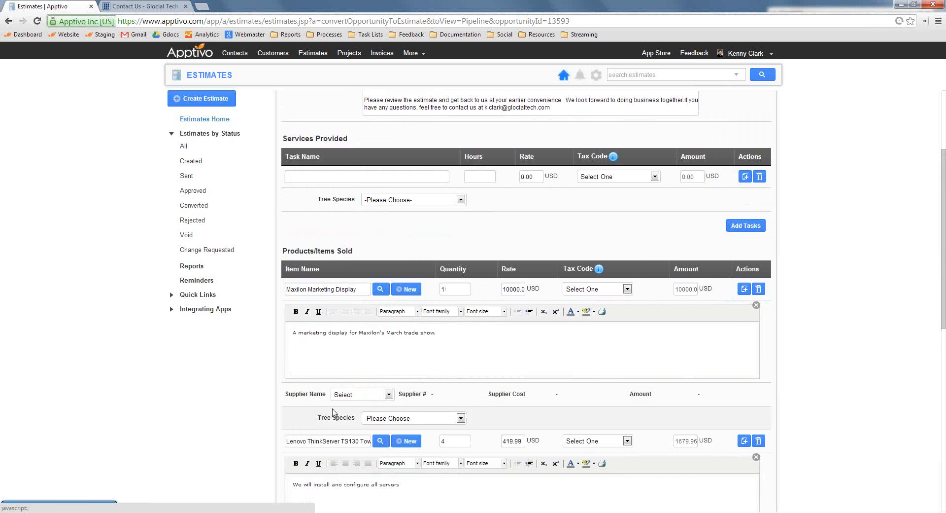
left_click(359, 395)
left_click(363, 414)
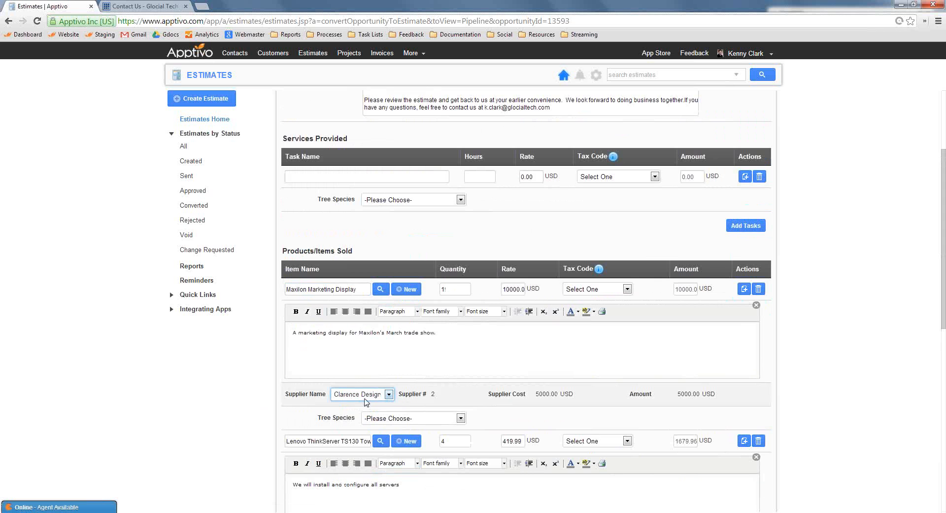
left_click(362, 394)
left_click(362, 421)
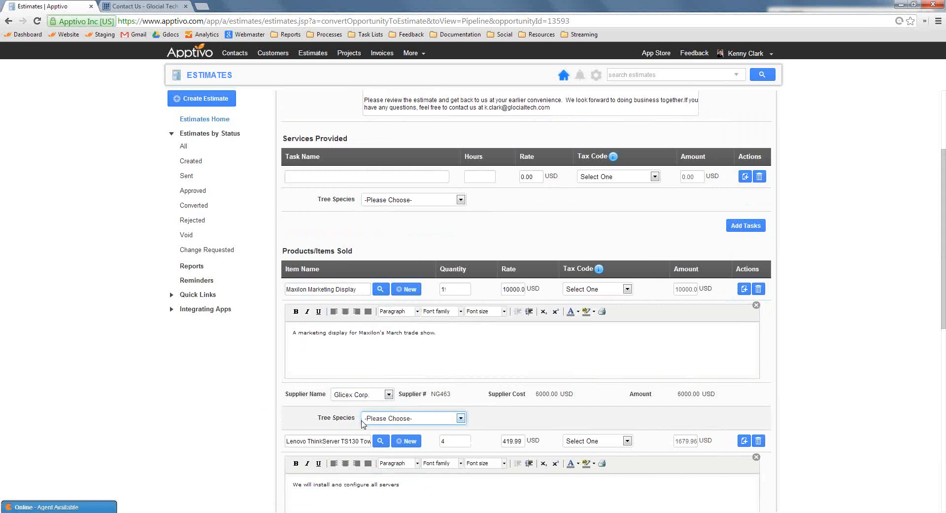
Change the Maxilon Marketing Display item's supplier to Clarence Design Boutique and set its tree species to Redwood
left_click(372, 393)
left_click(375, 414)
scroll(222, 380, "down", 1)
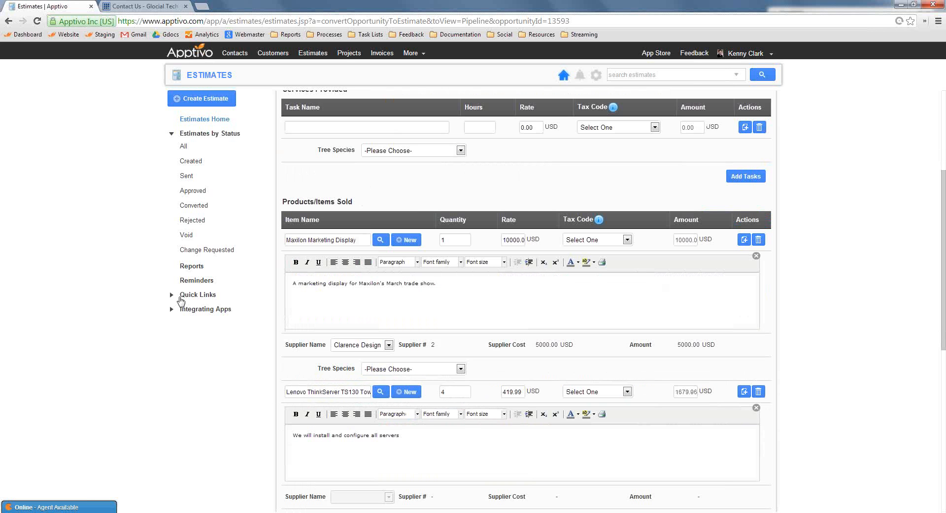
scroll(325, 308, "down", 1)
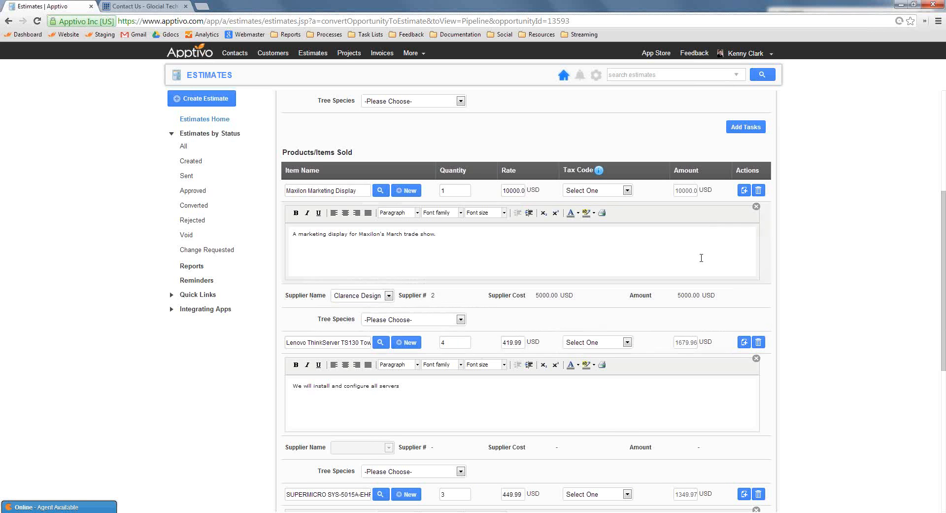
left_click(621, 191)
scroll(595, 260, "up", 3)
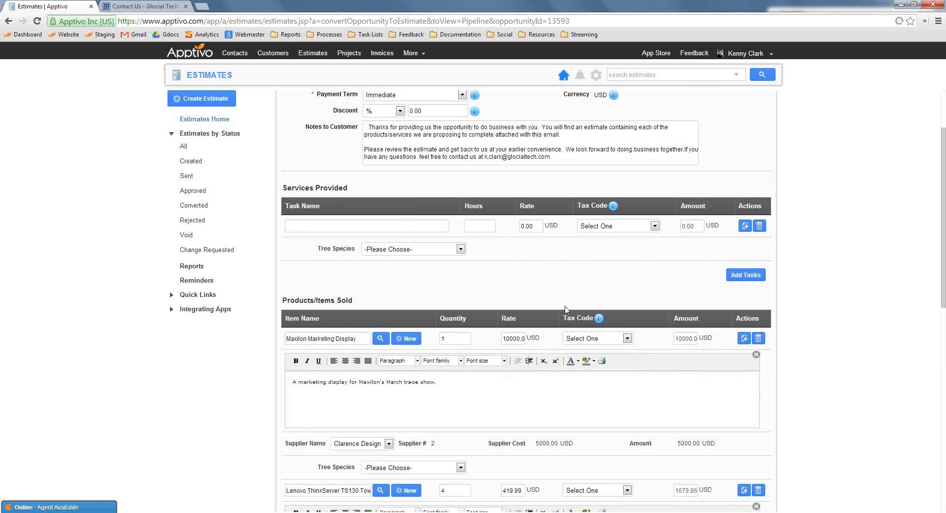
scroll(434, 296, "down", 1)
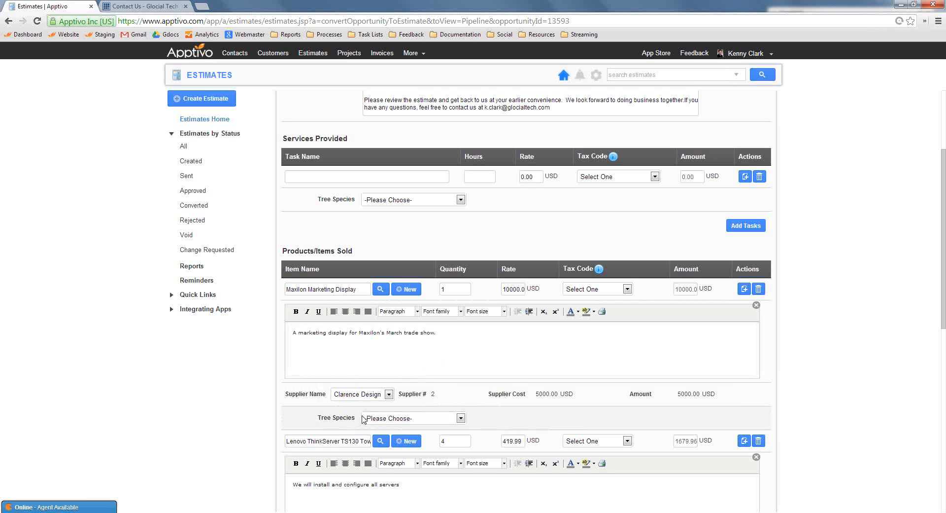
left_click(394, 418)
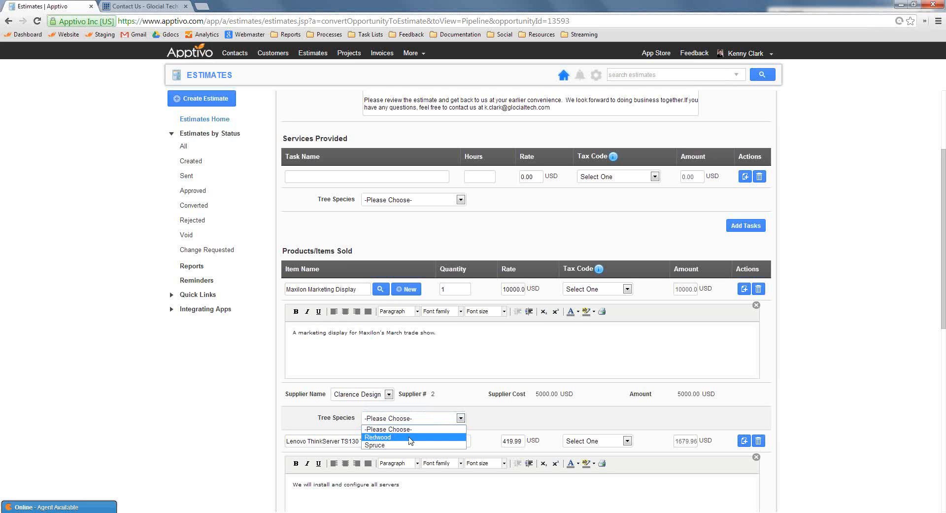
left_click(394, 436)
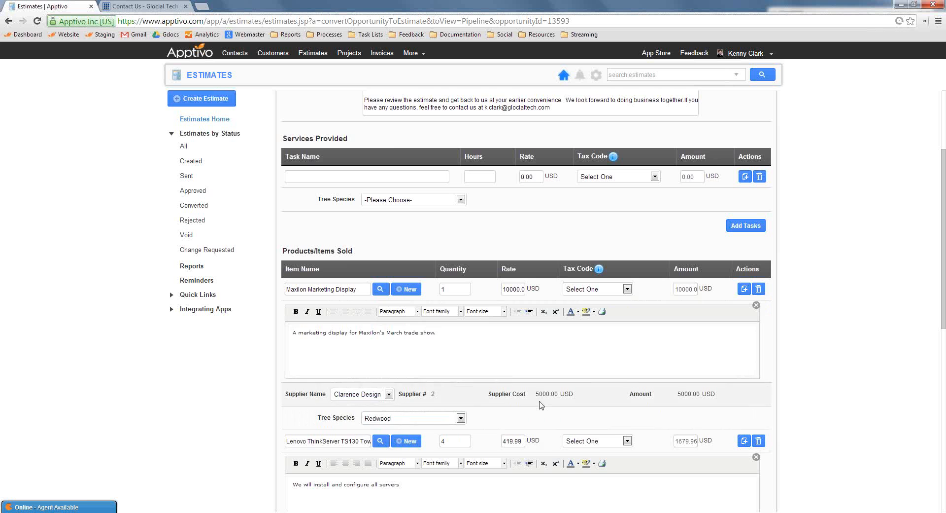
Enter an Installation task under the provided services with 5 hours at a rate of 50 USD
scroll(476, 427, "up", 3)
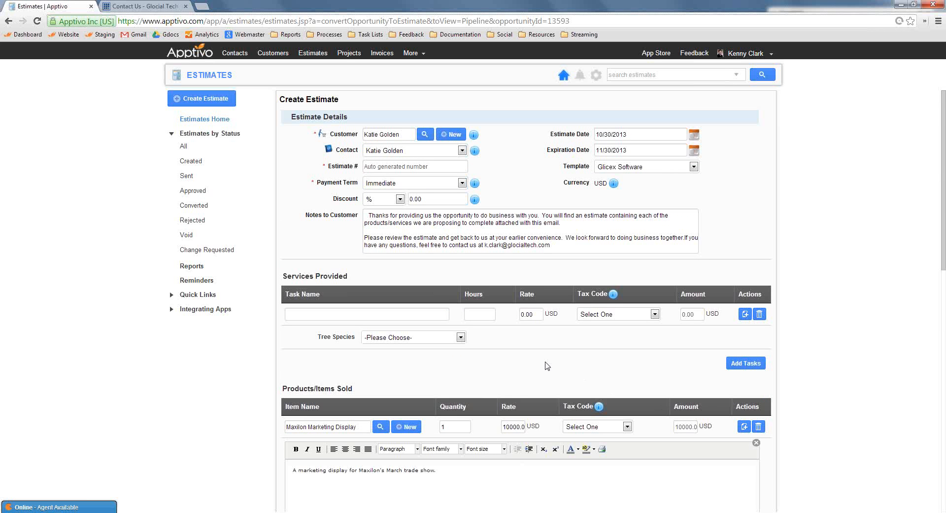
scroll(479, 377, "down", 4)
scroll(480, 370, "down", 1)
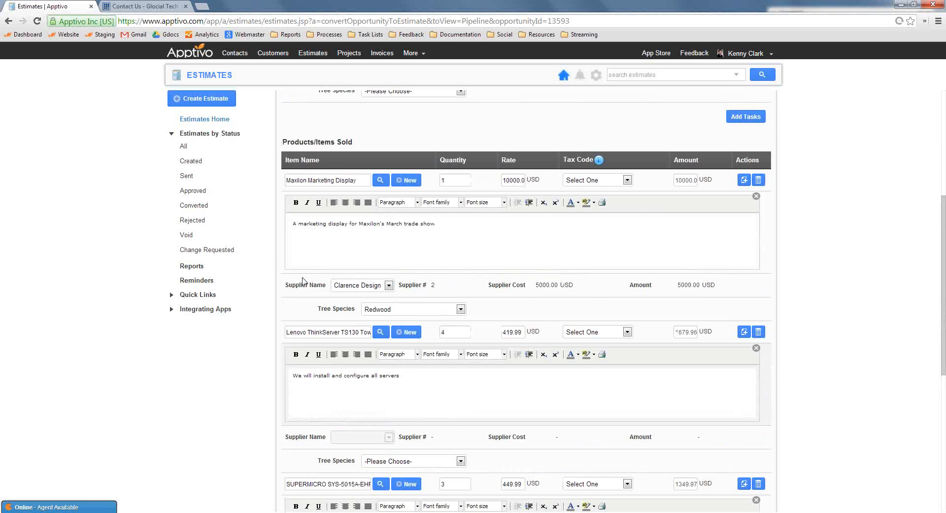
scroll(527, 372, "up", 4)
scroll(528, 372, "up", 1)
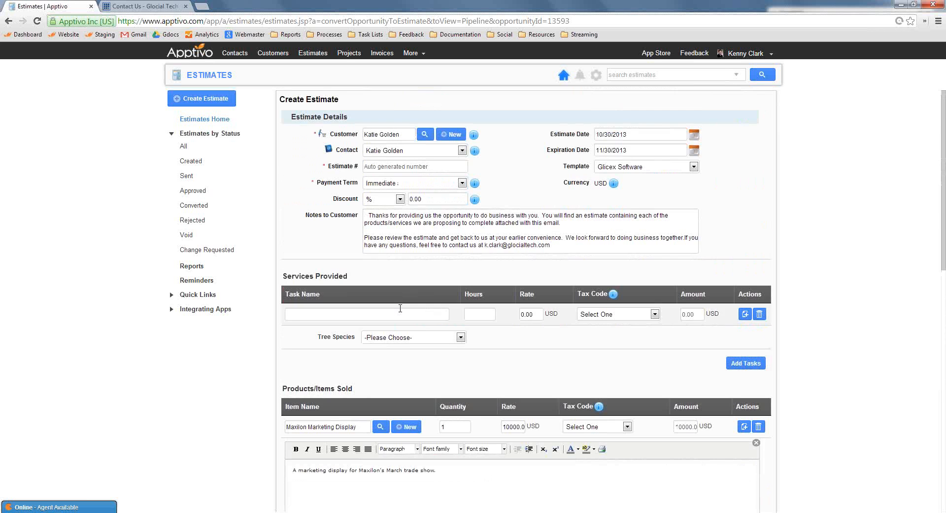
left_click(404, 314)
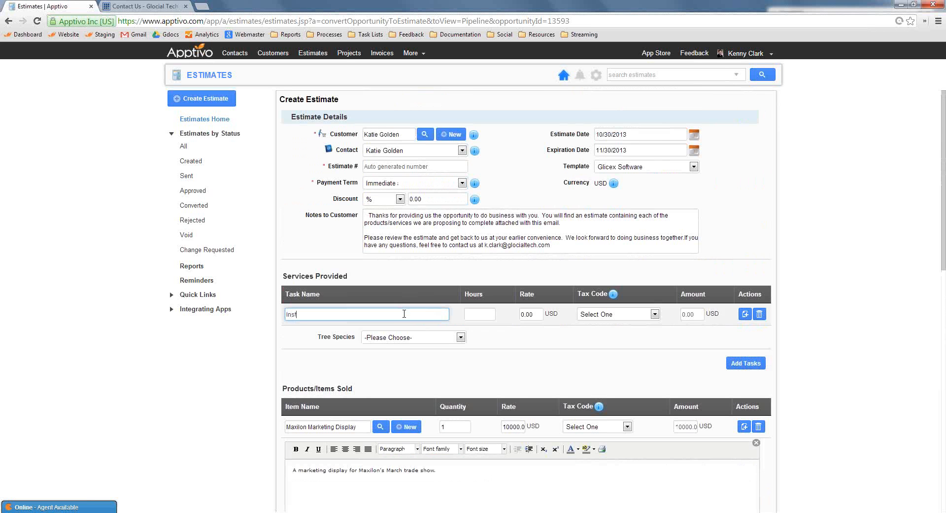
type("Installation")
key("Tab")
type("5")
key("Tab")
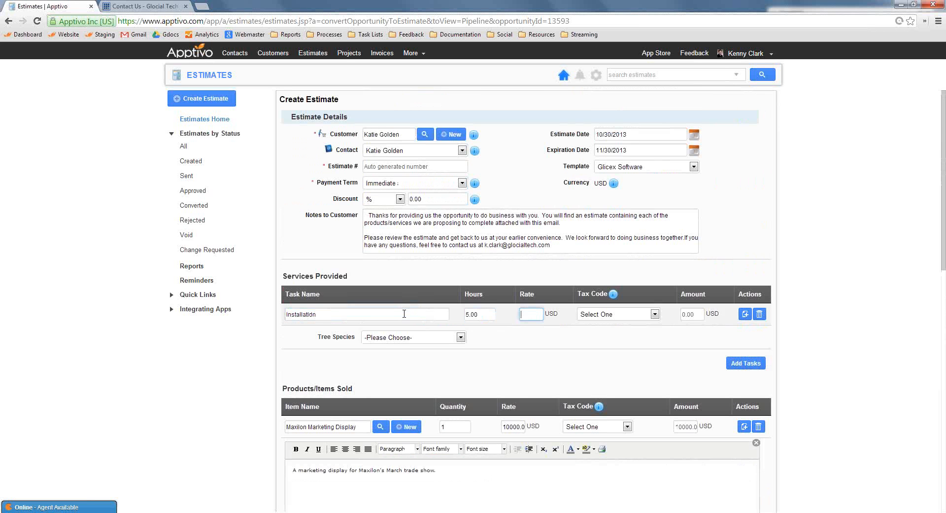
type("50")
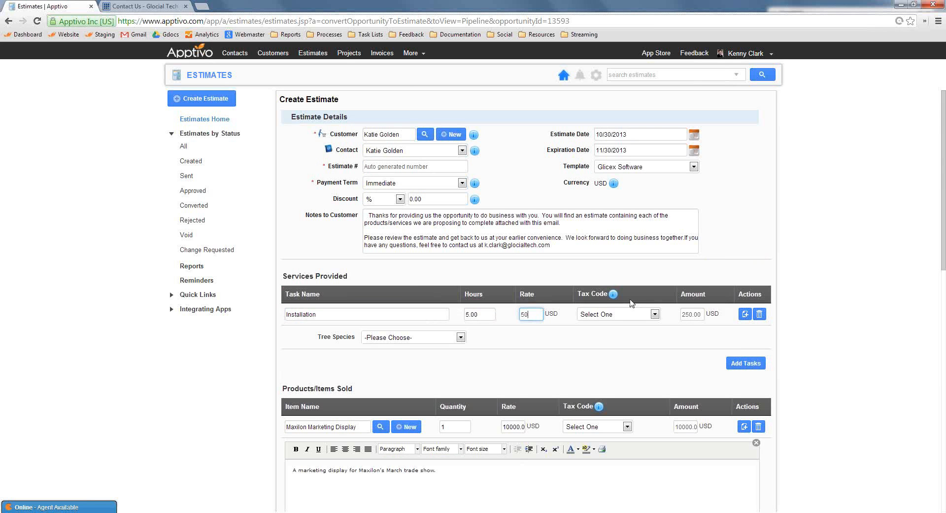
left_click(818, 340)
Create the estimate with an email draft and review the drafted message and its template choices
scroll(801, 364, "down", 10)
scroll(801, 375, "up", 8)
scroll(711, 351, "up", 3)
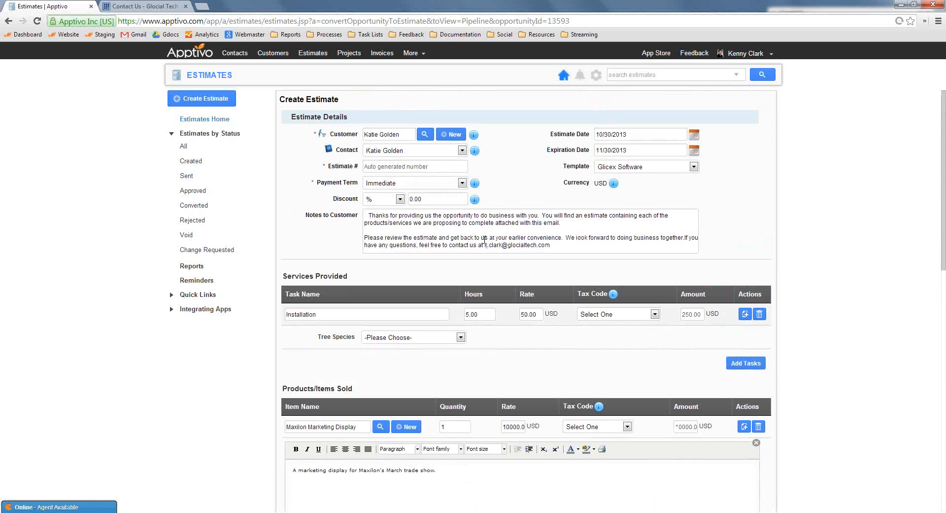
scroll(709, 384, "down", 12)
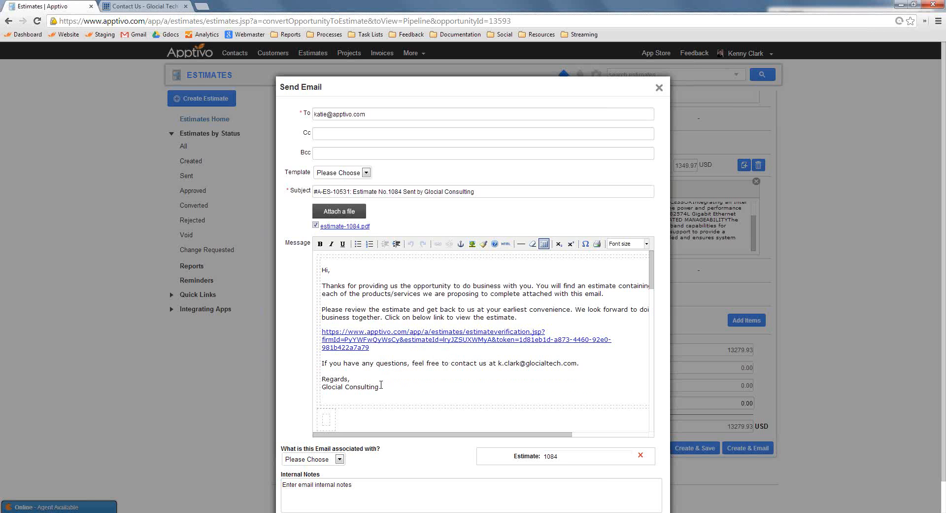
left_click_drag(393, 381, 312, 262)
left_click(414, 294)
left_click(365, 172)
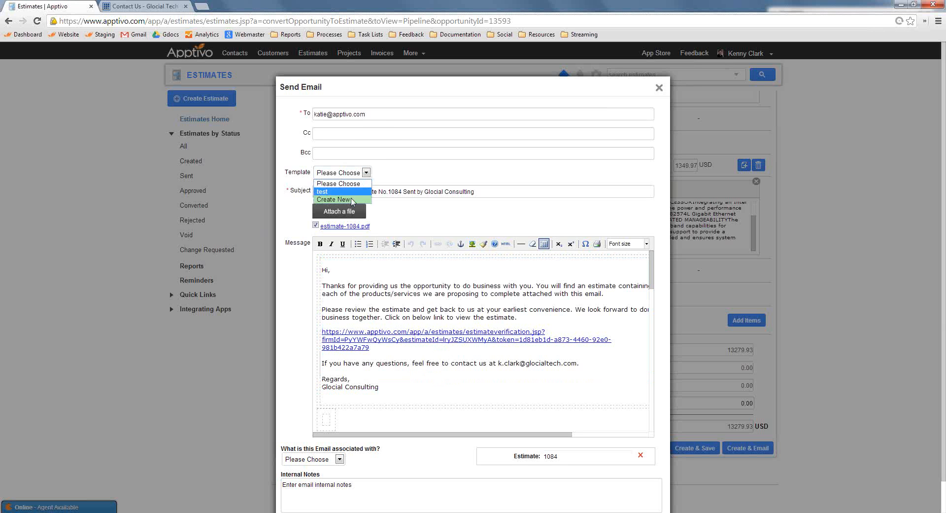
left_click(501, 171)
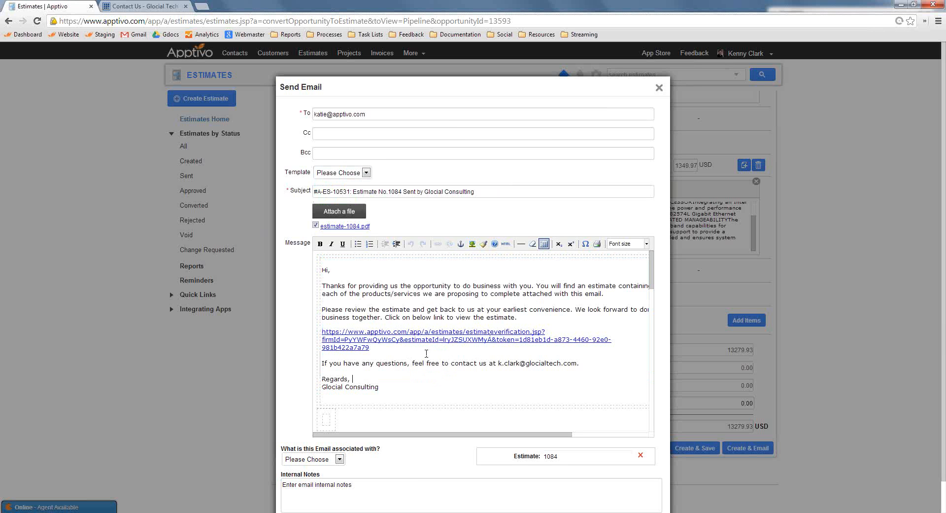
Download the attached estimate-1084.pdf and open the message's estimate verification link in a new browser tab
triple_click(358, 345)
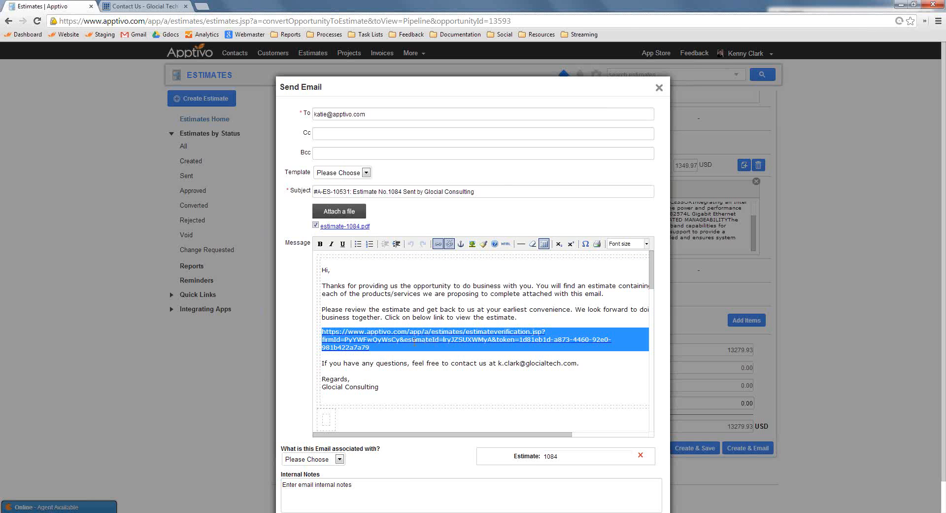
left_click(383, 301)
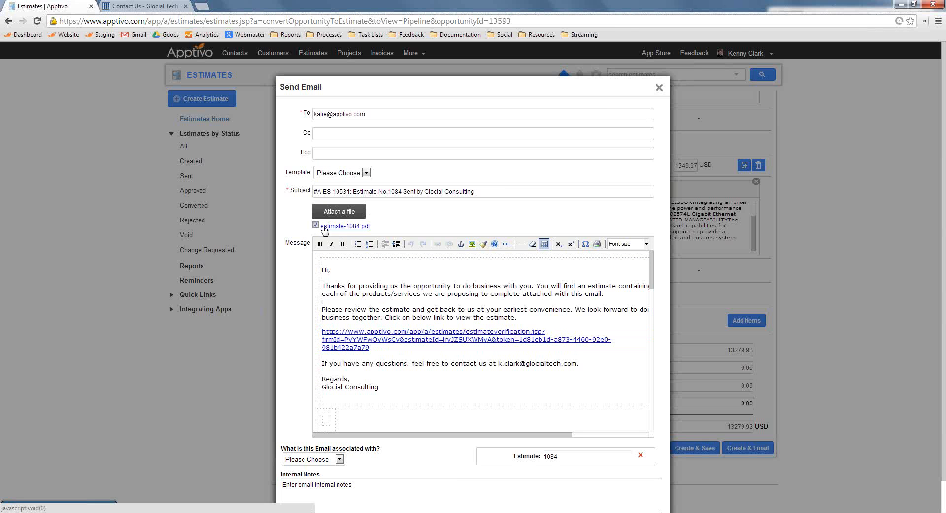
left_click(362, 227)
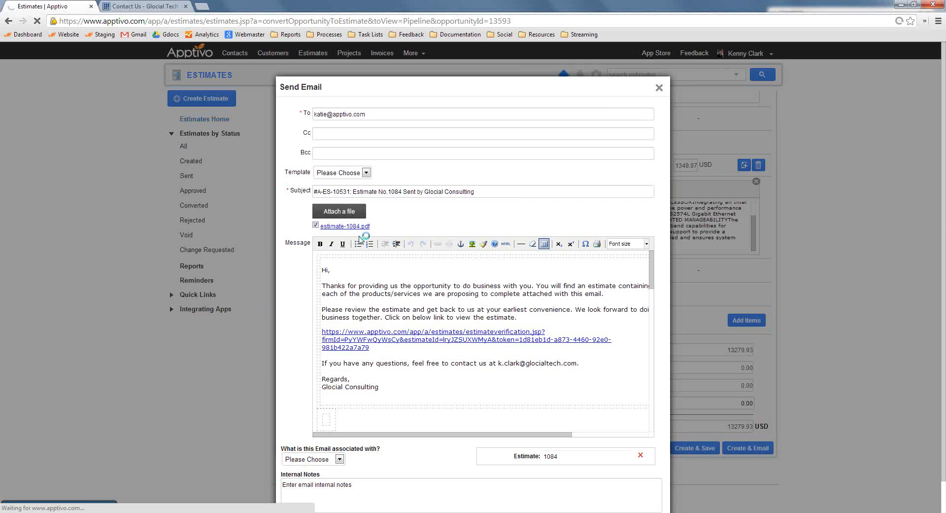
left_click(201, 7)
key("ctrl+v")
key("Return")
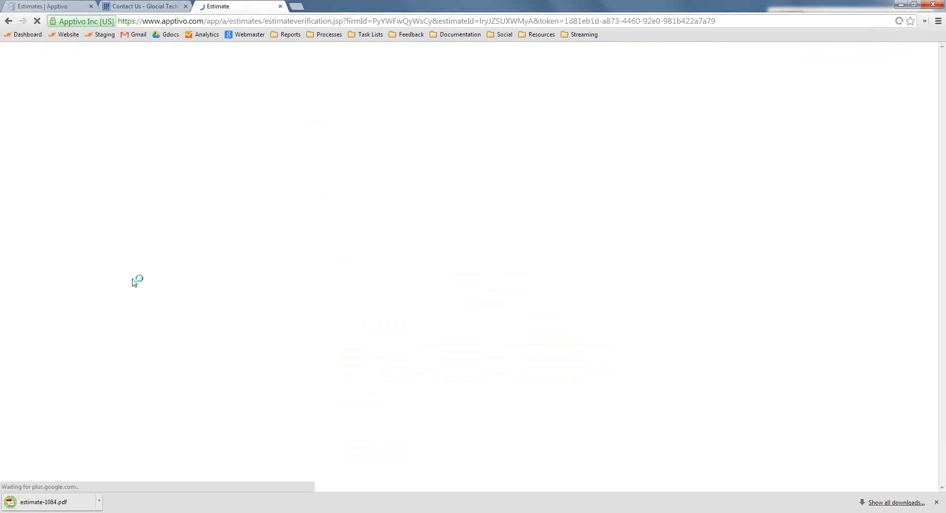
Open the downloaded estimate-1084.pdf, examine its customer details, tasks, items and totals, and close it
left_click(57, 503)
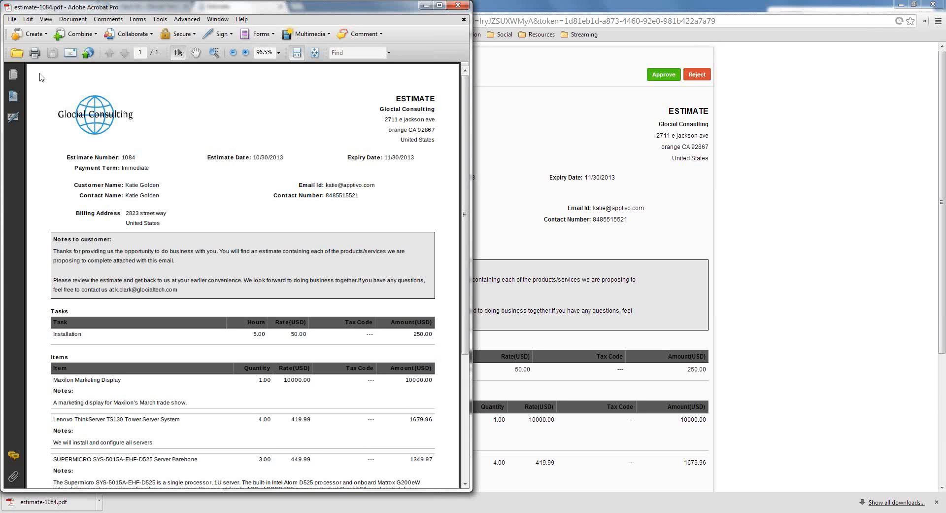
scroll(112, 168, "down", 8)
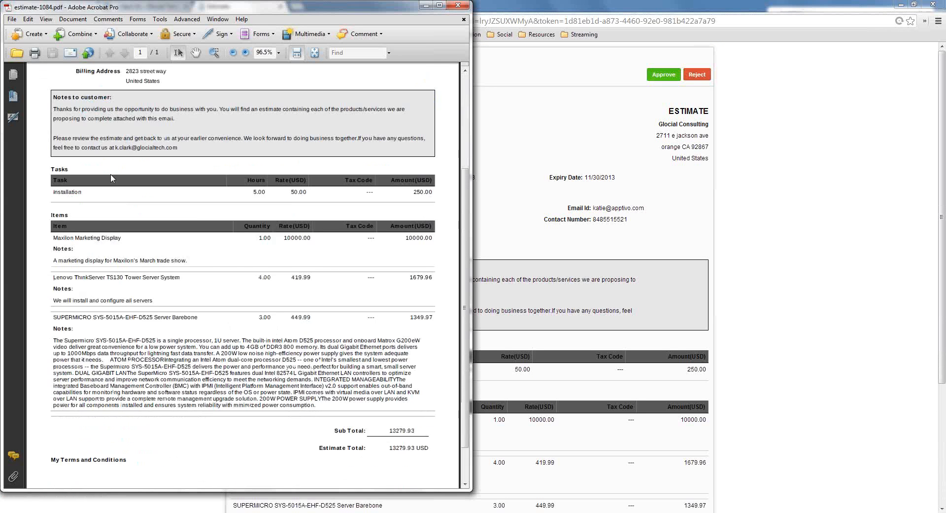
scroll(275, 359, "up", 2)
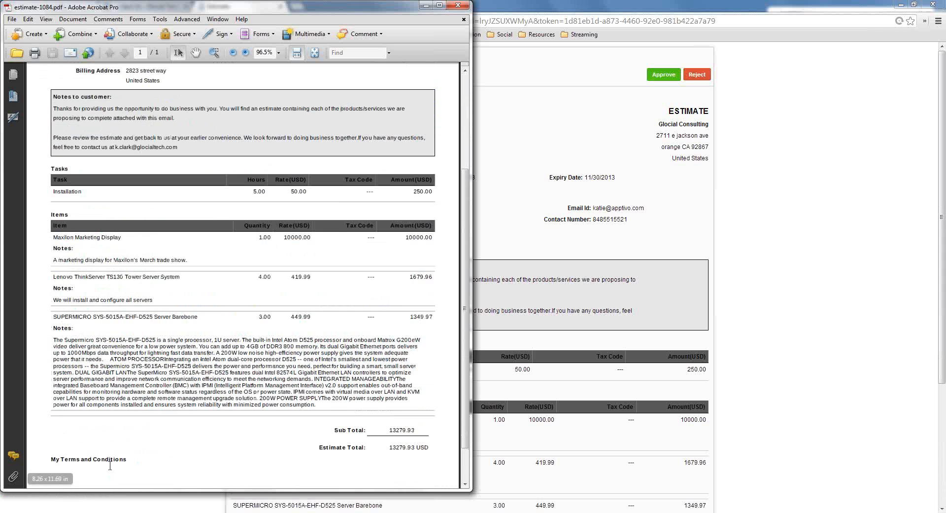
scroll(168, 470, "down", 2)
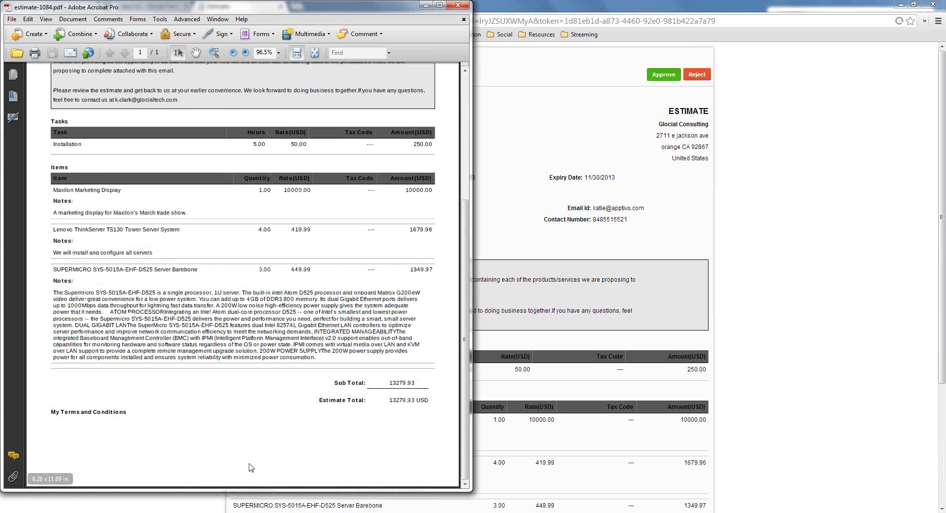
scroll(290, 333, "up", 8)
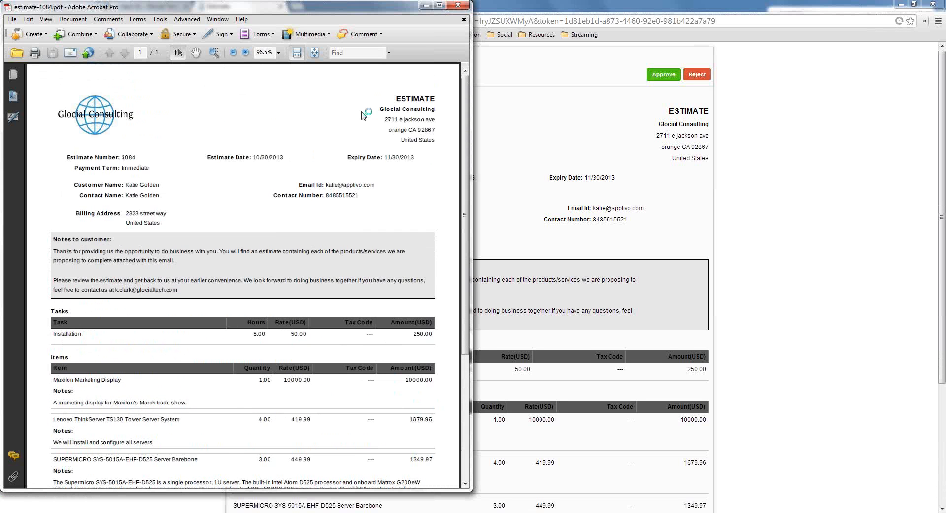
double_click(411, 96)
left_click_drag(394, 1, 419, 33)
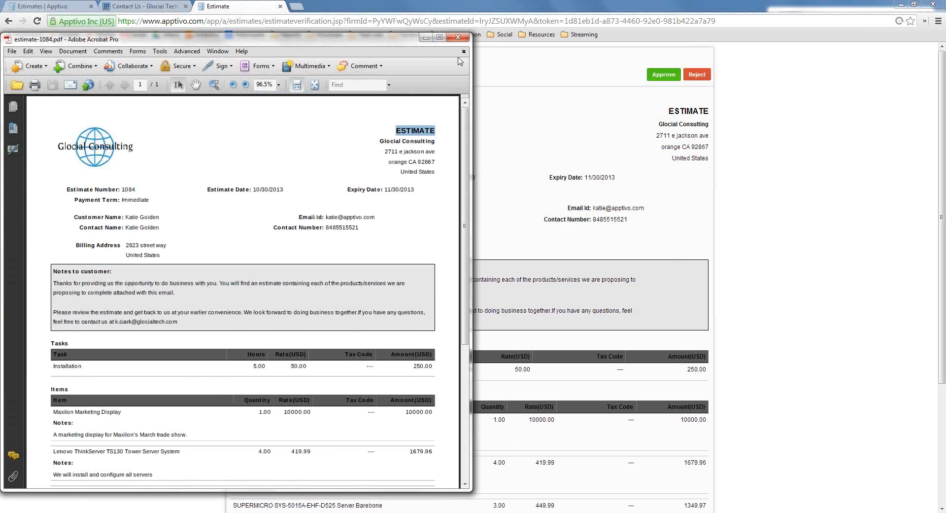
left_click(458, 37)
Review the online estimate and send a change request reading "I need 5 more servers"
scroll(493, 231, "down", 3)
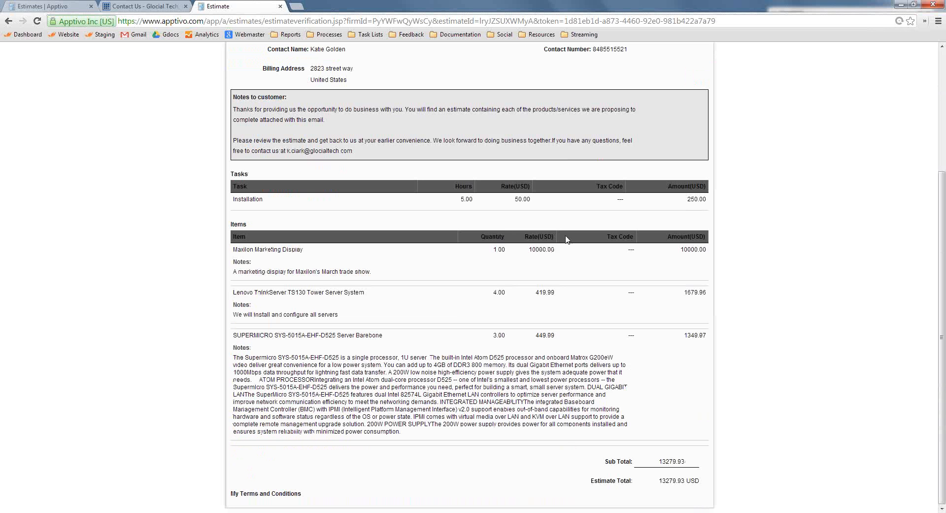
scroll(529, 384, "up", 4)
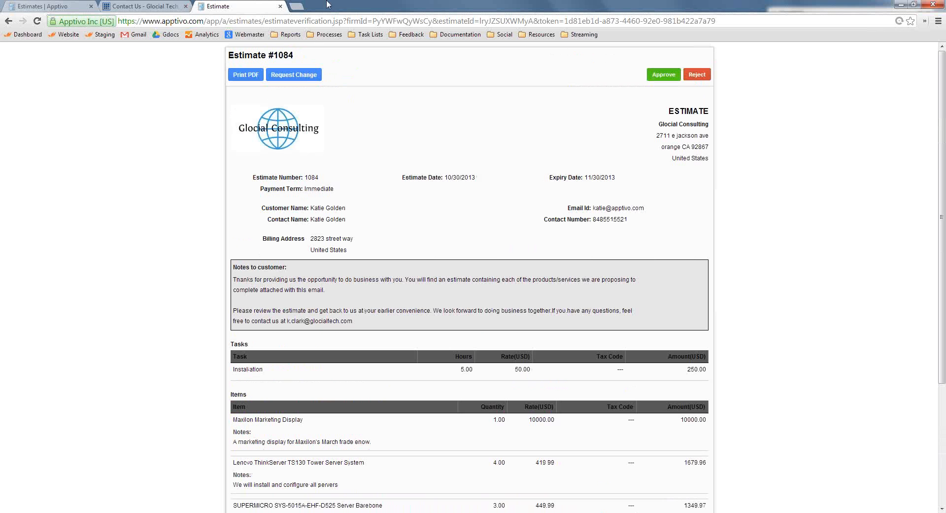
left_click(307, 74)
left_click(353, 117)
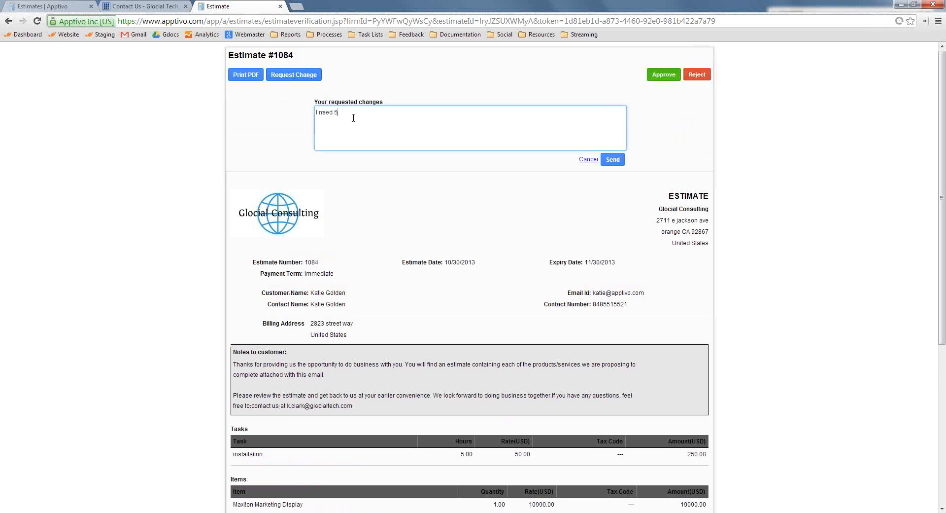
left_click(619, 164)
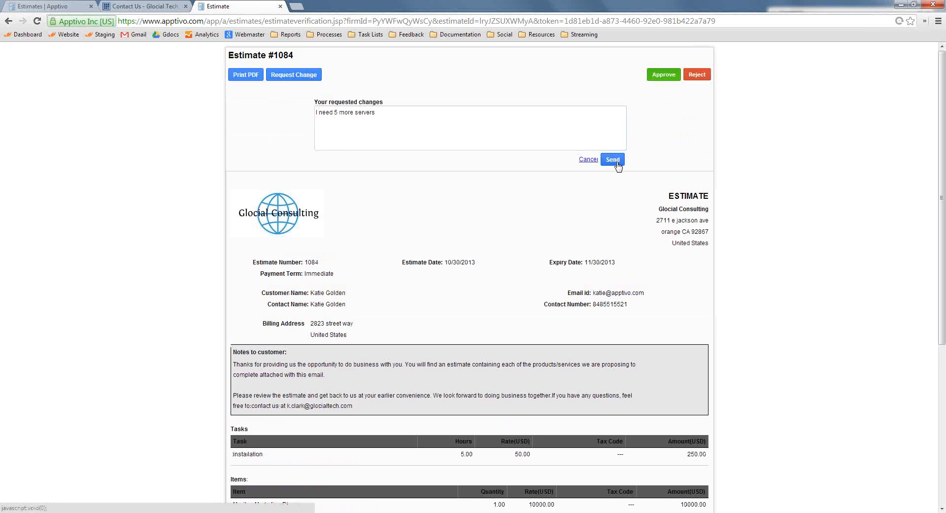
Return to the Estimates app, close the email draft and open estimate 1084 from the Change Requested estimates
left_click(27, 6)
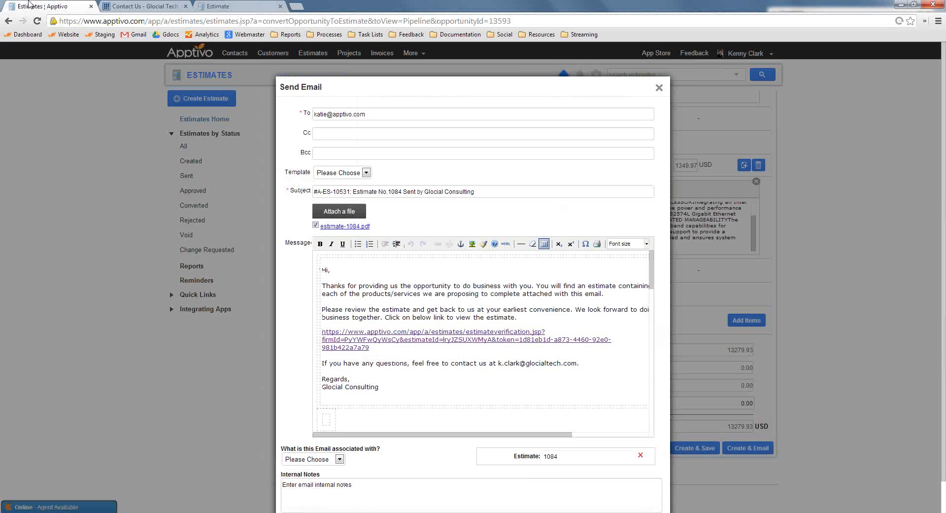
left_click(659, 88)
left_click(227, 250)
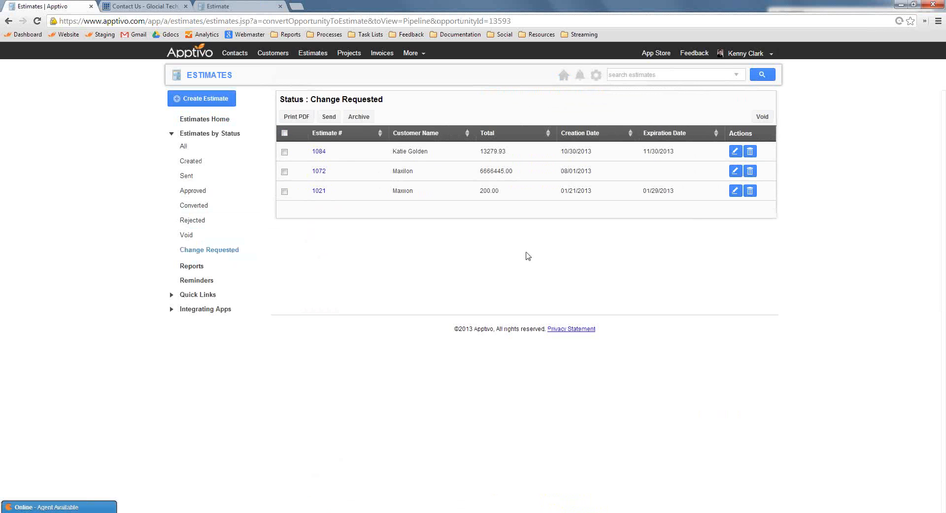
left_click(320, 152)
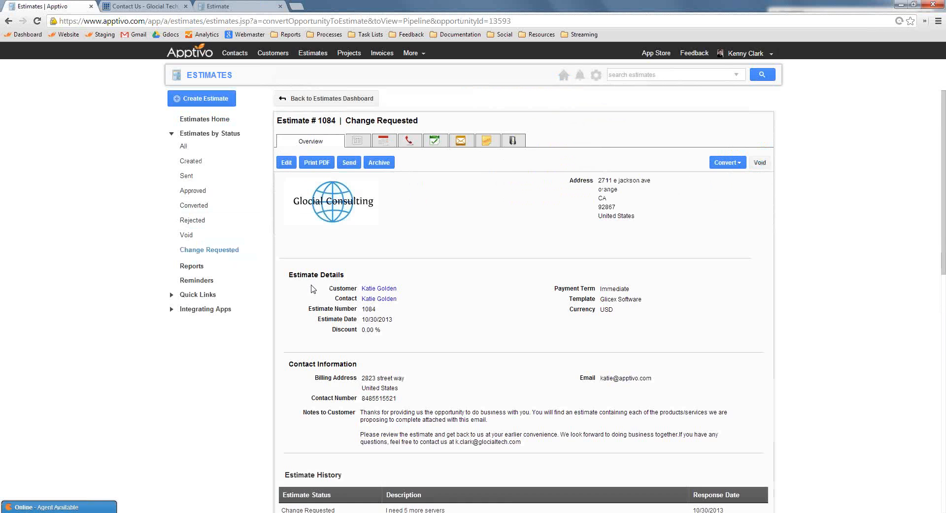
Examine the change request's status, description and response date in the estimate's history
scroll(493, 310, "down", 7)
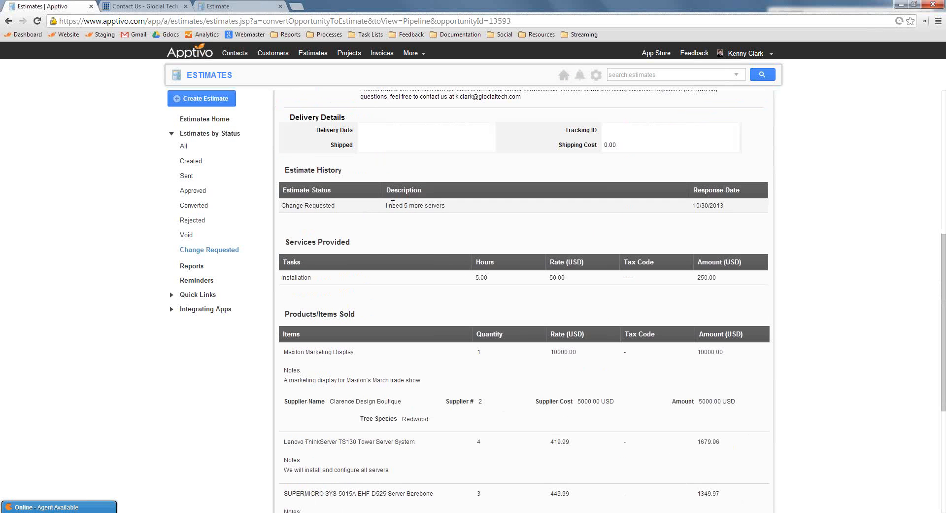
triple_click(307, 206)
left_click_drag(759, 205, 446, 206)
left_click(436, 220)
left_click_drag(387, 206, 427, 205)
left_click(475, 221)
scroll(534, 263, "up", 7)
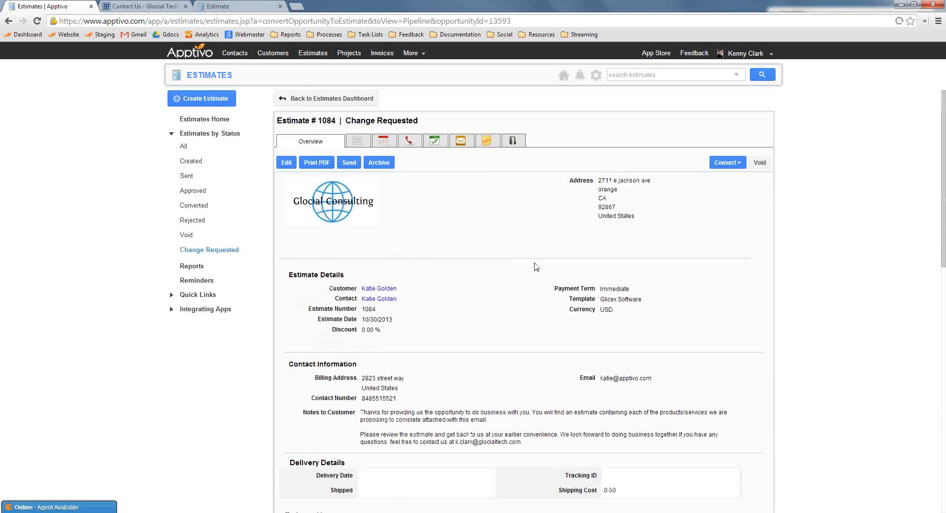
Edit estimate 1084 to set the Lenovo ThinkServer TS130 Tower Server System quantity to 9, and save the estimate
left_click(286, 162)
scroll(824, 393, "down", 3)
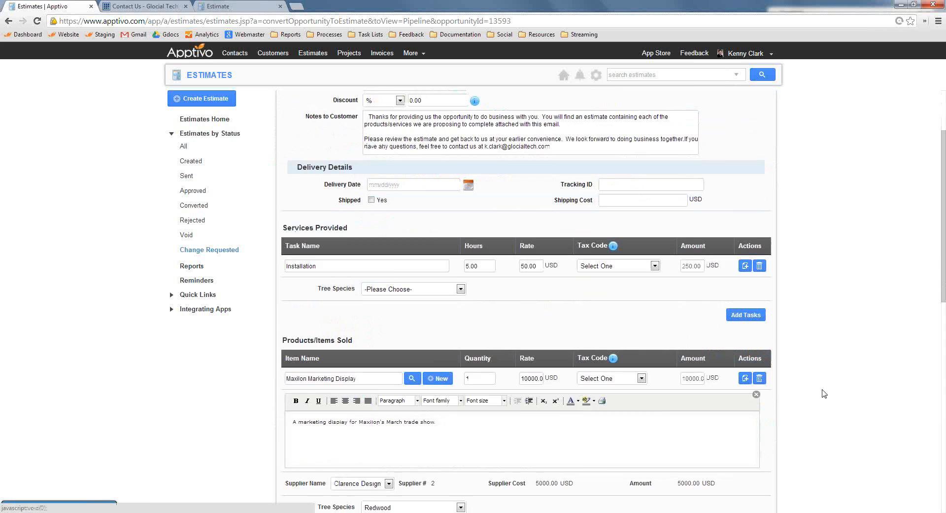
scroll(656, 367, "down", 1)
left_click_drag(482, 383, 413, 381)
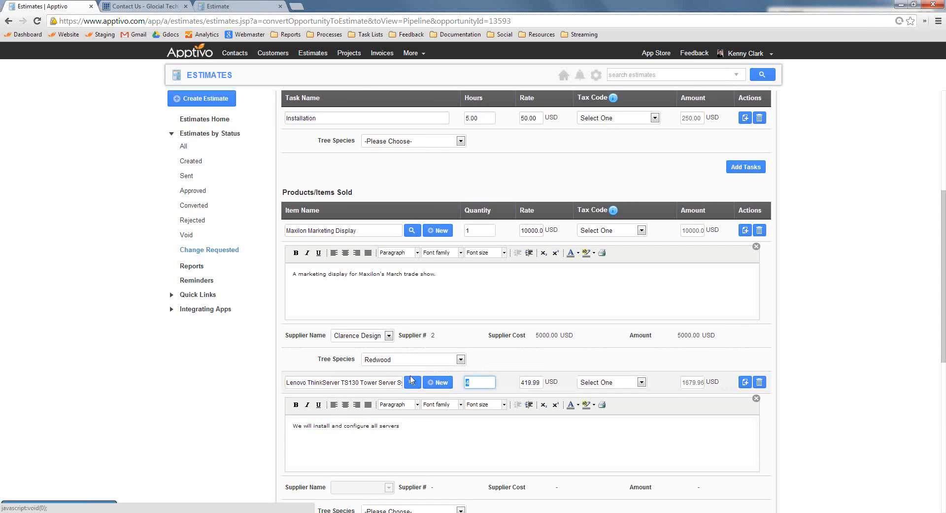
type("9")
left_click(879, 344)
scroll(828, 368, "down", 1)
scroll(828, 368, "down", 6)
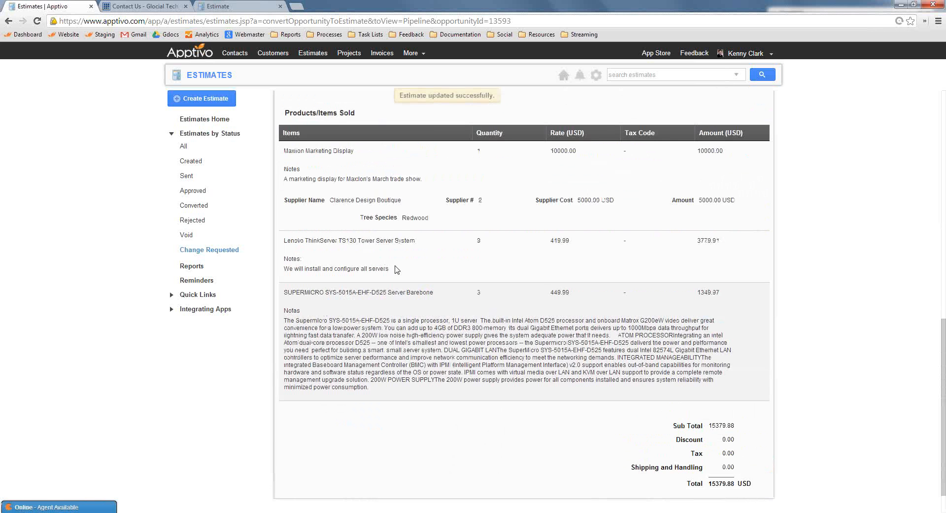
Prepare an email for the updated estimate 1084 and select the online estimate link in its message
left_click(257, 6)
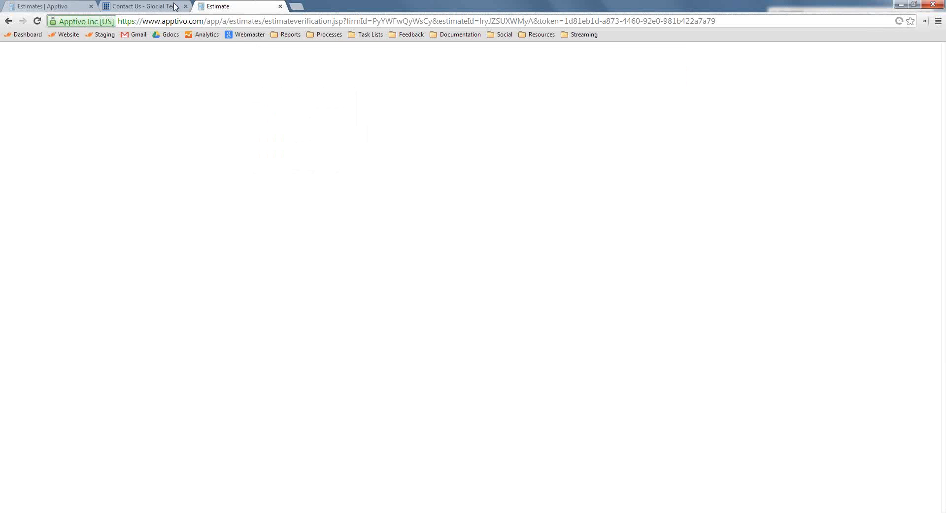
left_click(68, 5)
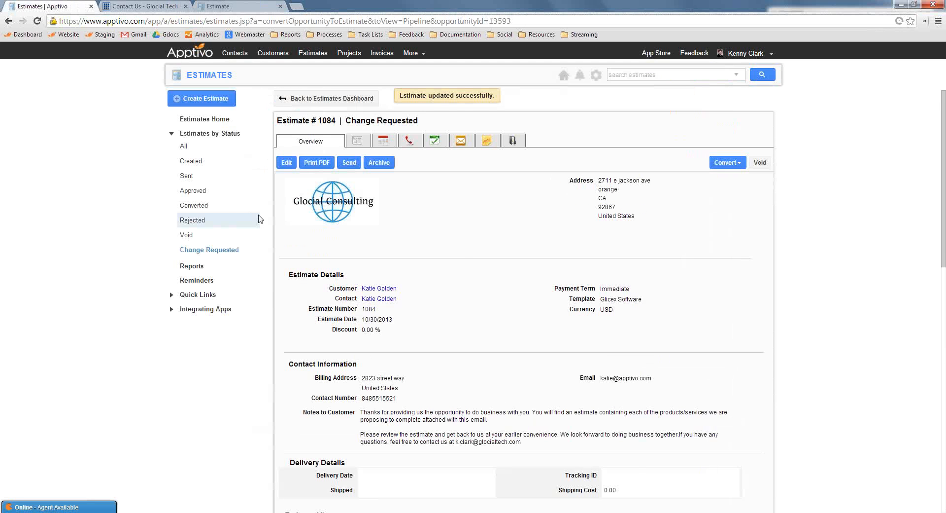
left_click(350, 163)
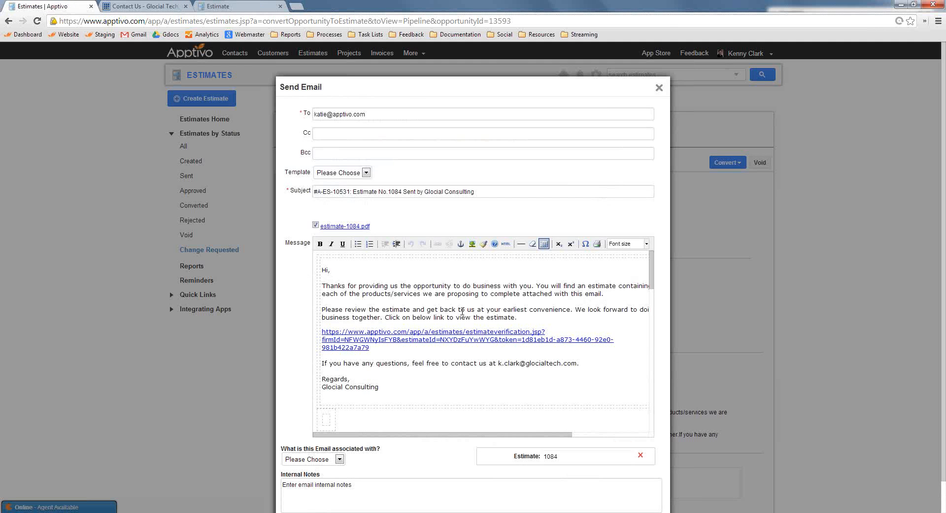
triple_click(442, 334)
Check the Lenovo server quantity in the online estimate and approve the estimate as the customer
left_click(256, 6)
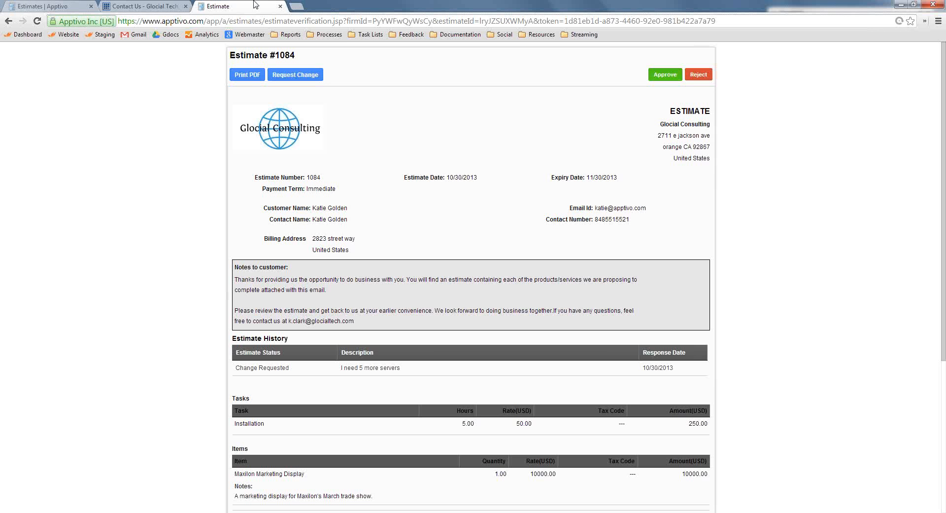
scroll(454, 254, "down", 3)
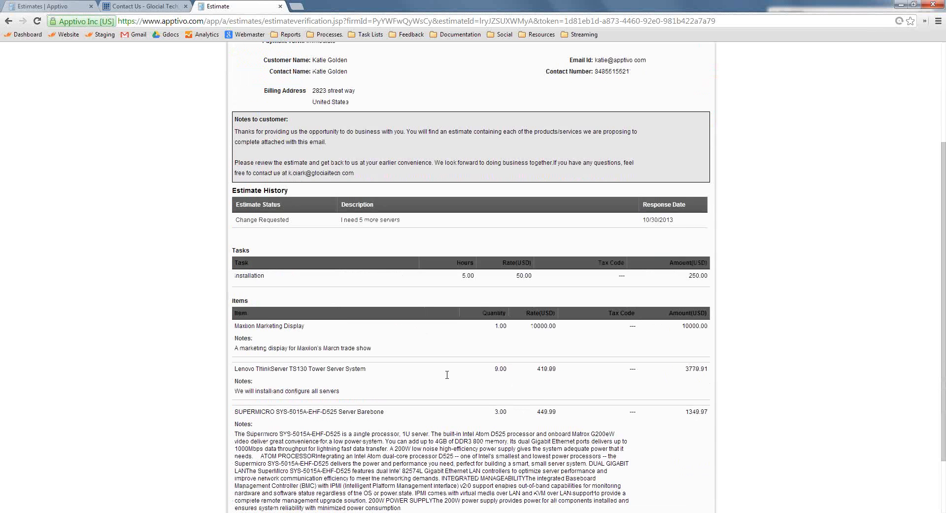
left_click_drag(447, 375, 508, 371)
double_click(512, 371)
scroll(572, 333, "up", 3)
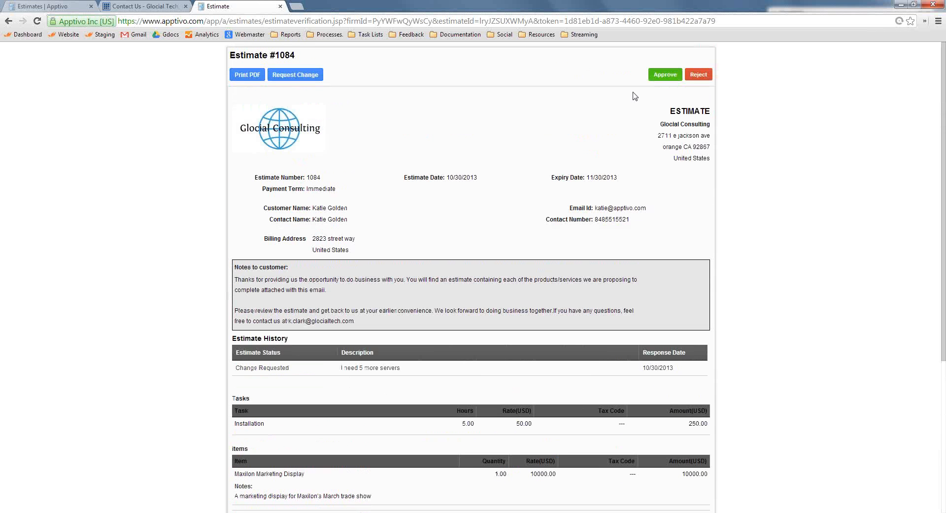
left_click(660, 78)
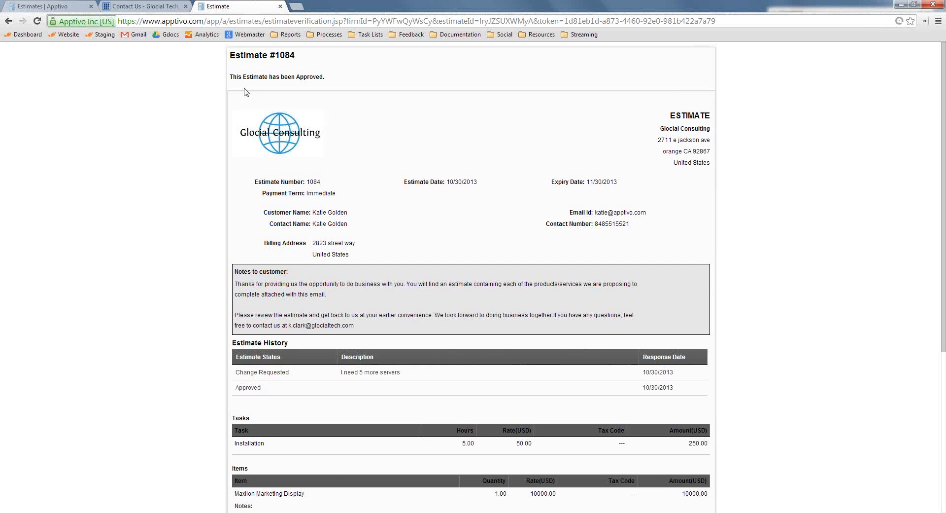
Close the online estimate and the email draft, and open estimate 1084 from the Approved estimates
left_click(280, 6)
left_click(52, 6)
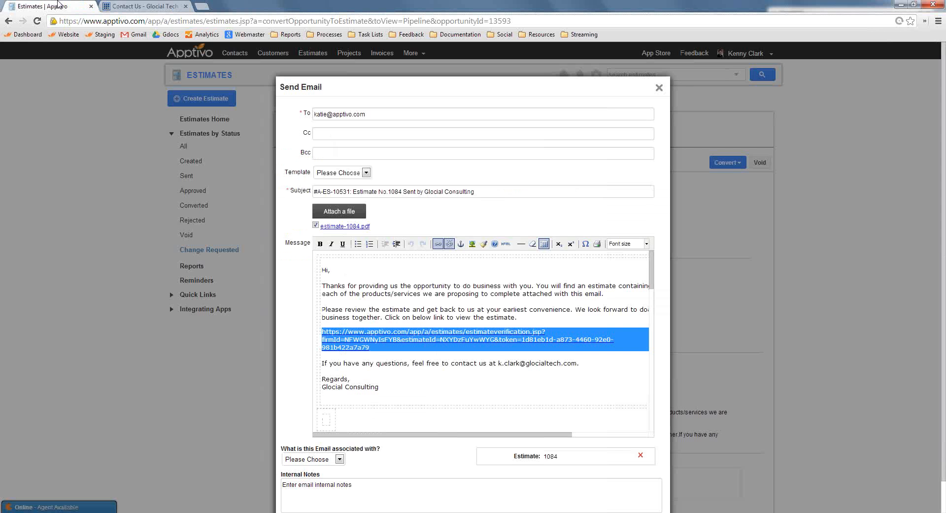
left_click(659, 88)
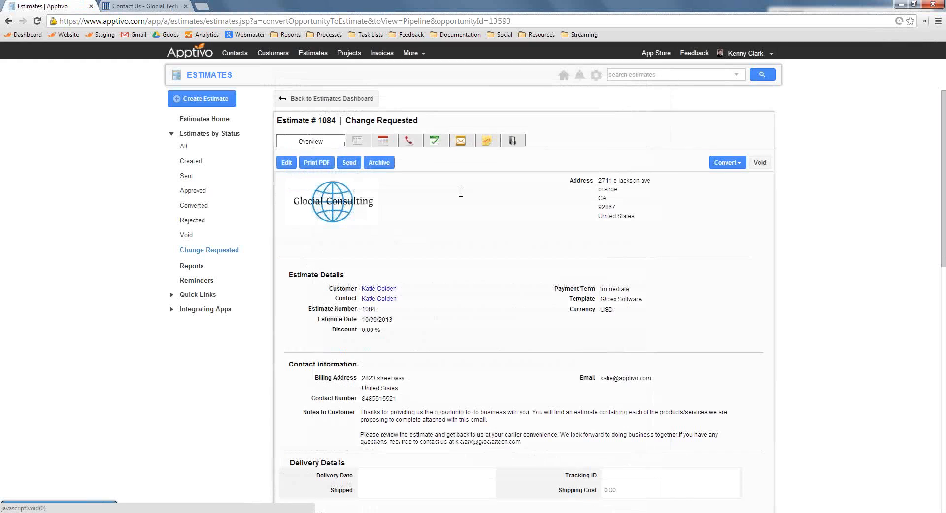
left_click(195, 190)
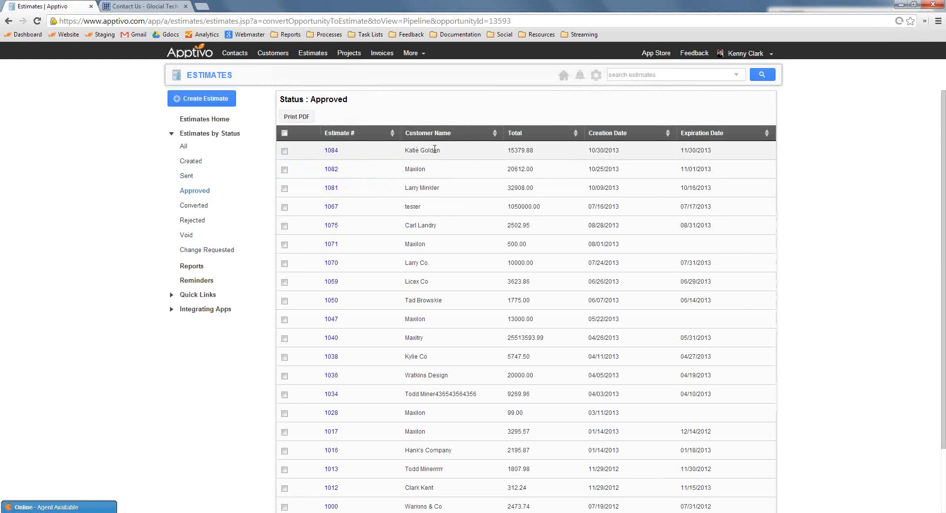
left_click(332, 150)
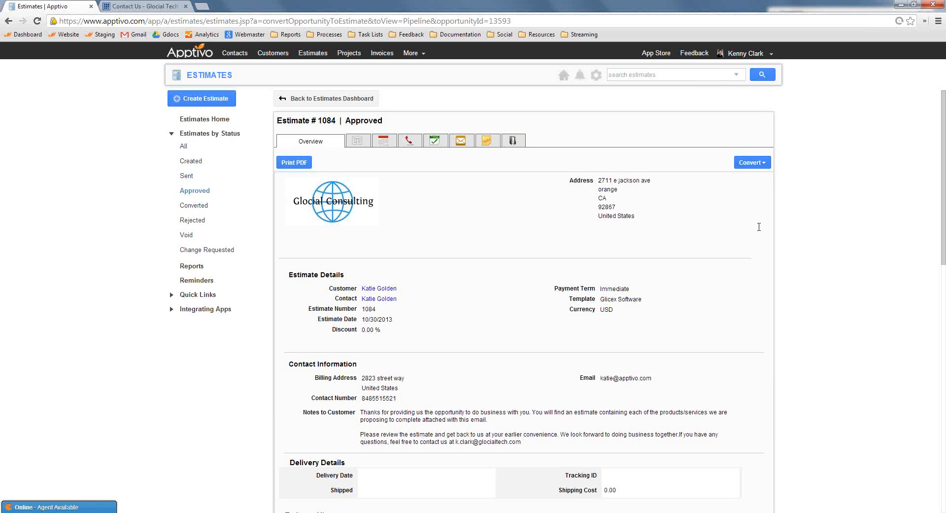
Convert the approved estimate to a work order and set its severity to Major and urgency to Medium
left_click(751, 164)
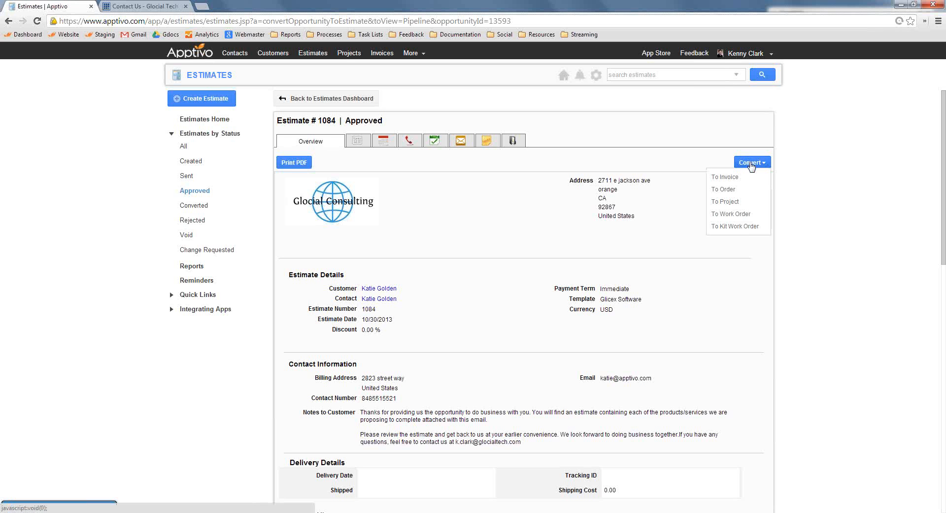
left_click(726, 215)
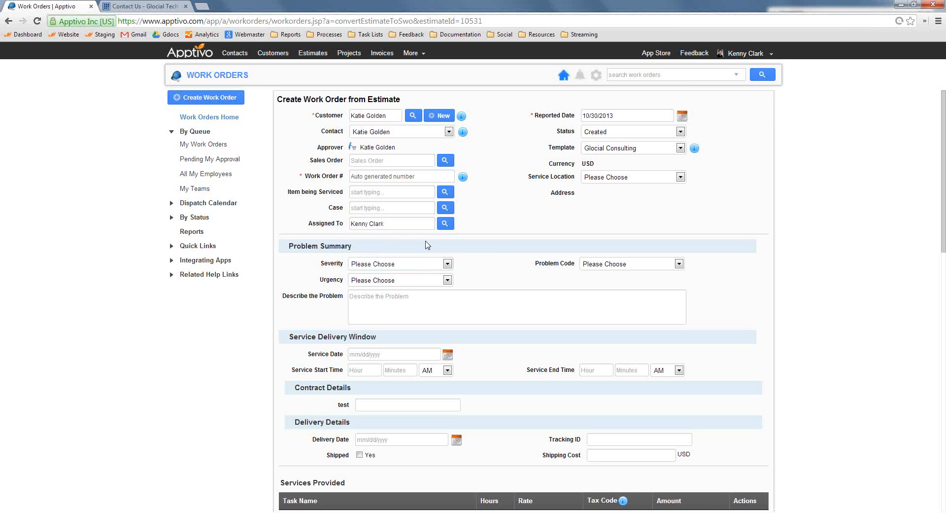
left_click(402, 264)
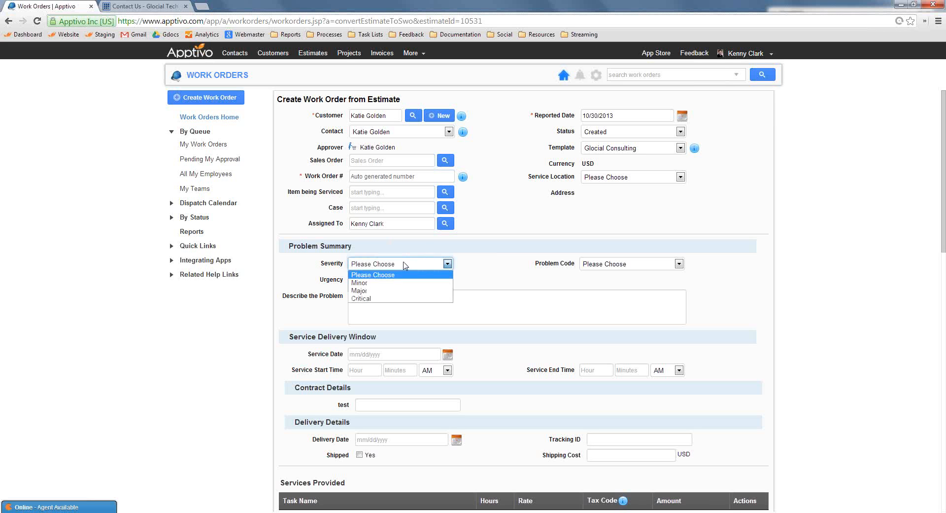
left_click(393, 291)
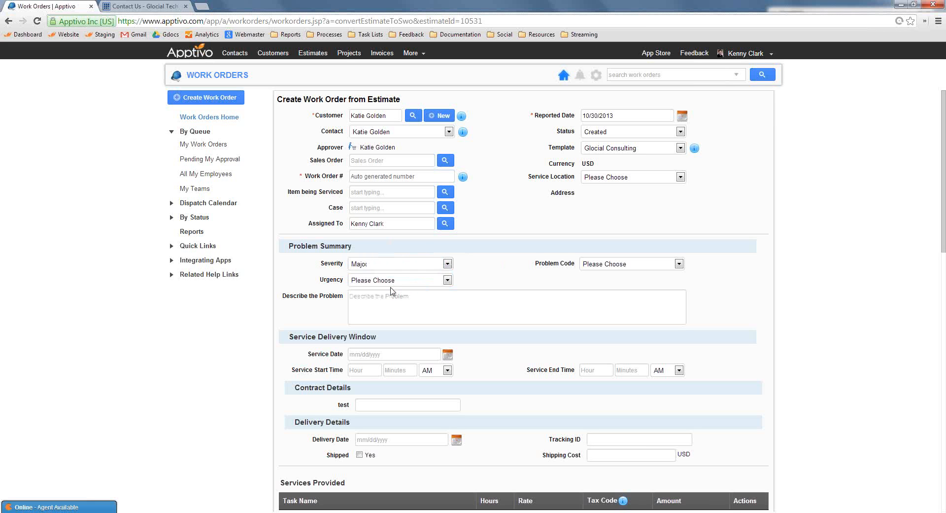
left_click(425, 280)
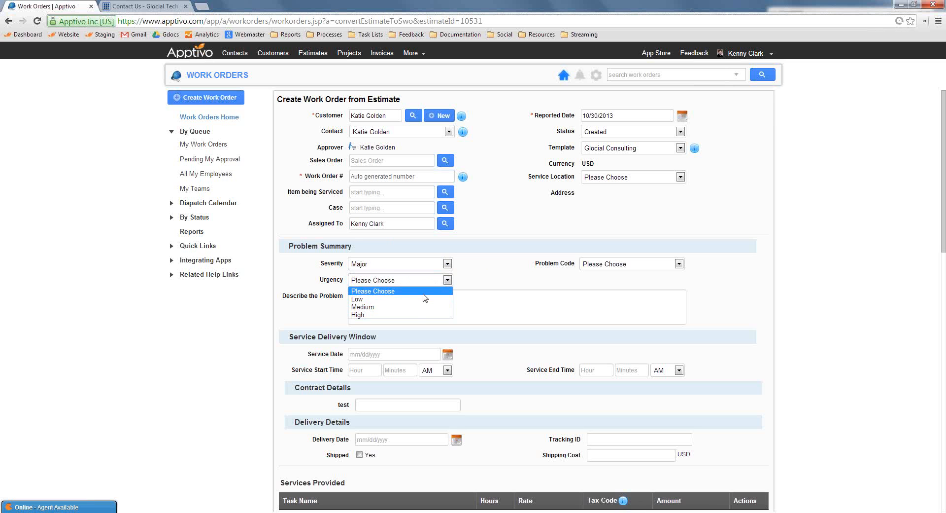
left_click(413, 307)
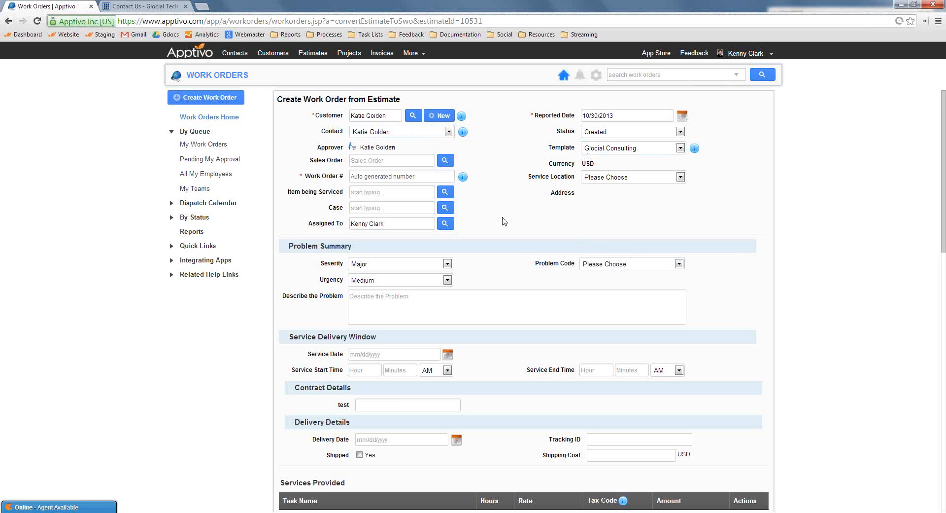
Set the work order's service date to 11/01/2013 with a service window from 09:00 AM to 4:00 PM
scroll(547, 252, "down", 1)
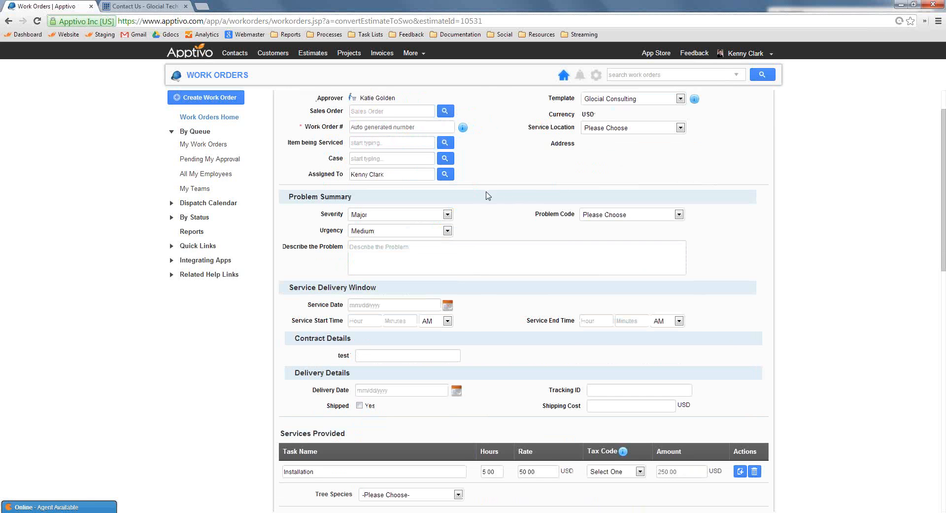
scroll(510, 219, "down", 2)
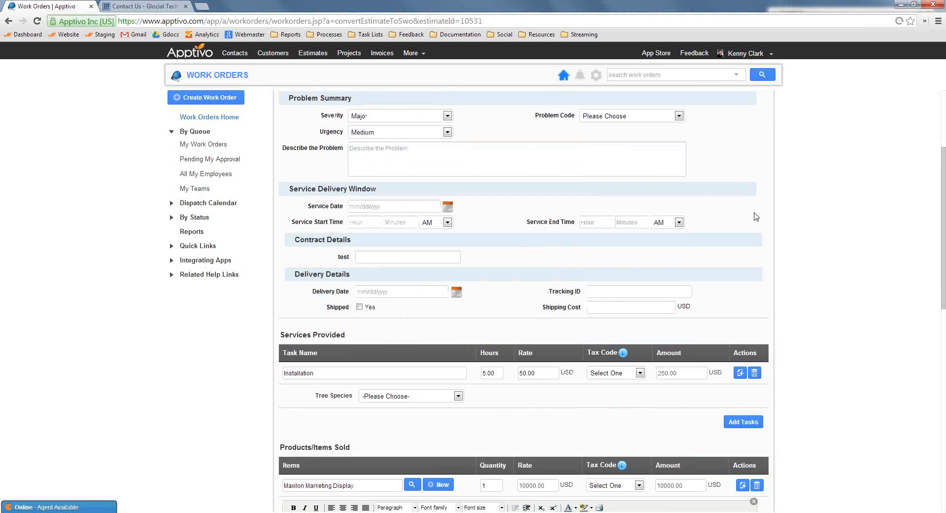
scroll(370, 219, "down", 1)
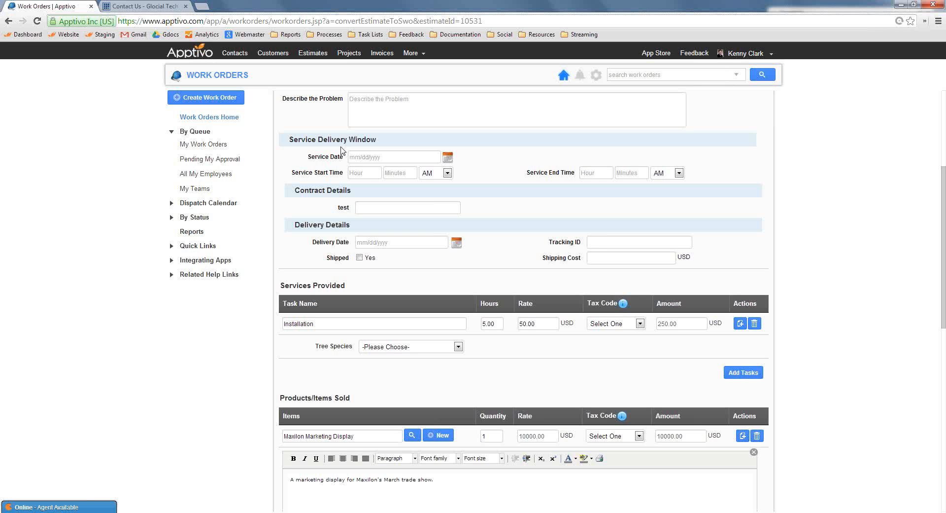
left_click(448, 156)
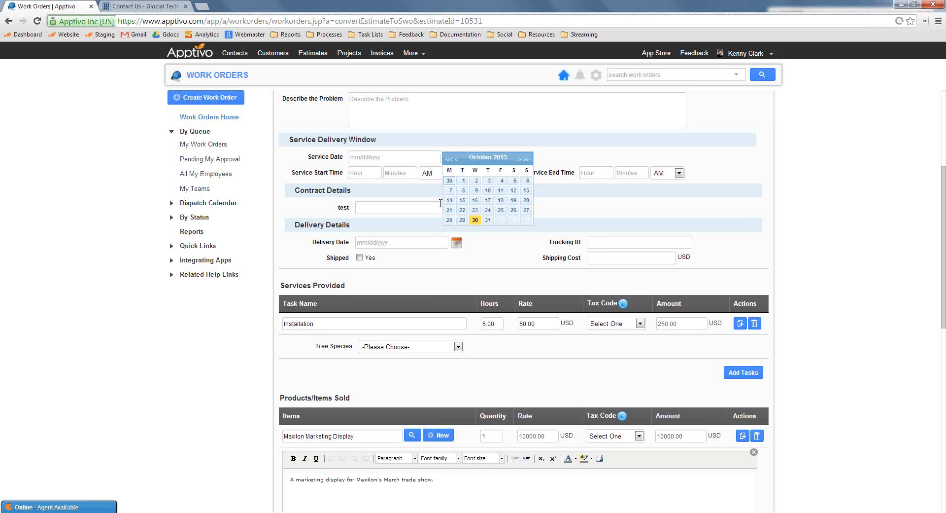
left_click(500, 220)
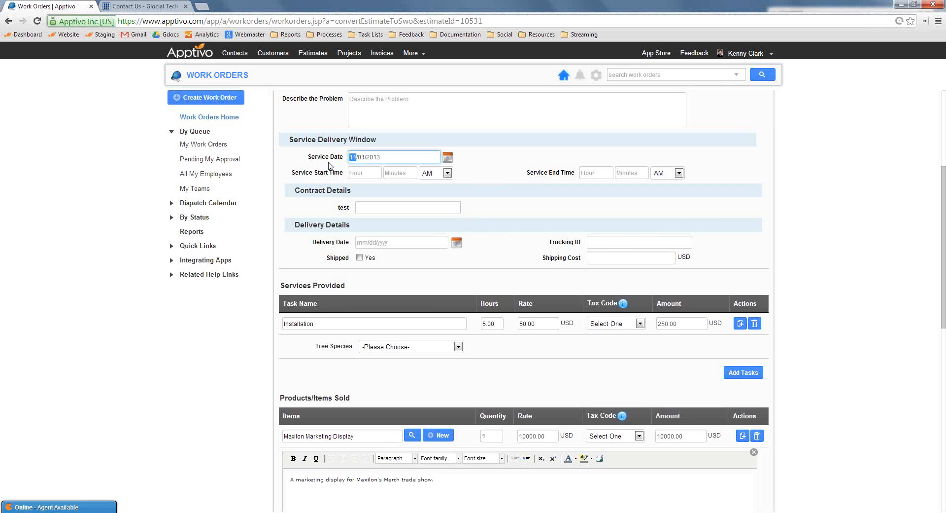
left_click(358, 172)
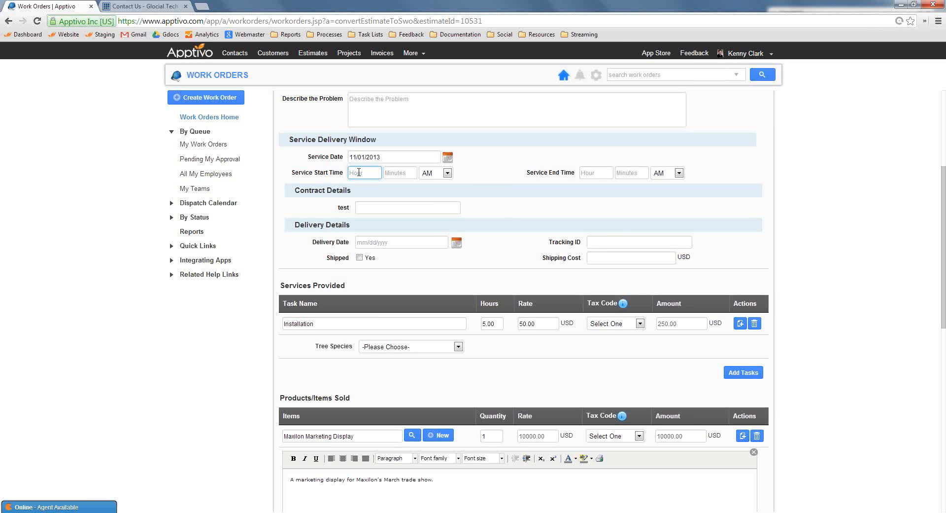
type("09")
key("Tab")
type("00")
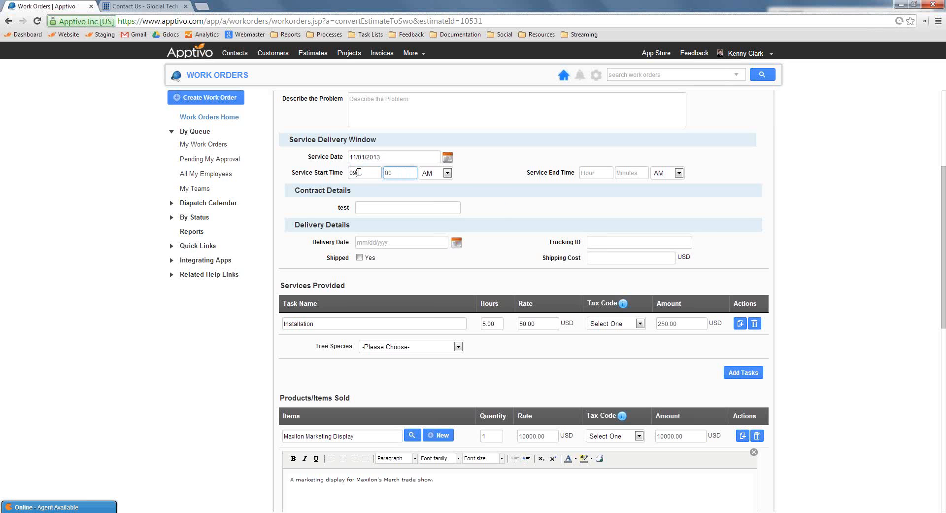
left_click(594, 173)
type("4")
key("Tab")
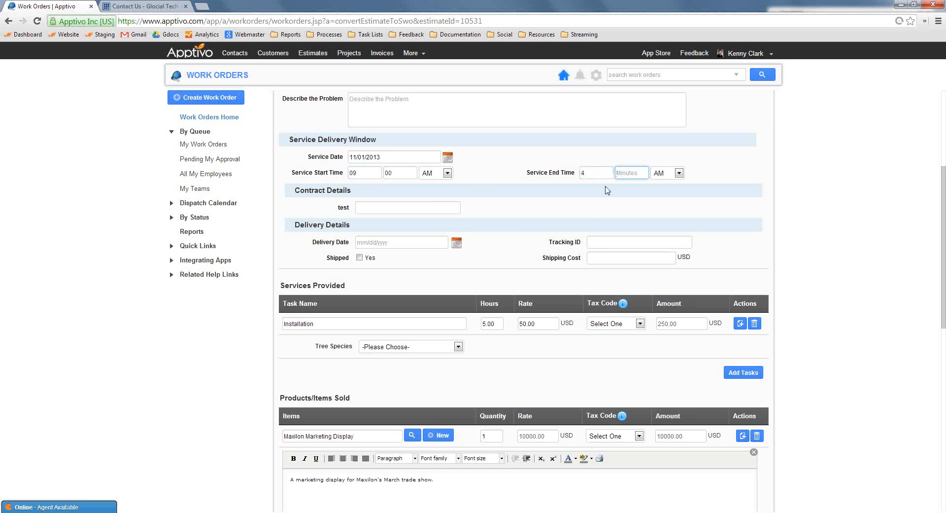
type("00")
Review the work order's services, items and totals, and create the work order
scroll(447, 279, "down", 1)
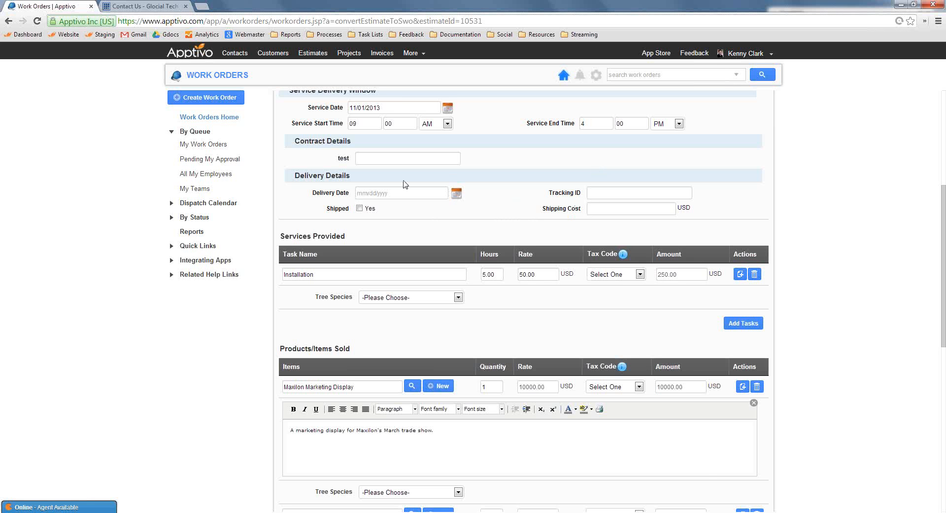
scroll(928, 271, "down", 2)
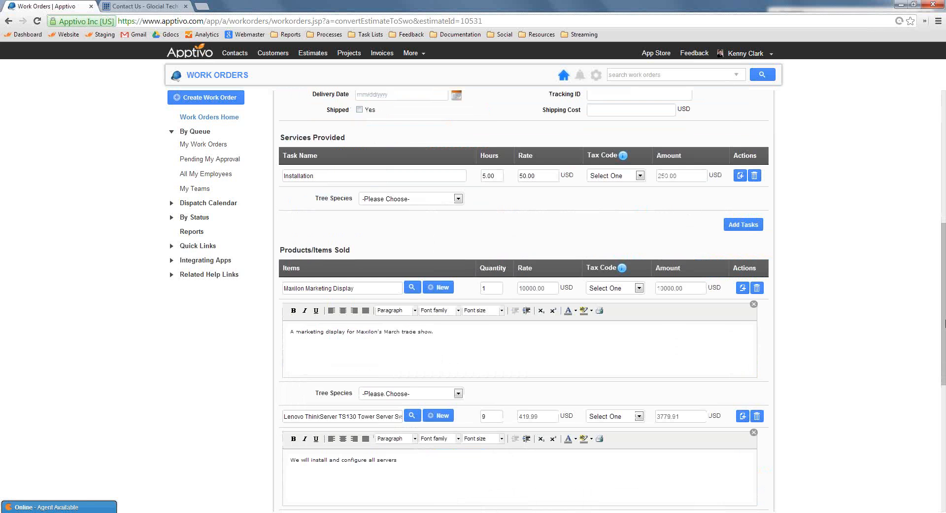
scroll(472, 148, "down", 1)
scroll(358, 268, "down", 2)
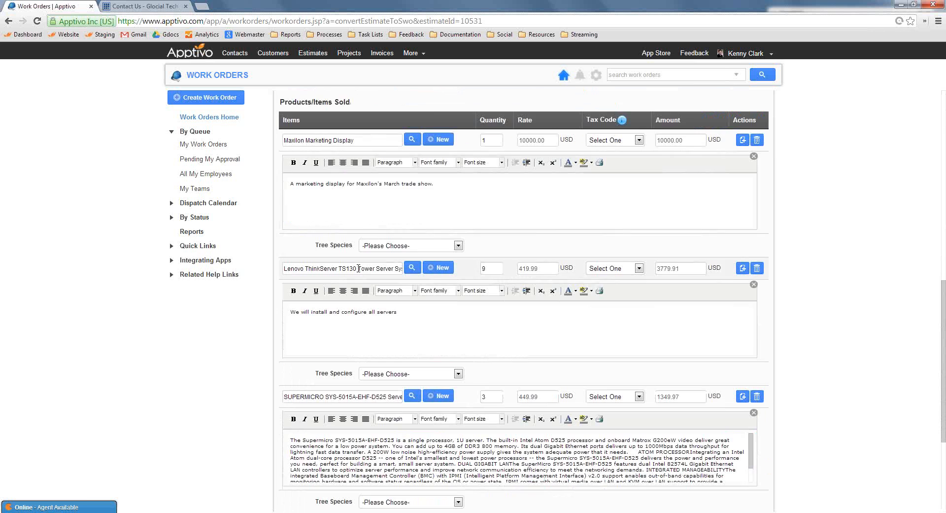
scroll(570, 327, "down", 3)
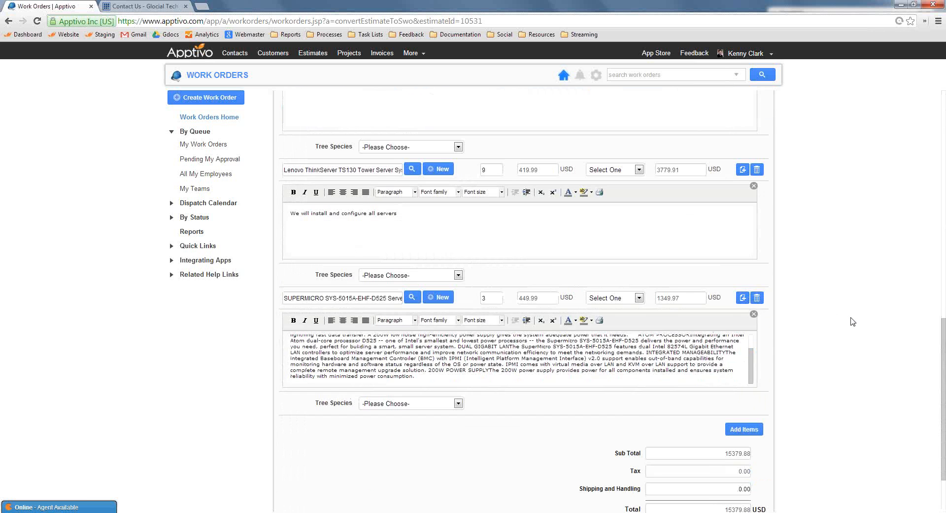
scroll(853, 322, "down", 2)
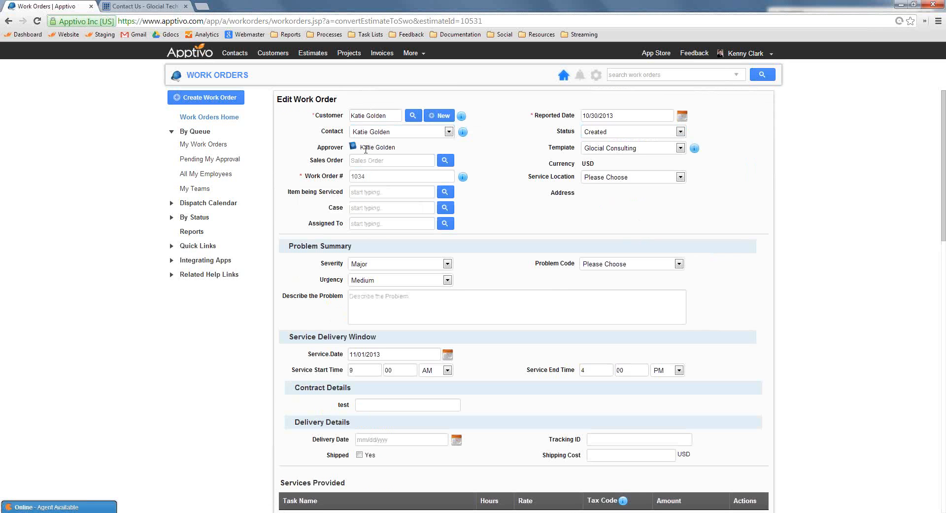
Assign work order 1034 to the glocialtech.com employee listed between Gabriel and Jessica in the employee search results
left_click(367, 223)
left_click(446, 225)
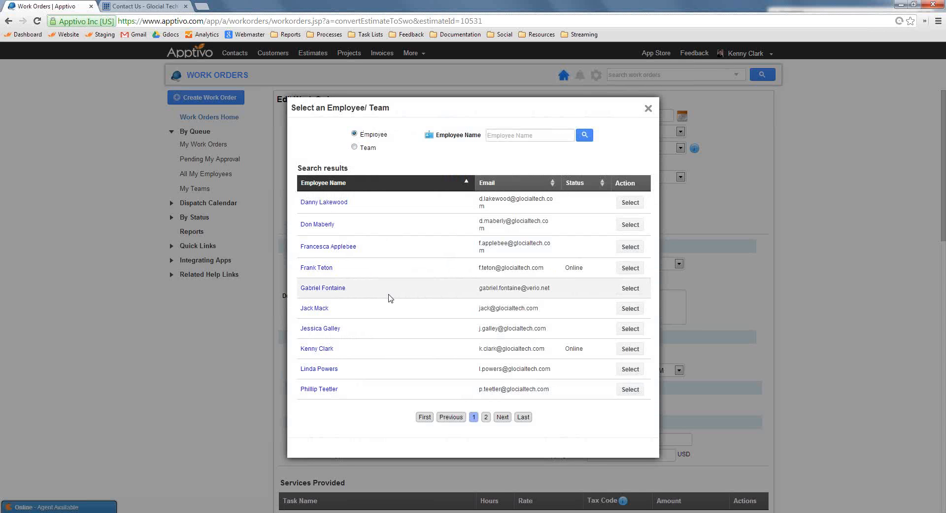
left_click(323, 308)
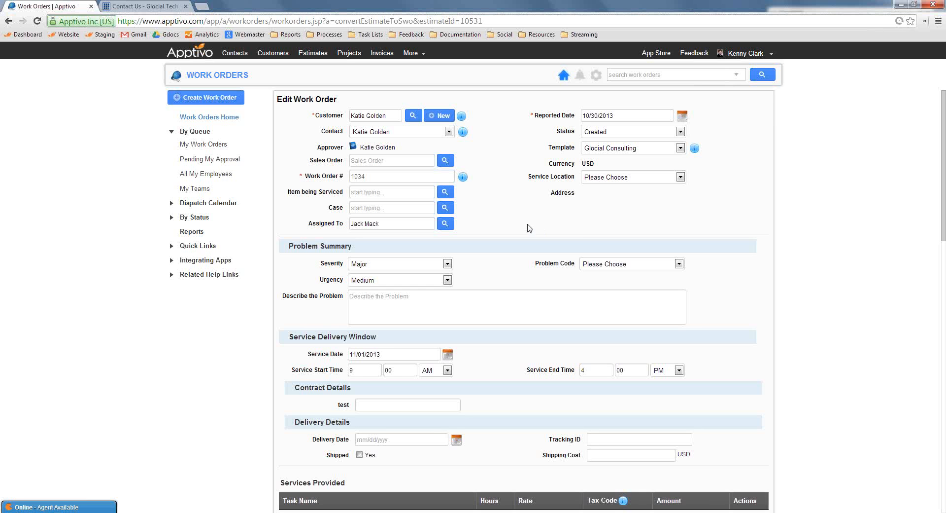
Reassign work order 1034 to the Engineering Team and save the update
left_click(445, 223)
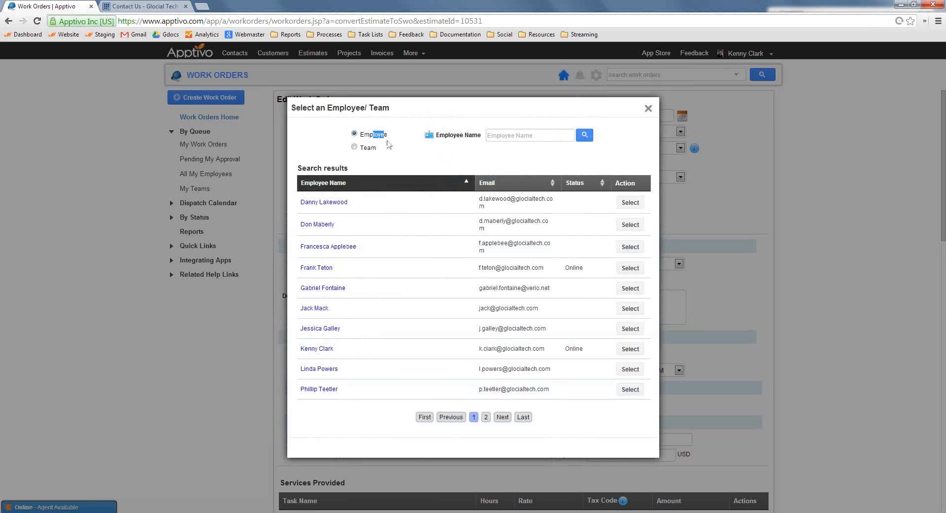
left_click(354, 148)
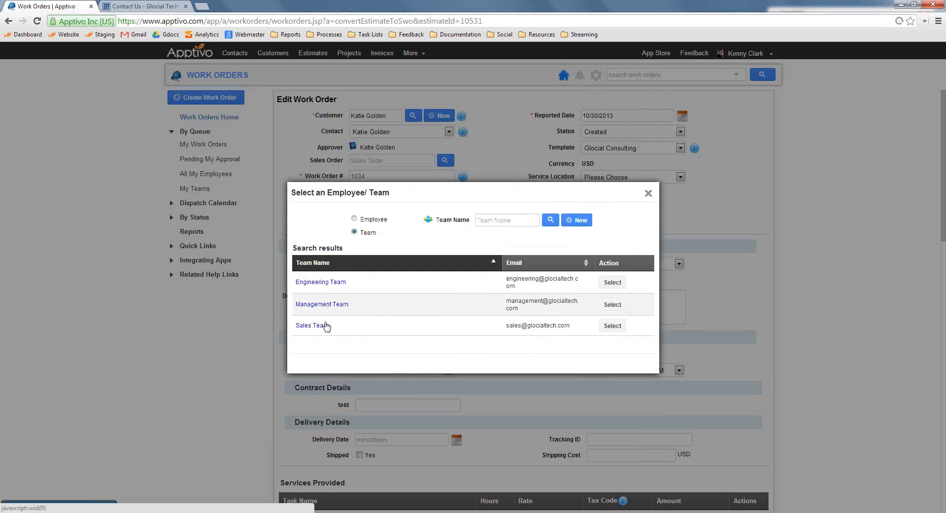
left_click(322, 282)
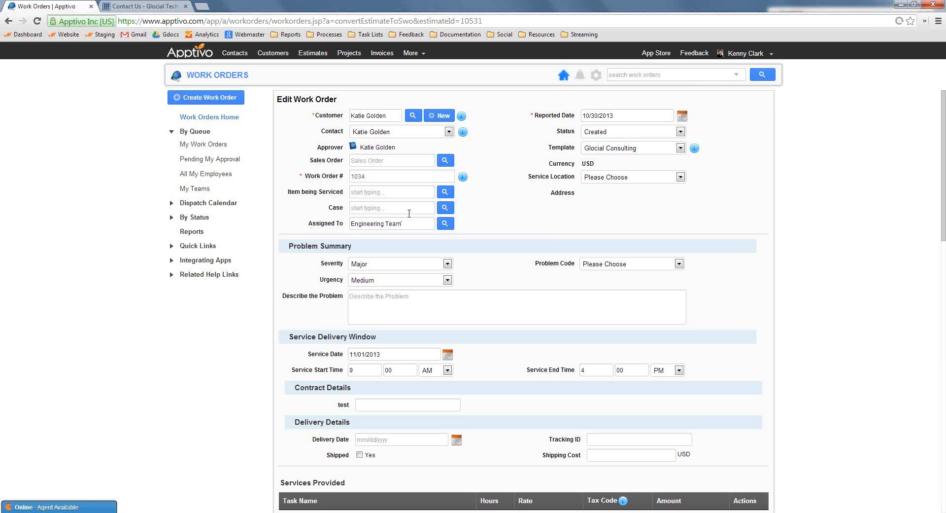
left_click_drag(403, 223, 310, 220)
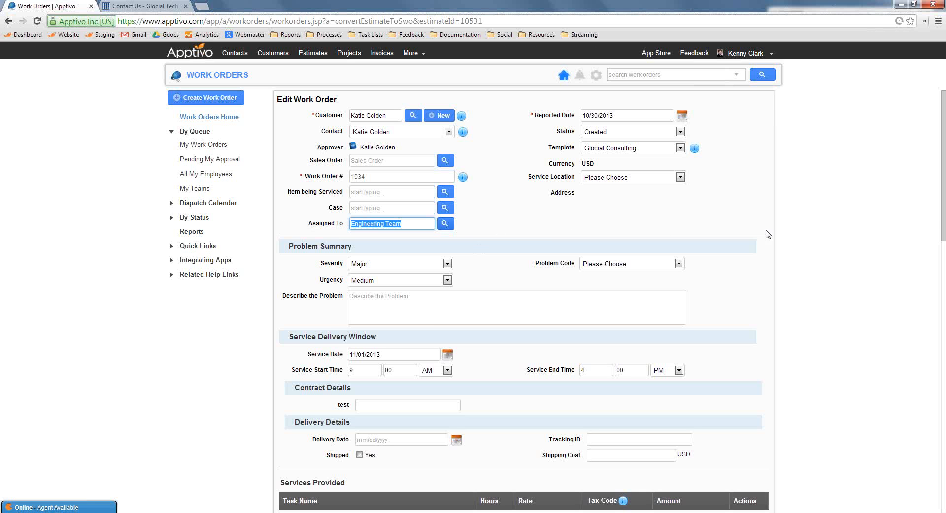
left_click(545, 190)
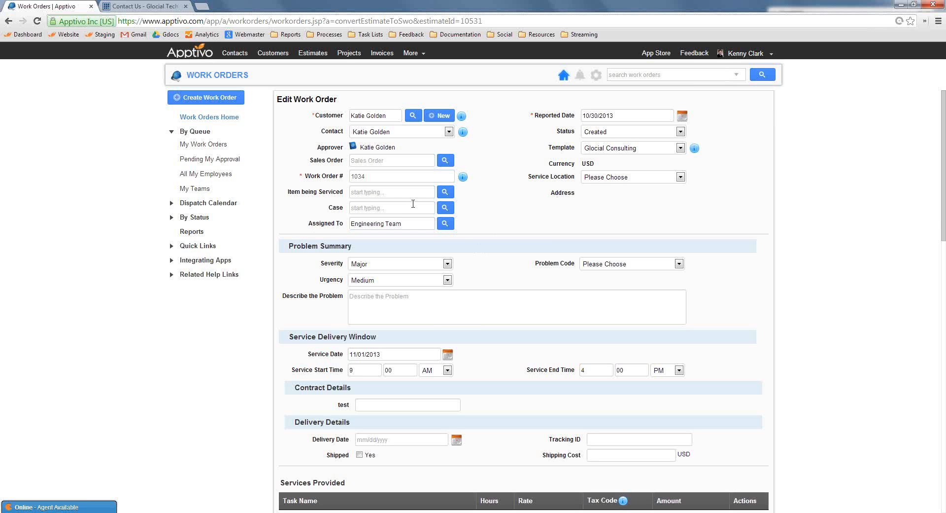
left_click_drag(415, 222, 309, 242)
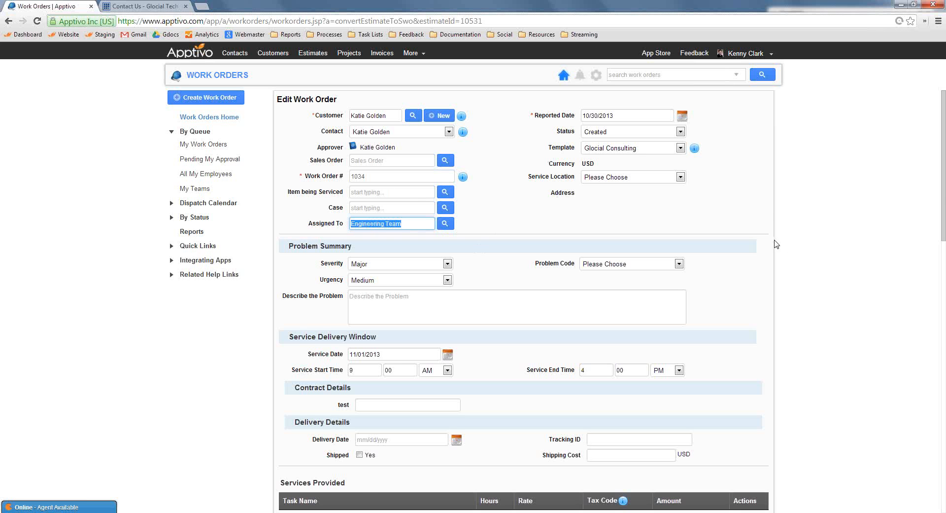
left_click(813, 300)
scroll(794, 313, "down", 15)
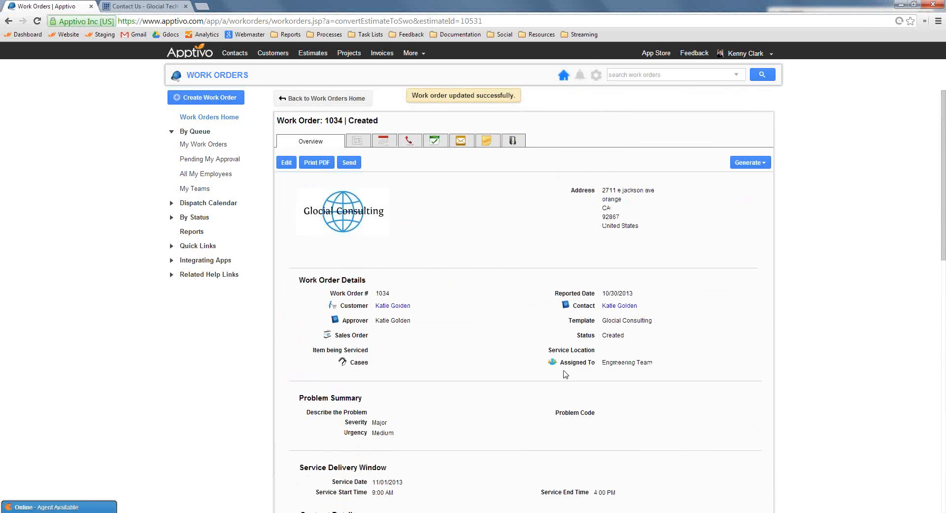
Check the dispatch calendar by employee and by team for work order 1034, ending on the employee view
left_click(220, 204)
left_click(205, 223)
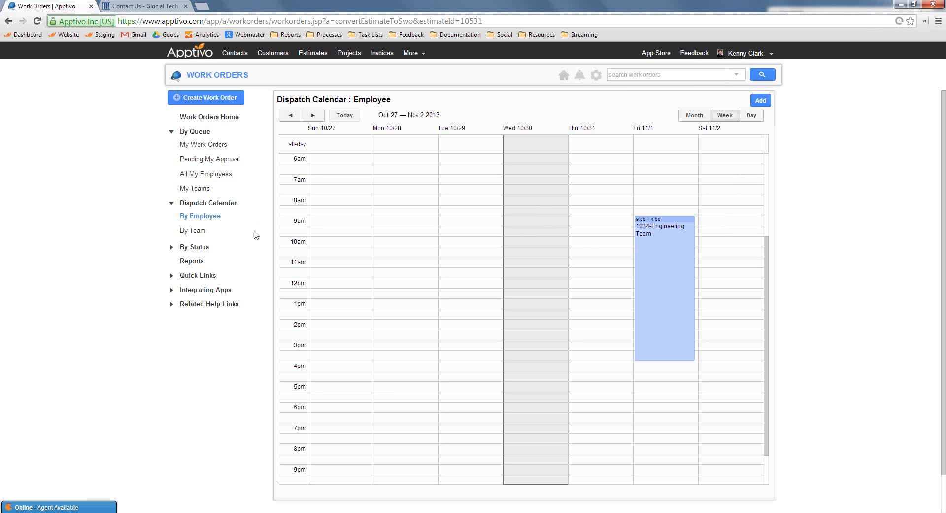
left_click(199, 231)
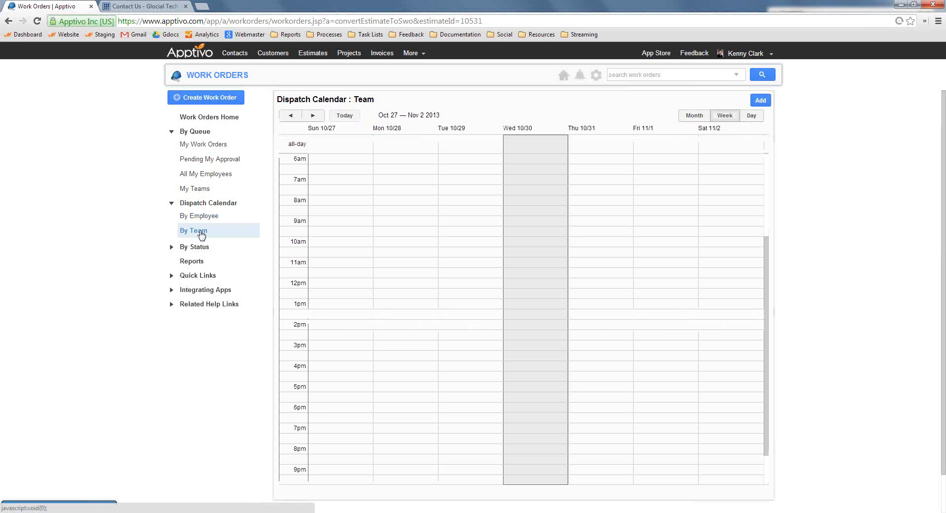
left_click(203, 217)
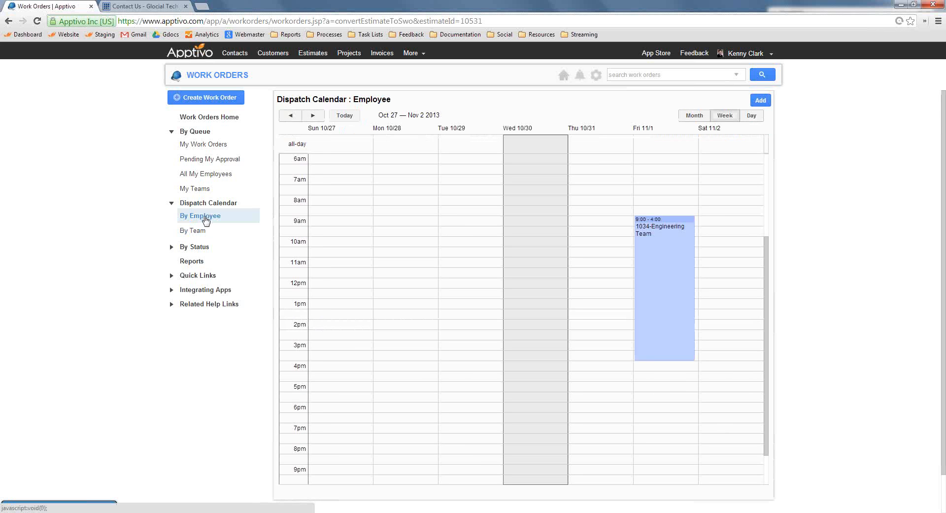
Open work order 1034 from its Friday 11/1 dispatch calendar entry and review its details
left_click(659, 262)
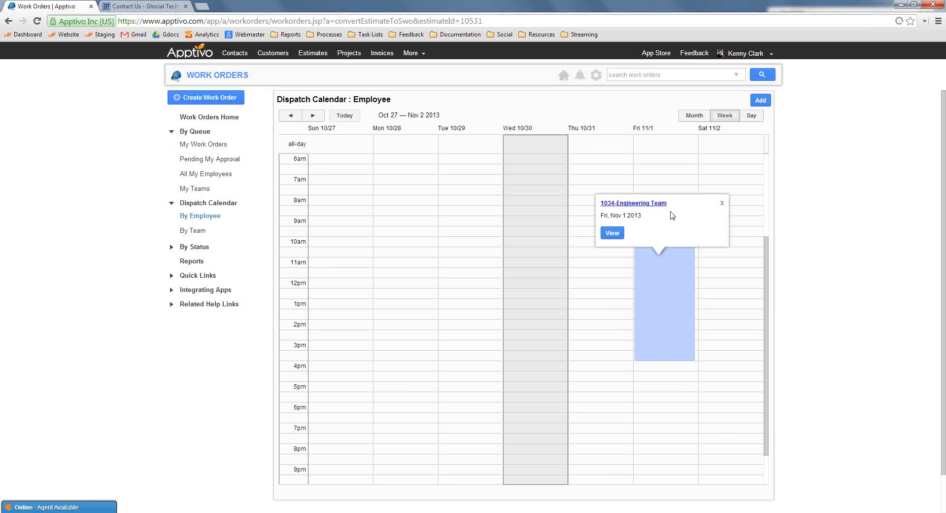
left_click(616, 204)
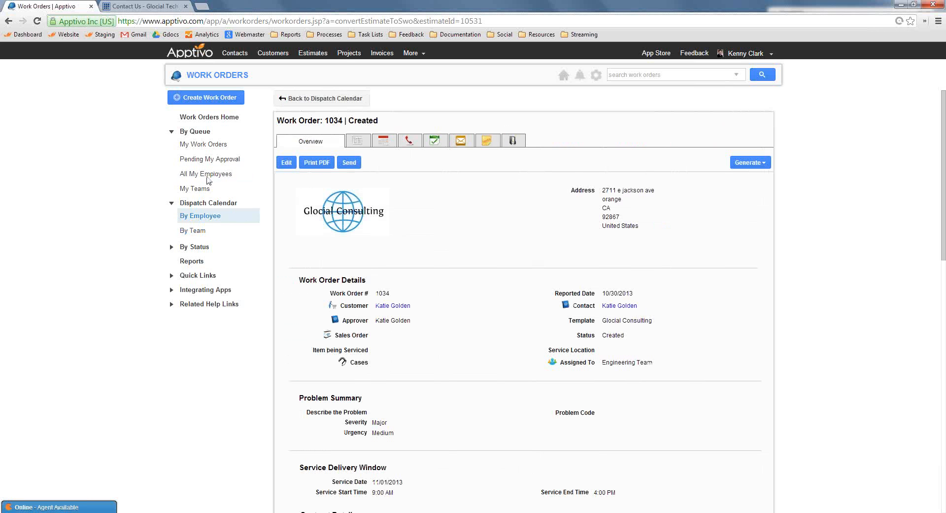
left_click(217, 219)
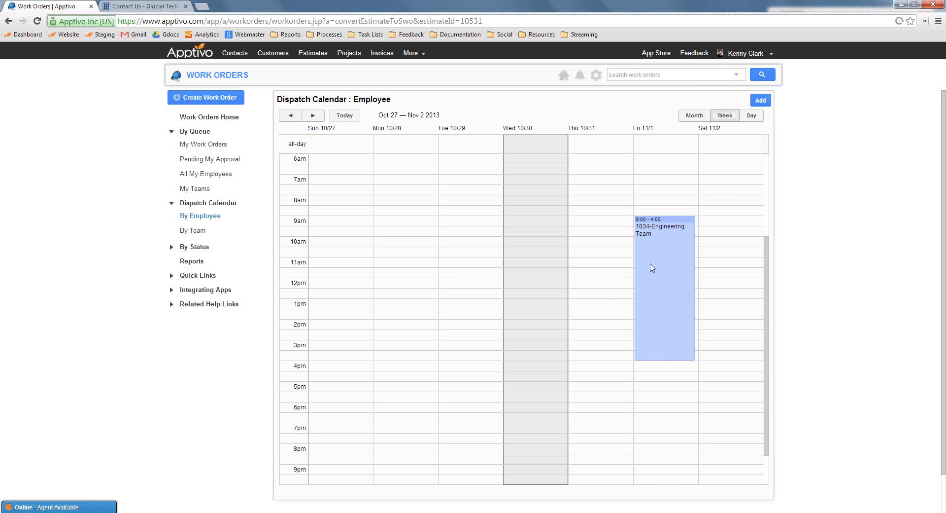
left_click(668, 254)
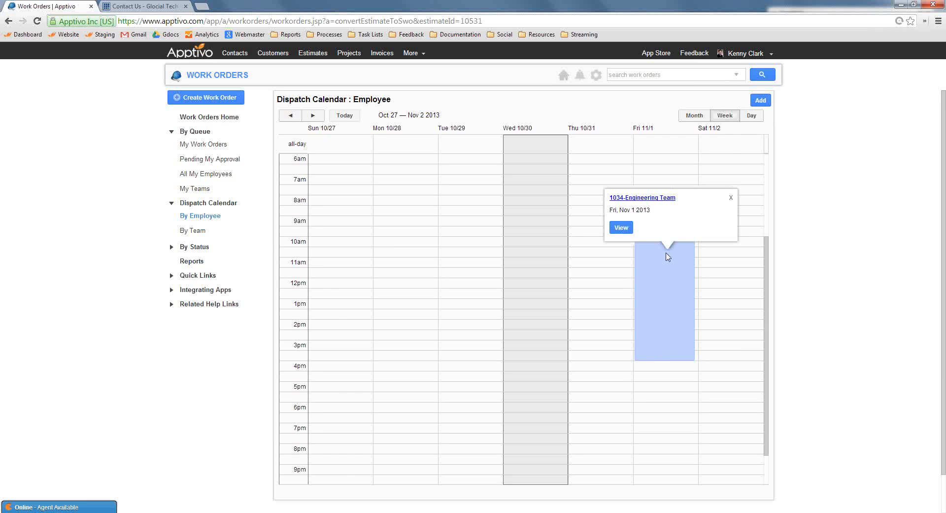
left_click(648, 199)
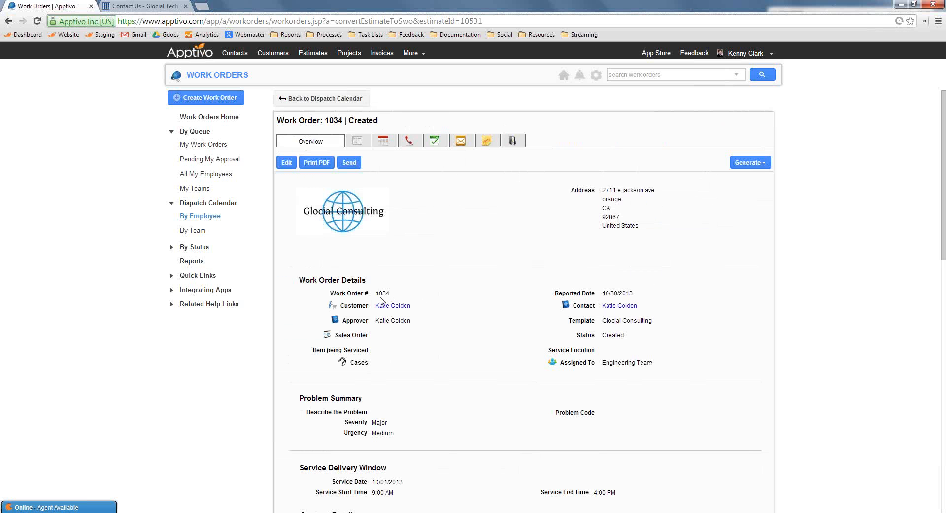
scroll(437, 367, "down", 7)
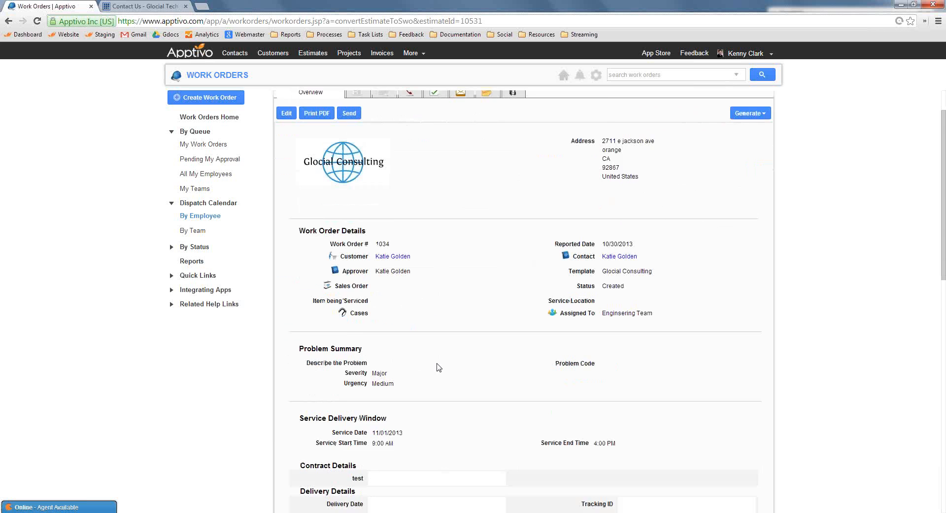
scroll(450, 364, "up", 7)
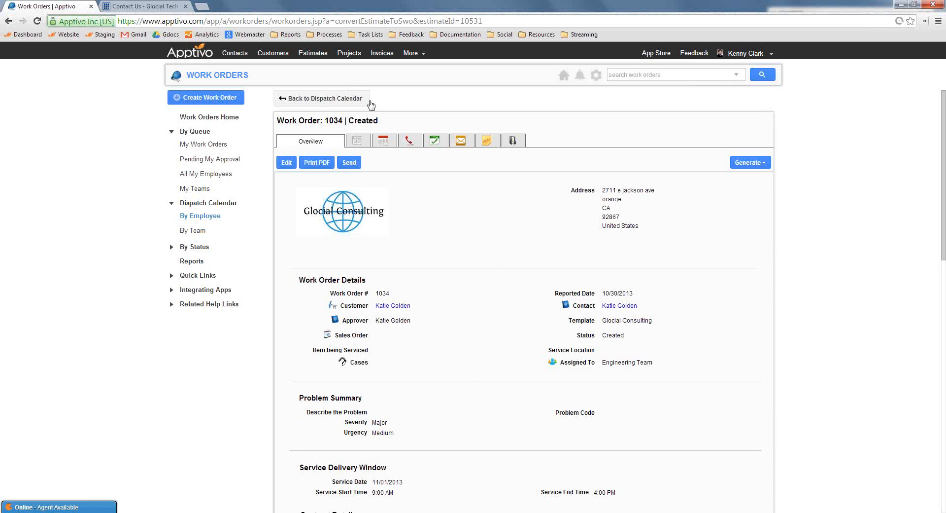
Start a new appointment in work order 1034's calendar and add the fourth employee in the search results as an attendee
left_click(385, 144)
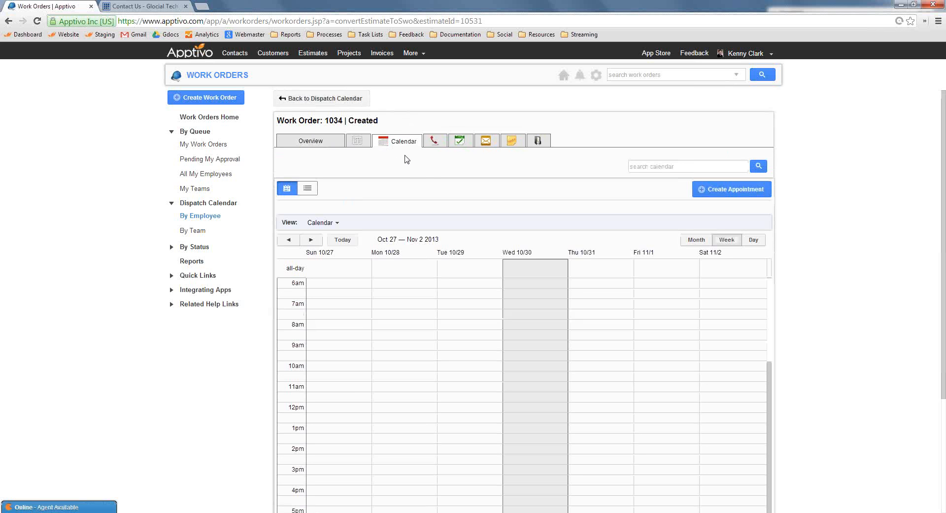
left_click(710, 194)
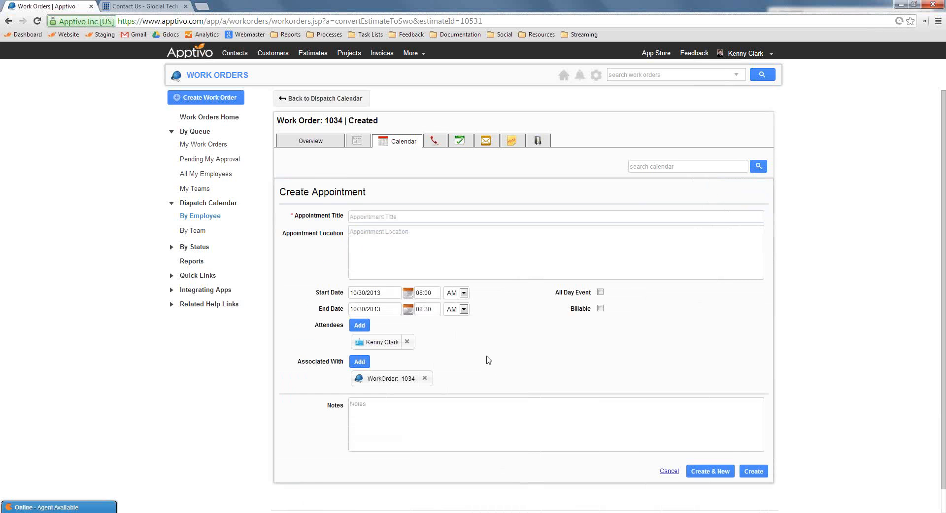
left_click(359, 325)
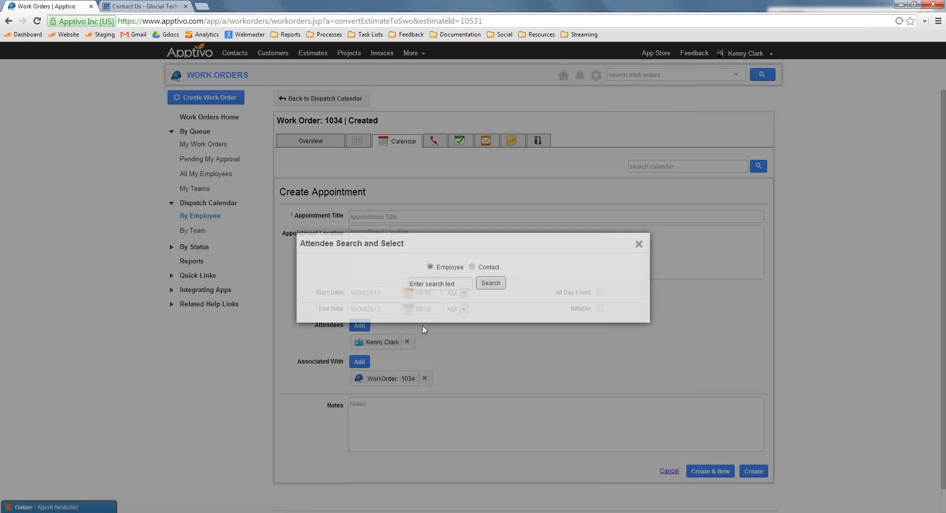
left_click(489, 282)
right_click(318, 414)
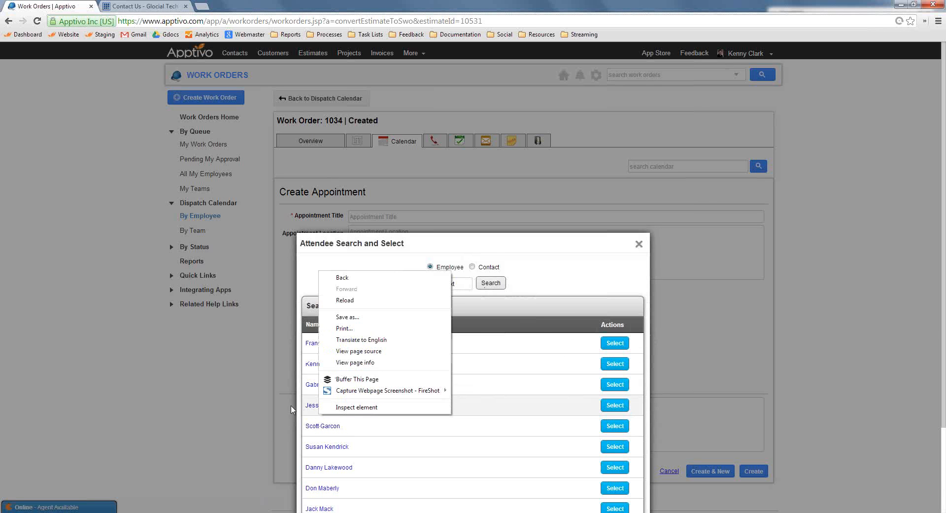
left_click(447, 438)
left_click(335, 405)
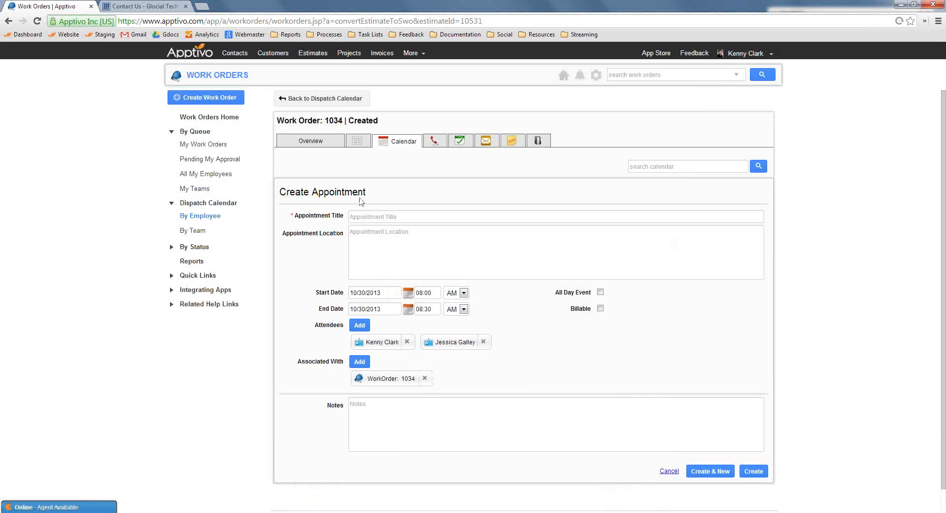
Title the appointment "First visit - teardown" and create it
left_click(377, 215)
type("Fl")
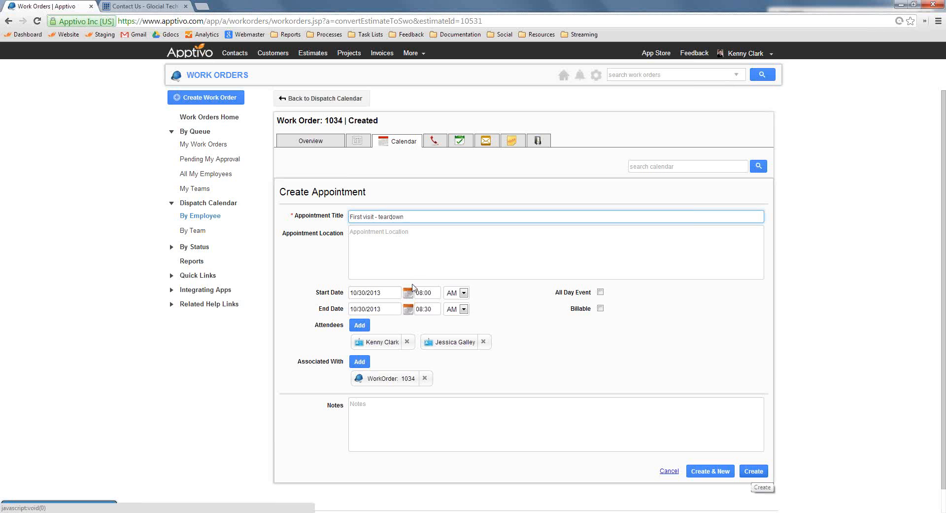
left_click(750, 473)
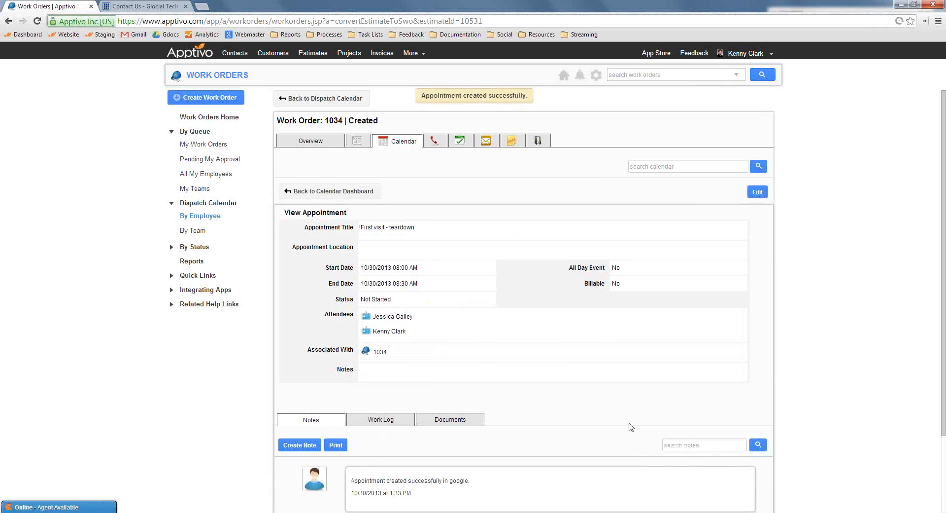
Start another appointment in the work order's calendar, titled "second visit - installation"
left_click(343, 192)
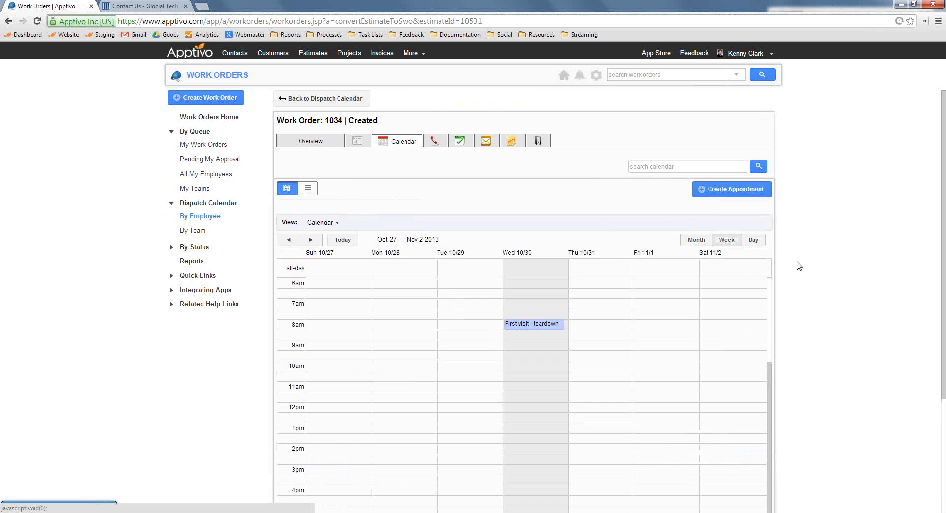
left_click(729, 194)
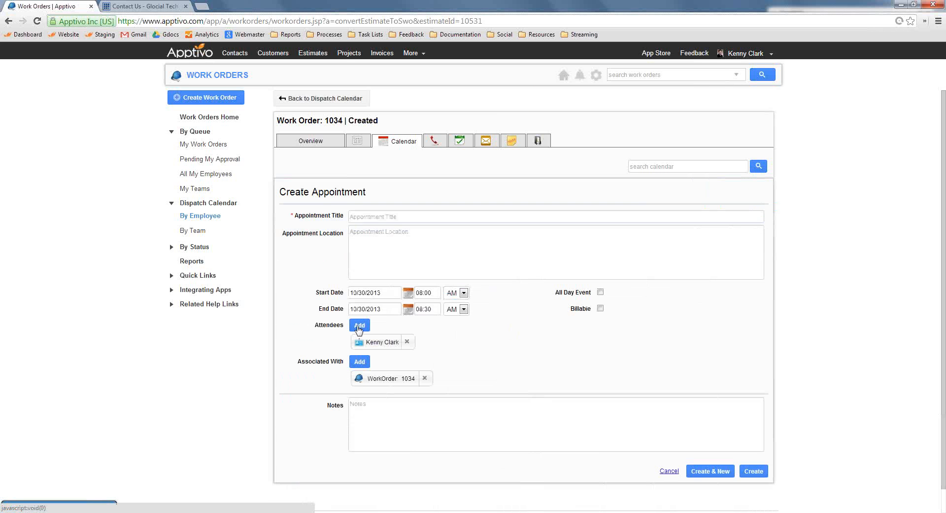
left_click(382, 213)
type("second visit - installation")
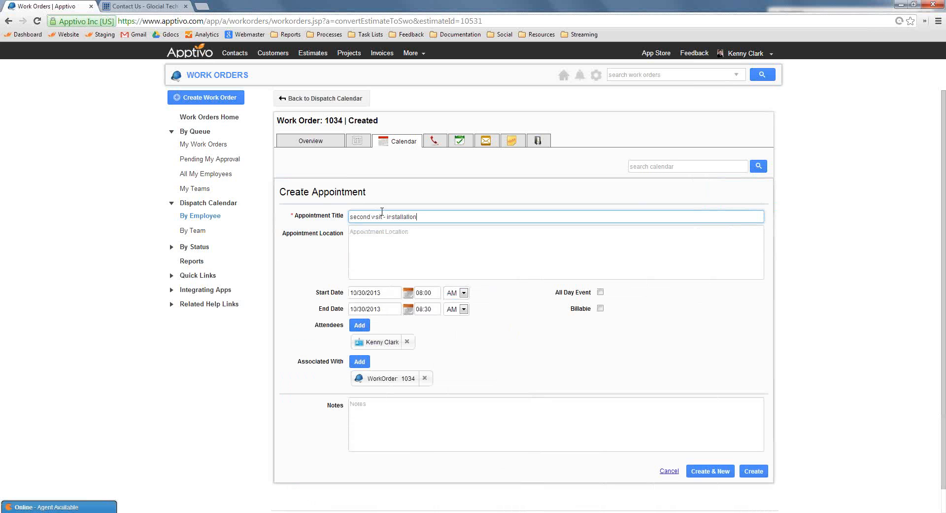
Replace the default attendee with the fifth and first employees in the search results, and create the appointment
left_click(407, 342)
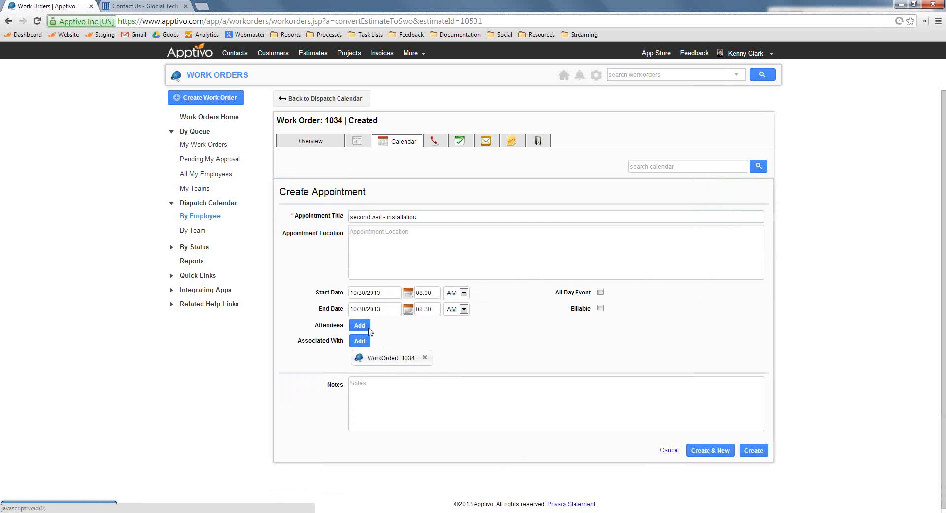
left_click(360, 325)
left_click(479, 284)
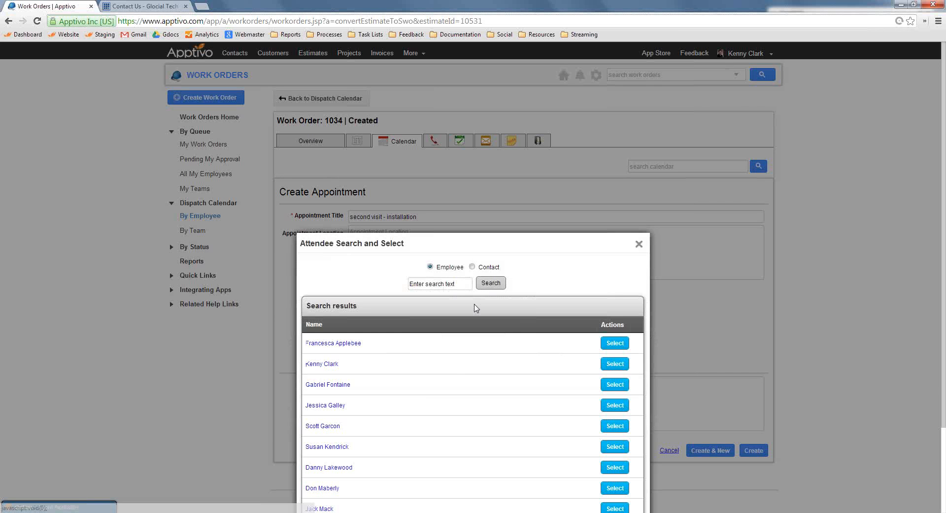
left_click(335, 427)
left_click(359, 325)
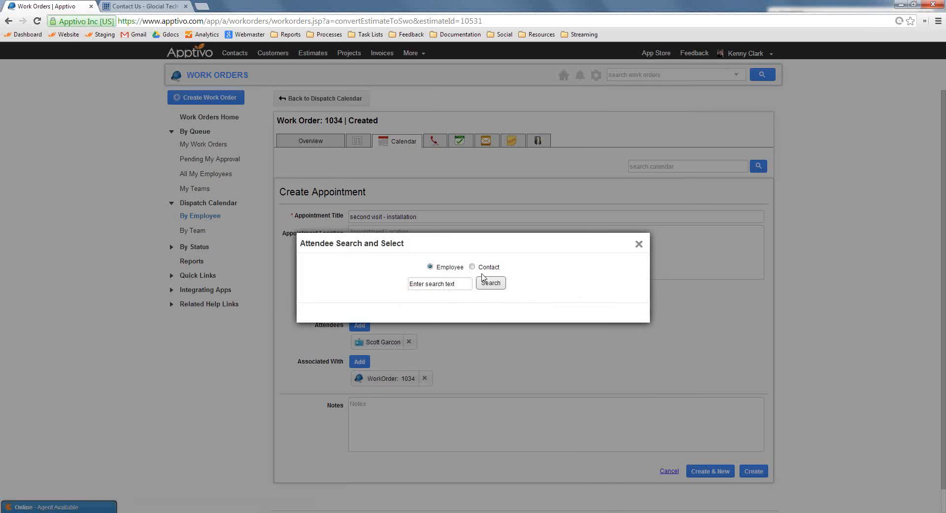
left_click(491, 283)
left_click(353, 345)
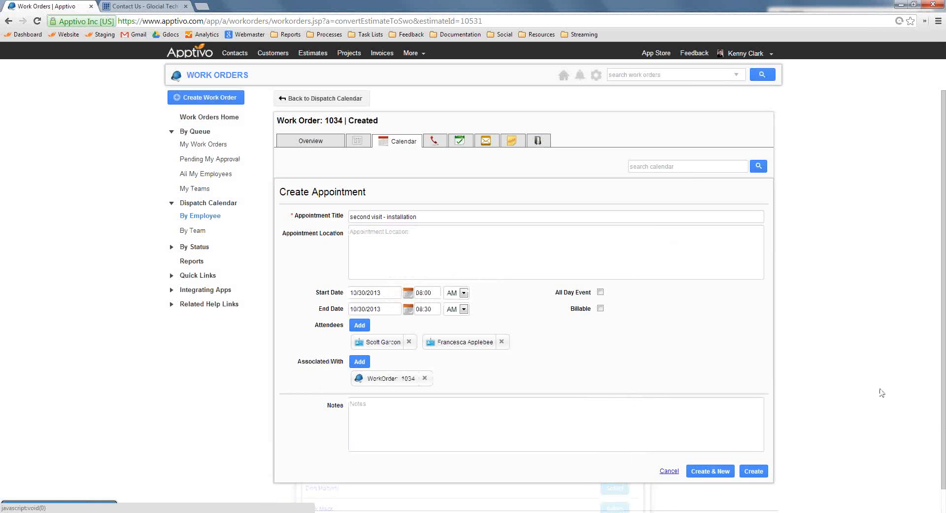
left_click(757, 476)
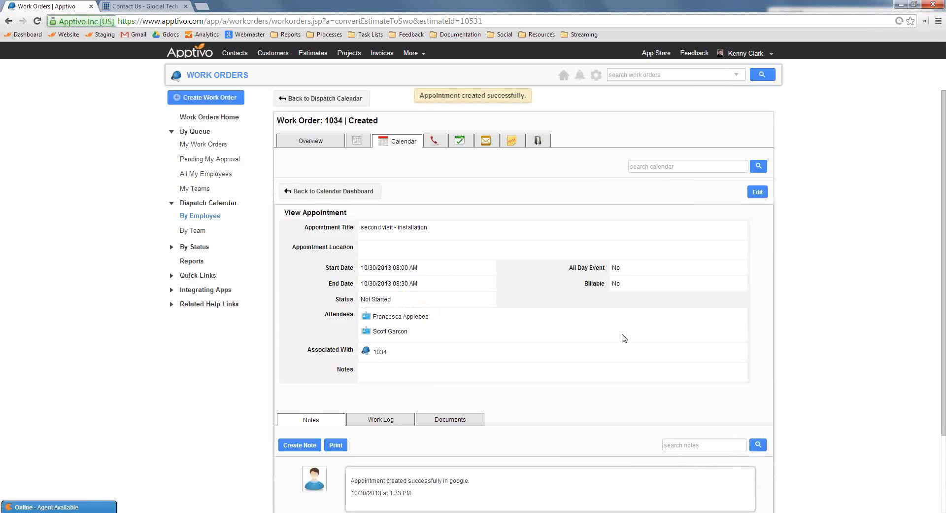
Check the first visit's entry in the work order's calendar and return to the Apptivo home page
left_click(400, 138)
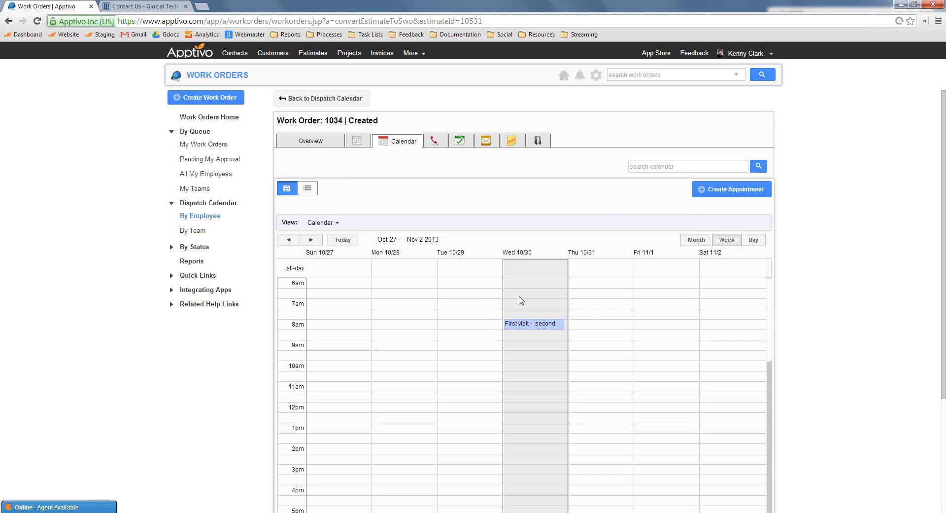
left_click(524, 326)
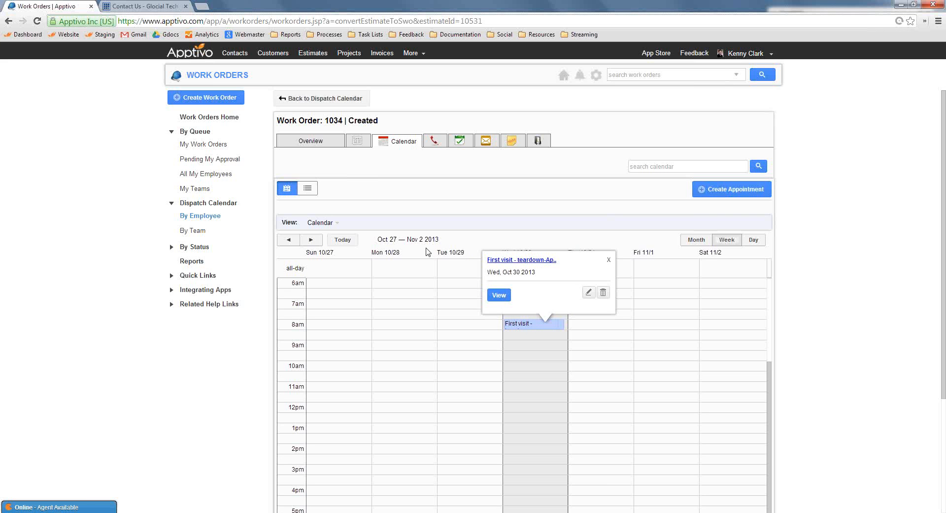
left_click(190, 51)
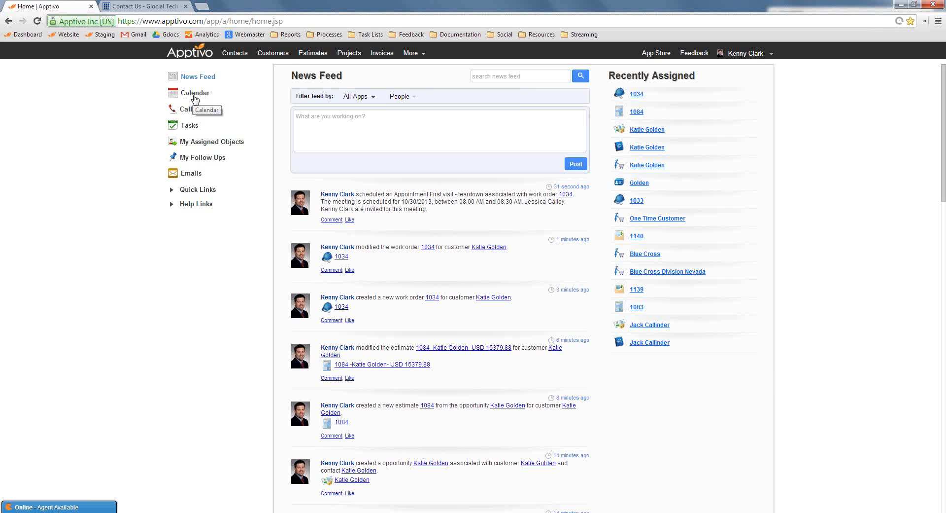
Open the home calendar and check the October 30 installation entry by week, and the October 16 "first project meeting" entry by month
left_click(195, 93)
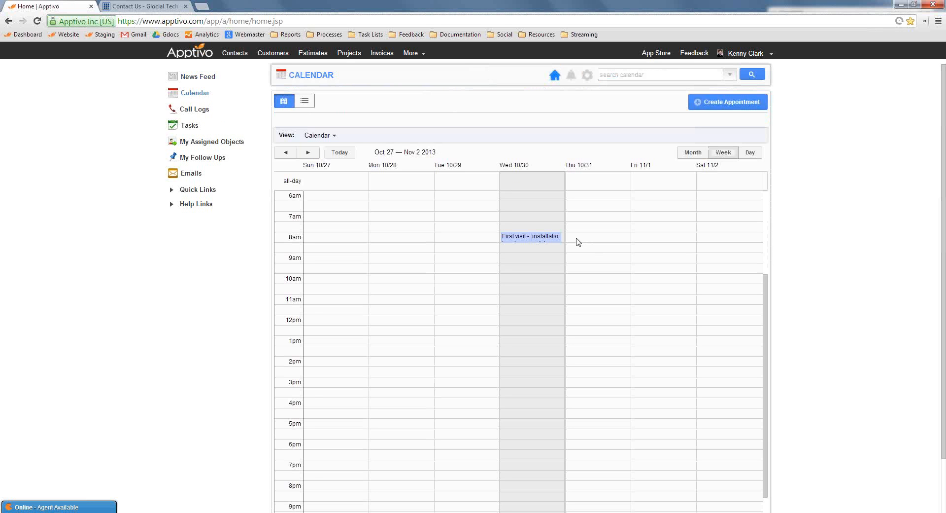
left_click(550, 241)
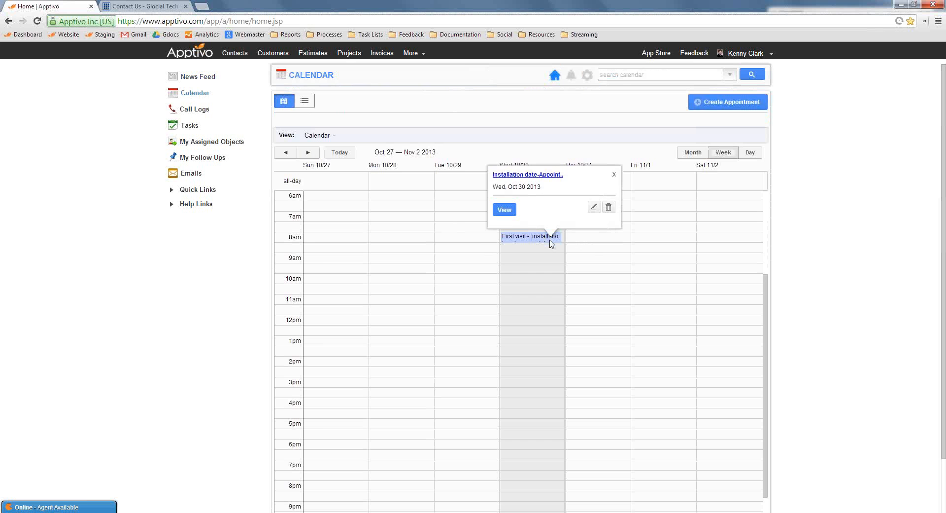
left_click(846, 314)
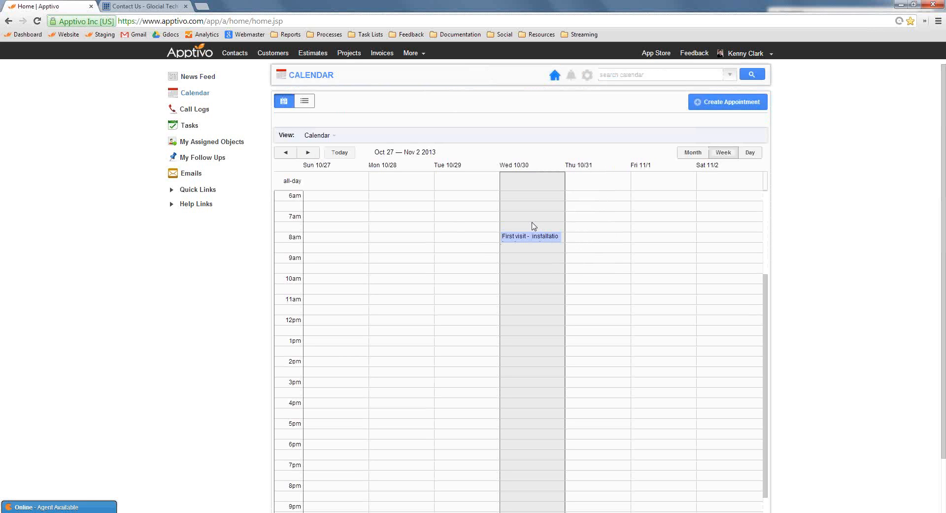
left_click(693, 152)
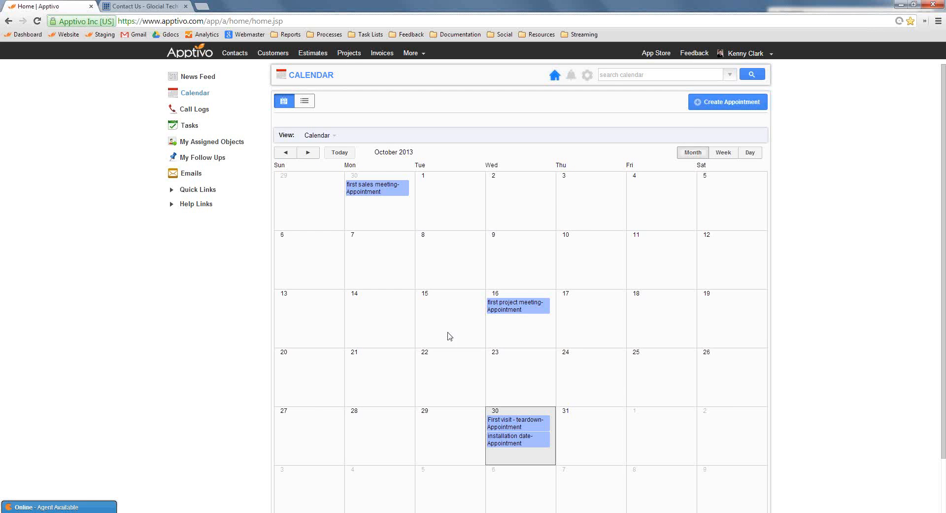
left_click(521, 311)
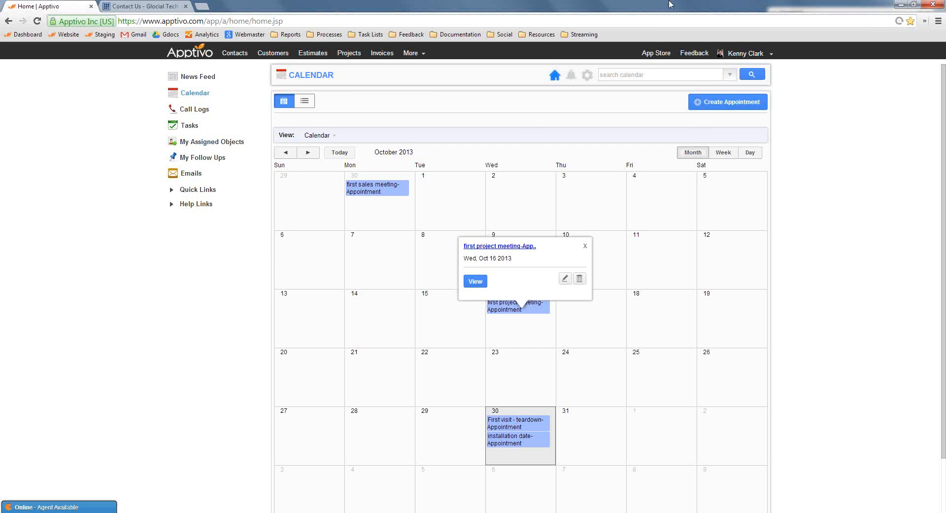
left_click(774, 276)
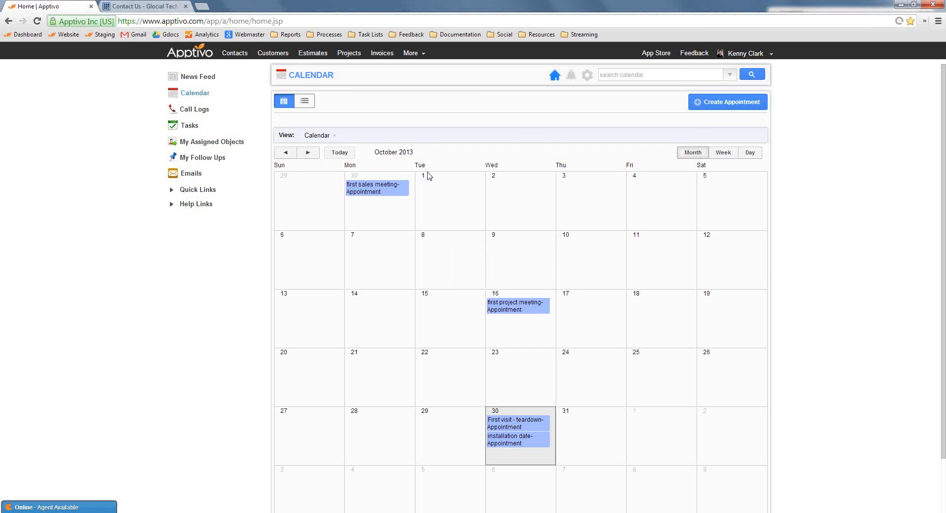
Open the Work Orders app from the CRM group of apps
left_click(412, 52)
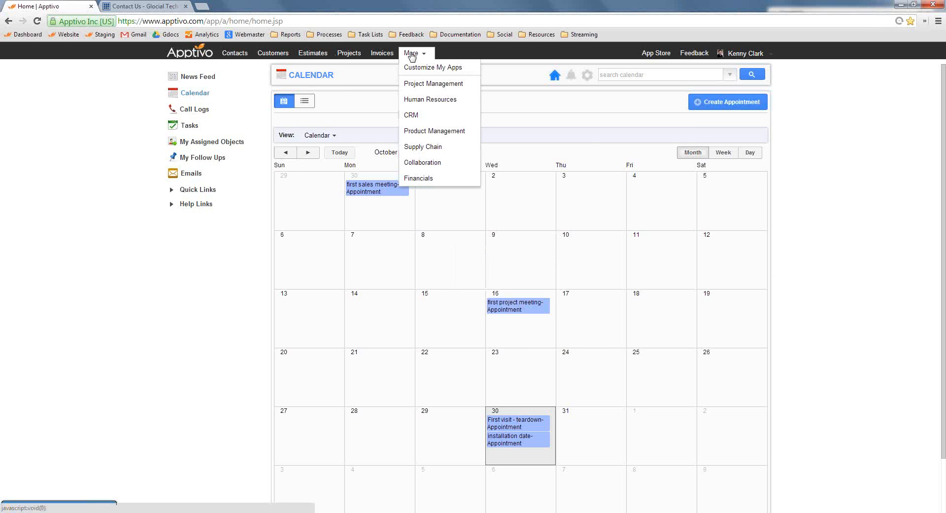
mouse_move(432, 154)
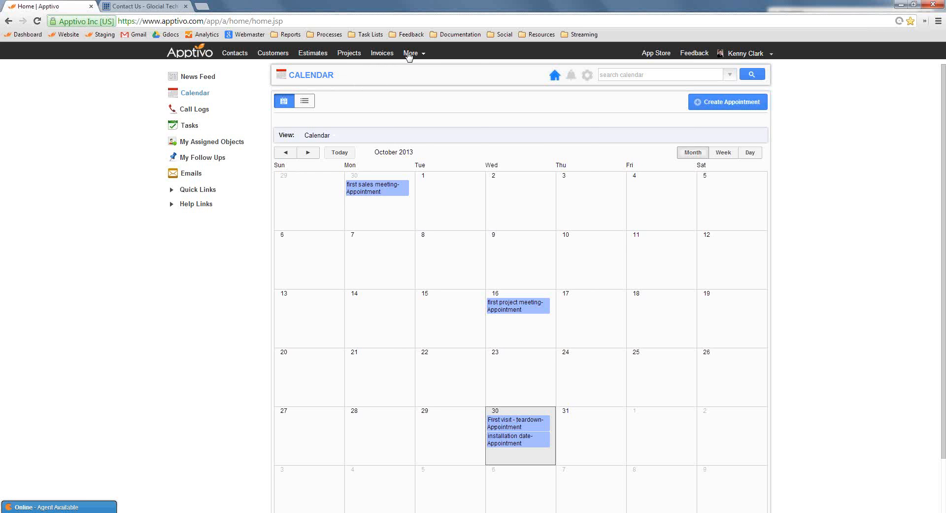
mouse_move(413, 53)
mouse_move(429, 115)
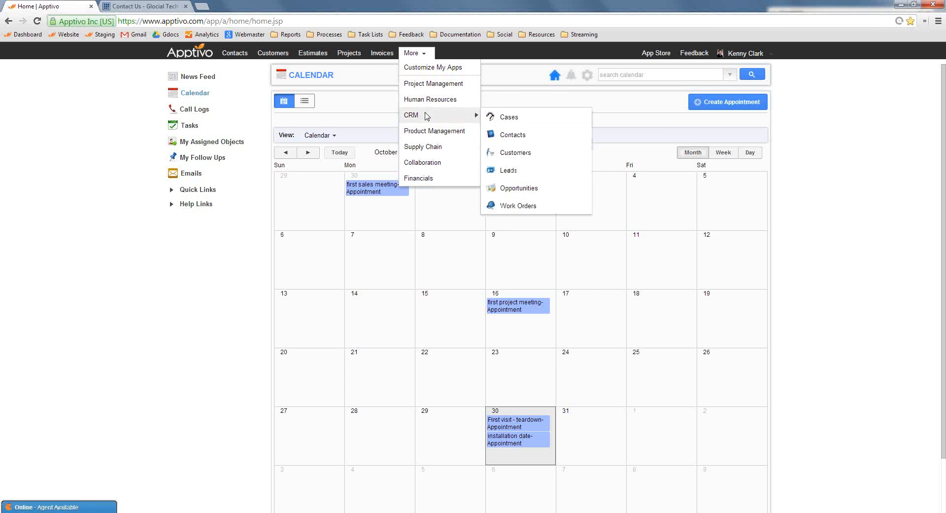
left_click(518, 206)
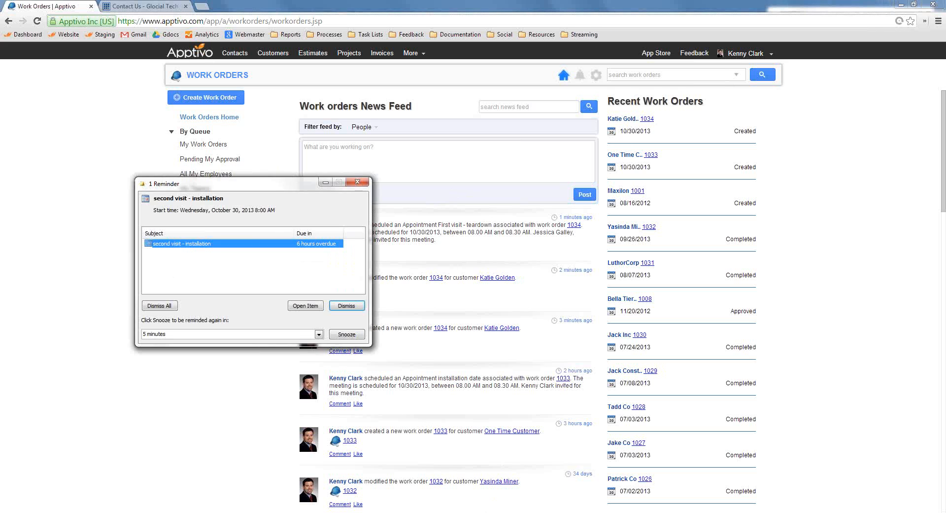
Dismiss the "second visit - installation" appointment reminder
left_click(417, 511)
left_click(416, 512)
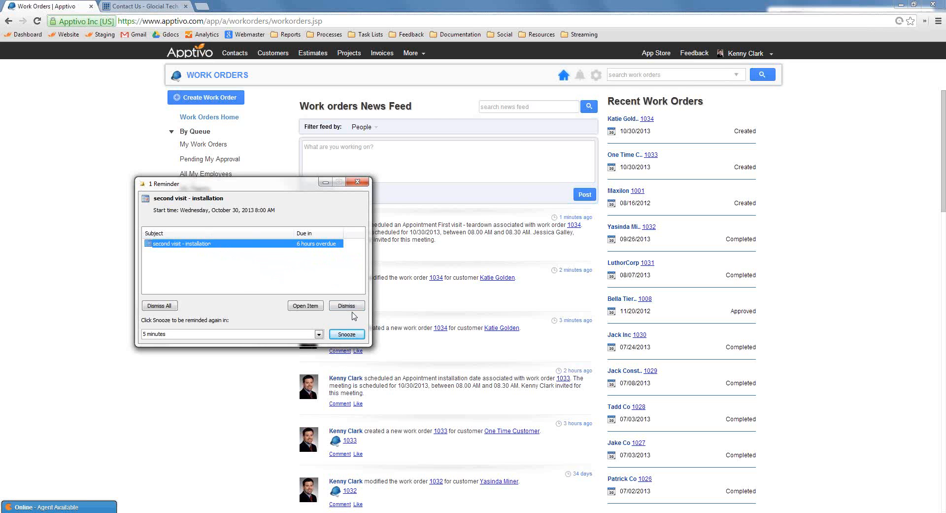
left_click(347, 306)
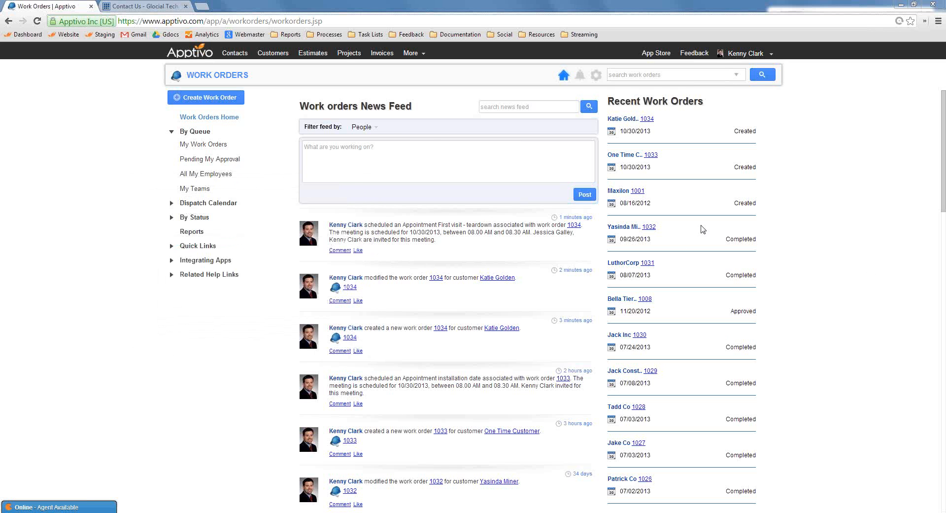
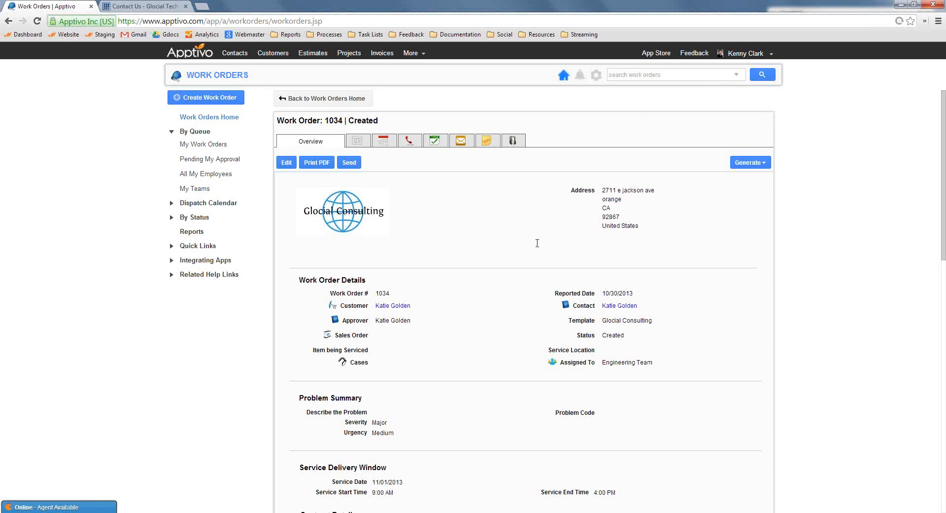
Edit the work order and set the Installation task's hours to 7
left_click(287, 163)
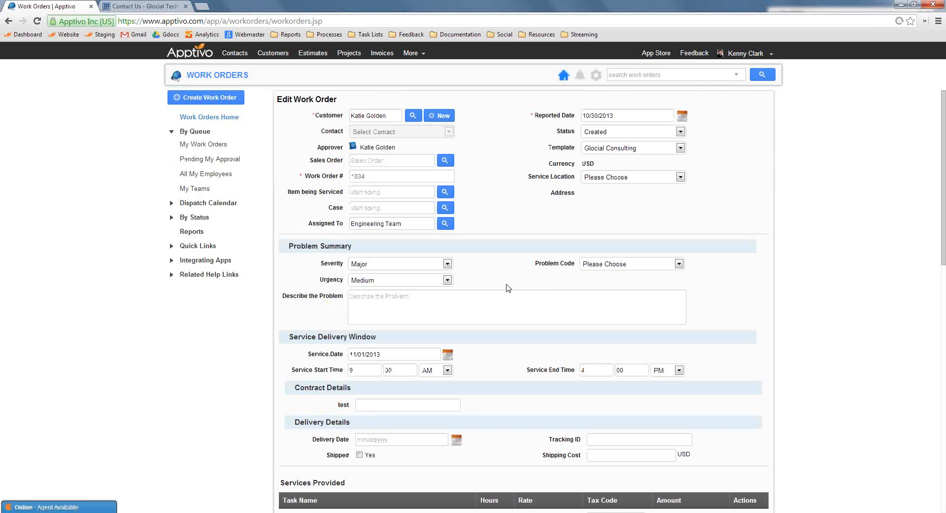
scroll(754, 407, "down", 6)
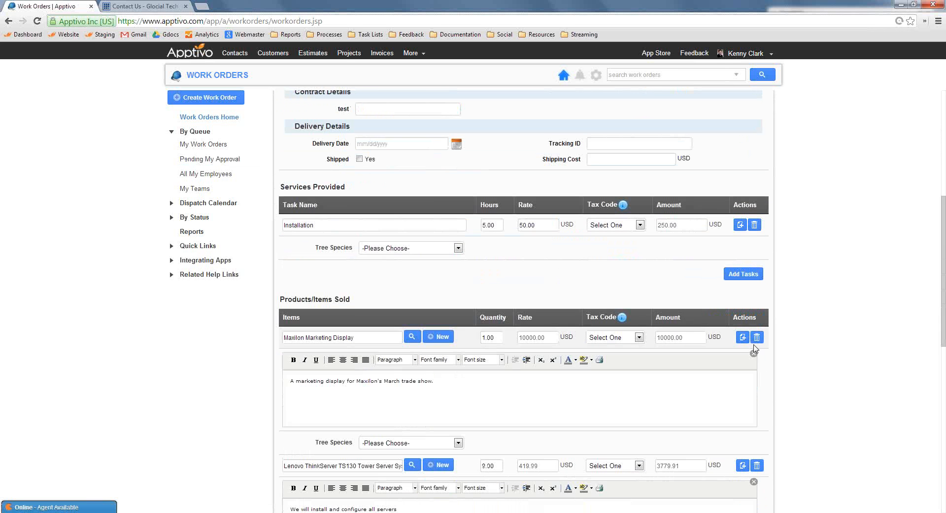
left_click(497, 226)
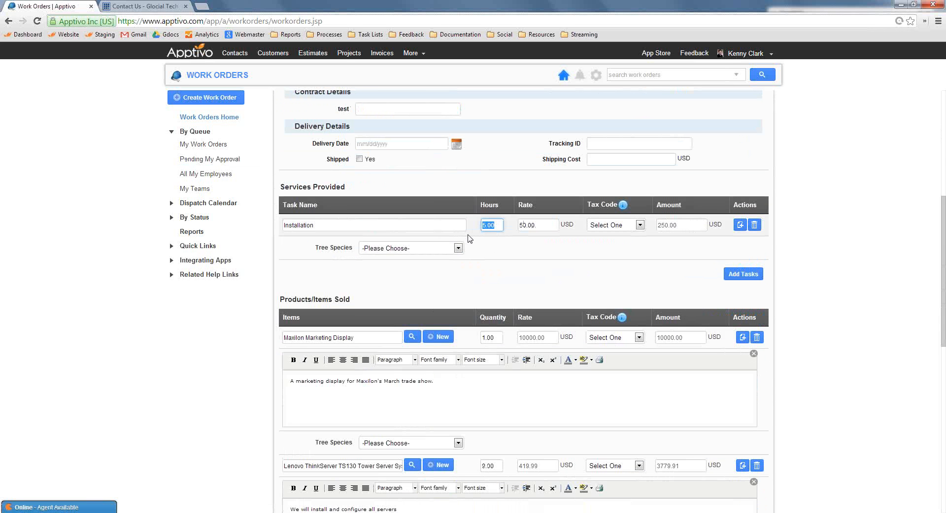
type("7")
left_click(537, 259)
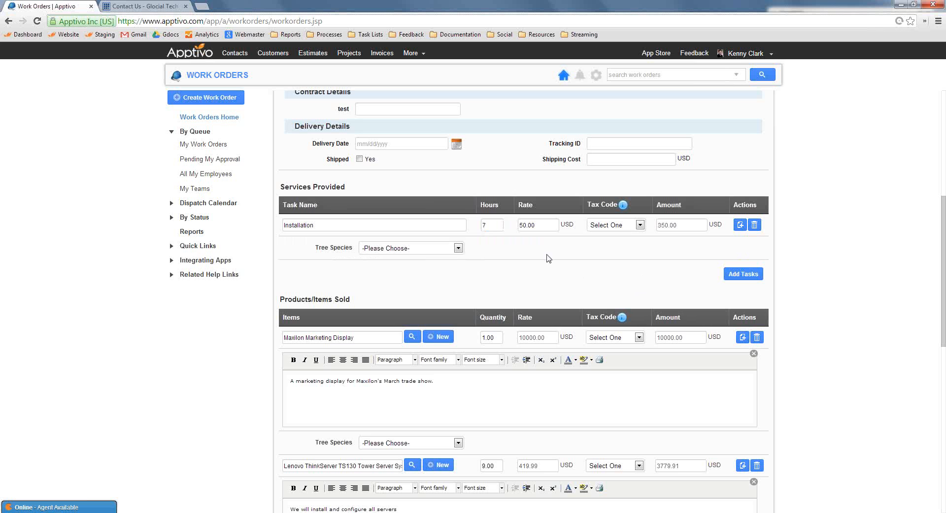
Add the product "Cat 5 Cable - 10 Ft" to the items sold with a quantity of 20
scroll(775, 324, "down", 4)
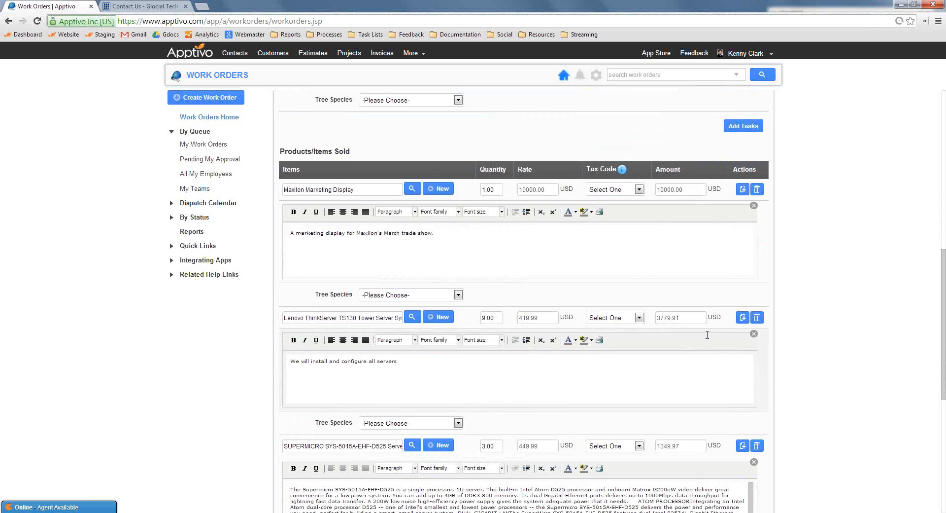
scroll(567, 340, "down", 3)
left_click(744, 379)
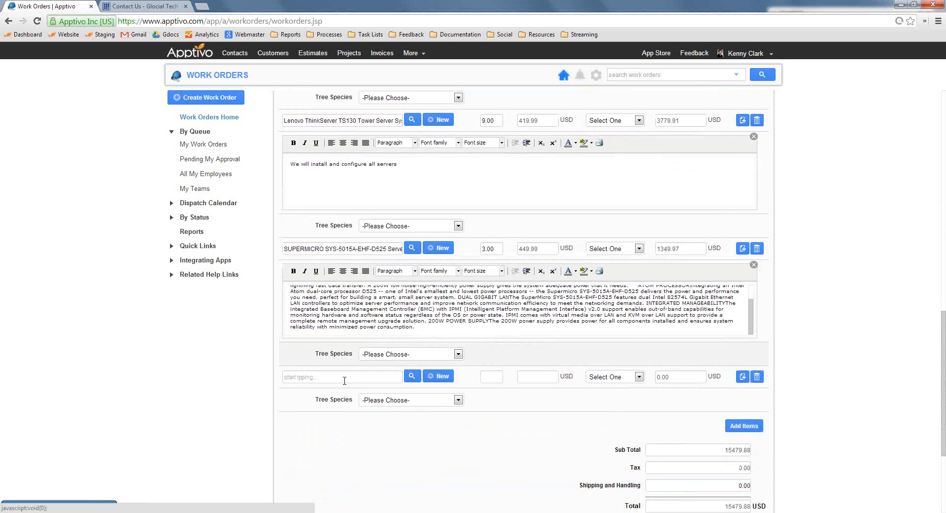
type("cat")
left_click(315, 389)
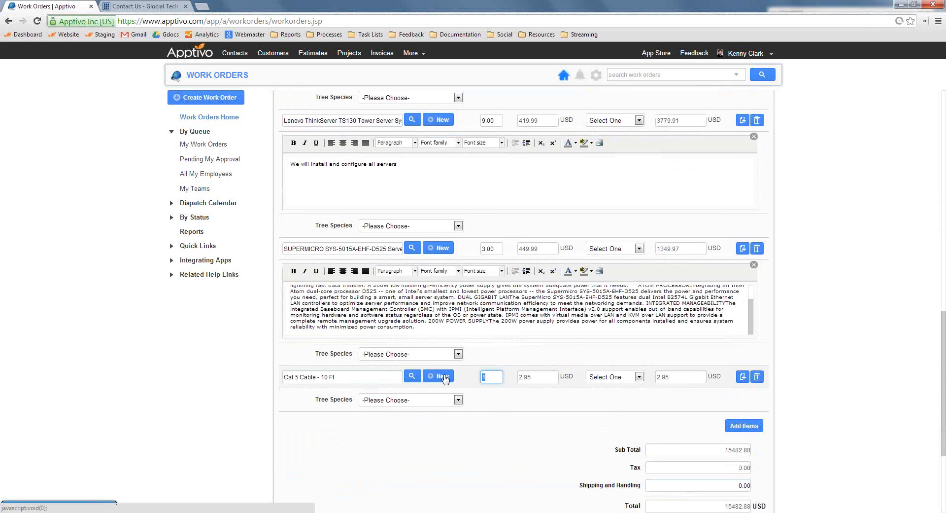
type("20")
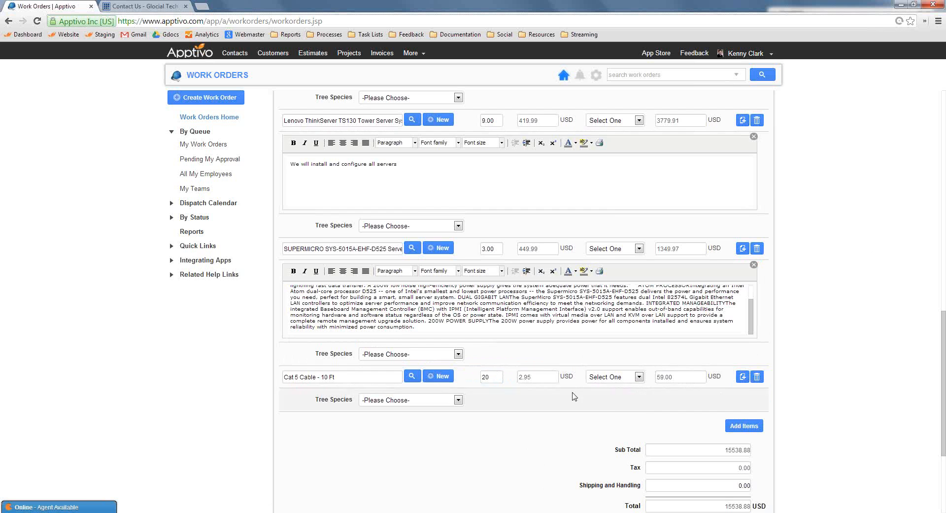
Describe the resolution as "Tore down old equipment, installed new, tested everything"
scroll(547, 395, "down", 3)
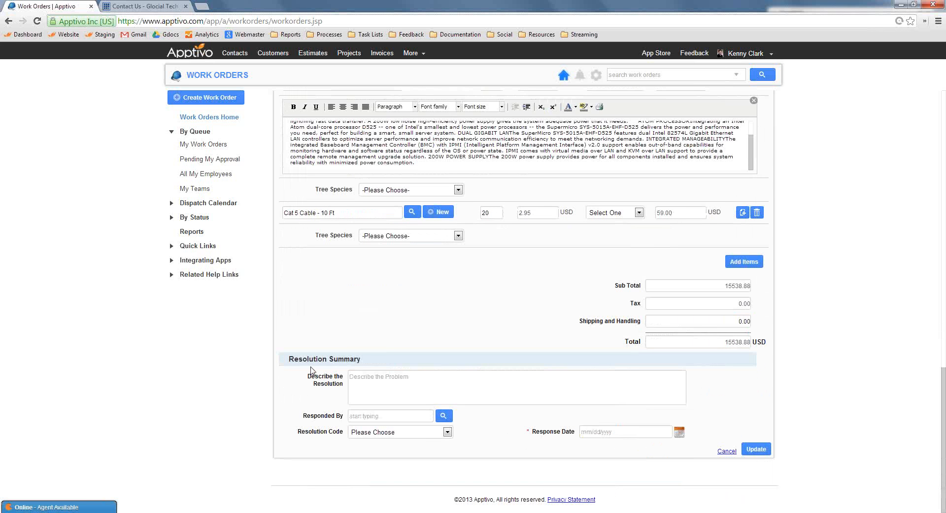
left_click(407, 388)
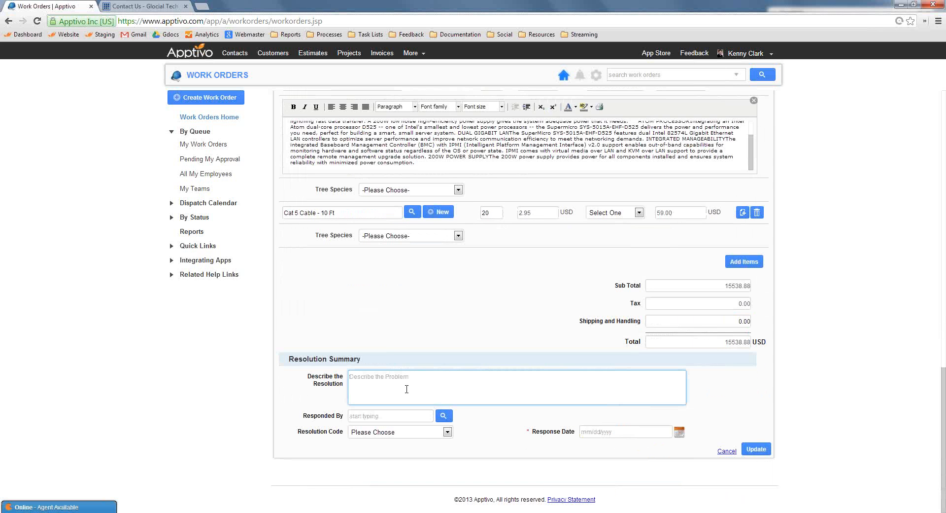
type("To")
type("verything")
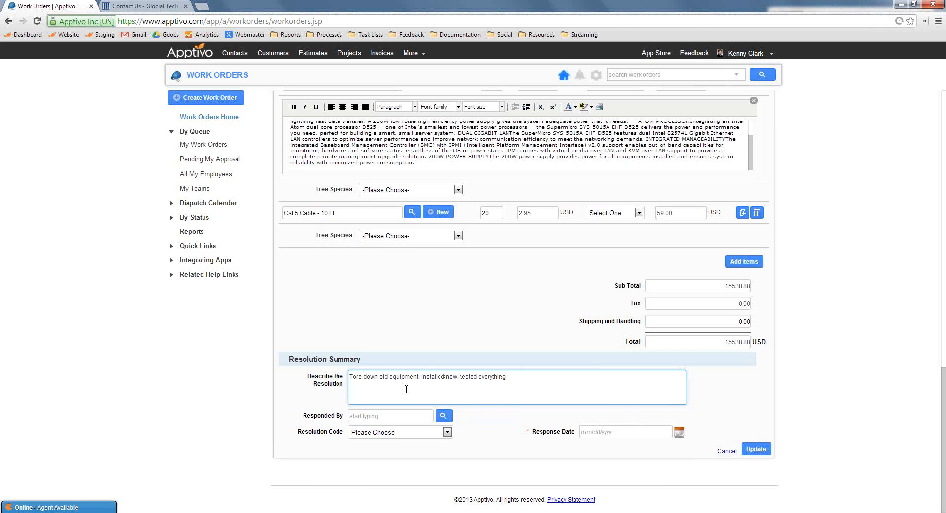
Fill in the responding employee's name, resolution code COM and response date October 30, 2013, and update the work order
left_click(423, 416)
type("kenn")
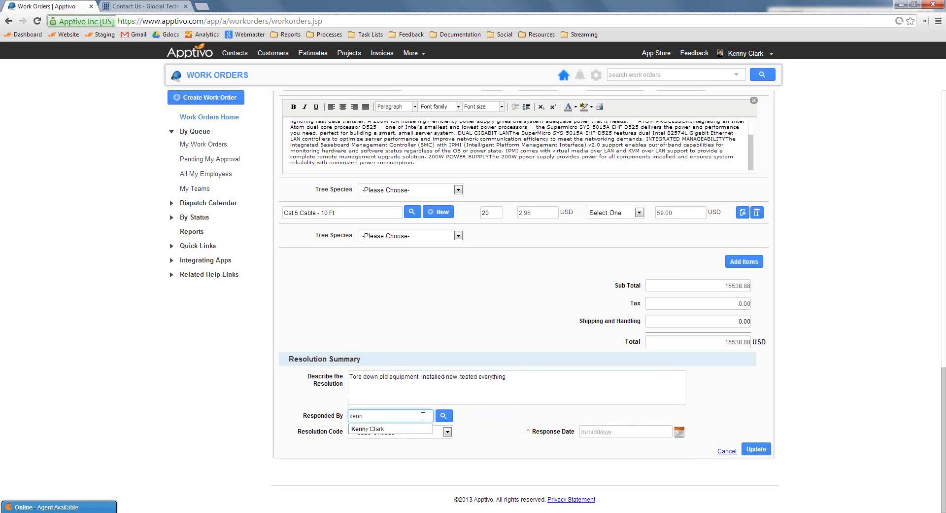
left_click(397, 429)
left_click(398, 431)
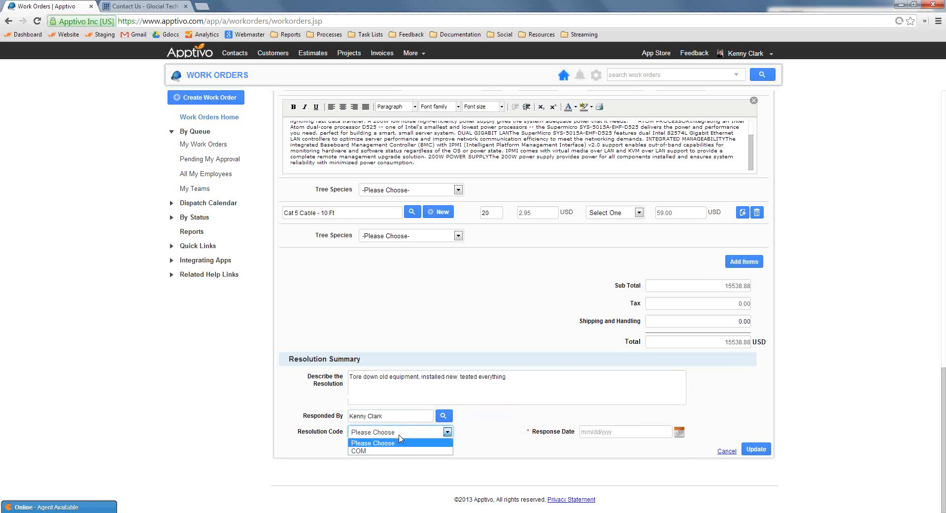
left_click(396, 452)
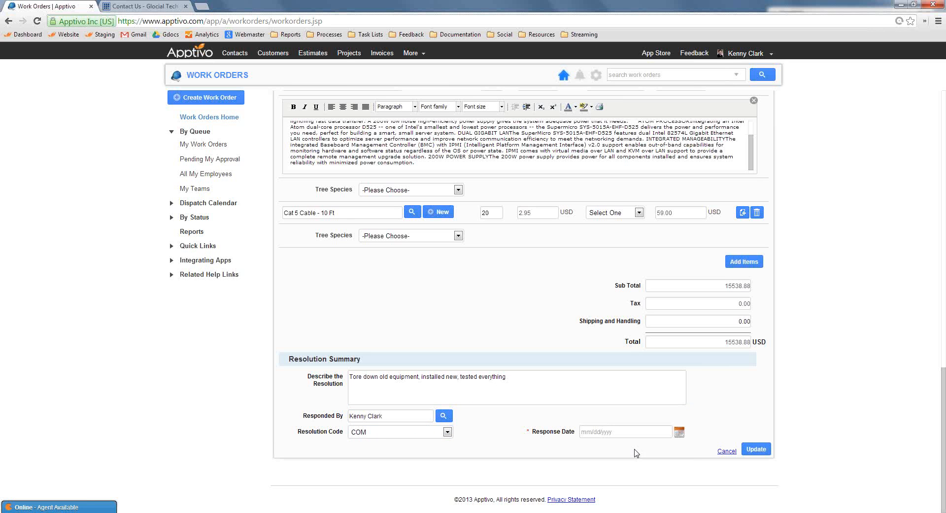
left_click(679, 433)
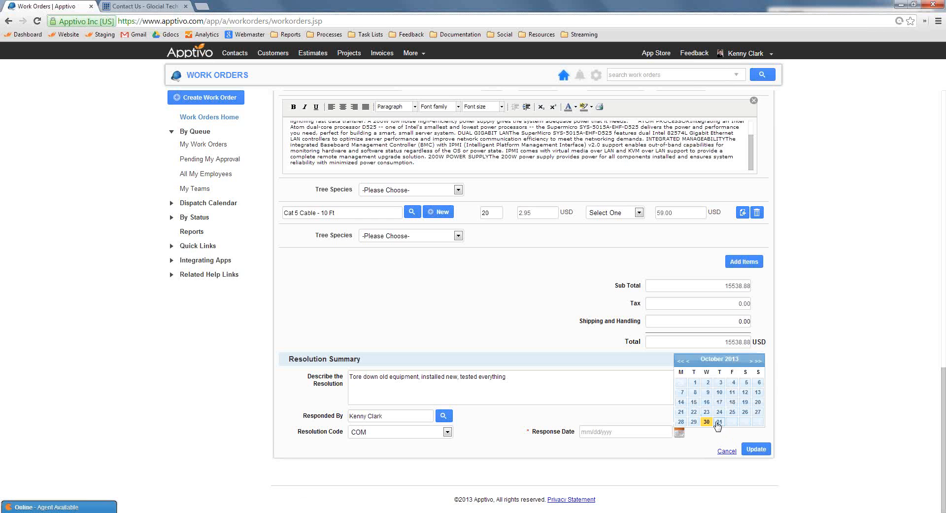
left_click(706, 421)
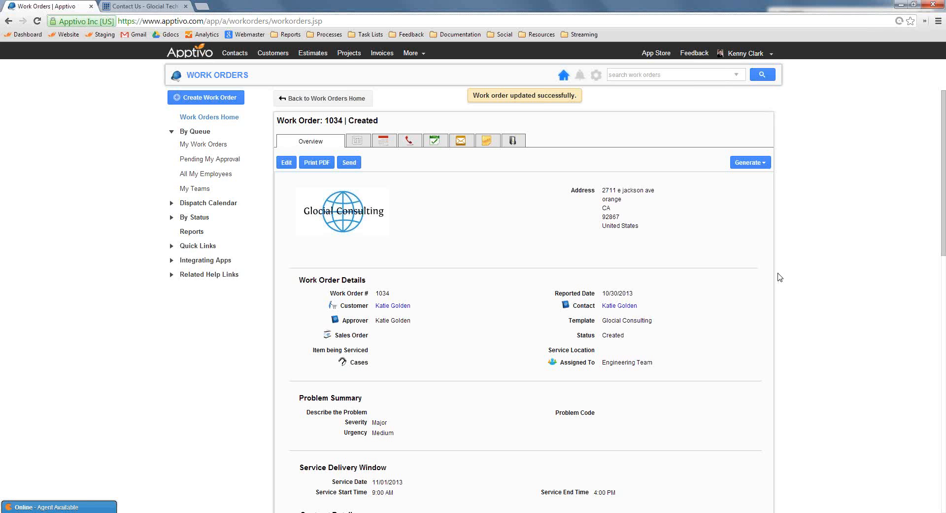
Prepare the work order's email and open its verification link, including the access token, in a new browser tab
left_click(352, 164)
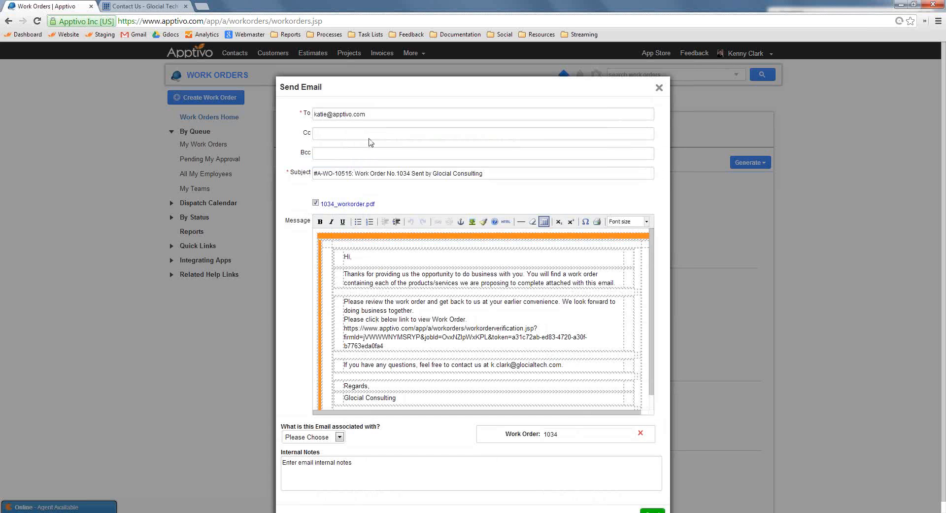
triple_click(439, 339)
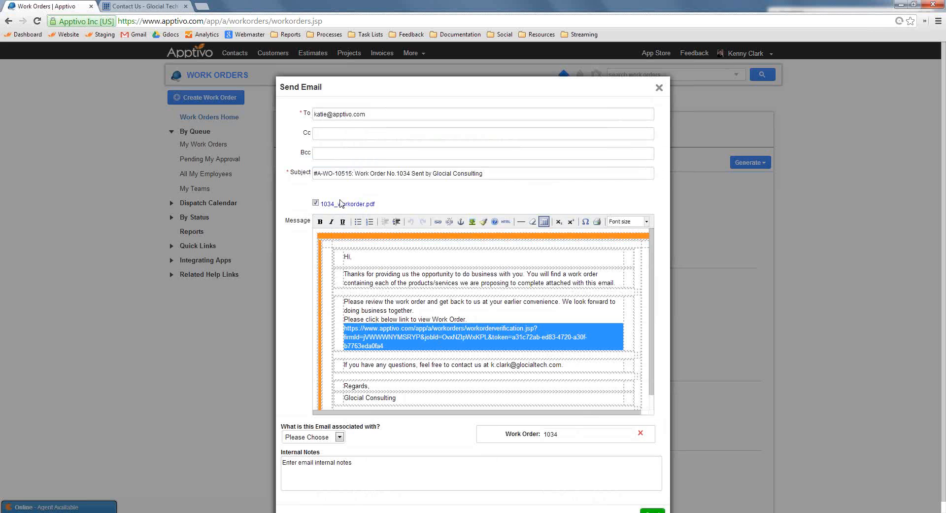
left_click(201, 5)
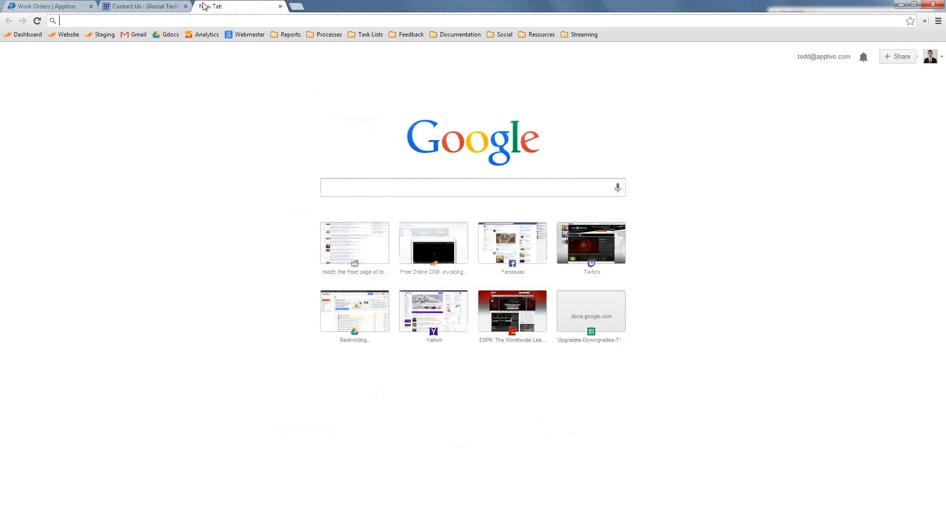
key("ctrl+v")
key("Return")
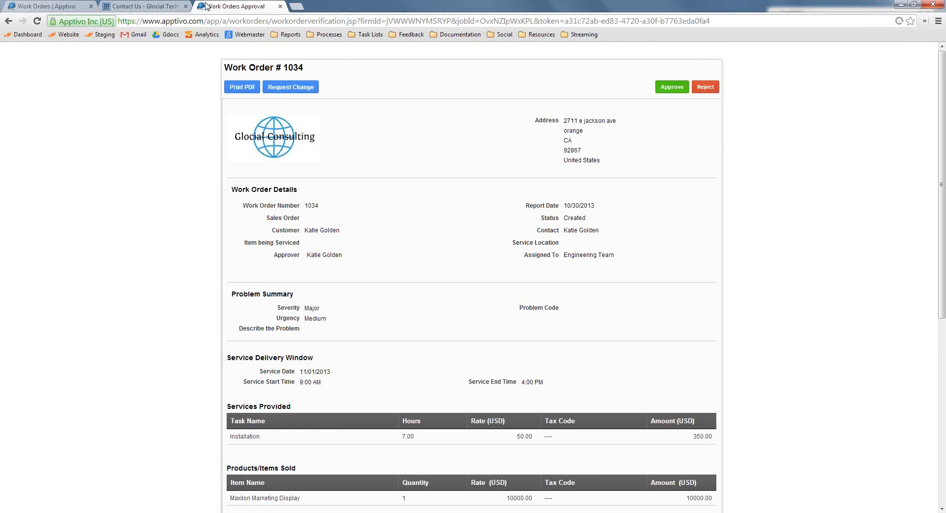
Review the service hours, items and resolution on the work order's approval page, approve the work order and close the page
scroll(630, 314, "down", 1)
scroll(630, 314, "down", 3)
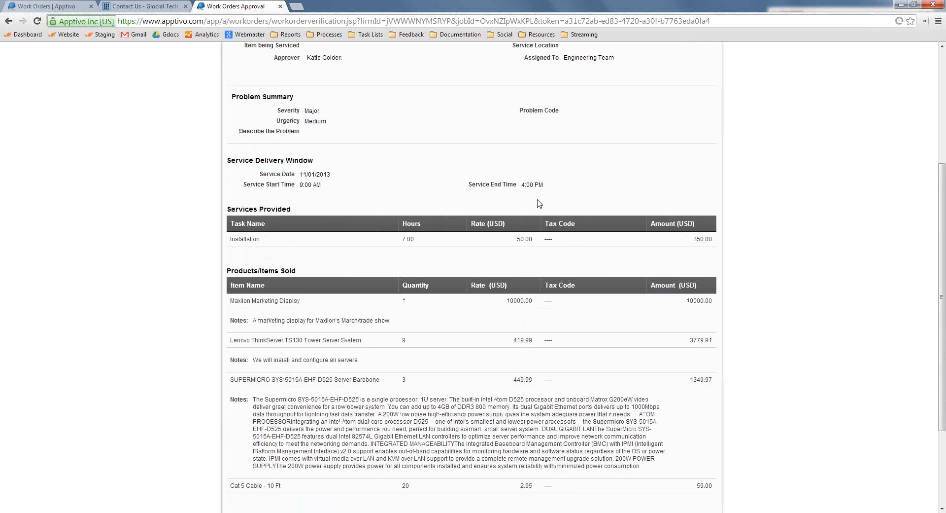
double_click(408, 239)
scroll(407, 245, "down", 3)
left_click_drag(287, 356, 431, 360)
left_click(462, 393)
left_click_drag(401, 496, 252, 451)
left_click(652, 495)
scroll(788, 435, "up", 7)
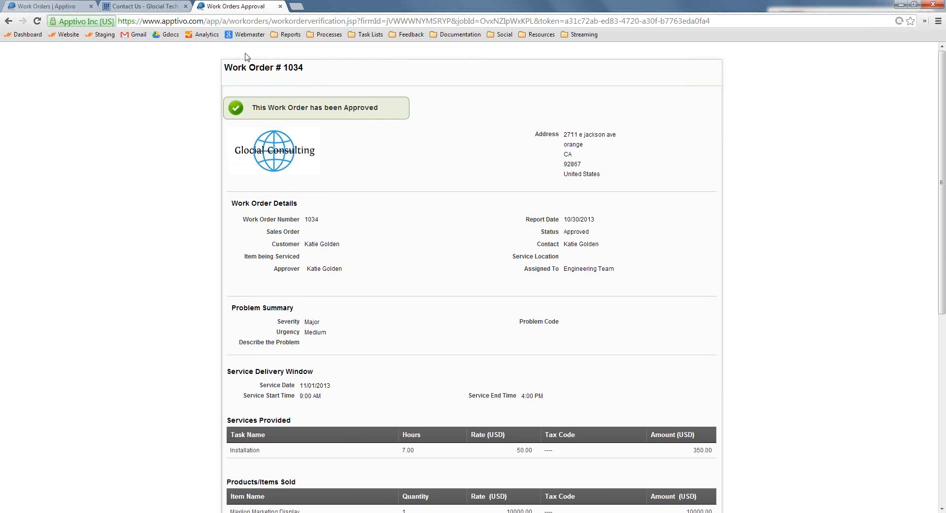
left_click(280, 6)
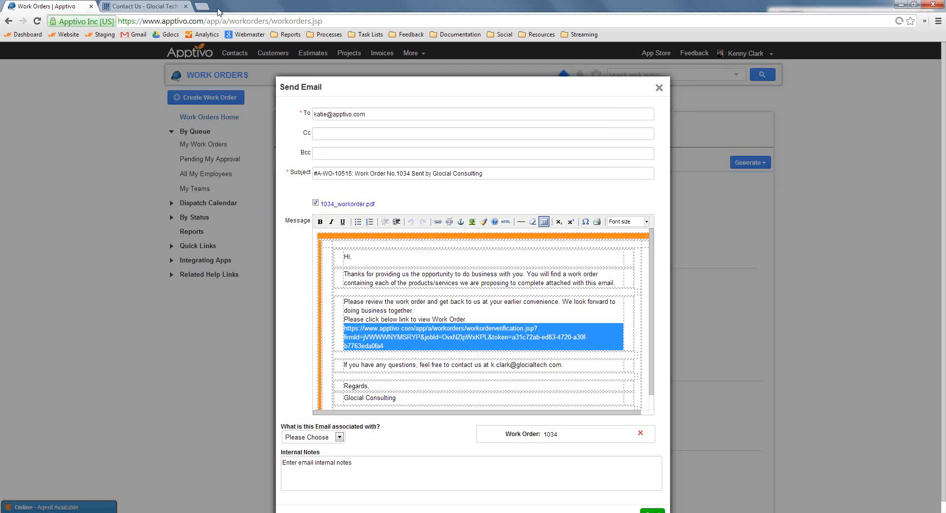
Close the email draft without sending it and list the work orders with status Approved
left_click(658, 88)
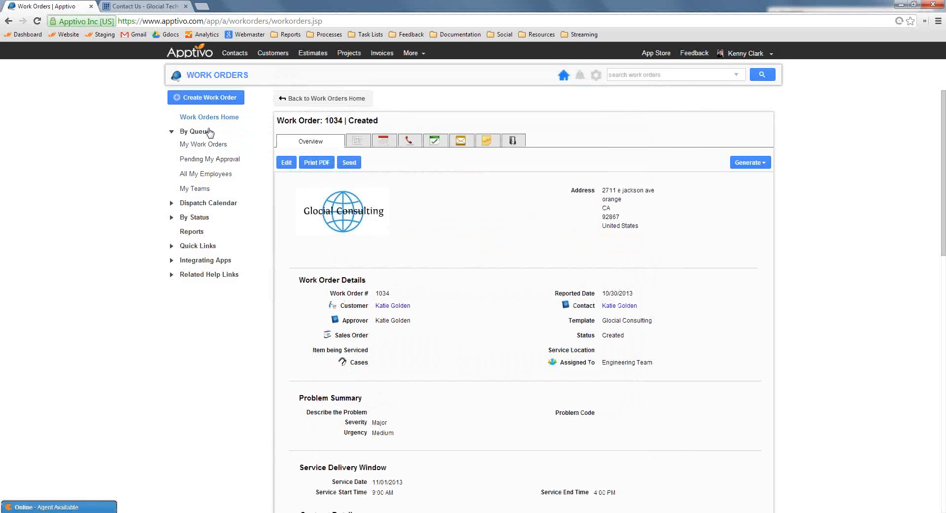
left_click(190, 216)
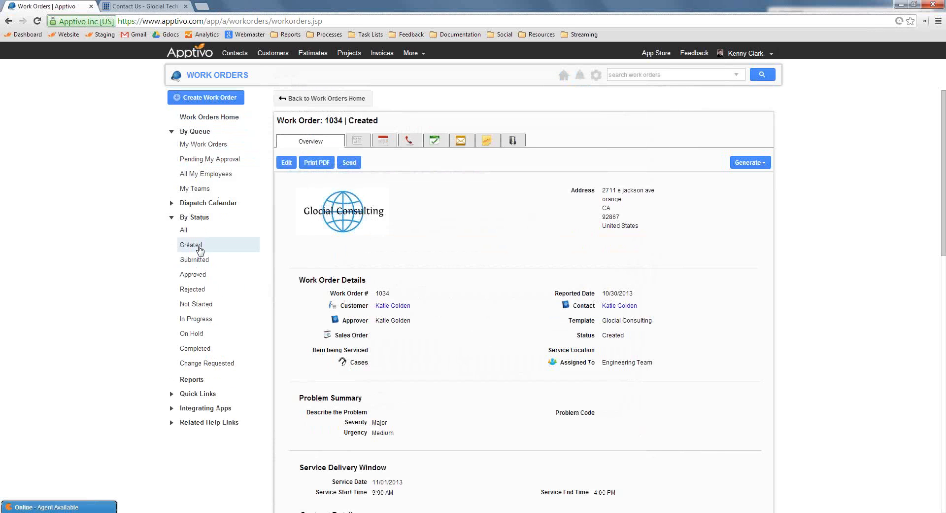
left_click(196, 274)
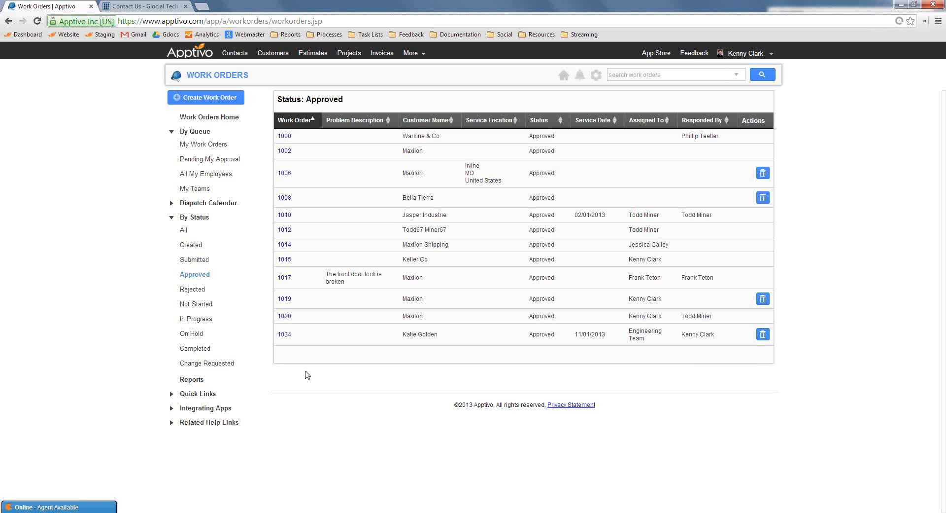
Open the approved work order assigned to the Engineering Team and generate an invoice from it
left_click(285, 335)
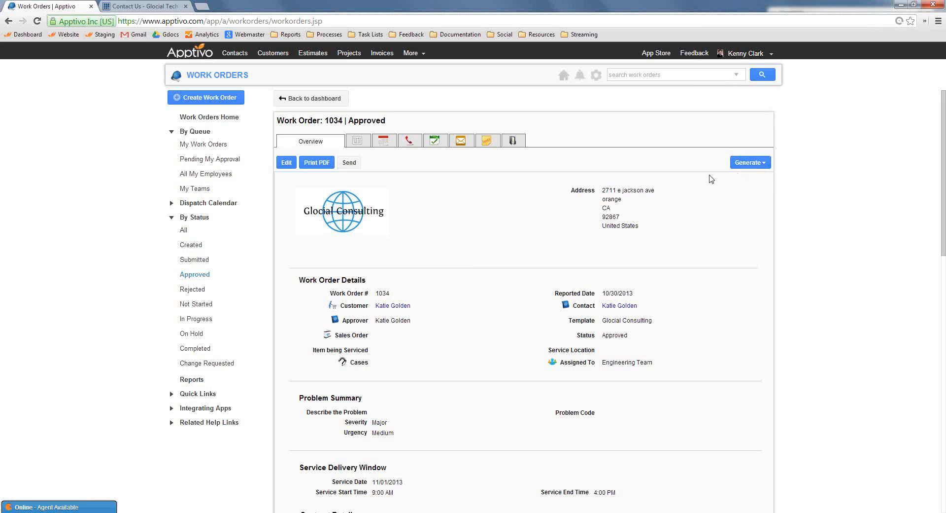
left_click(762, 164)
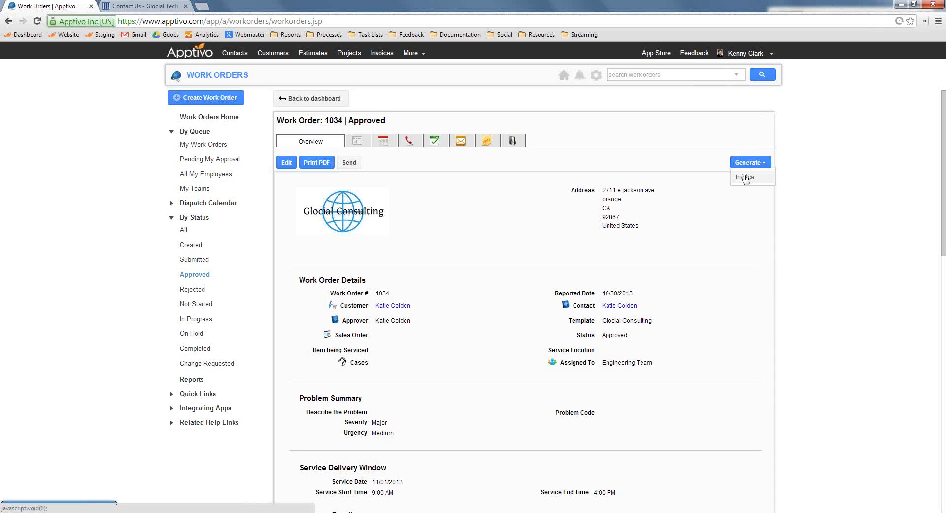
left_click(745, 177)
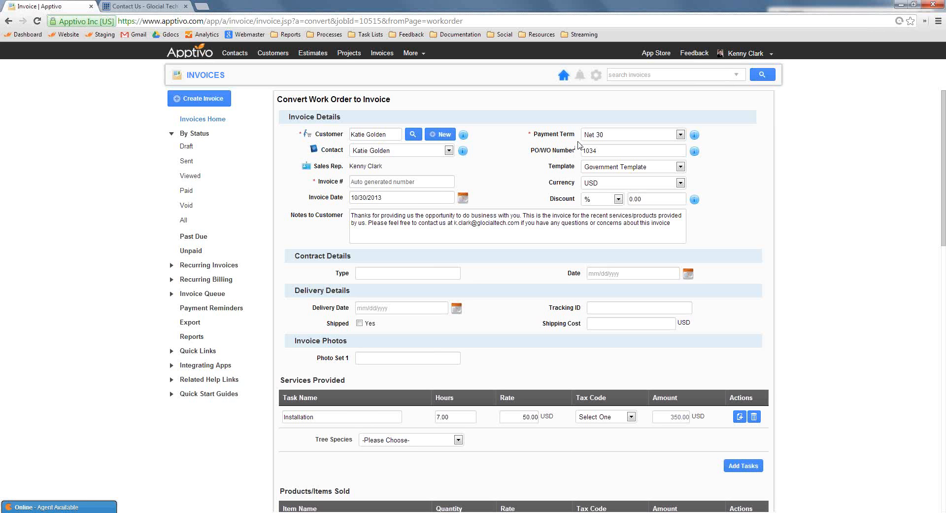
Review the converted invoice's payment term, PO/WO number, discount, contract and delivery details, services provided and items sold
left_click(594, 134)
left_click(652, 150)
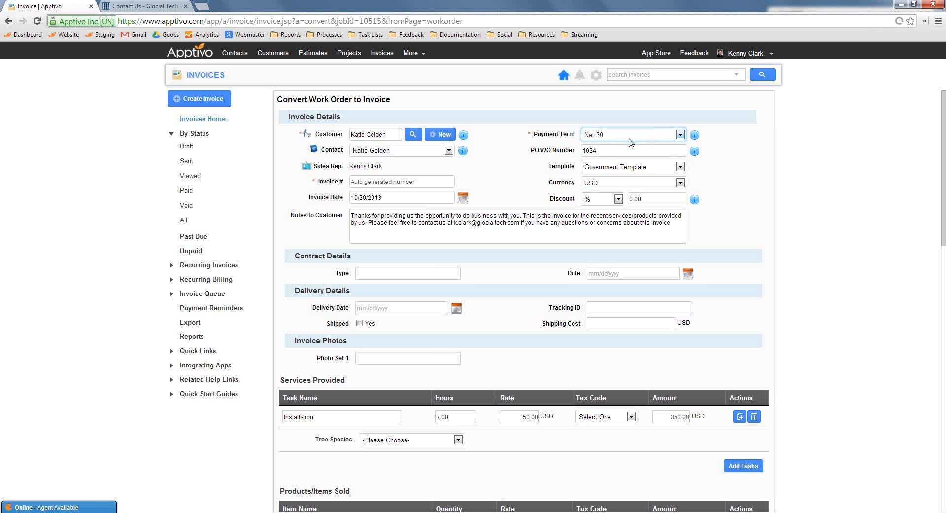
scroll(538, 178, "down", 1)
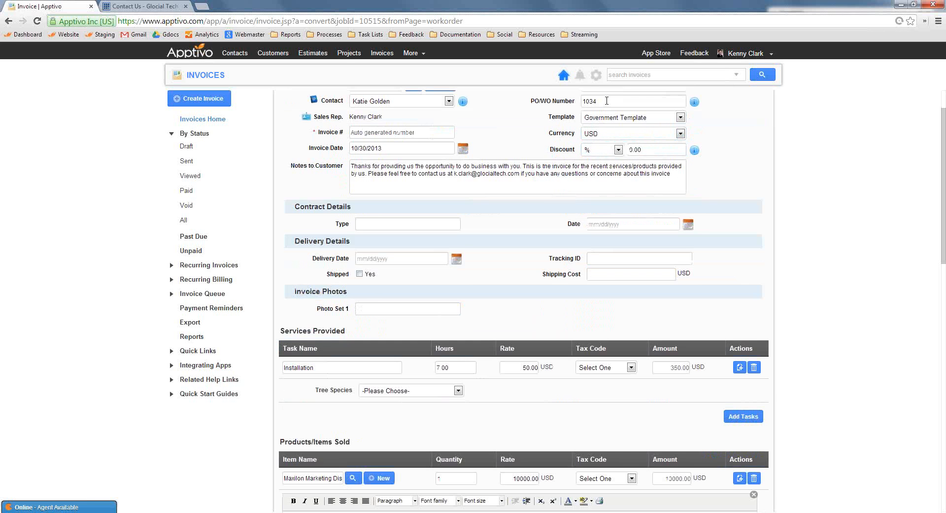
left_click(551, 103)
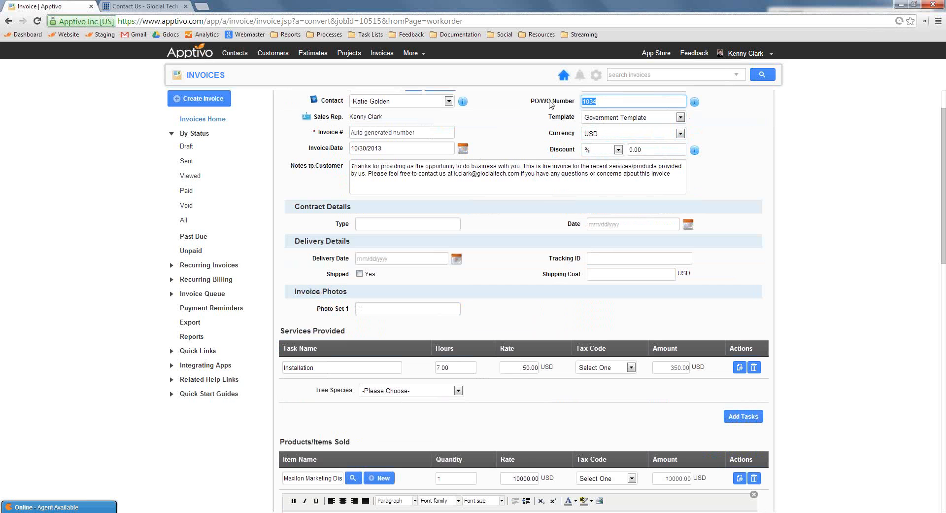
left_click(523, 135)
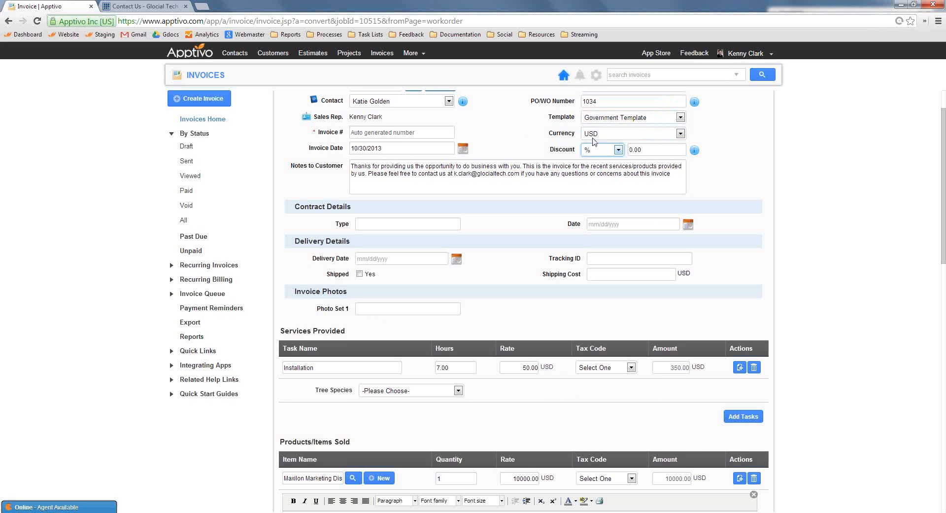
scroll(495, 289, "down", 1)
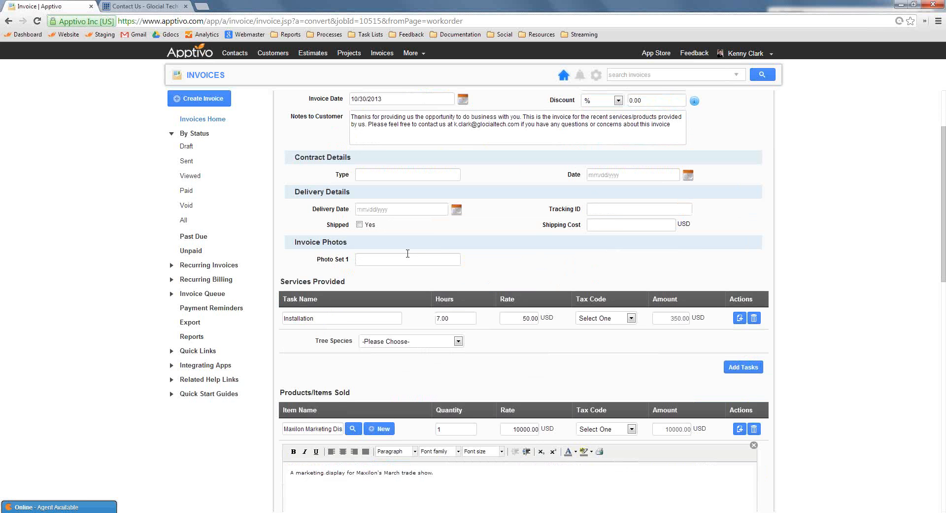
scroll(380, 230, "down", 1)
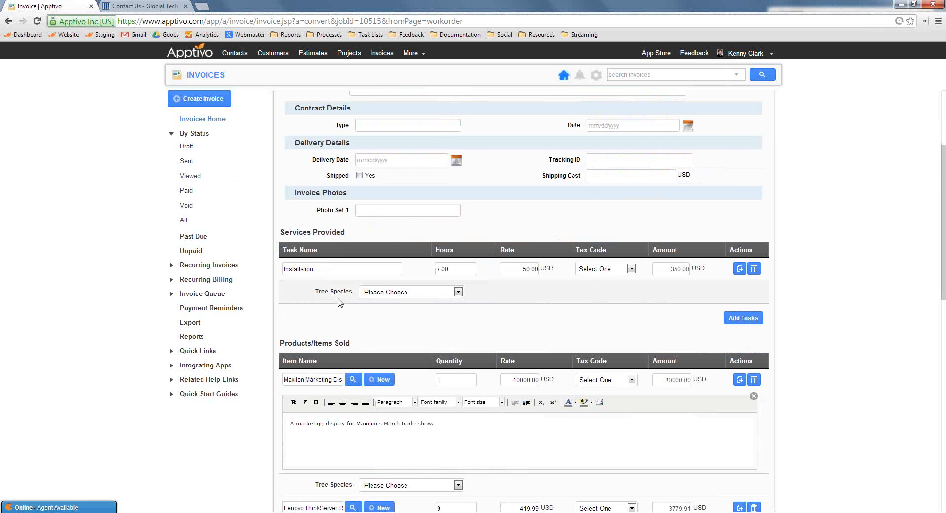
scroll(542, 320, "down", 2)
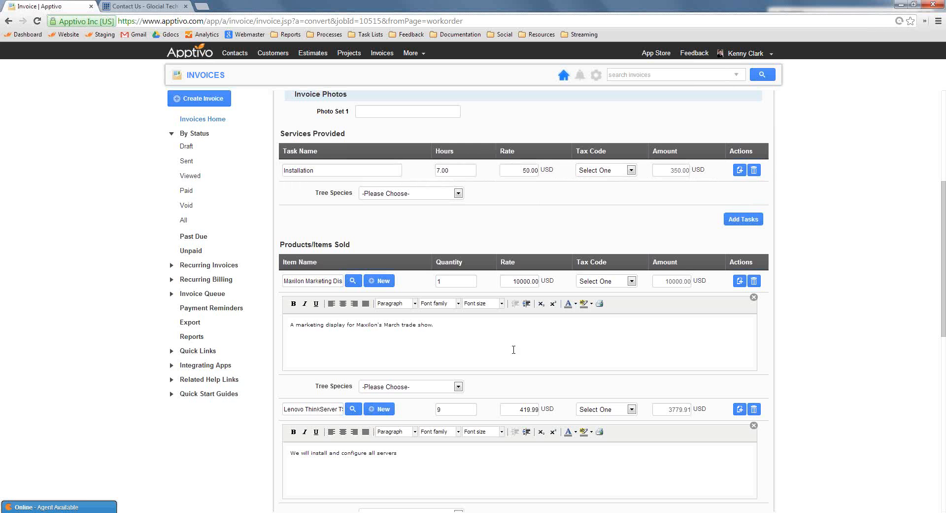
Check the invoice's payment section and view the payment methods available for setting up online payments
scroll(508, 323, "down", 10)
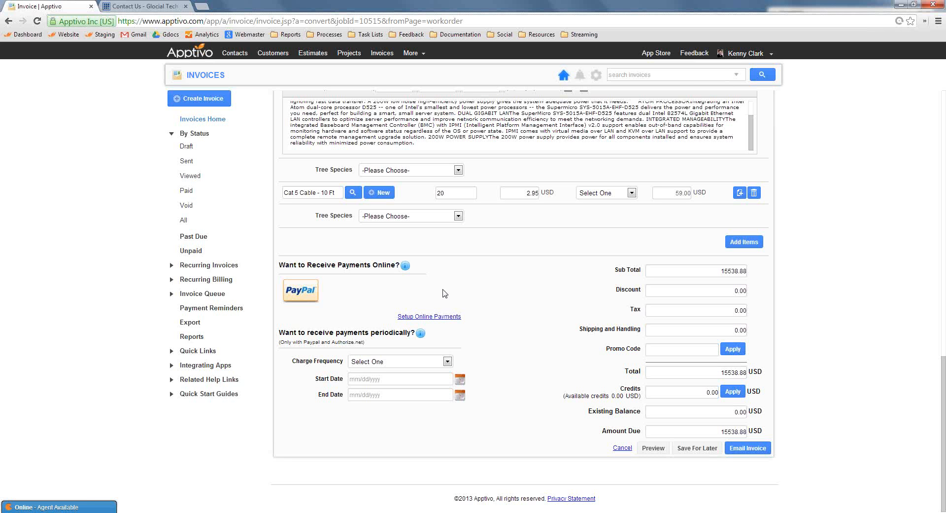
left_click(459, 318)
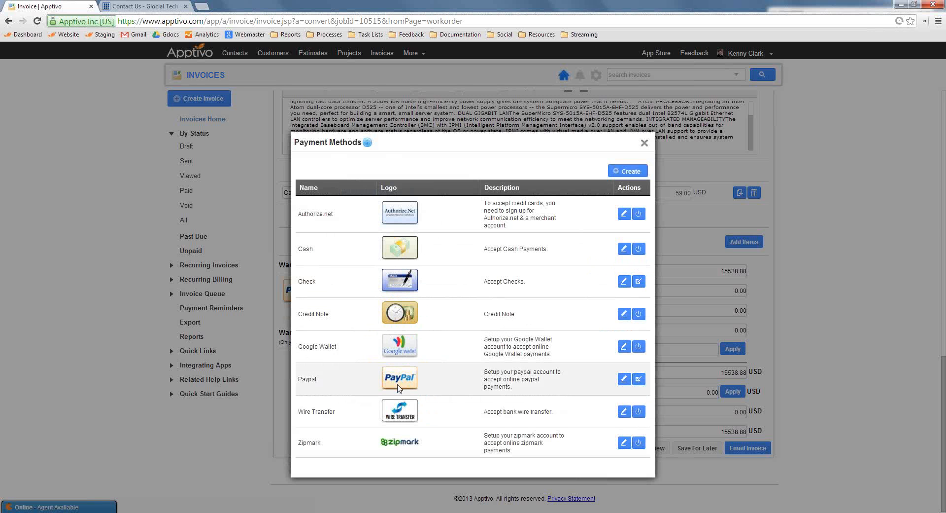
left_click(644, 144)
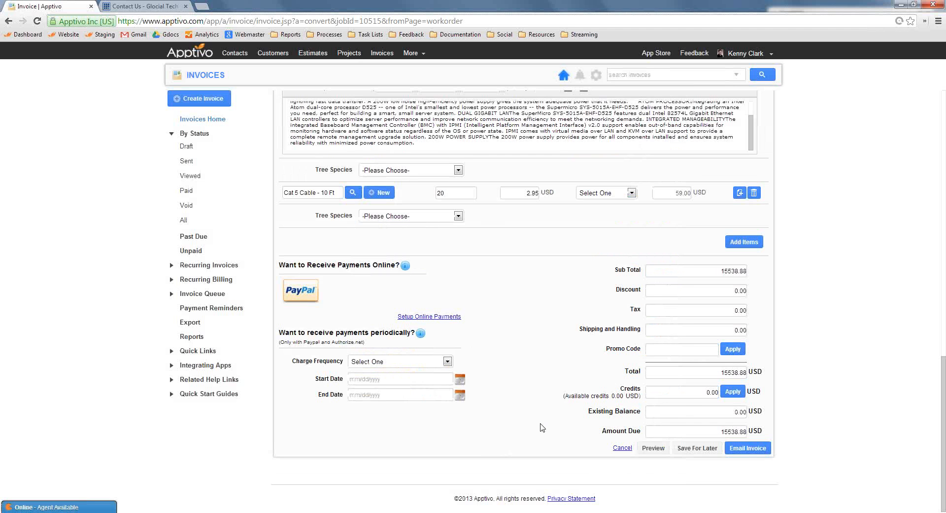
Create the invoice with its email, copy the online payment link from the message and close the email without sending it
left_click(741, 449)
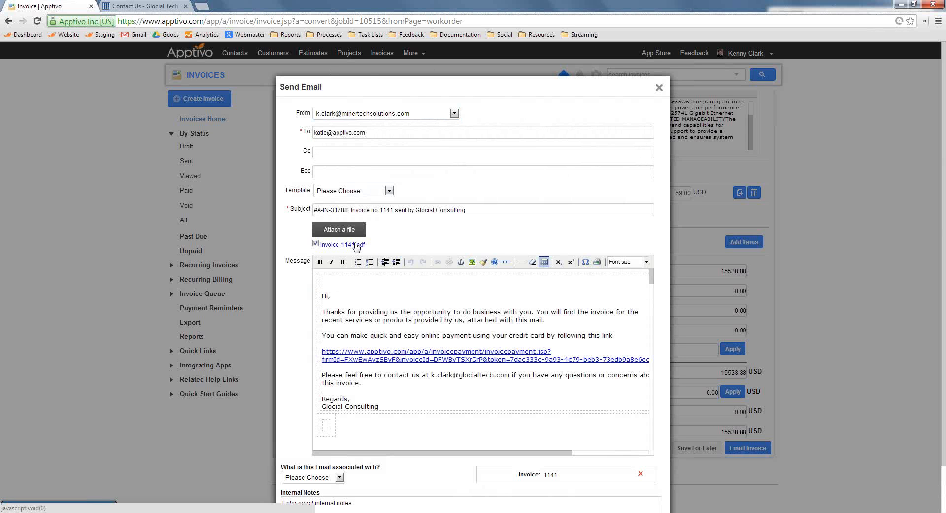
double_click(448, 360)
left_click(448, 359)
triple_click(447, 359)
key("ctrl+c")
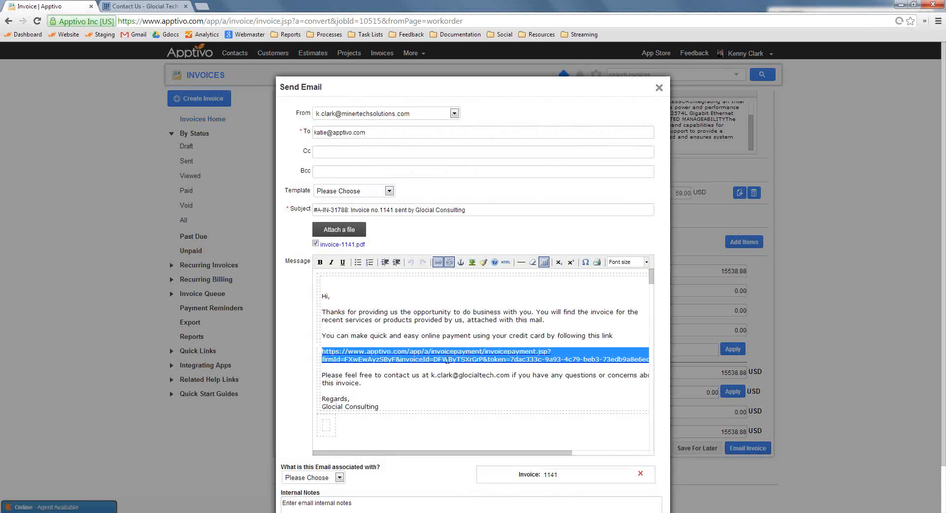
left_click(659, 87)
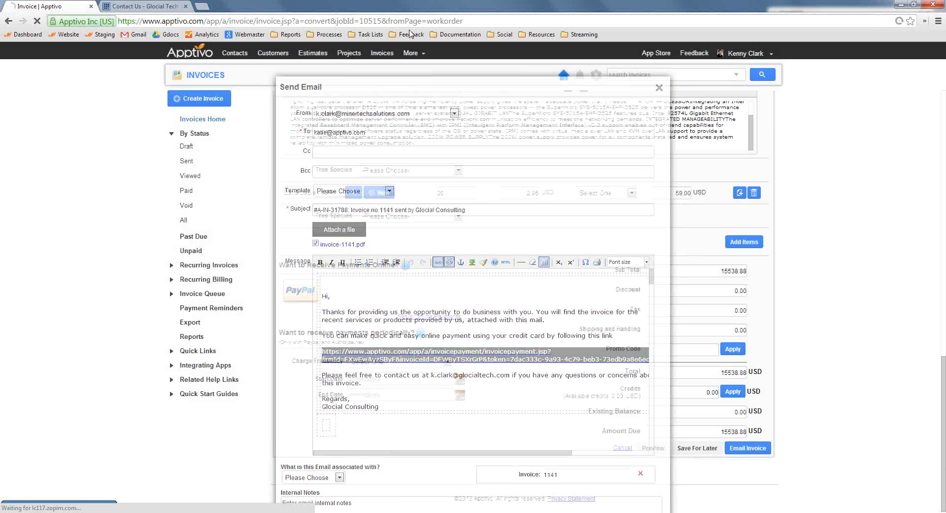
Open the copied invoice payment link, including its access token, in the second browser tab
left_click(177, 7)
left_click(184, 21)
key("ctrl+v")
key("Return")
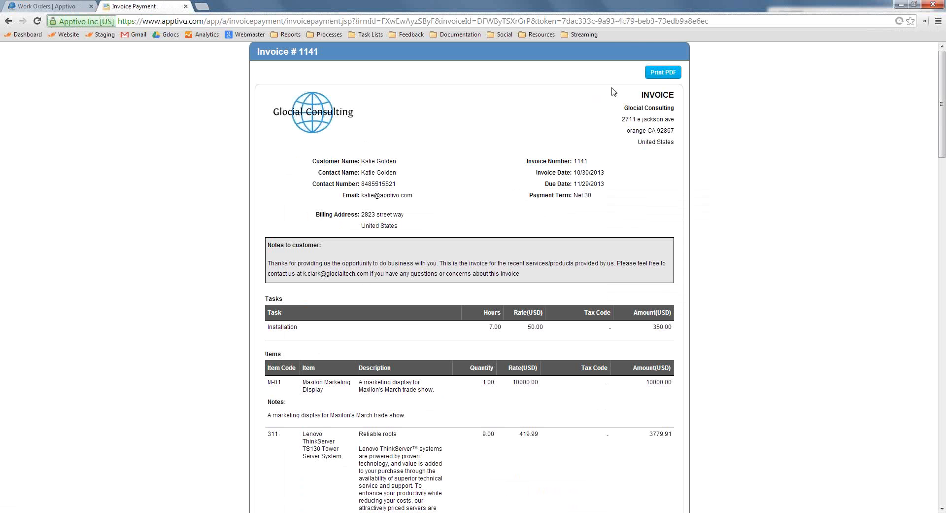
Try to pay the invoice through PayPal from its online payment page
scroll(507, 212, "down", 20)
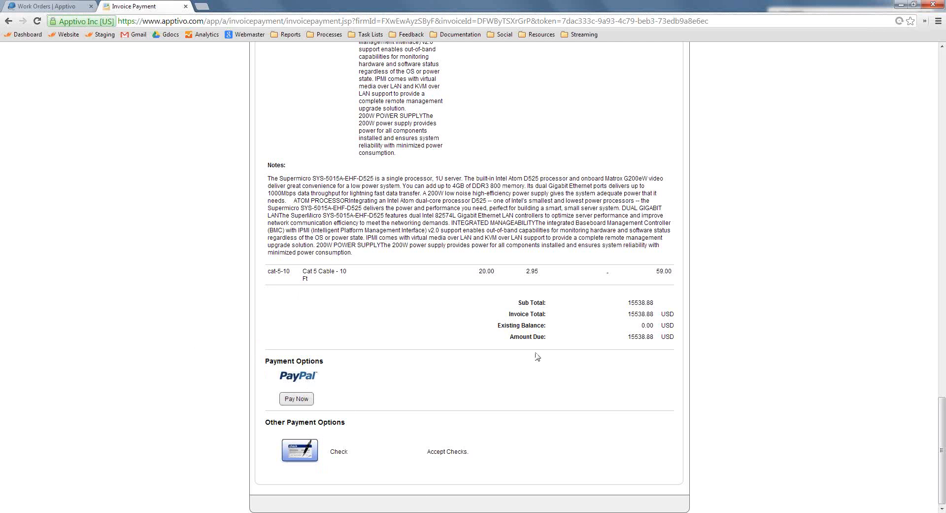
left_click(298, 399)
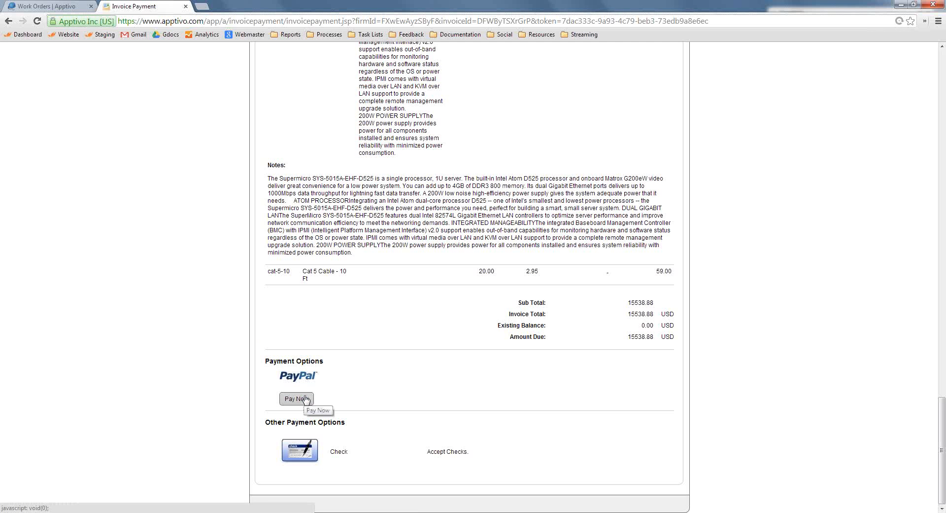
left_click(306, 398)
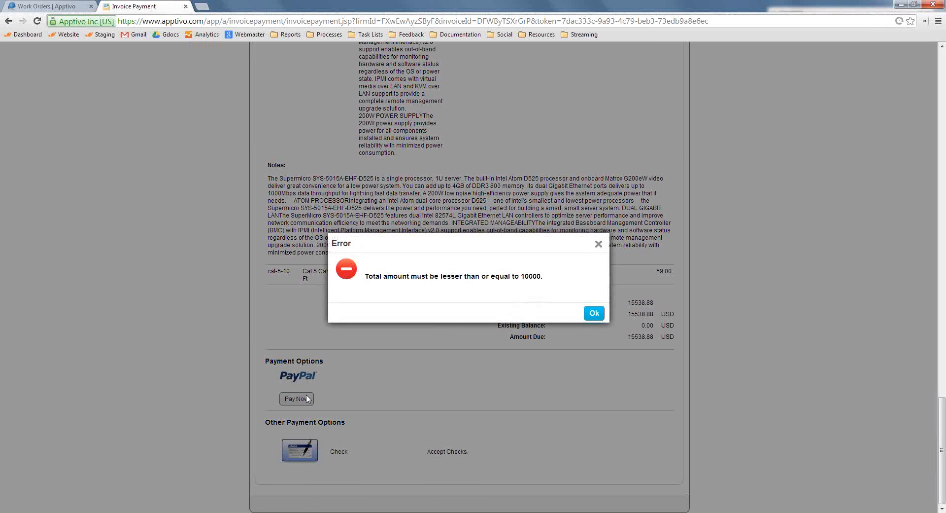
double_click(537, 277)
left_click(565, 286)
left_click(594, 313)
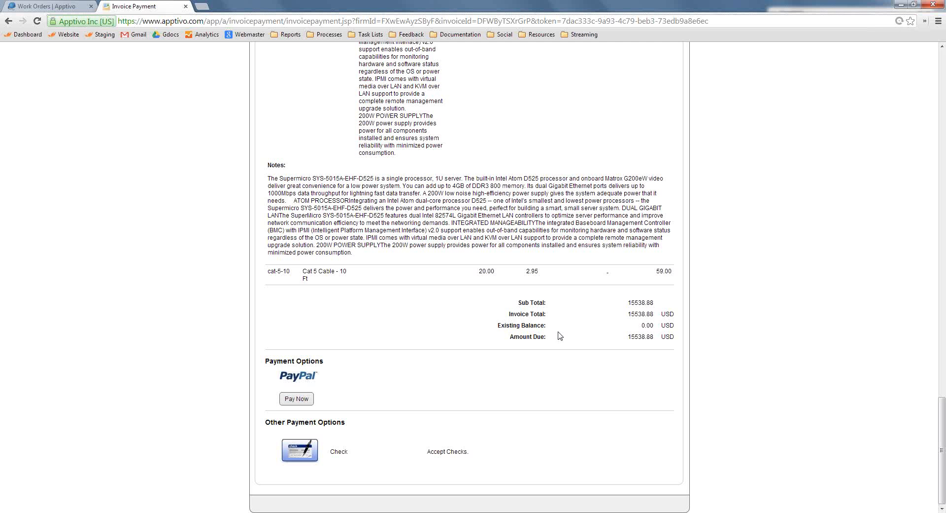
Open the Invoices app in the first browser tab, then check the invoice number on the payment page and close that page
left_click(84, 6)
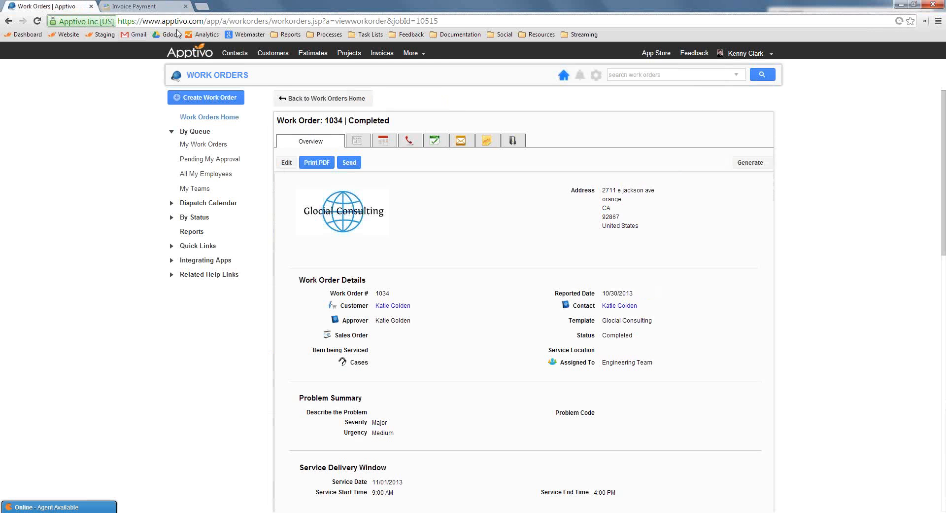
left_click(382, 54)
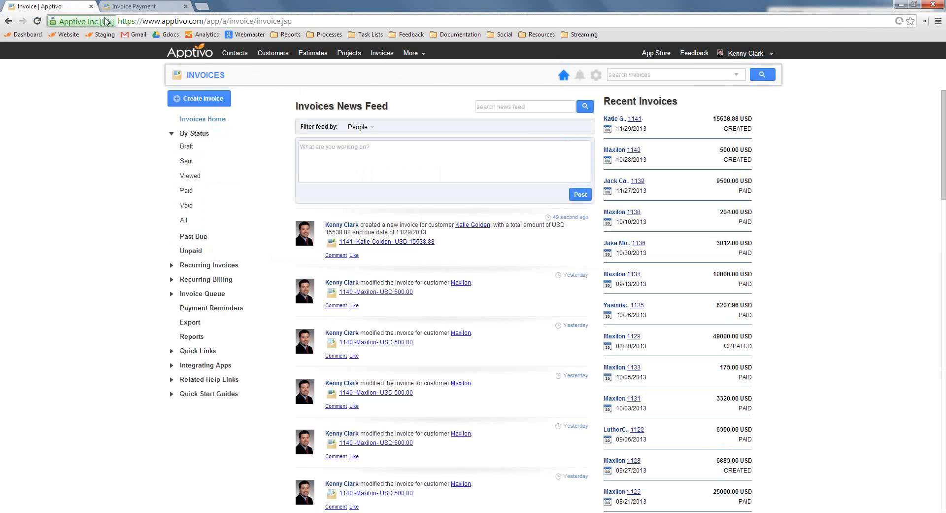
left_click(147, 6)
scroll(321, 278, "up", 10)
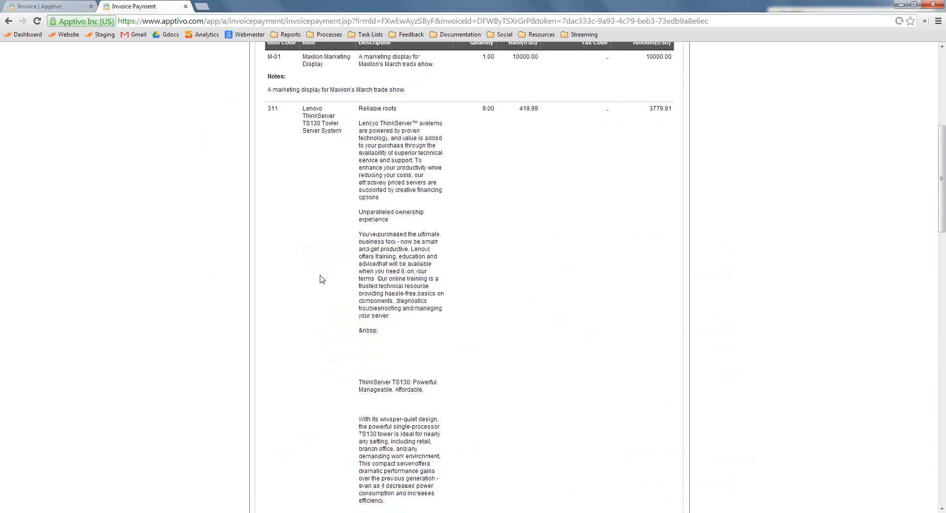
scroll(322, 278, "up", 5)
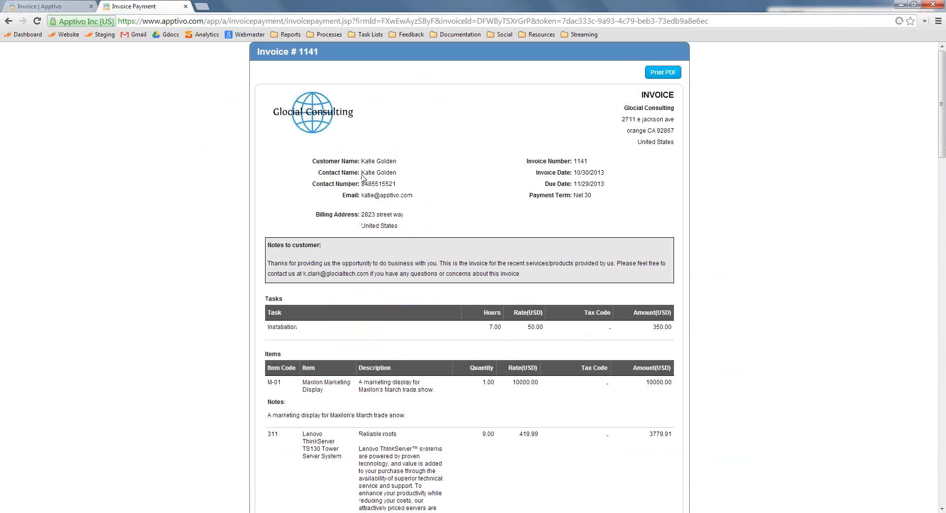
triple_click(580, 161)
left_click(185, 6)
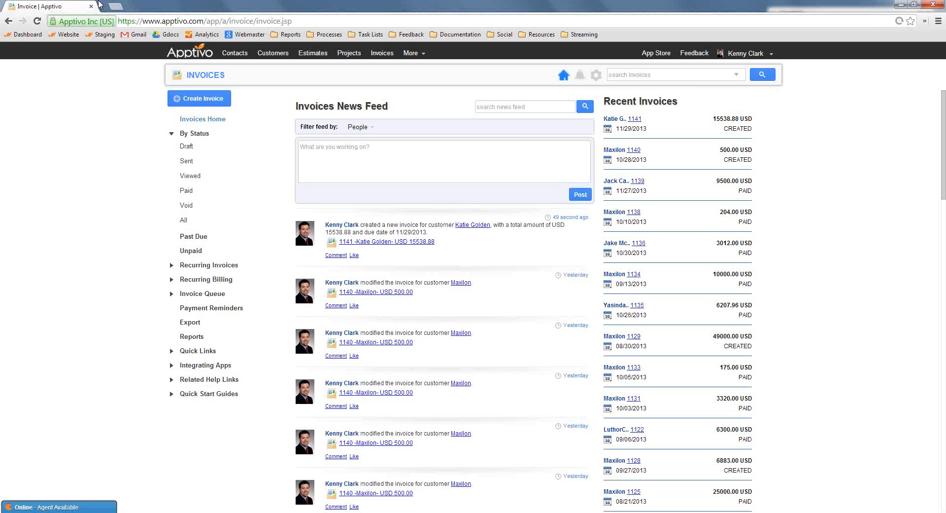
Search the invoices for 1141, open the matching invoice and look over its details
left_click(661, 72)
type("1141")
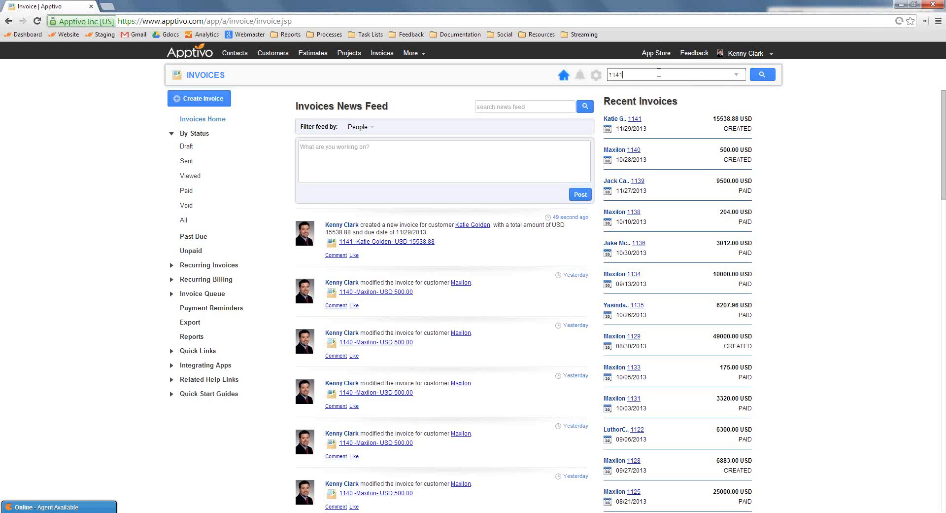
key("Return")
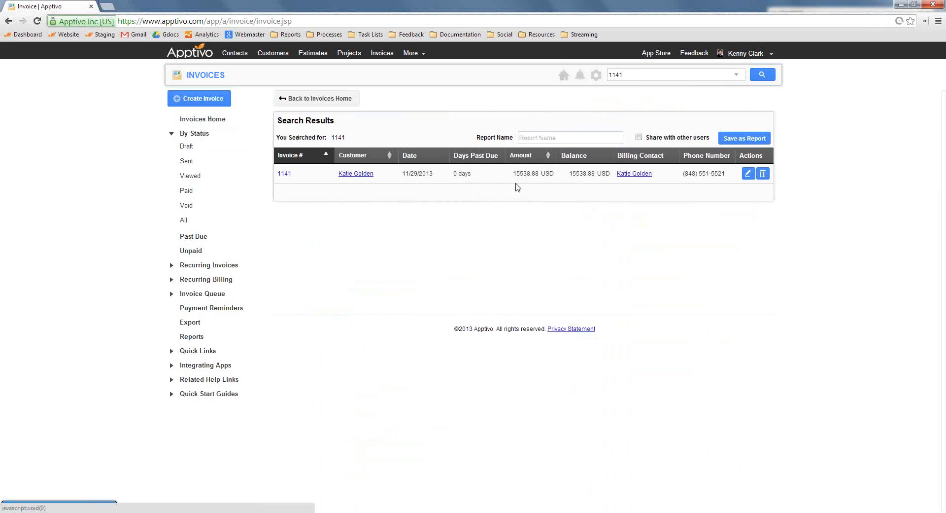
left_click(547, 173)
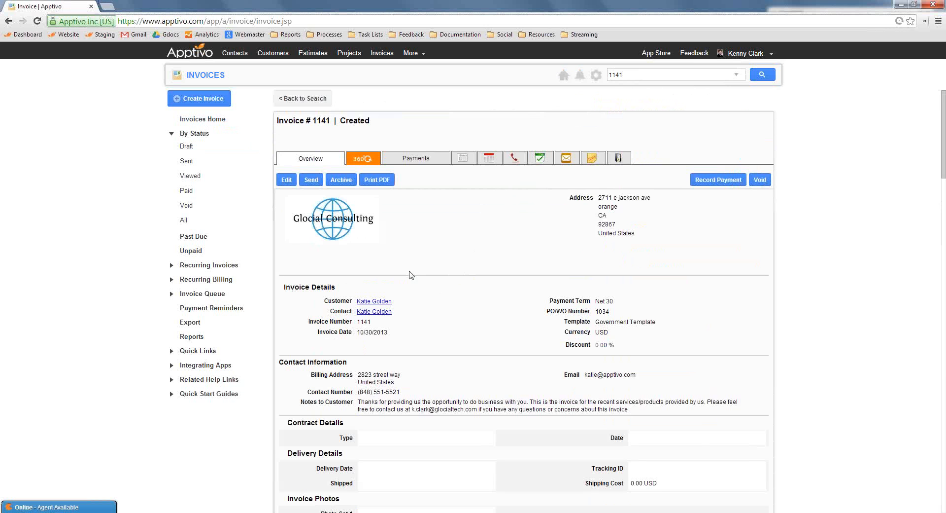
scroll(437, 260, "down", 3)
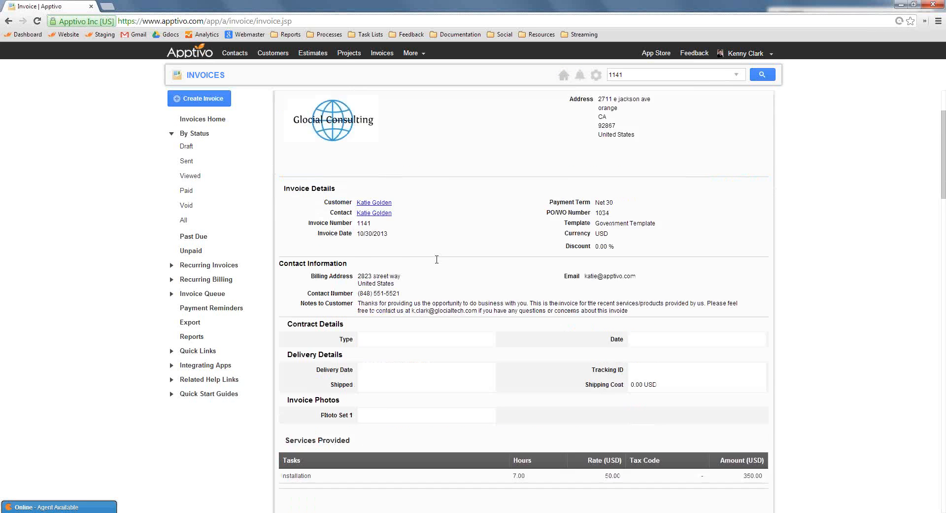
scroll(437, 258, "up", 3)
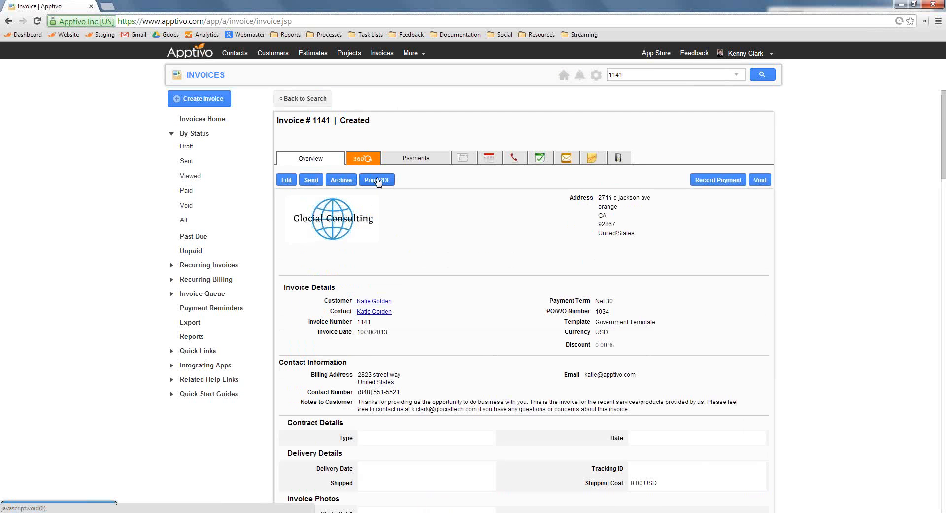
Record a Check payment for the full invoice amount with reference number 995, mark the invoice as paid and save
left_click(741, 179)
left_click(395, 237)
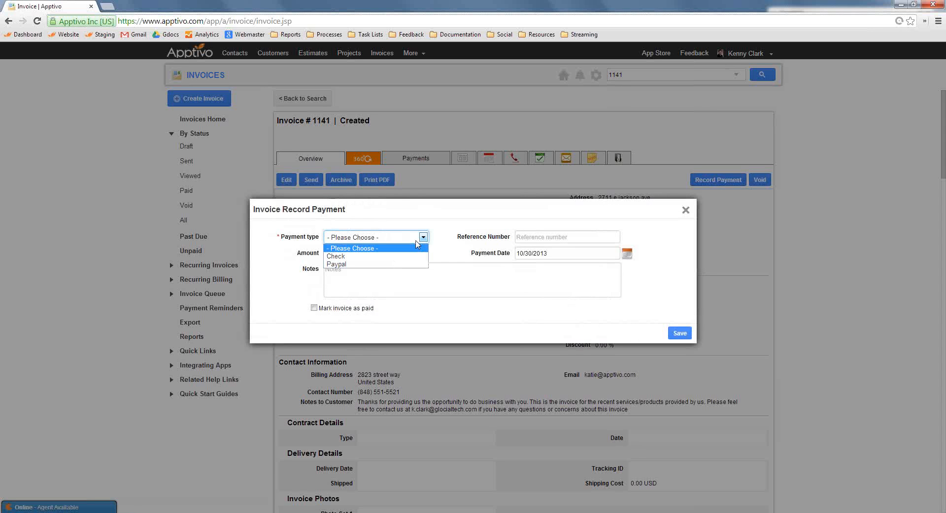
left_click(396, 256)
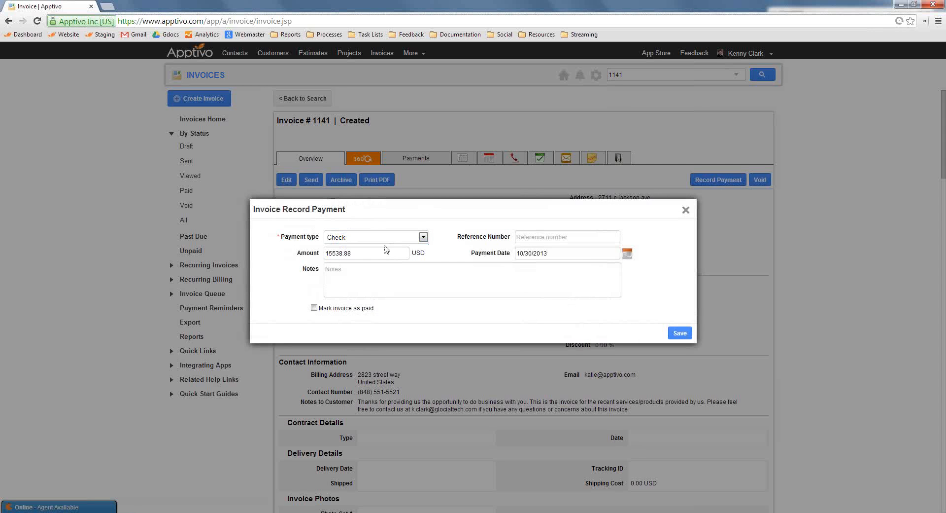
left_click(522, 237)
type("995")
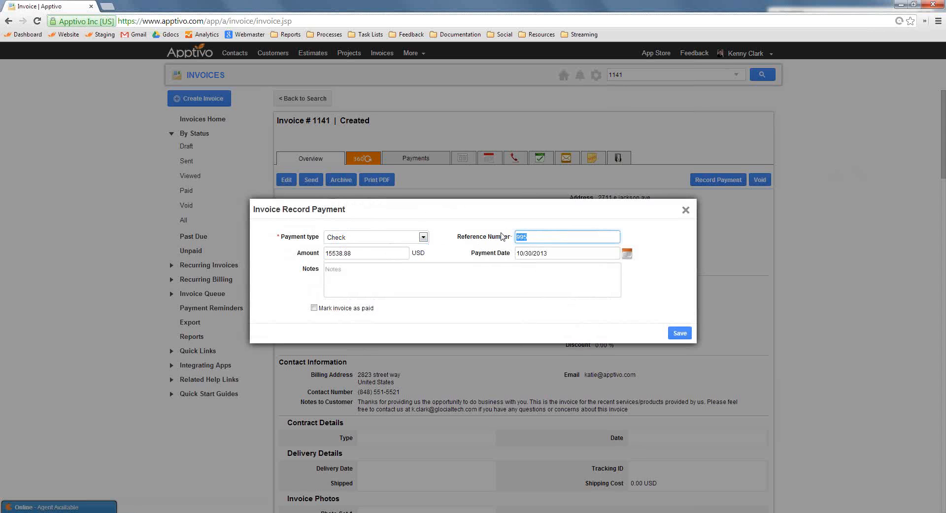
left_click(463, 253)
double_click(361, 253)
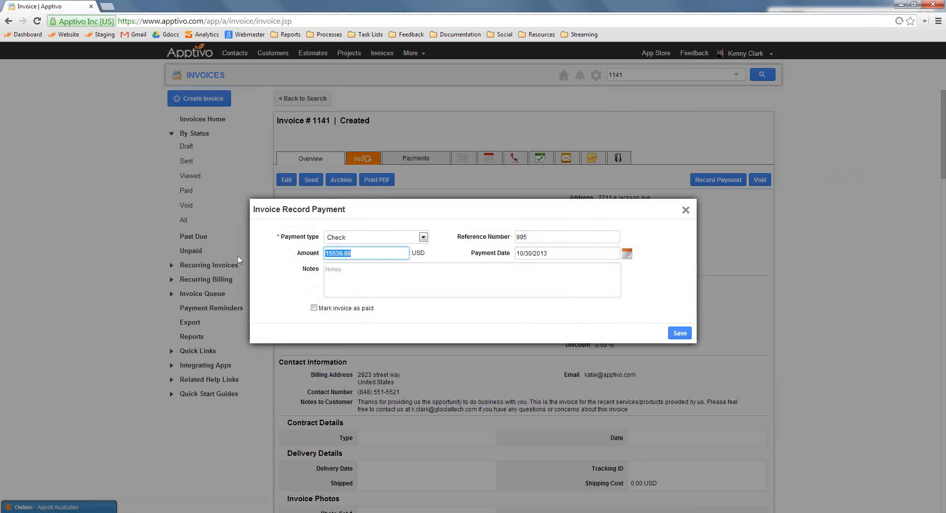
left_click(314, 308)
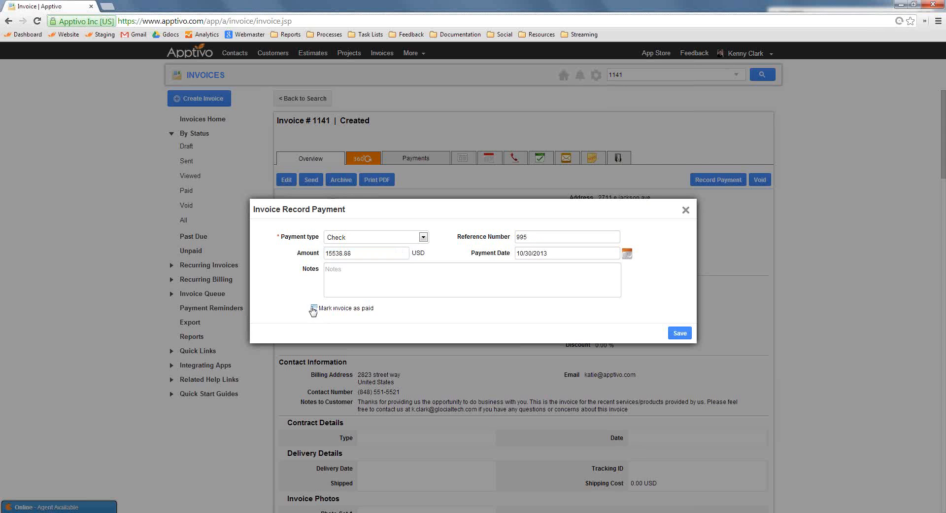
left_click(686, 335)
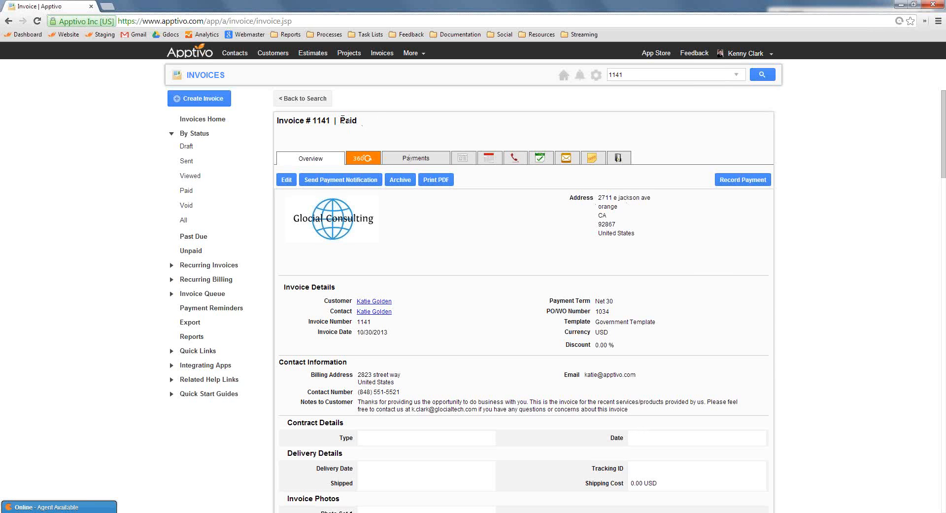
left_click_drag(342, 120, 276, 120)
left_click(403, 120)
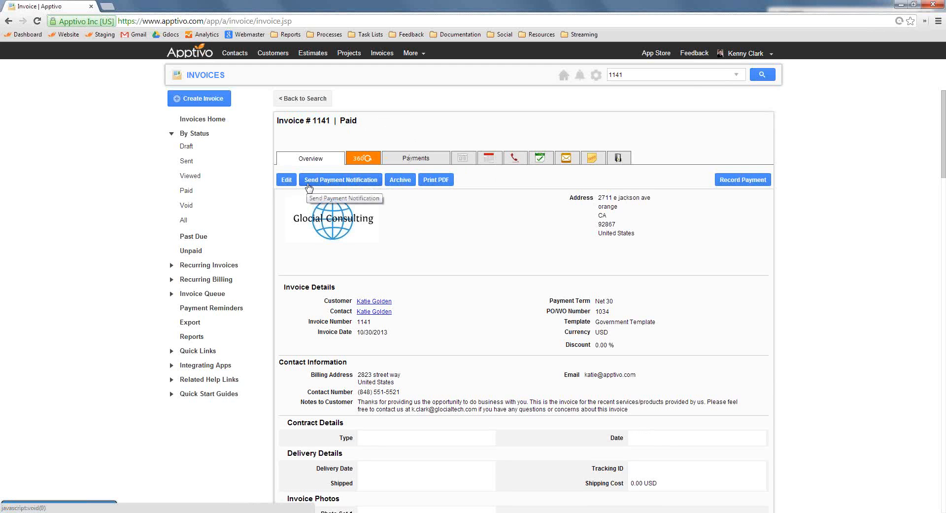
Prepare a payment notification email for the paid invoice and open its attached invoice PDF
left_click(335, 181)
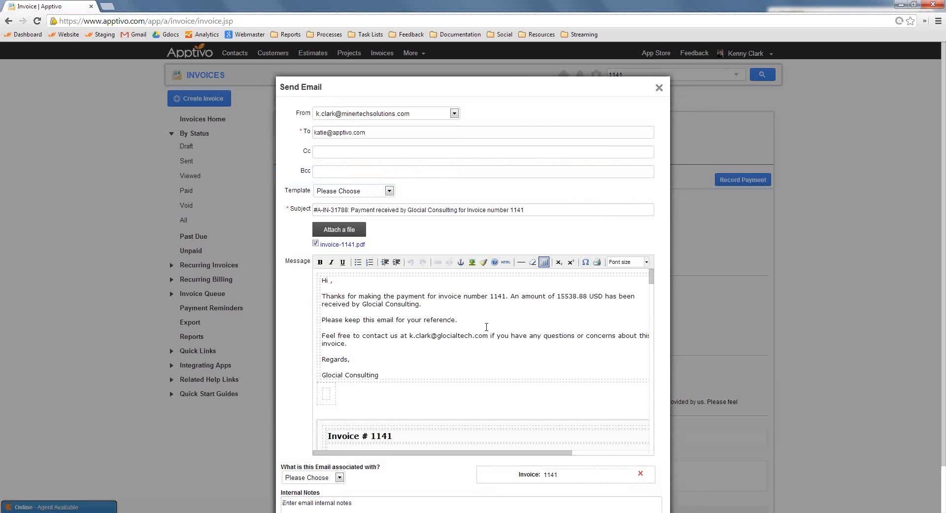
left_click_drag(487, 326, 323, 295)
left_click(343, 245)
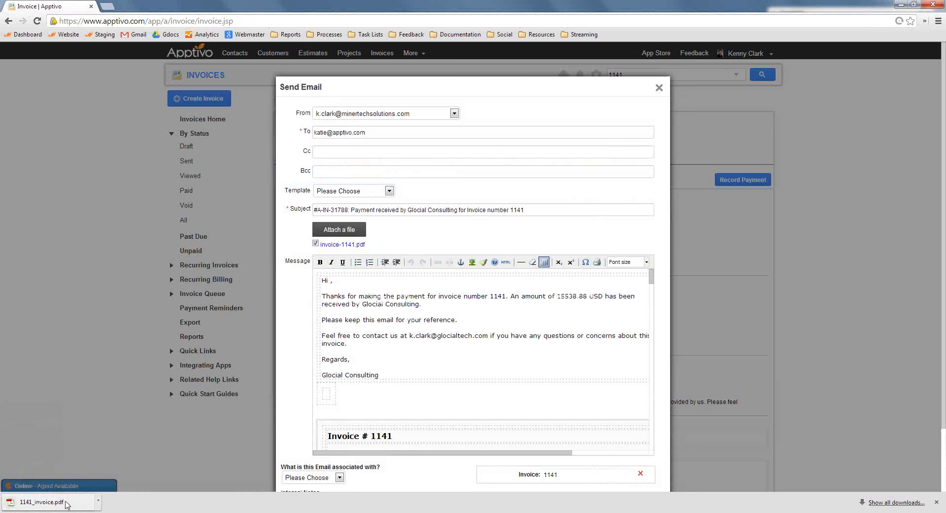
Read the invoice PDF through its payment totals, work order and resolution summaries, then close it and the unsent notification email
scroll(302, 285, "down", 20)
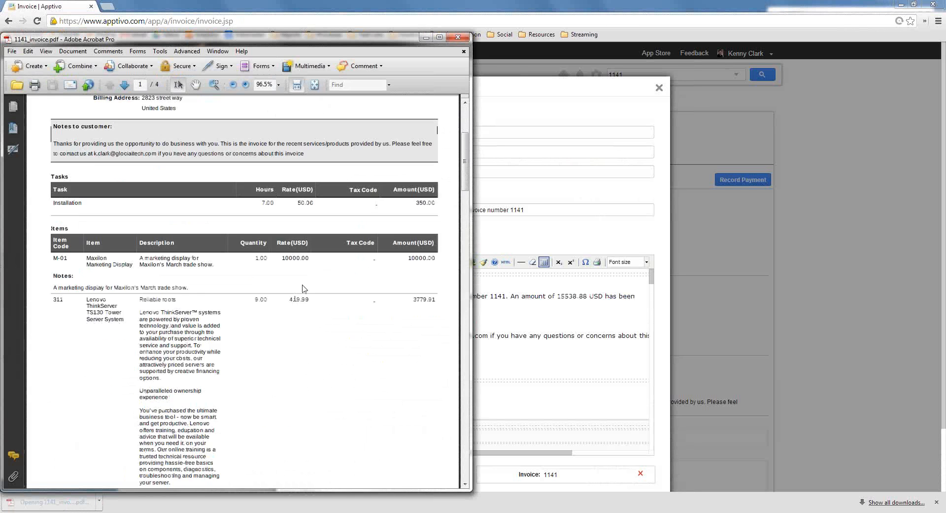
scroll(377, 337, "down", 5)
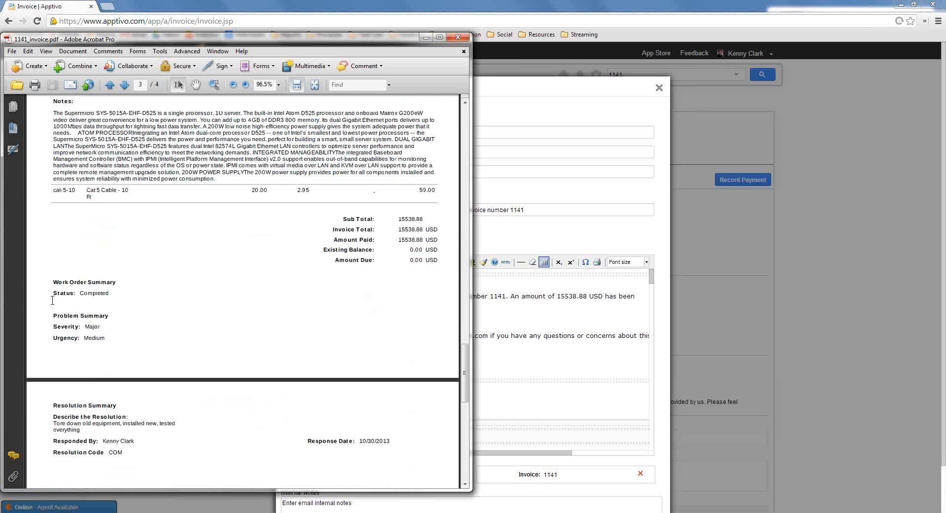
left_click_drag(61, 282, 202, 452)
left_click(202, 452)
left_click(468, 40)
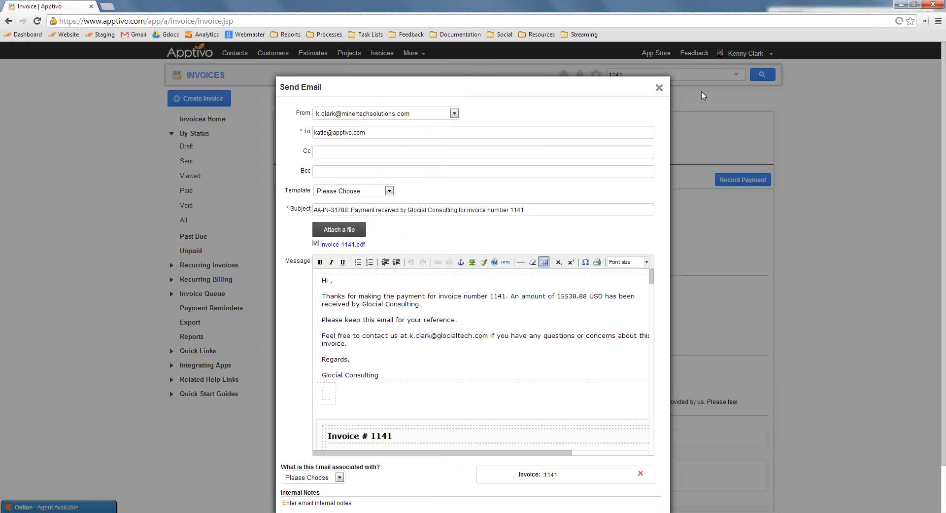
left_click(659, 89)
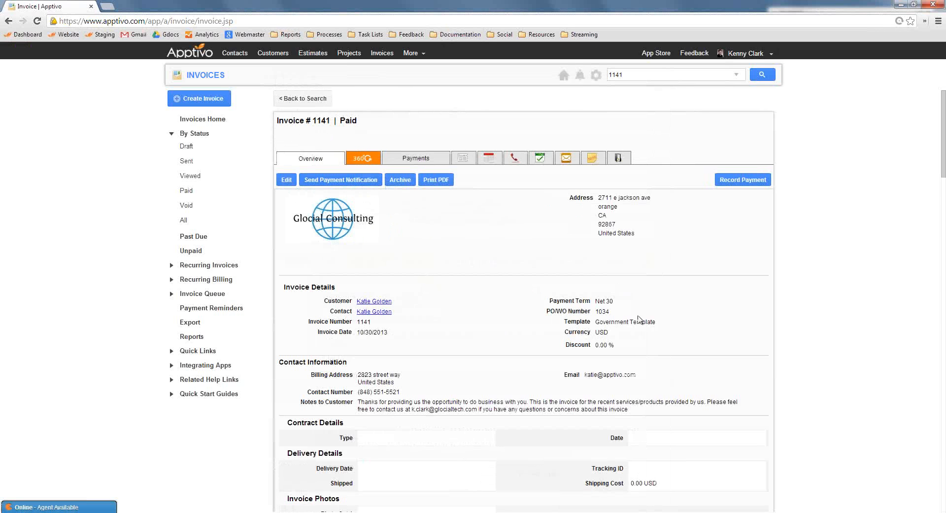
List the invoices with Sent status and open Maxilon's invoice 1105
scroll(611, 253, "down", 6)
scroll(537, 238, "up", 6)
left_click(188, 162)
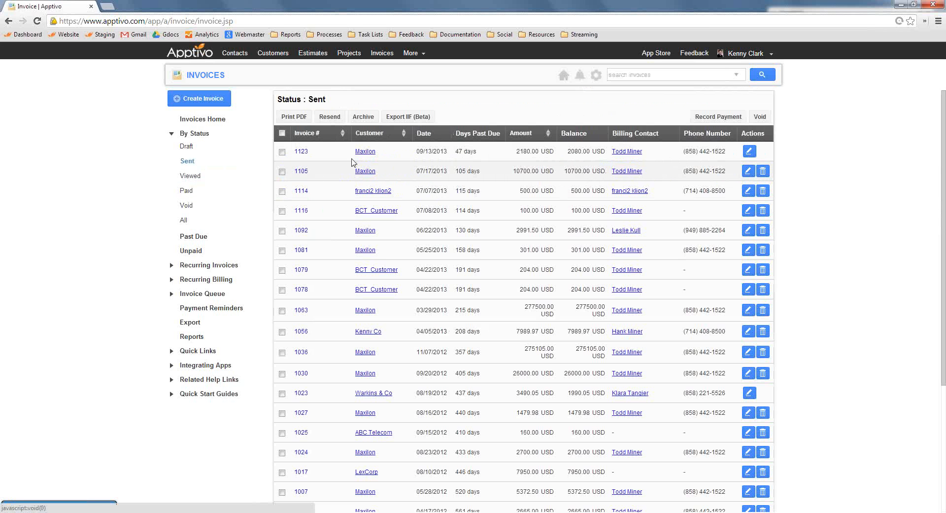
left_click(301, 171)
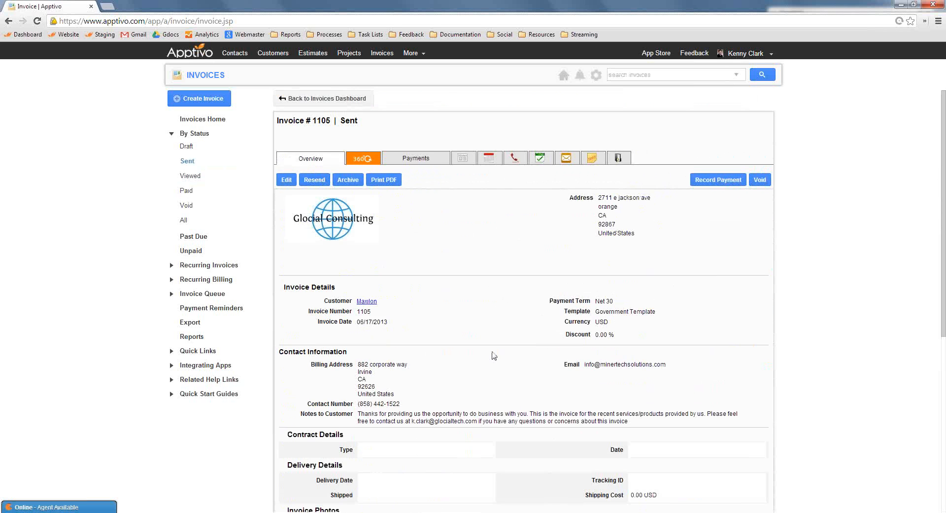
Record a Check payment of 5000.00 USD against the invoice without marking it as paid, and save
left_click(726, 183)
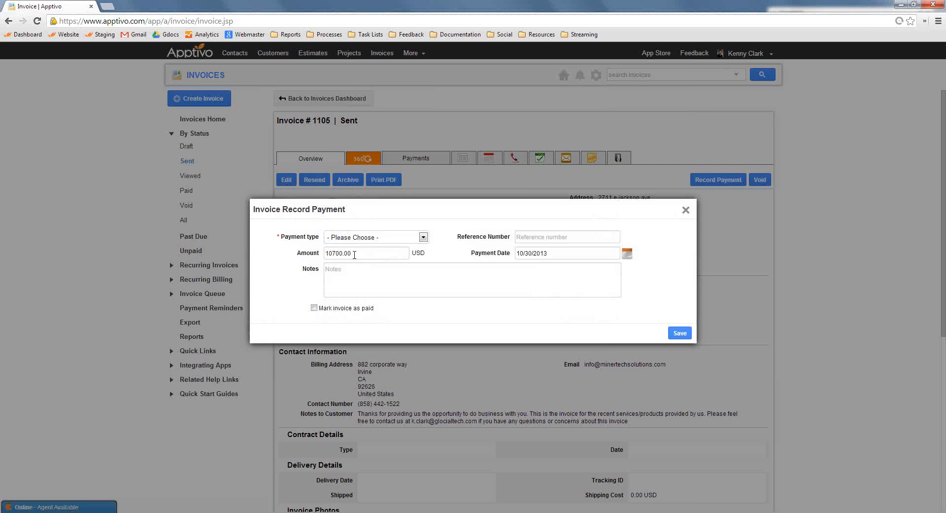
left_click(374, 238)
left_click(362, 257)
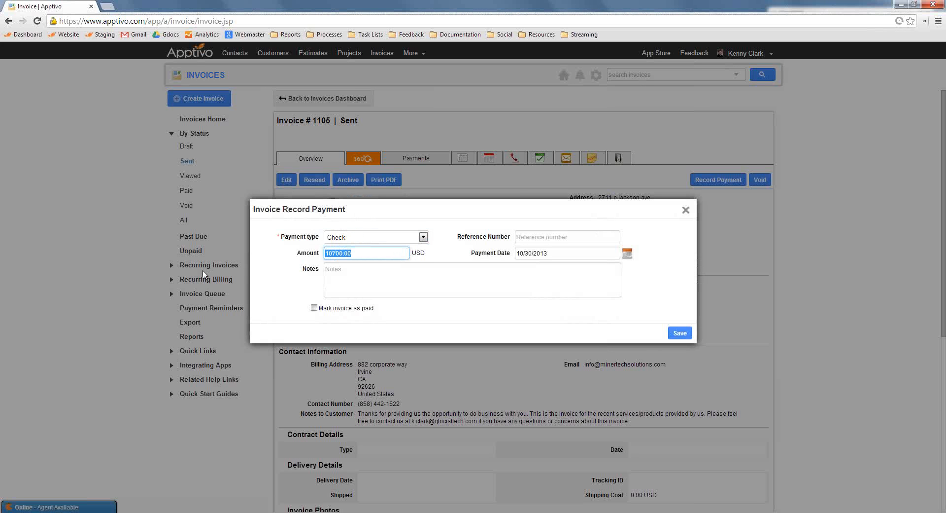
type("50")
left_click_drag(339, 309, 319, 308)
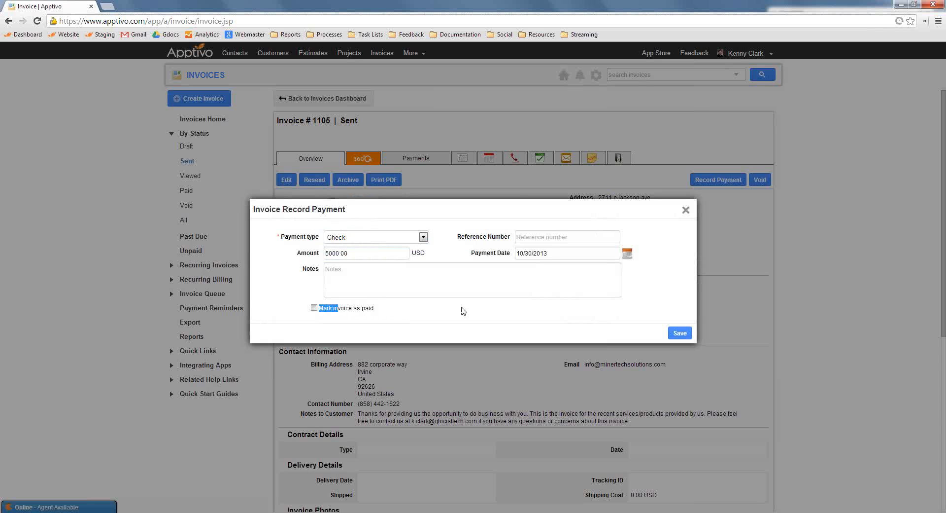
left_click(680, 333)
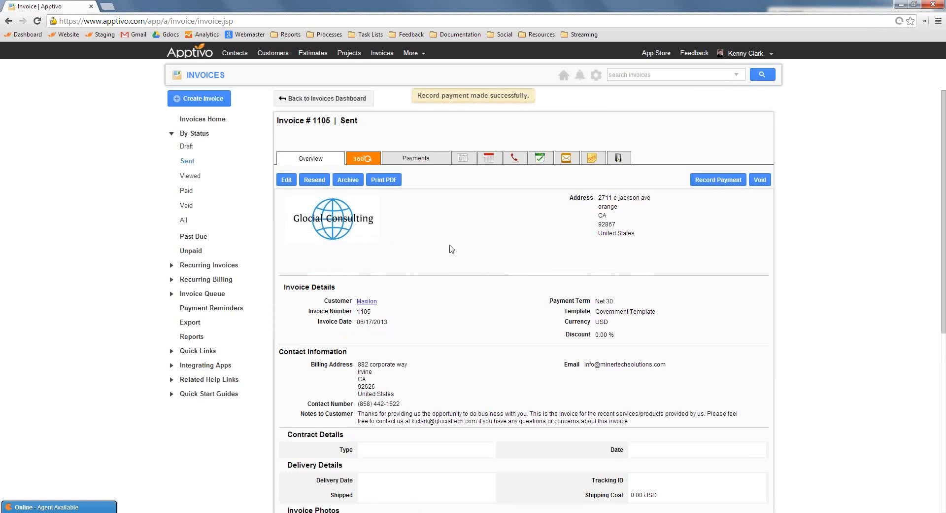
Check the invoice's status, generate its printable PDF, keep the download and open it
triple_click(343, 121)
left_click(480, 274)
left_click(383, 181)
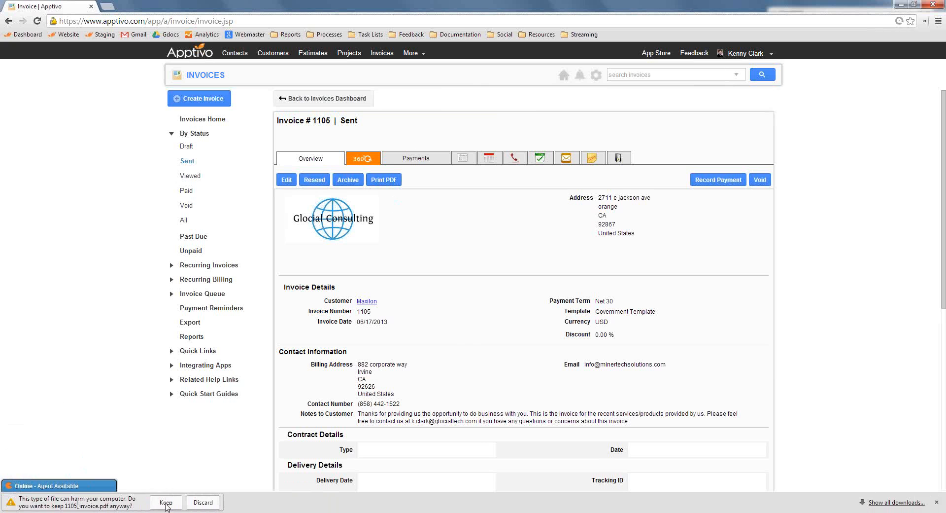
left_click(166, 502)
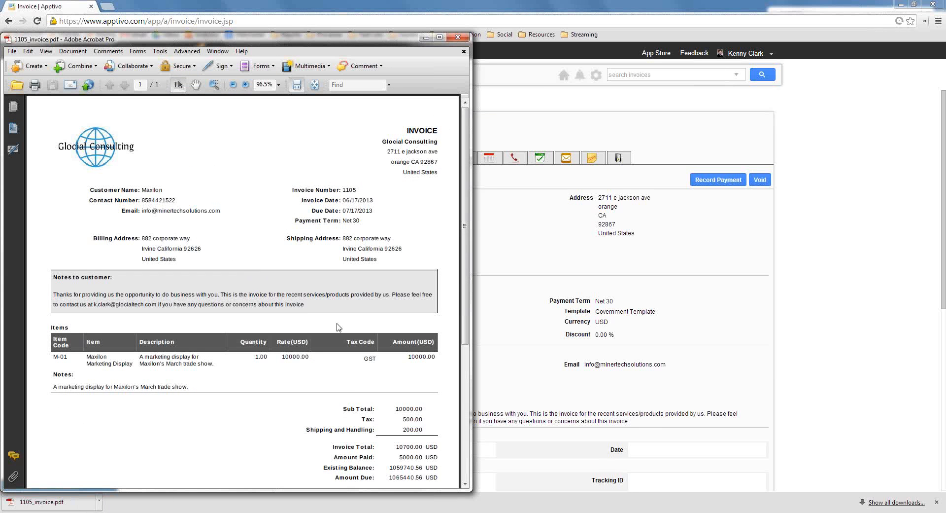
Examine the amount paid, existing balance and amount due in the invoice PDF, then close it
scroll(338, 327, "down", 5)
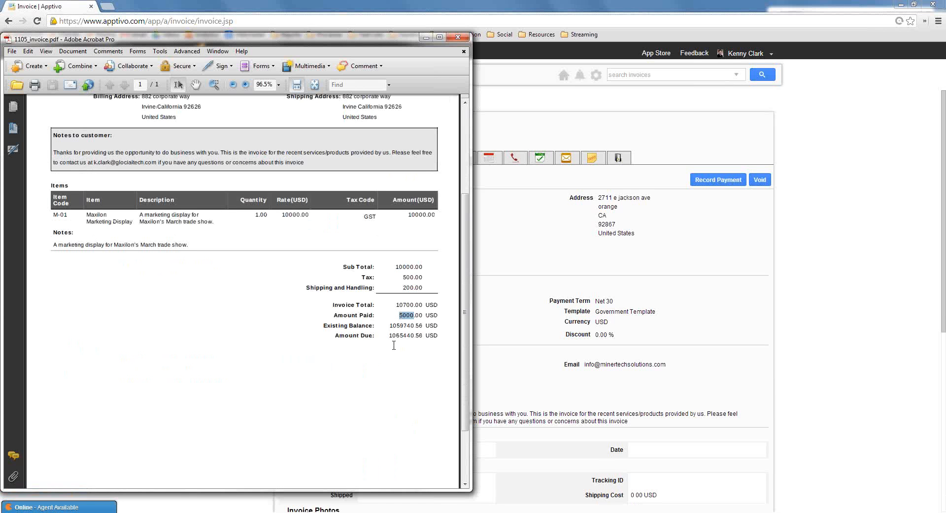
left_click_drag(407, 321, 426, 337)
left_click(429, 337)
left_click_drag(360, 326, 391, 326)
left_click(417, 325)
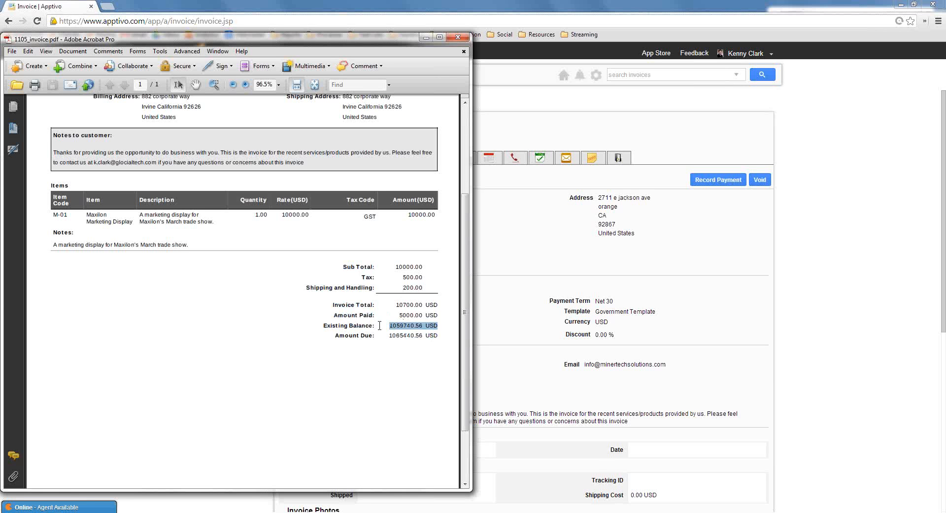
left_click(365, 342)
left_click_drag(441, 323, 391, 327)
left_click(457, 37)
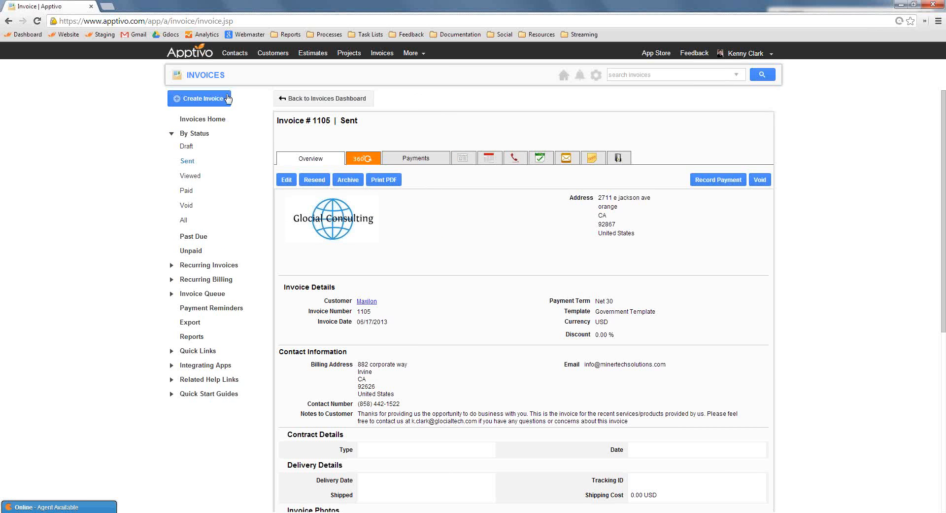
Start a new invoice that includes Items and choose Maxilon as the customer
left_click(197, 98)
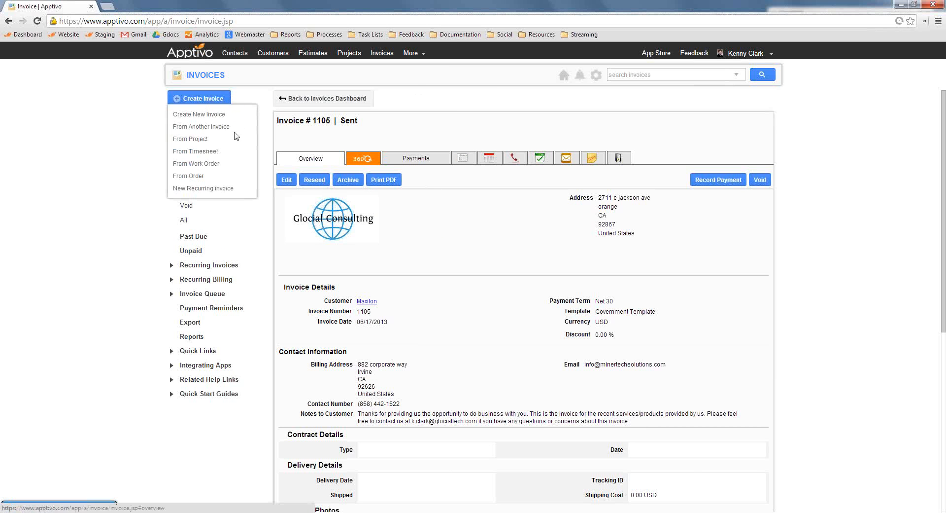
left_click(206, 115)
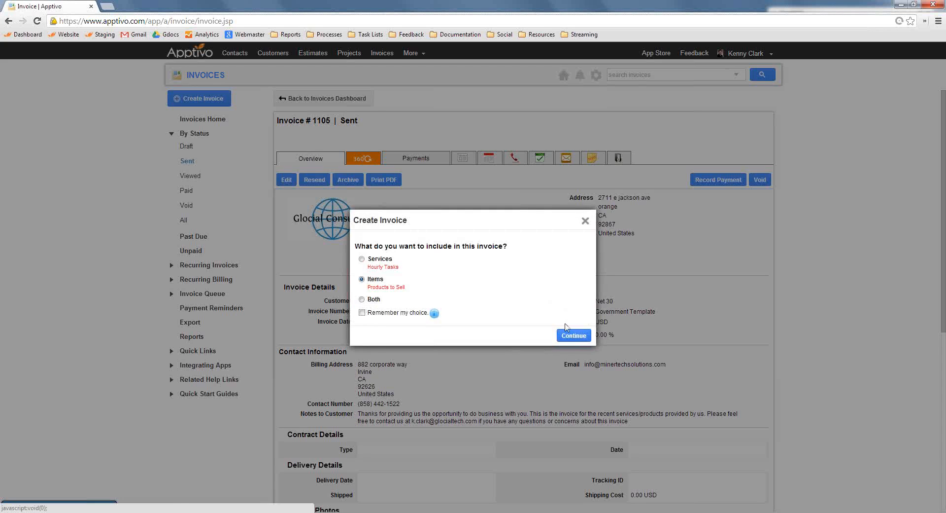
left_click(573, 334)
type("maxi")
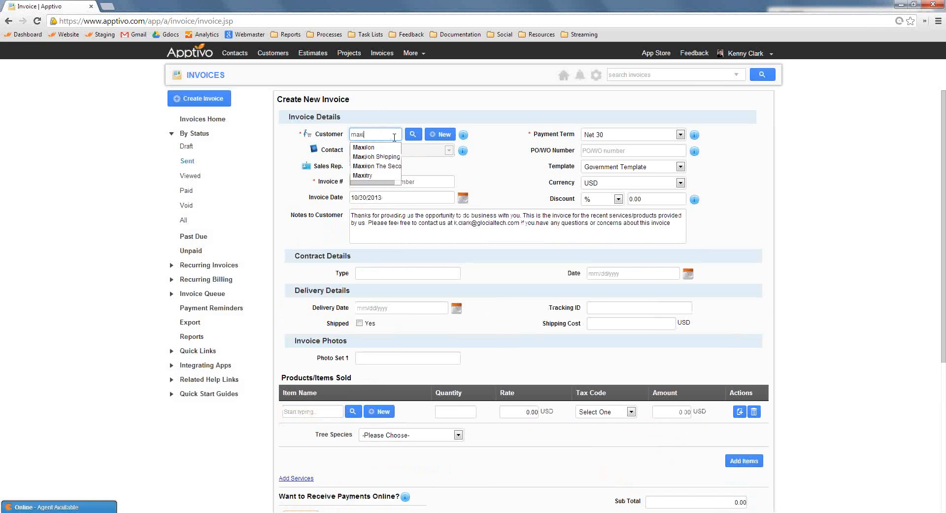
left_click(367, 147)
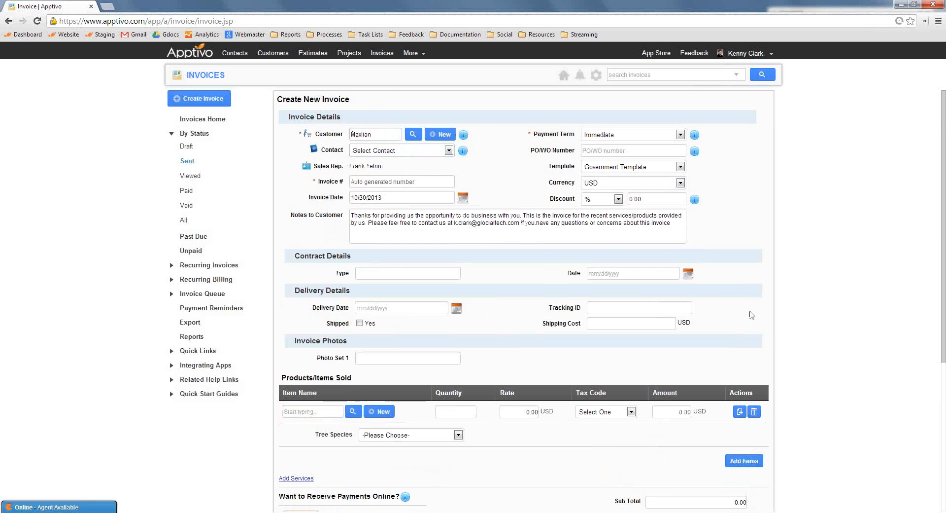
Try to apply 2000 USD of the customer's available credits to the invoice before adding any items
scroll(783, 351, "down", 5)
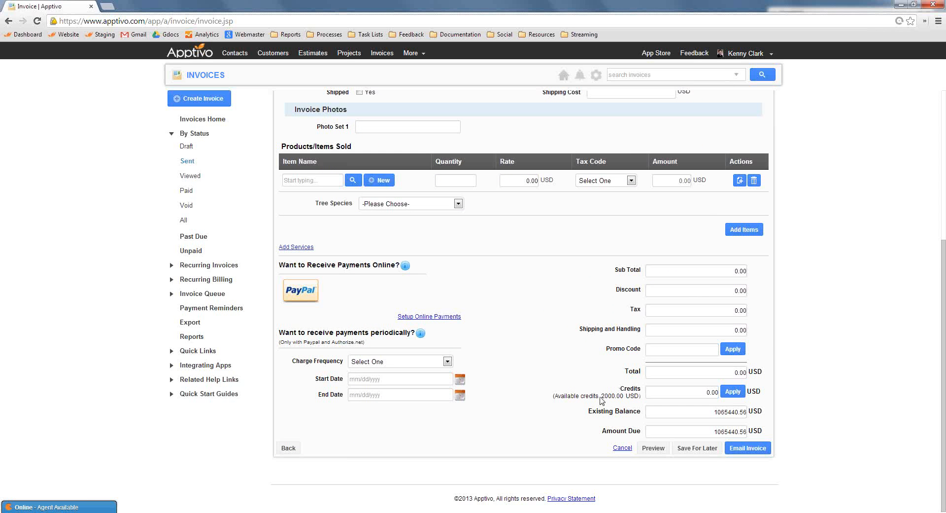
left_click_drag(566, 397, 602, 396)
left_click(699, 392)
left_click_drag(698, 393, 833, 391)
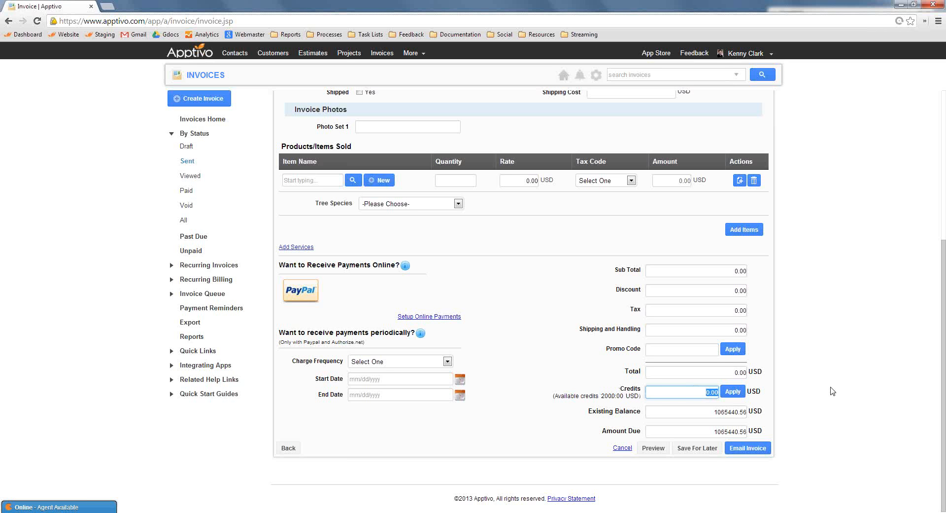
type("2000")
left_click(733, 392)
Add the Maxilon Conference item to the invoice's products sold
scroll(570, 378, "up", 5)
left_click(319, 410)
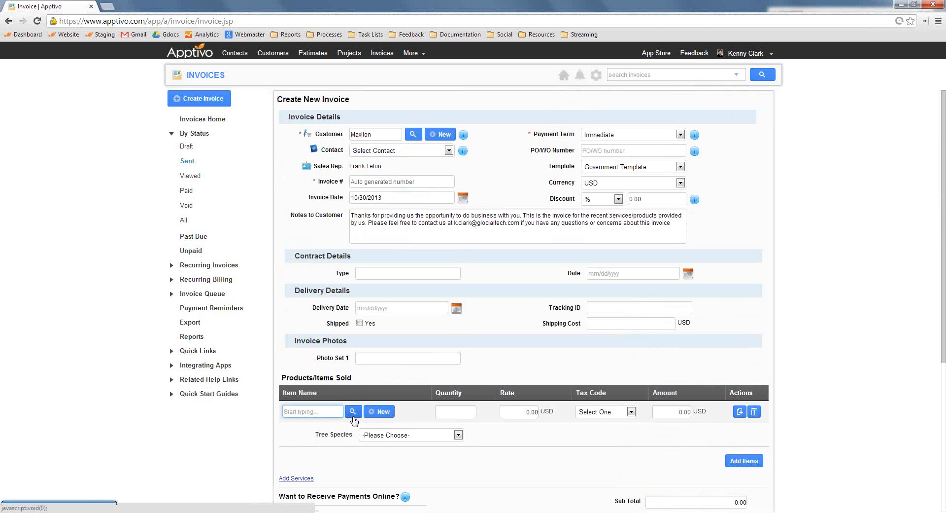
type("maxi")
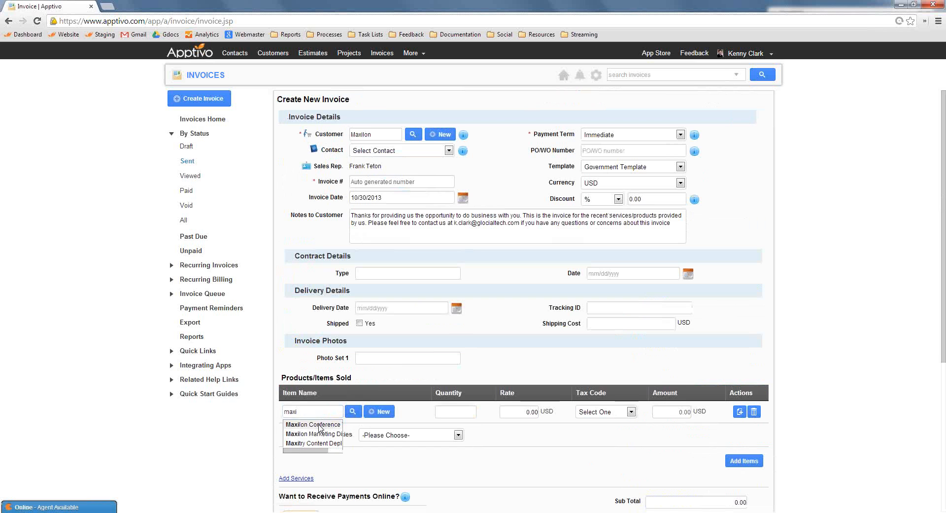
left_click(320, 427)
Apply 2000 USD of the available credits to the invoice containing the conference item
scroll(702, 391, "down", 5)
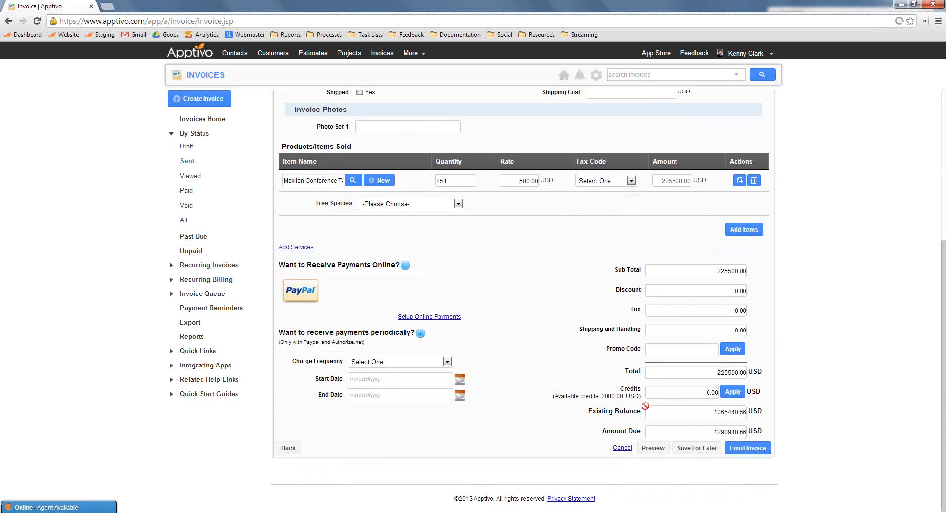
left_click(702, 392)
type("2000")
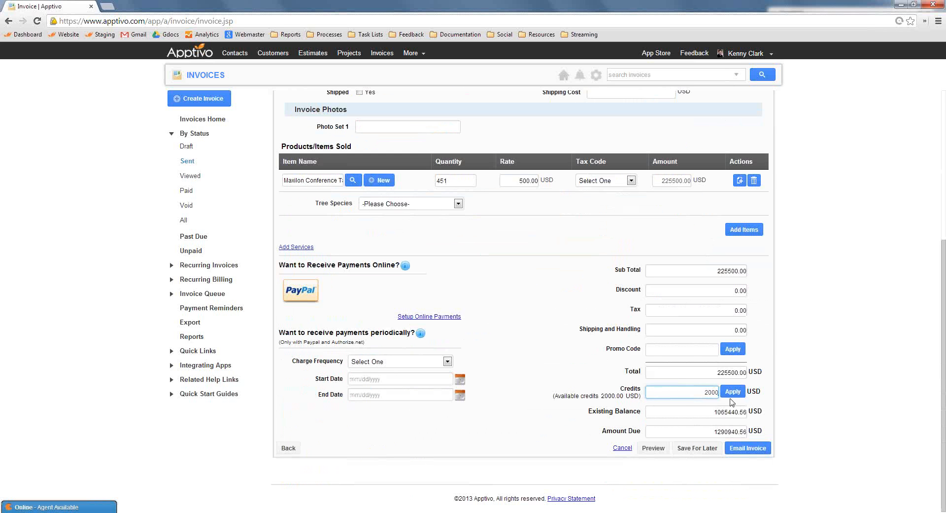
left_click(733, 392)
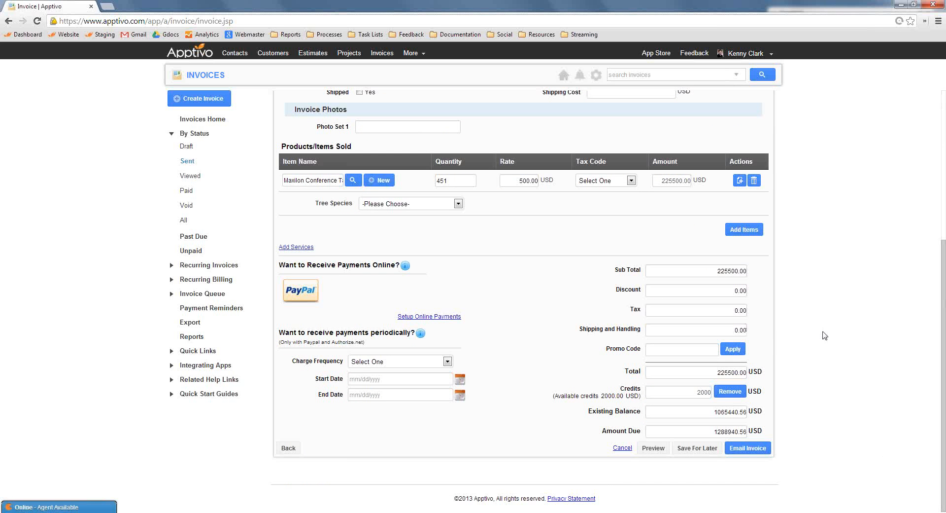
scroll(869, 393, "up", 5)
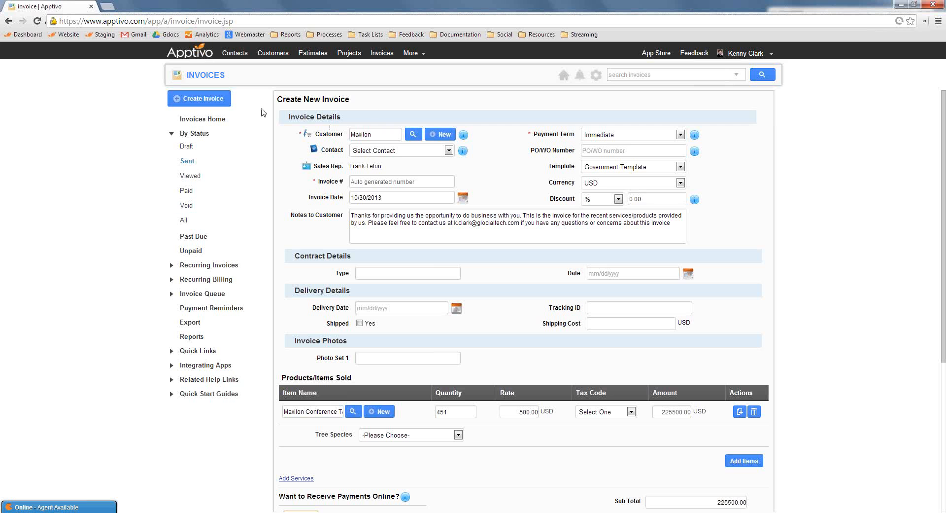
Open the Customers app, search for the paid invoice's customer by first name and open the customer record
left_click(277, 54)
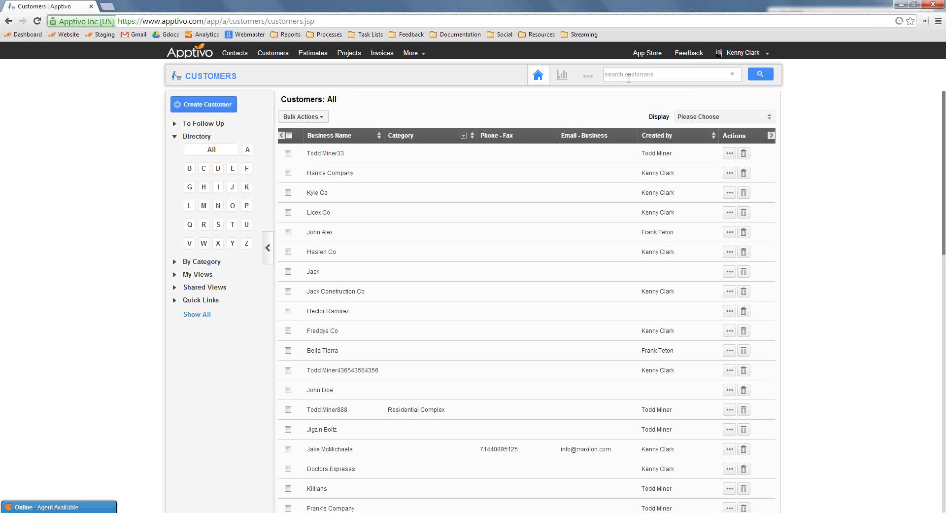
type("katie")
key("Return")
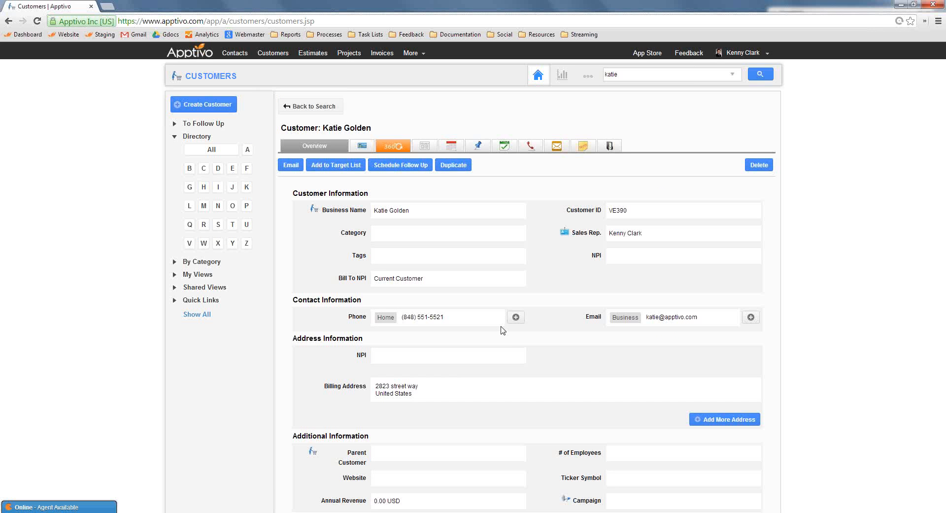
Open the customer's news feed and review its oldest entries, covering customer creation, lead conversion, contact and opportunity
left_click(425, 146)
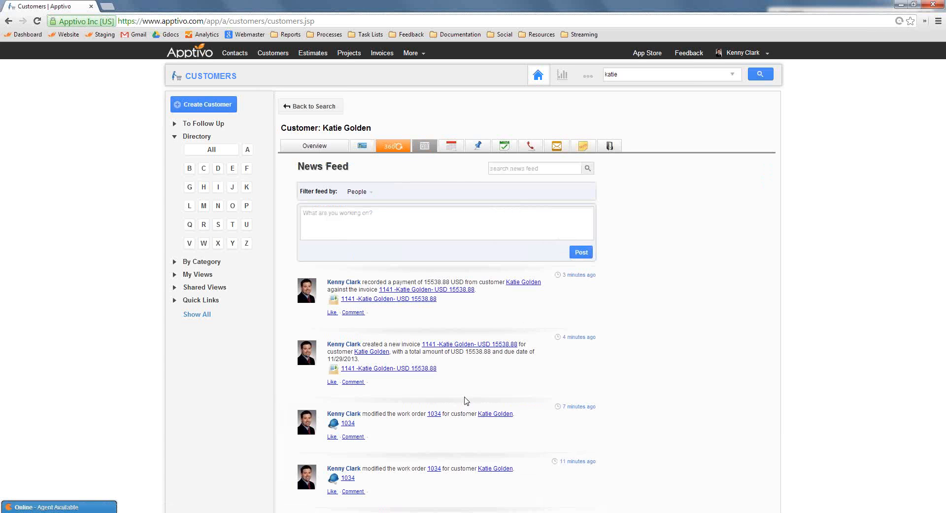
scroll(450, 420, "down", 10)
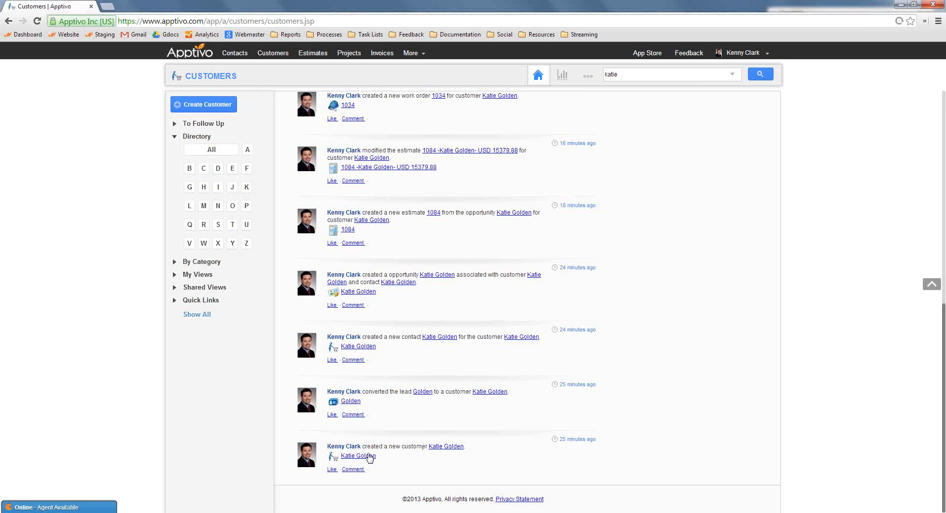
left_click_drag(412, 461, 376, 421)
left_click(422, 434)
scroll(418, 444, "up", 2)
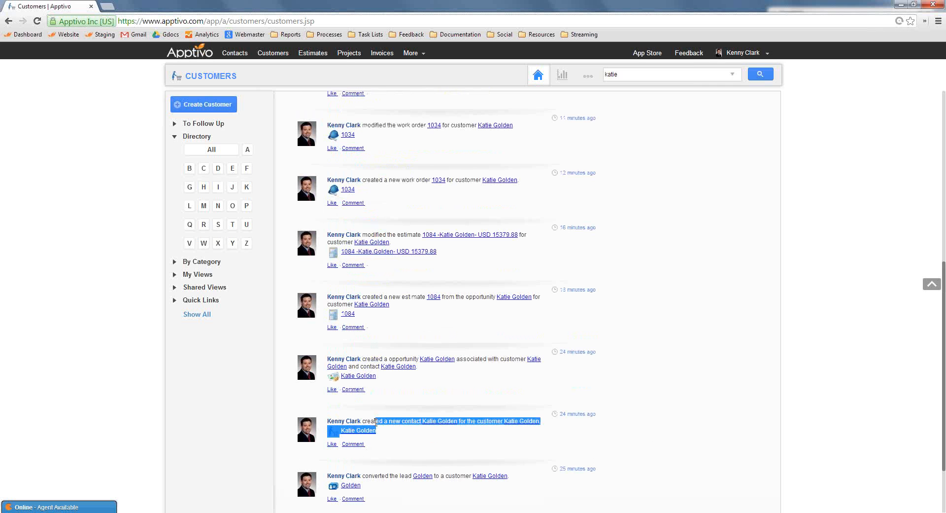
left_click_drag(377, 375, 284, 351)
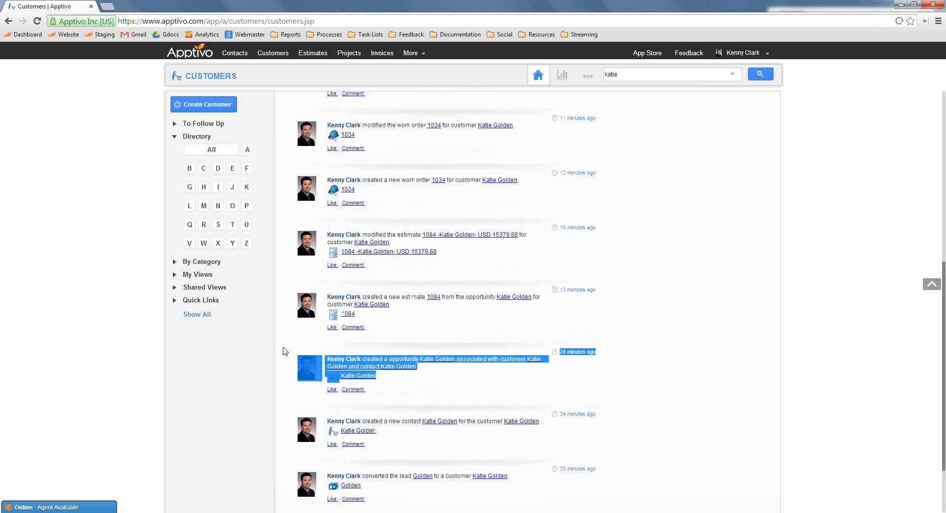
left_click(394, 336)
scroll(433, 342, "up", 2)
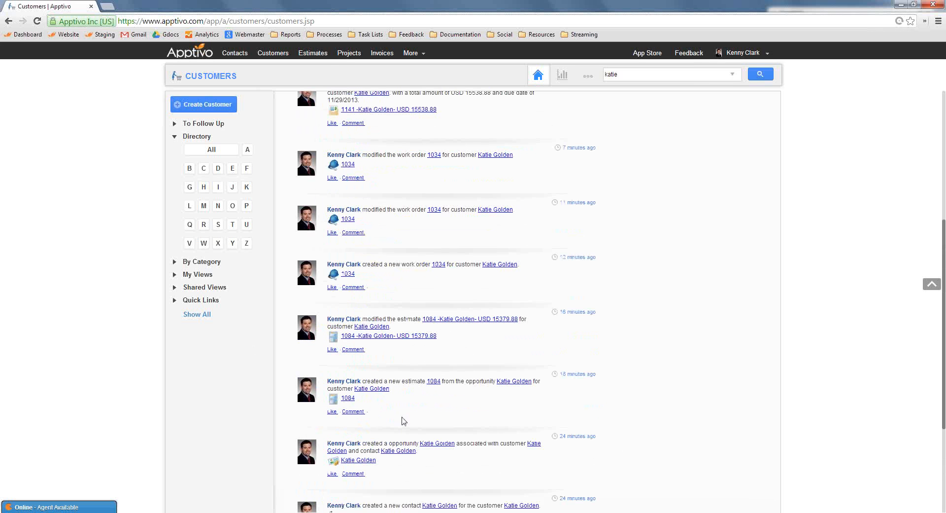
Review the news feed entries for the customer's estimate, work order, invoice and recorded payment
left_click_drag(403, 418, 348, 386)
left_click_drag(482, 338, 400, 336)
triple_click(371, 326)
left_click(492, 341)
scroll(423, 323, "up", 2)
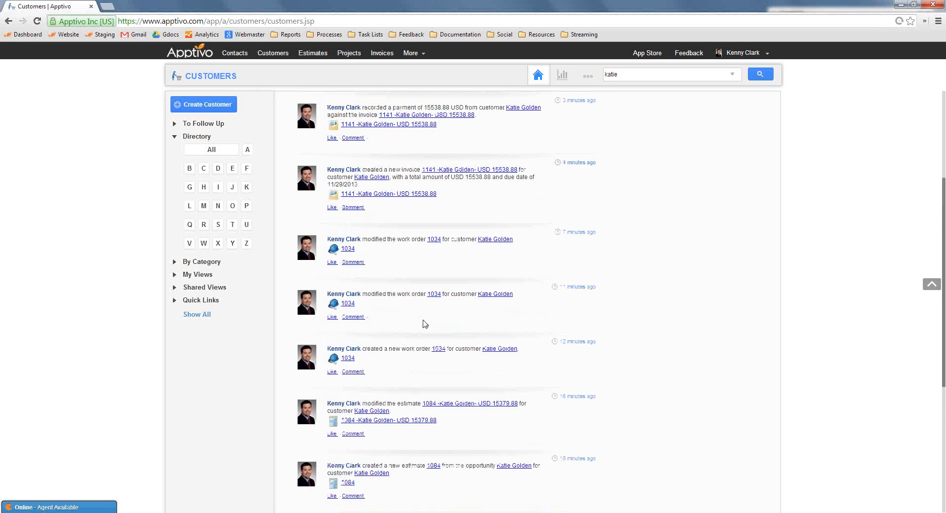
left_click_drag(407, 294, 356, 292)
left_click(401, 248)
left_click_drag(434, 241, 363, 238)
scroll(386, 254, "up", 4)
left_click_drag(413, 354, 346, 339)
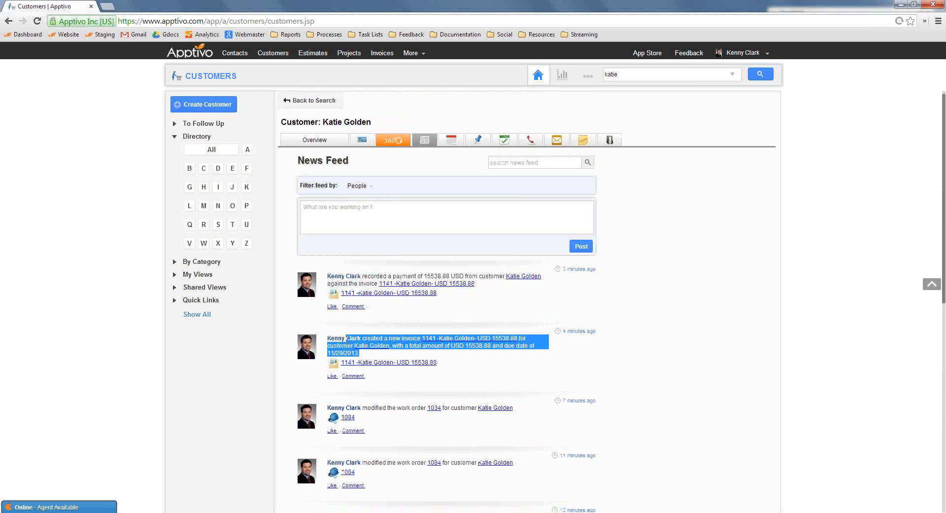
left_click_drag(474, 298, 335, 271)
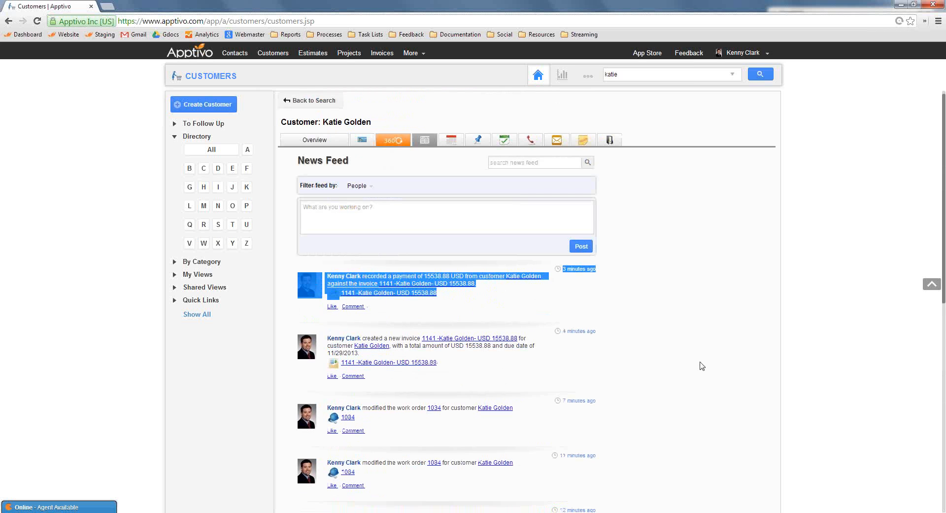
left_click(698, 360)
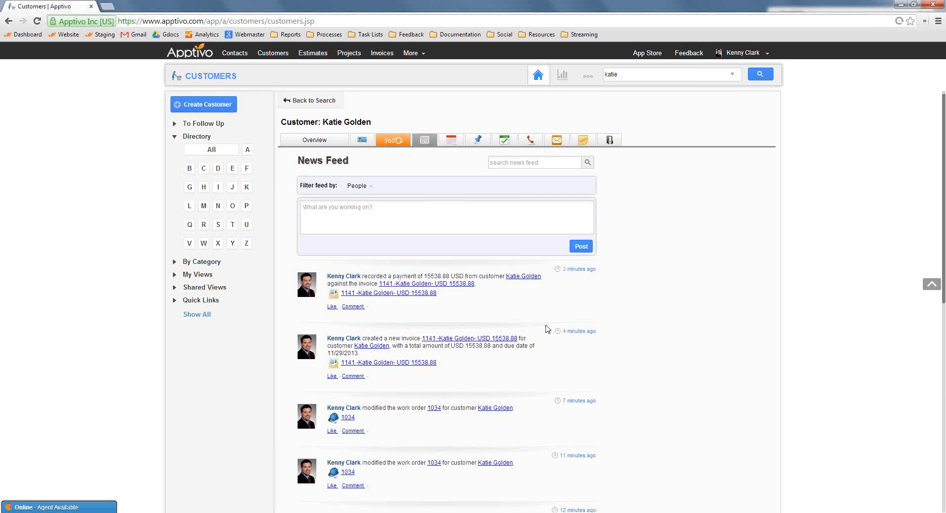
Look over the customer's complete news feed again, from the newest activity down to the oldest
scroll(641, 360, "down", 5)
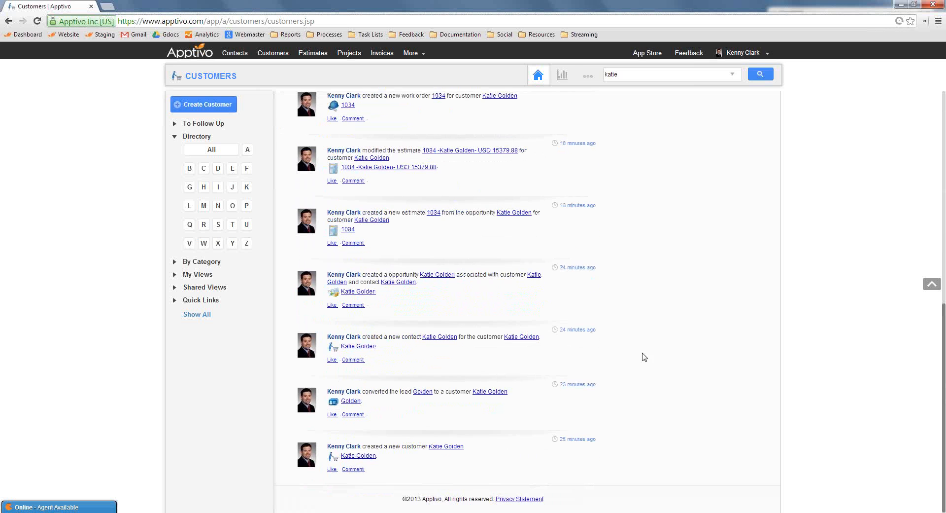
scroll(598, 252, "up", 5)
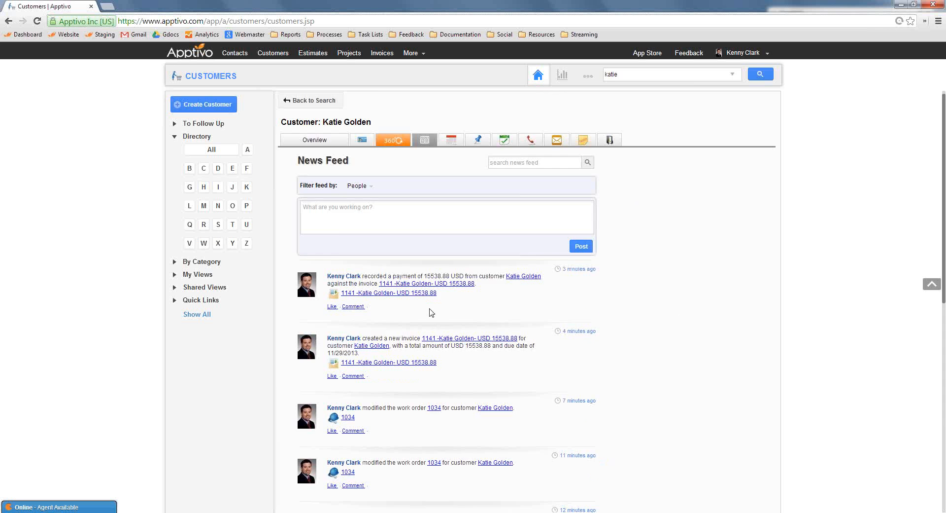
scroll(424, 315, "down", 10)
scroll(516, 366, "up", 5)
scroll(386, 392, "down", 2)
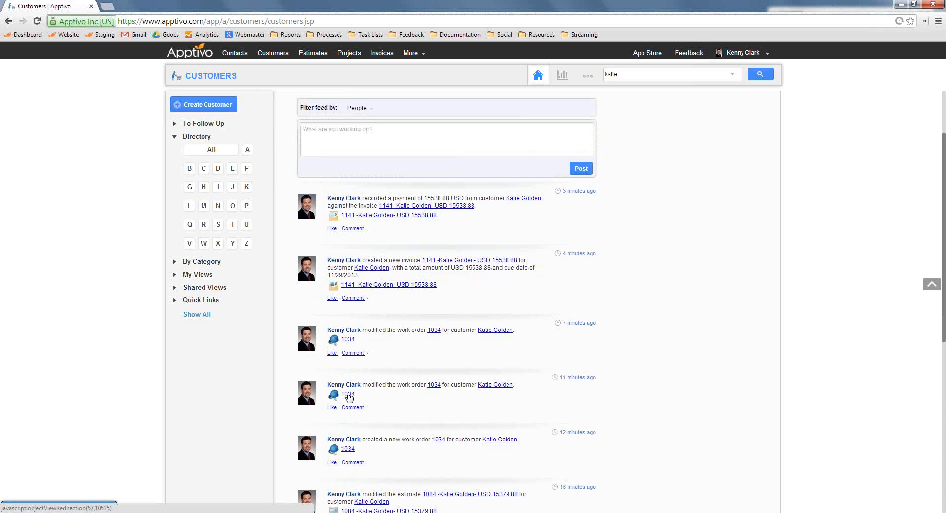
scroll(707, 307, "up", 2)
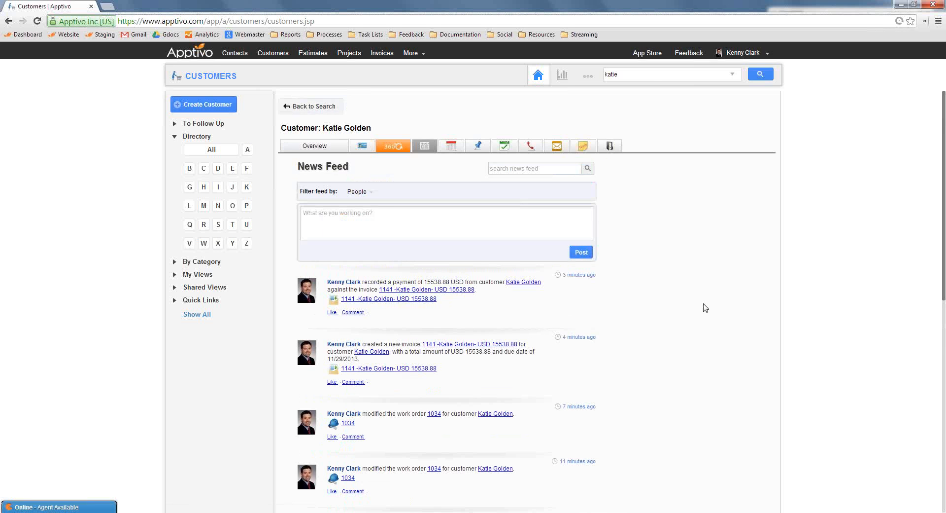
Return to the Invoices app and search the invoices for maxilon
key("alt+Left")
left_click(641, 72)
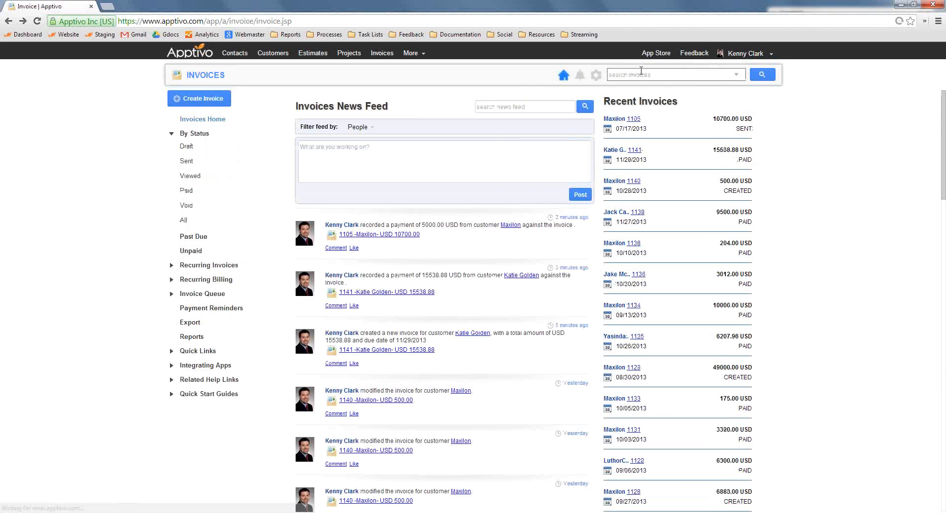
type("maxilon")
key("Return")
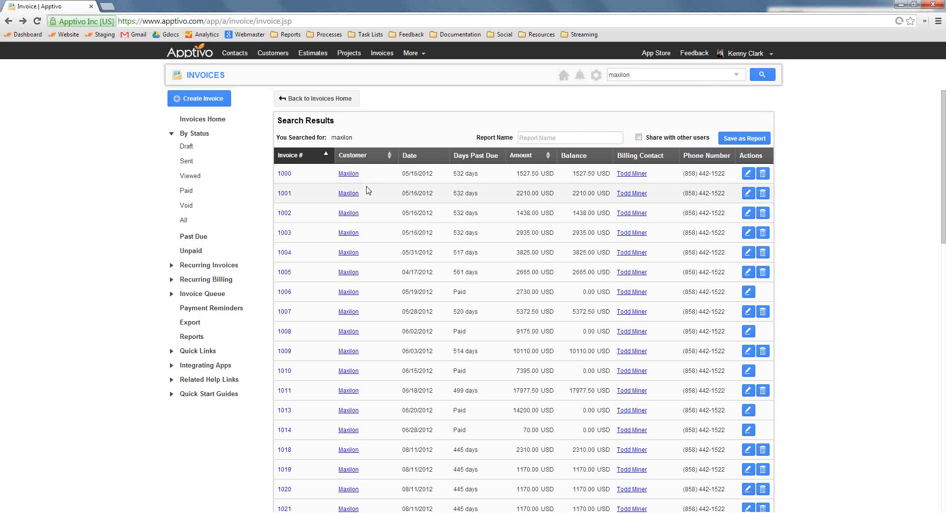
Switch to the Customers app, search for maxilon and open the Maxilon customer record
left_click(272, 53)
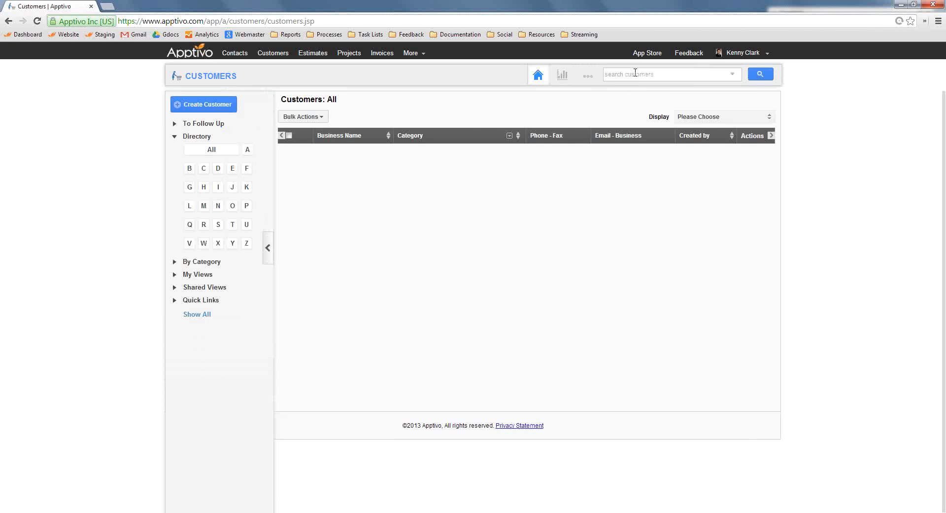
type("maxilon")
key("Return")
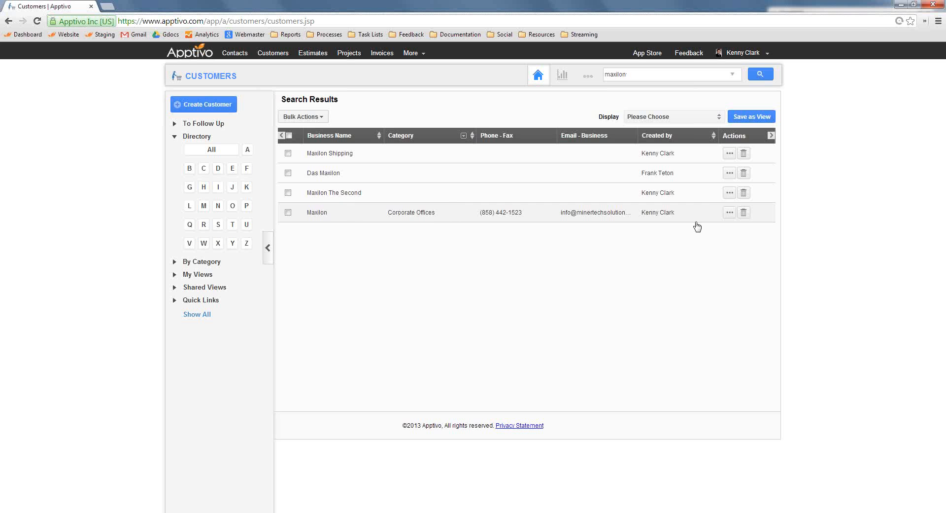
left_click(732, 215)
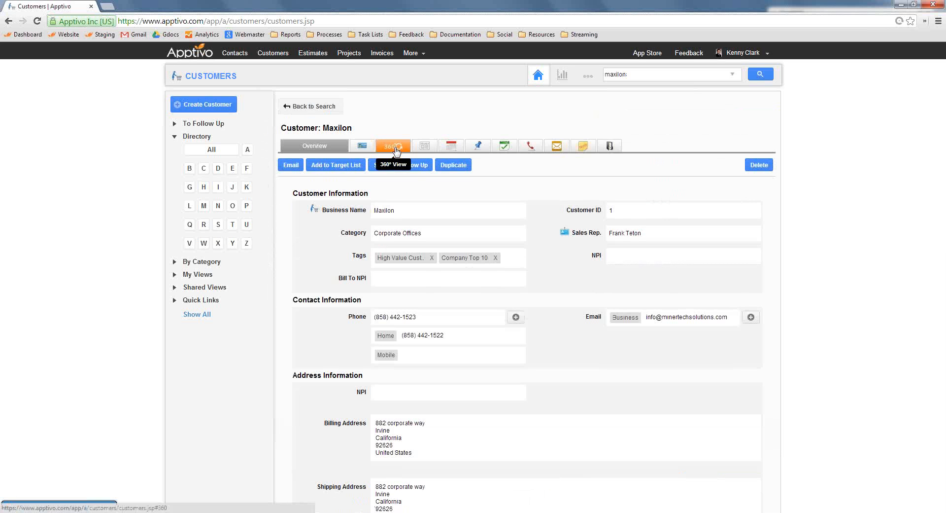
Open Maxilon's 360° View and list its invoices
left_click(394, 148)
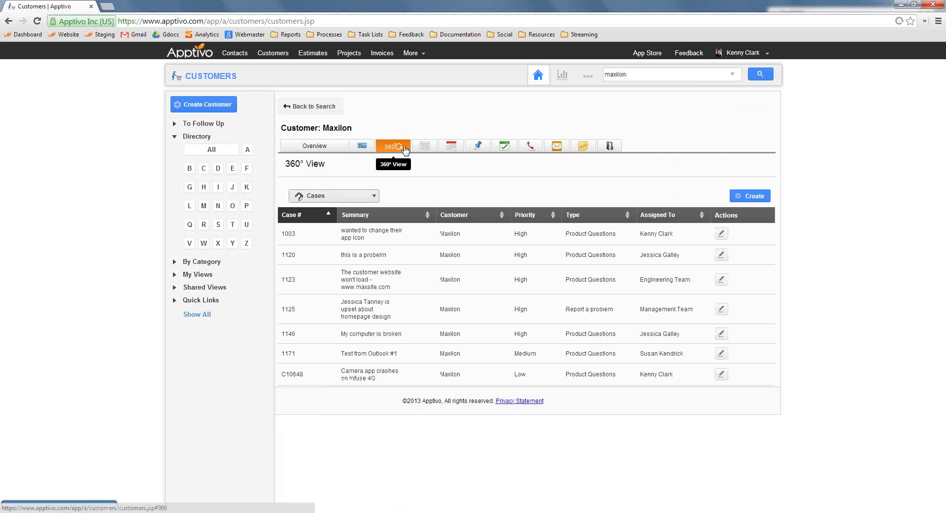
left_click(361, 196)
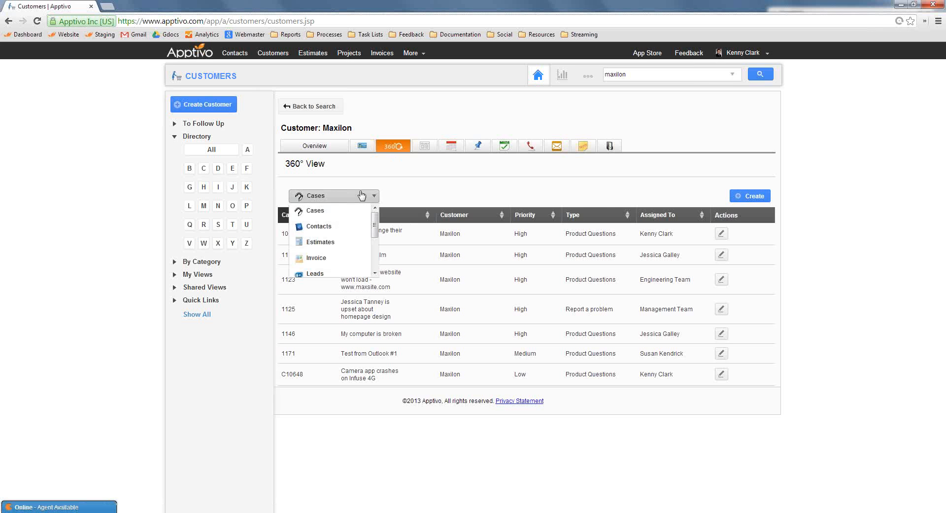
left_click(316, 260)
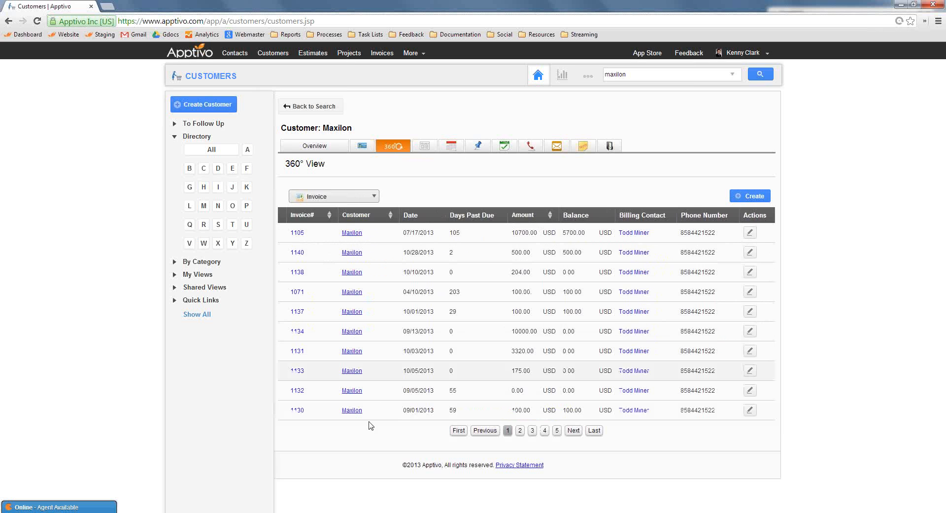
Switch Maxilon's 360° View to its work orders and to its opportunities
left_click(333, 200)
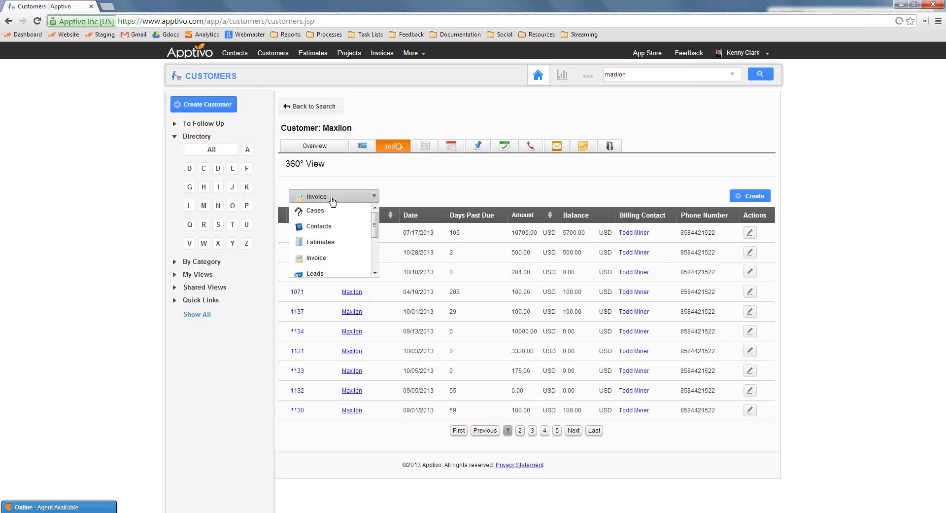
scroll(332, 261, "down", 1)
scroll(329, 261, "up", 1)
scroll(329, 261, "down", 1)
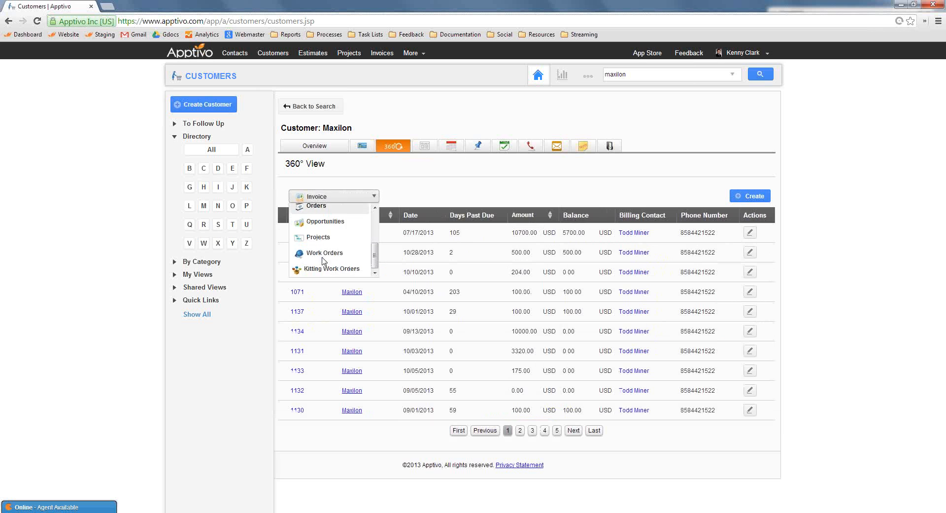
left_click(323, 254)
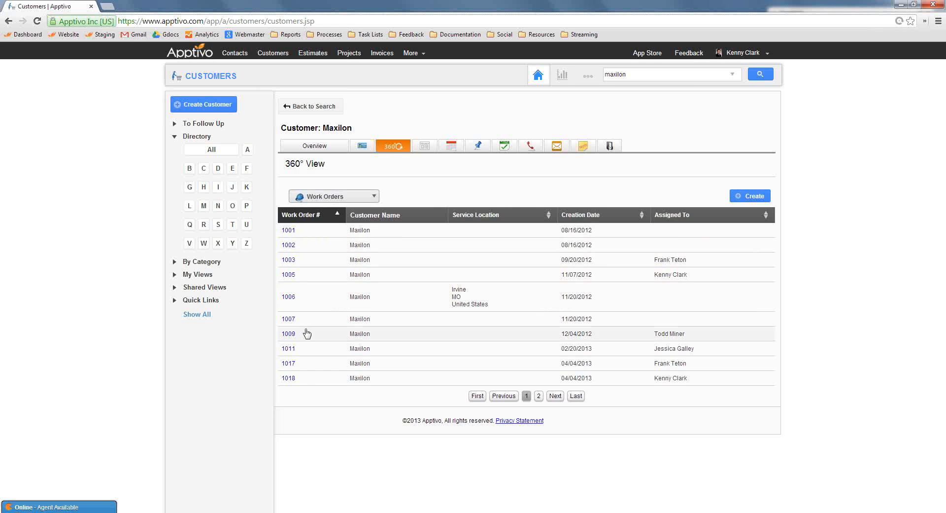
left_click(348, 197)
left_click(325, 222)
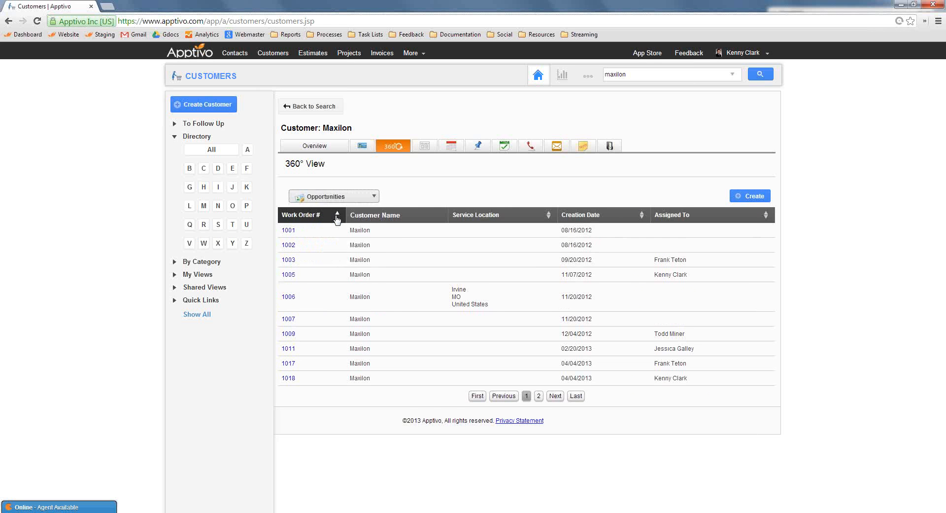
List Maxilon's cases in the 360° View and draft a new case with the summary "blue screen of death, need help!!!"
left_click(322, 197)
scroll(317, 217, "up", 3)
left_click(315, 212)
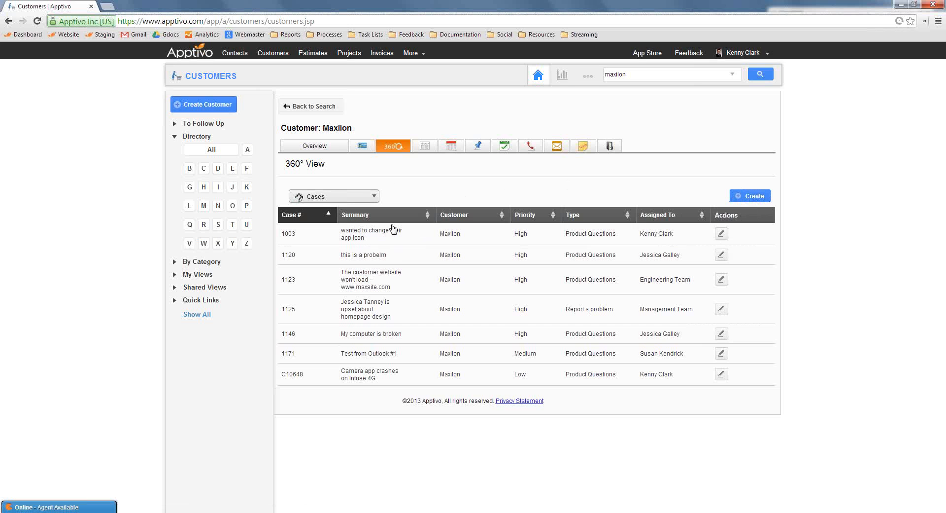
left_click(750, 196)
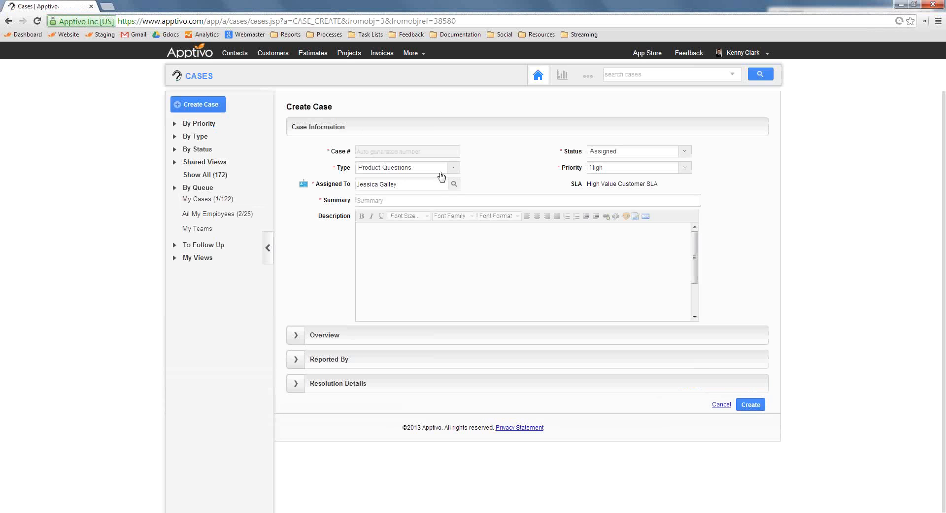
left_click(418, 200)
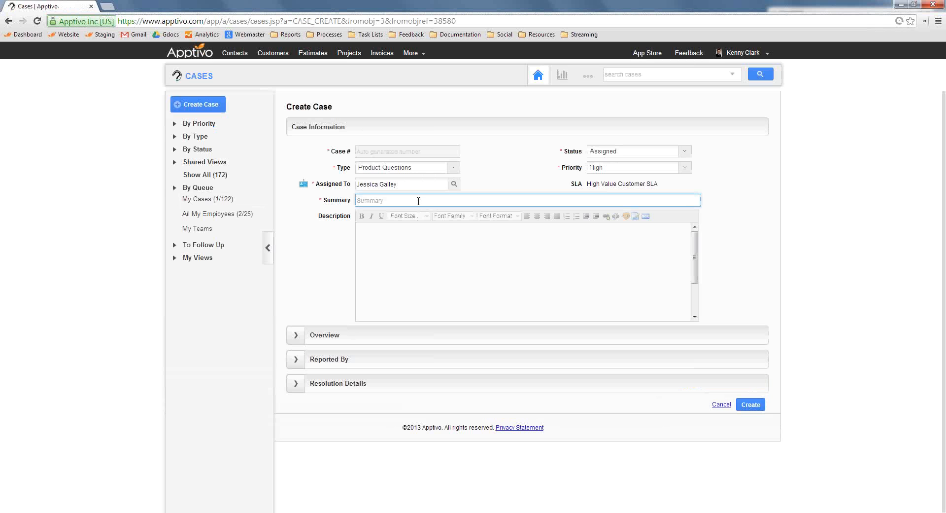
type("blu")
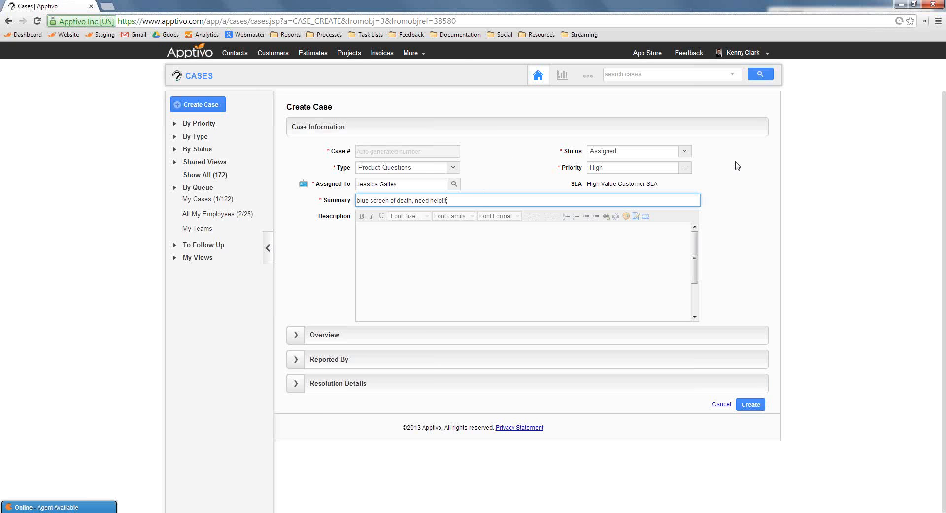
Go back to the Customers app, search for the paid invoice's customer by first name and reopen the customer record
left_click(276, 55)
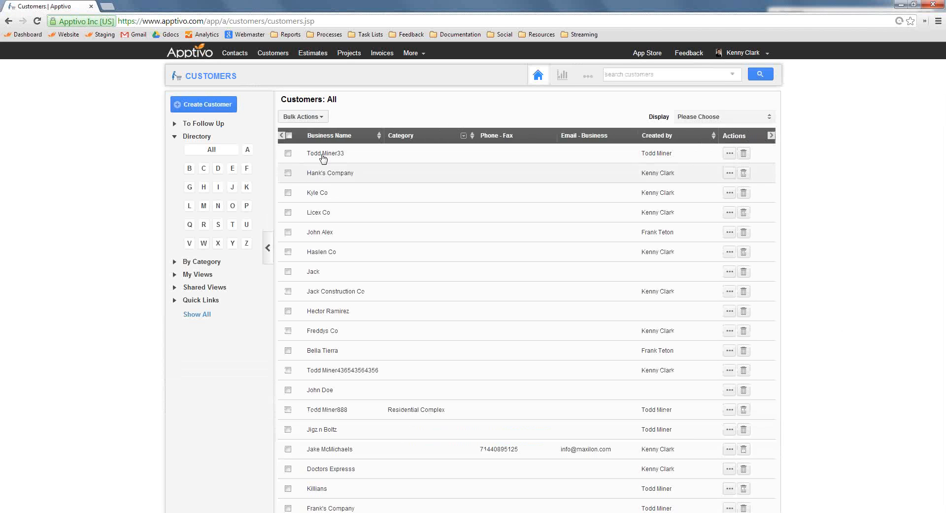
type("katie")
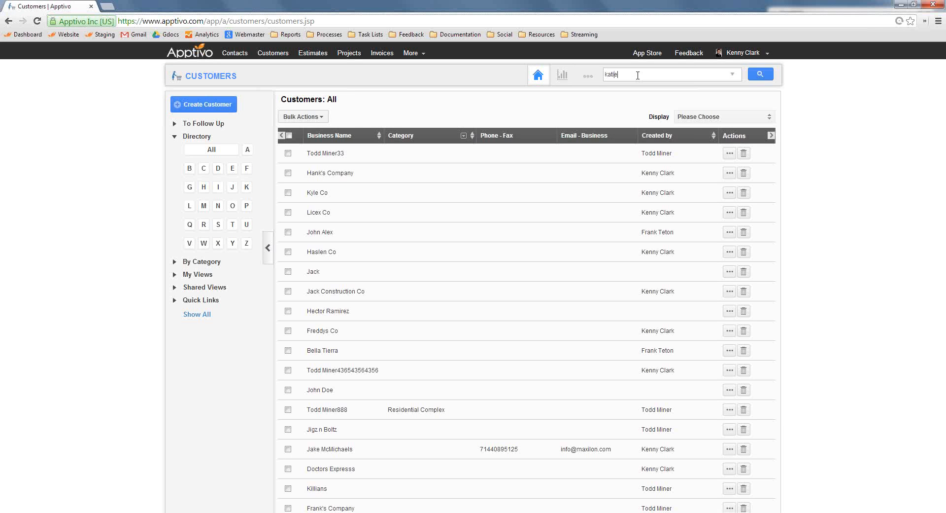
key("Return")
key("BackSpace")
key("Return")
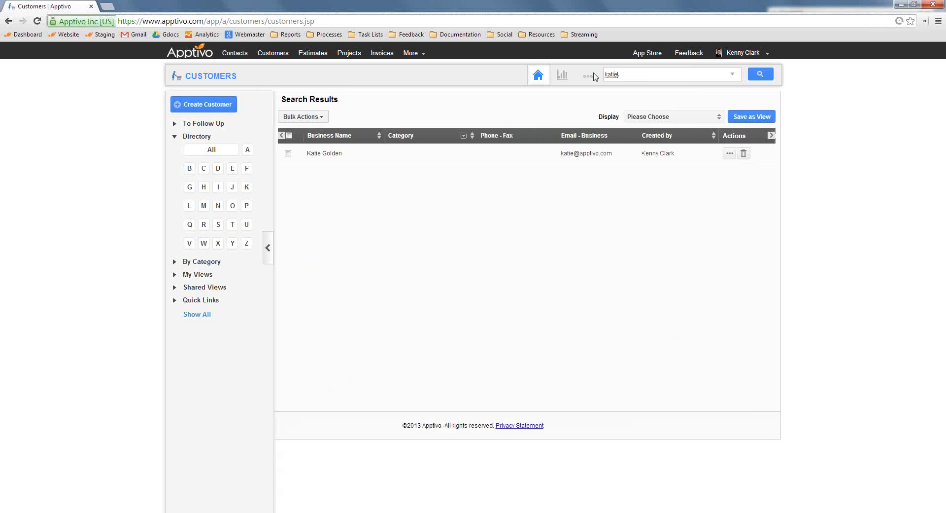
left_click(730, 155)
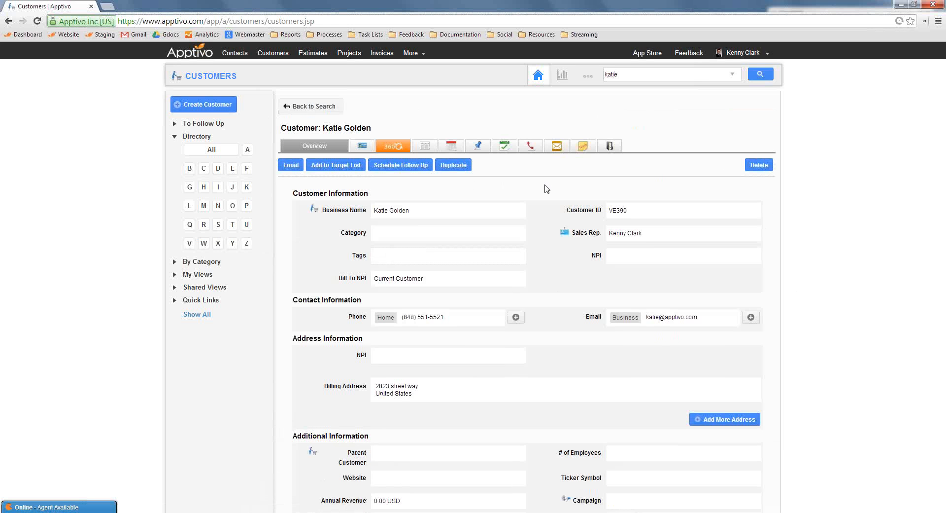
Open the customer's 360° View and list the related estimates and invoices
left_click(398, 148)
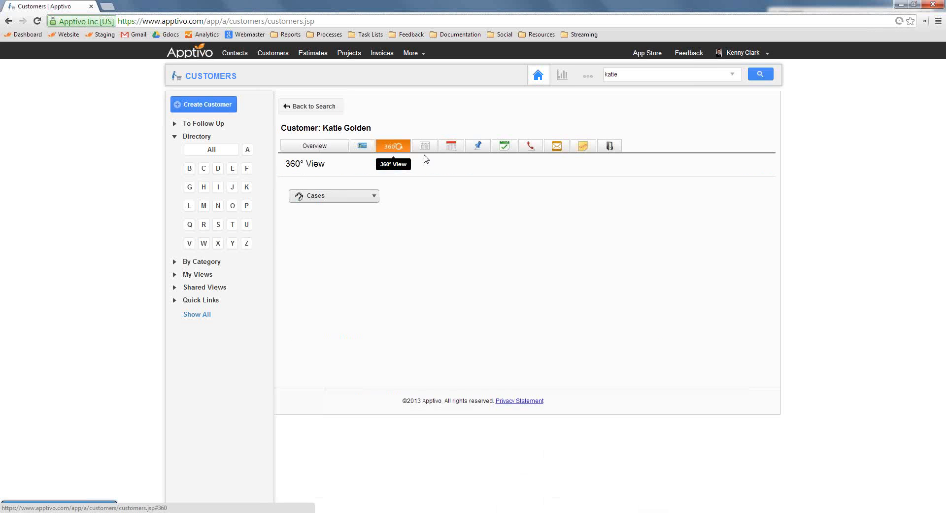
left_click(355, 196)
left_click(328, 244)
left_click(367, 197)
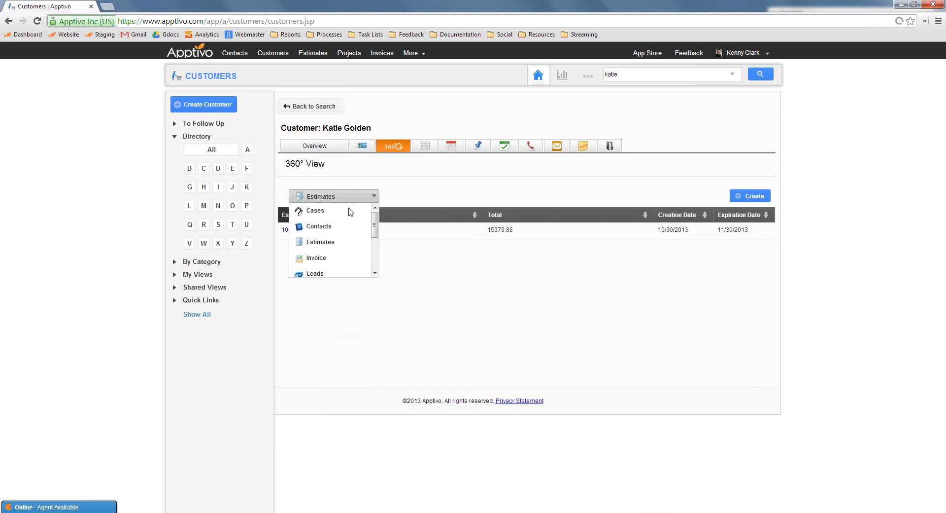
left_click(327, 258)
Switch the customer's 360° View to opportunities and to work orders
left_click(345, 198)
scroll(335, 236, "down", 2)
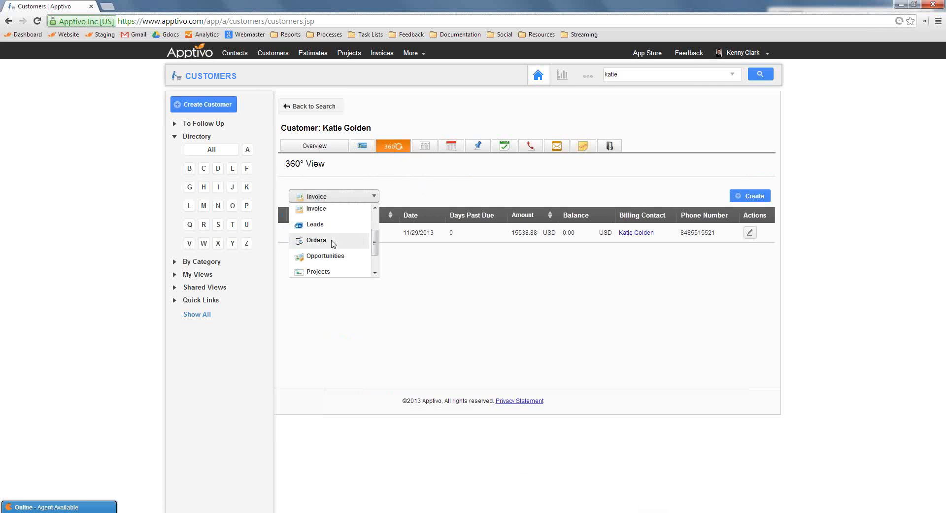
left_click(329, 257)
left_click(355, 196)
scroll(335, 236, "down", 2)
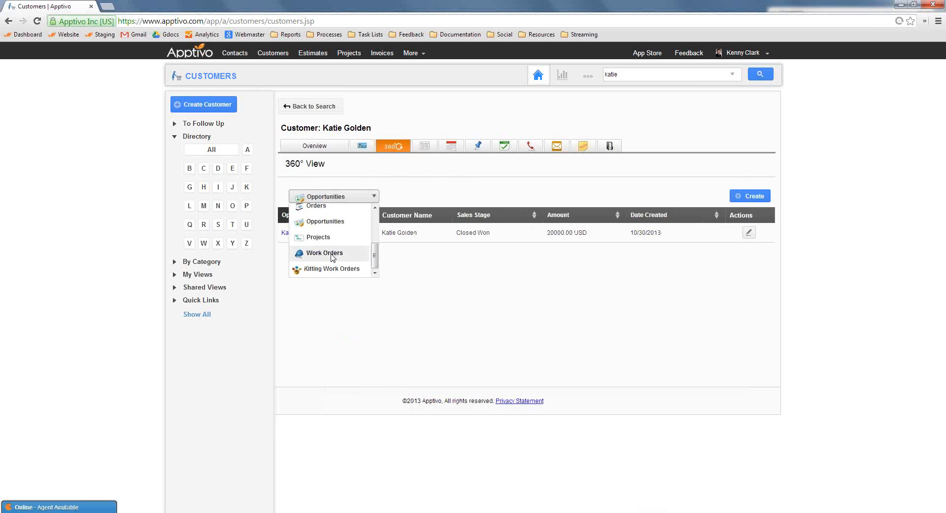
left_click(329, 256)
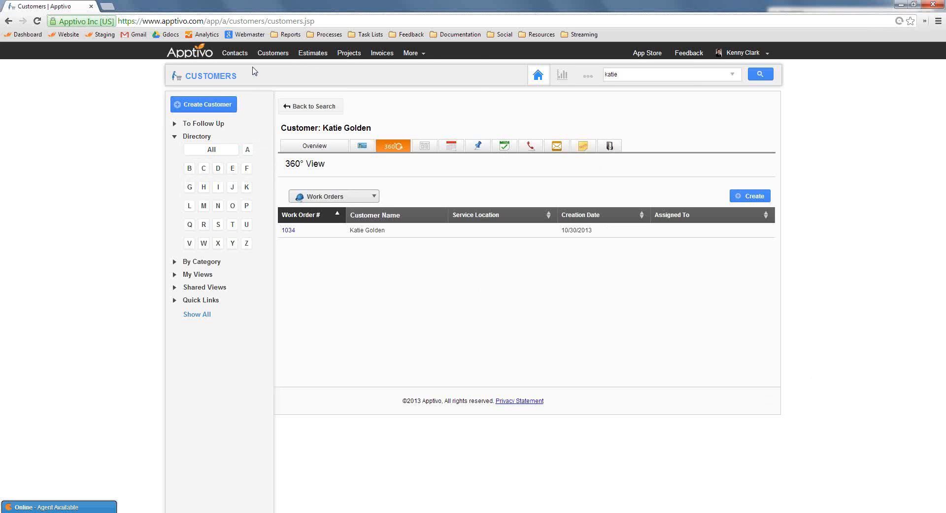
Open the opportunity "Pest Control for Maxilon - 2 Yr Follow Up" in the Opportunities app and show its conversion options
left_click(411, 53)
mouse_move(421, 115)
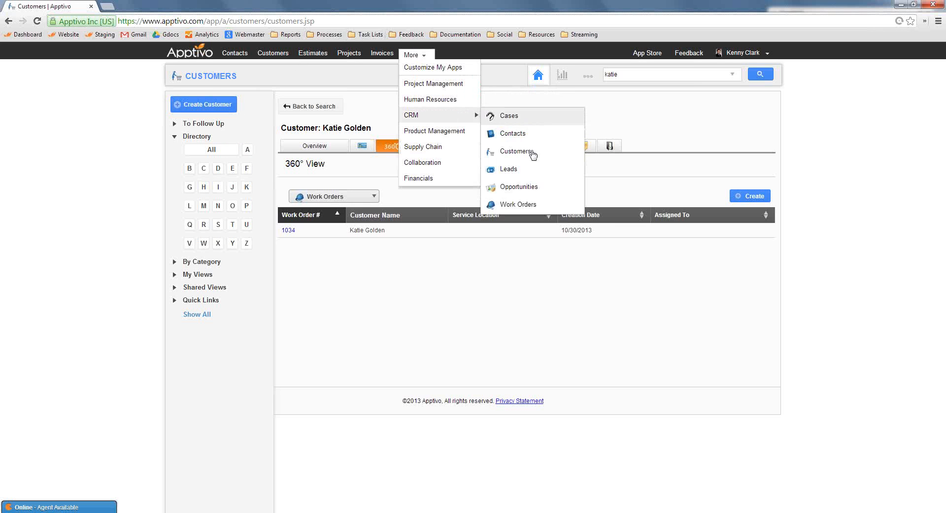
left_click(544, 183)
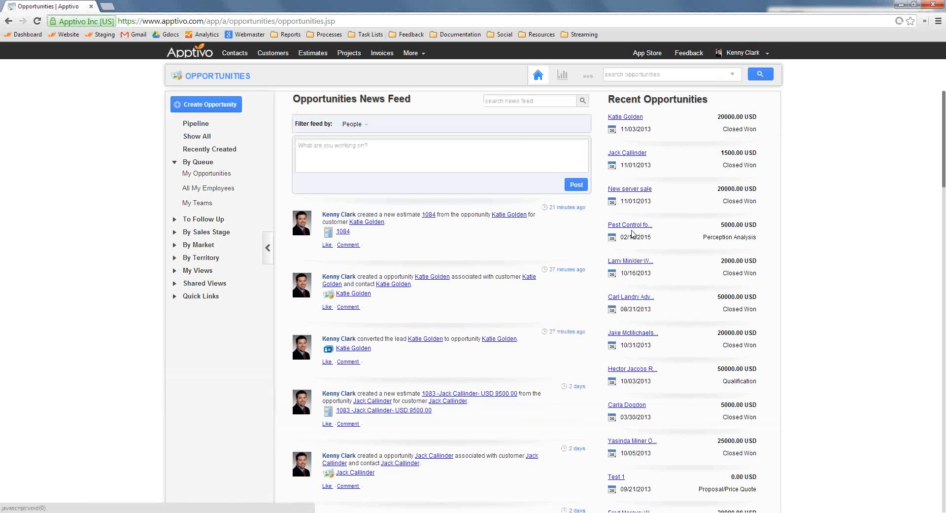
left_click(633, 226)
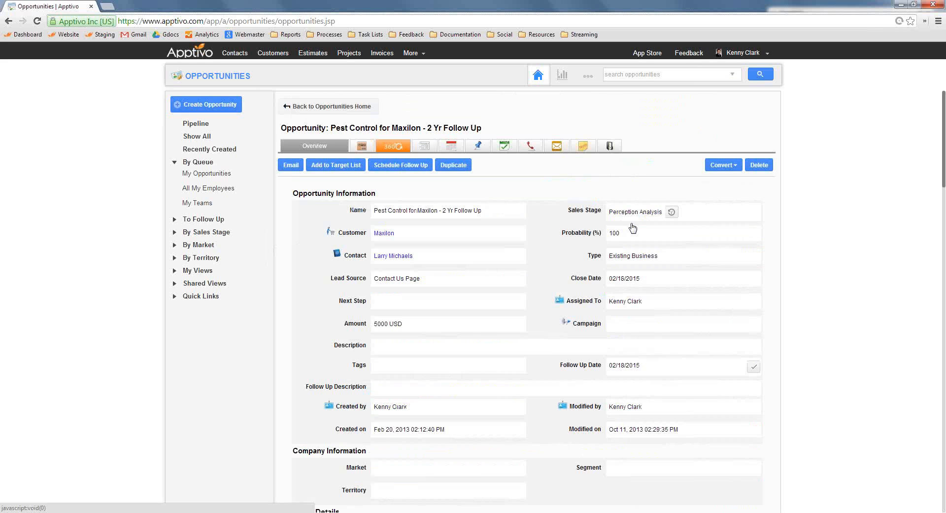
left_click(721, 166)
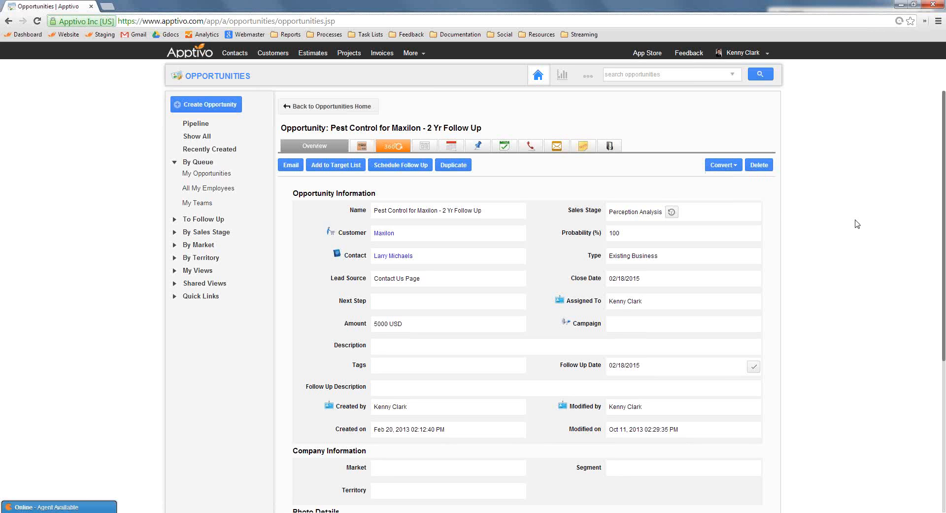
Turn off conversion from Opportunity to Order in the Opportunities app's conversion settings
left_click(588, 77)
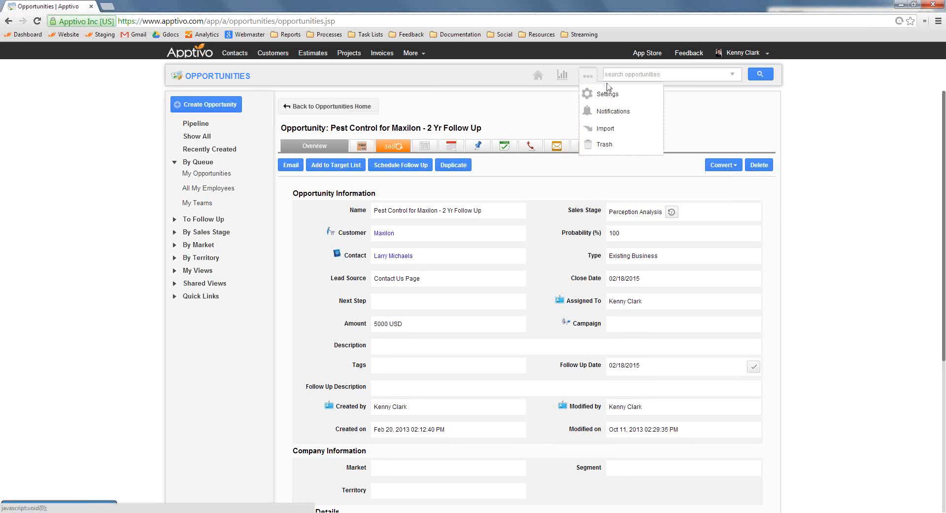
left_click(588, 96)
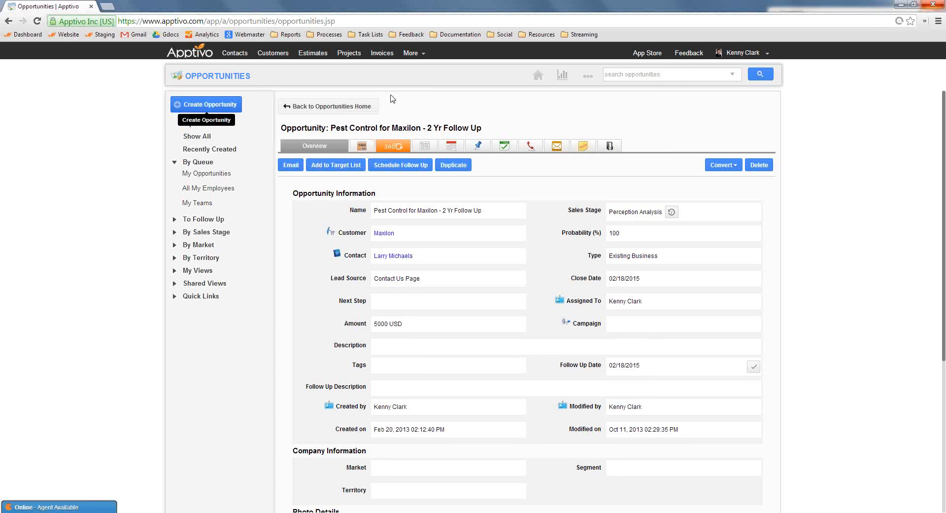
left_click(587, 75)
left_click(593, 94)
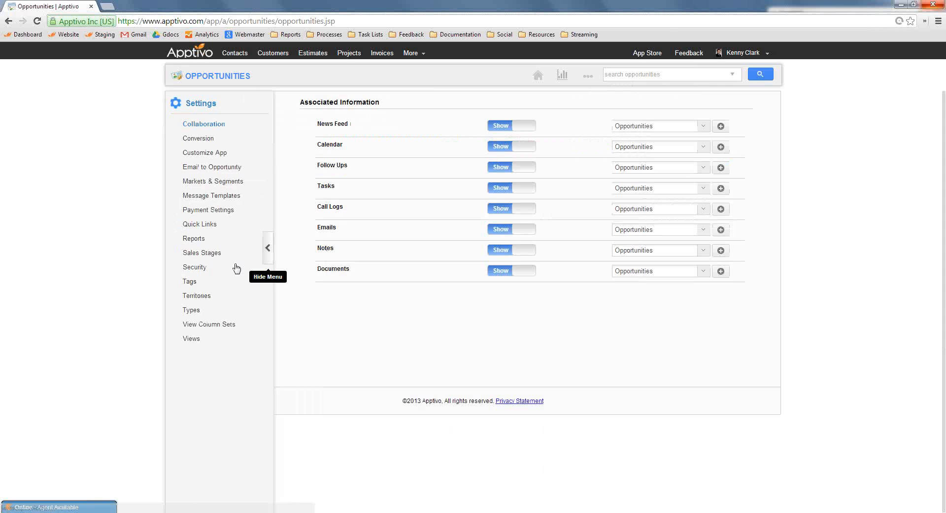
left_click(200, 140)
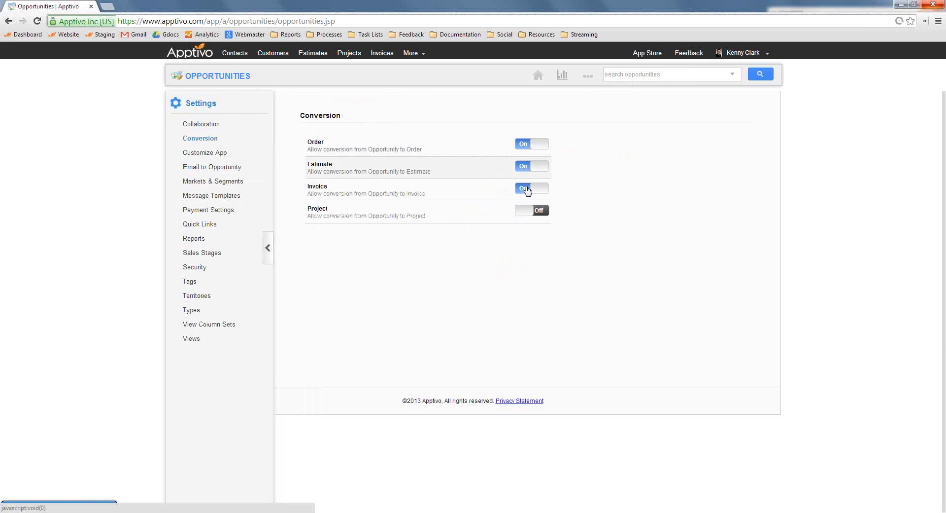
left_click(531, 143)
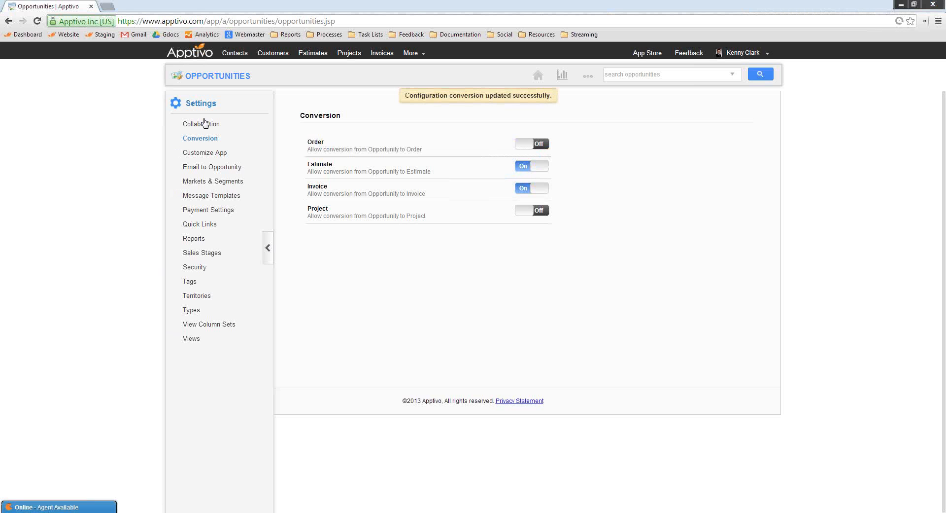
Customize the opportunity layout by removing the Campaign field and renaming the Amount field "Dollar Value"
left_click(220, 156)
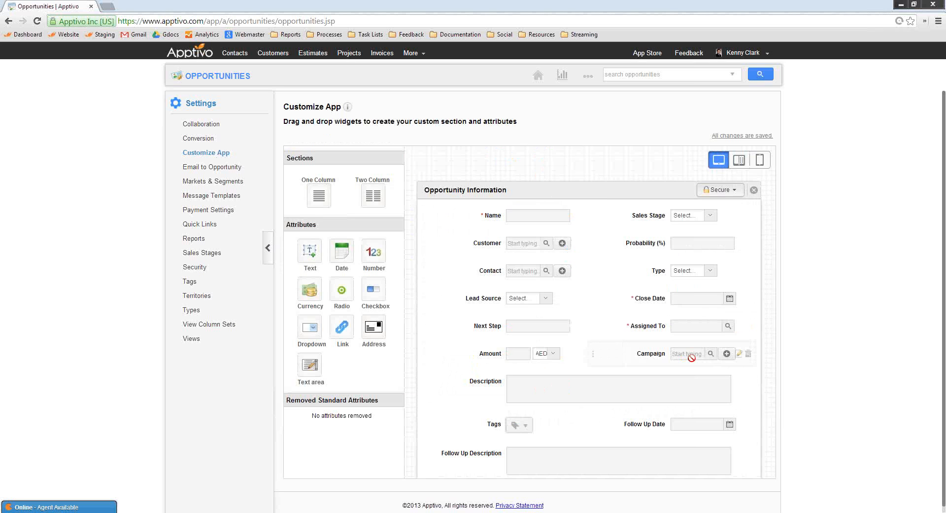
left_click(748, 353)
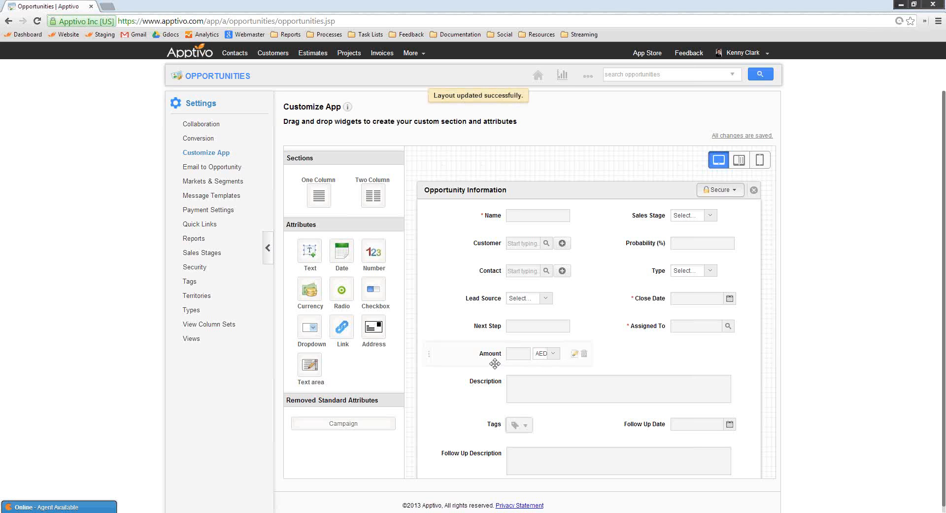
left_click(575, 354)
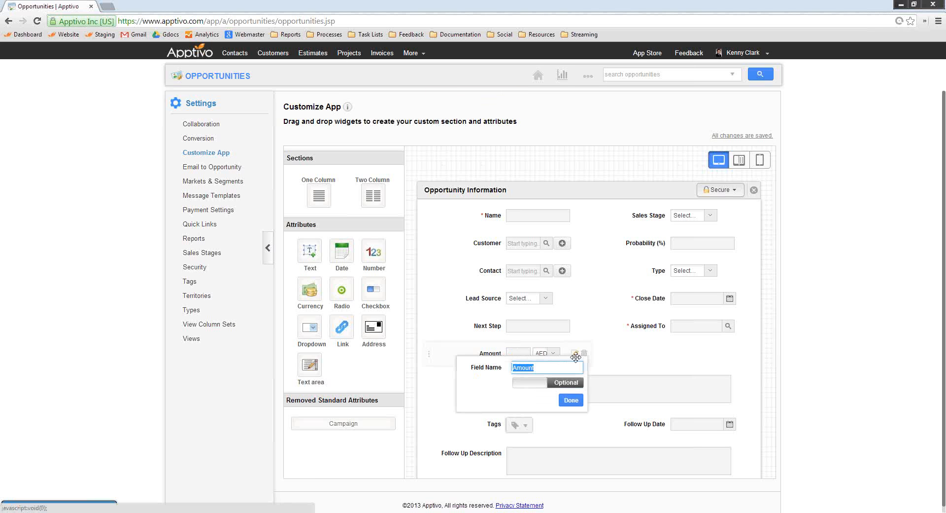
type("Dollar Value")
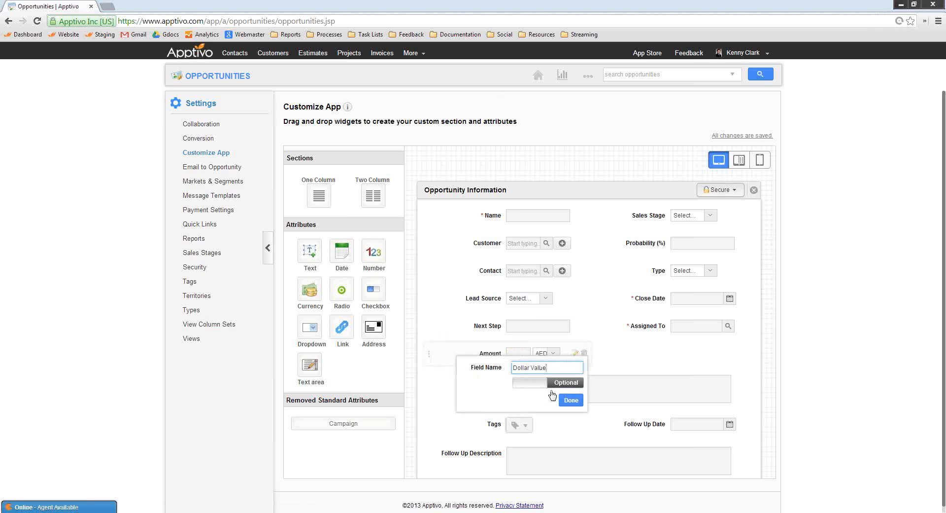
left_click(570, 399)
Add a dropdown attribute named "Photo Type" beside Picasa Web Album in the Photo Details section
scroll(647, 380, "down", 2)
scroll(647, 380, "down", 3)
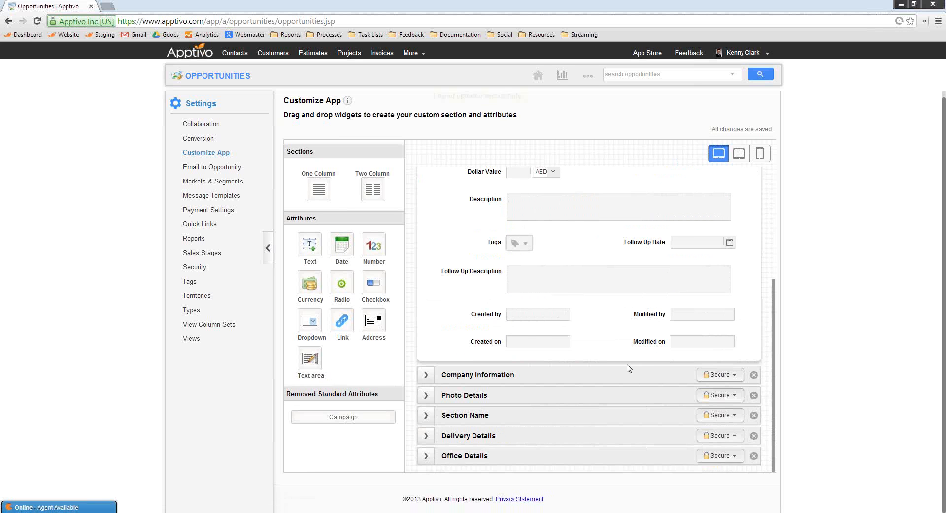
left_click(425, 396)
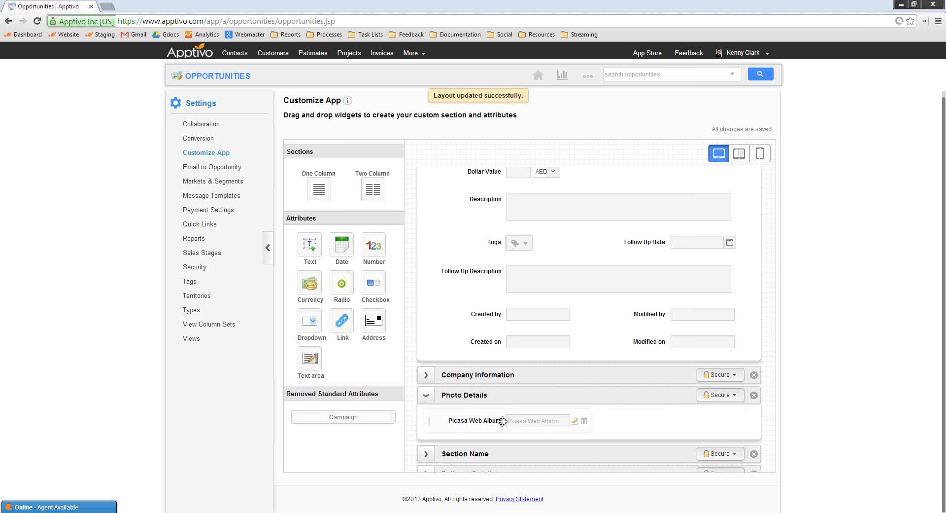
left_click_drag(312, 323, 636, 416)
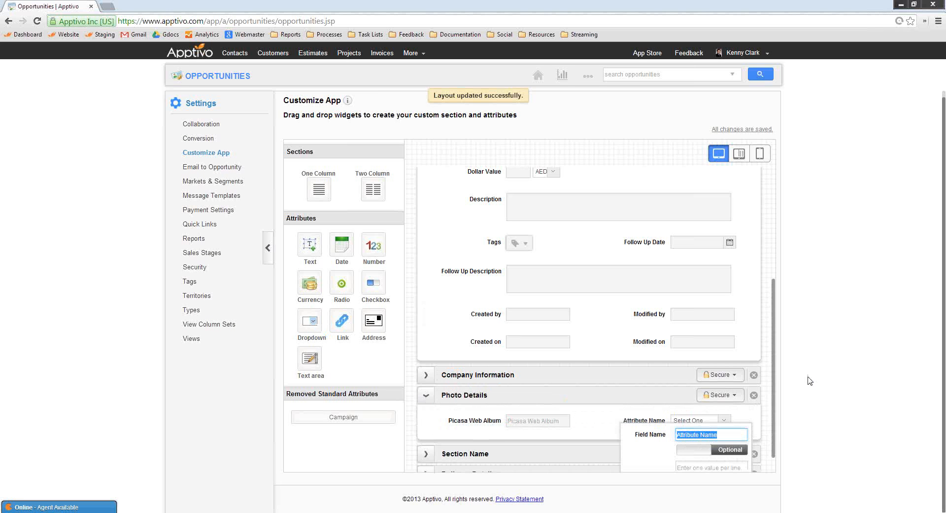
type("Photo")
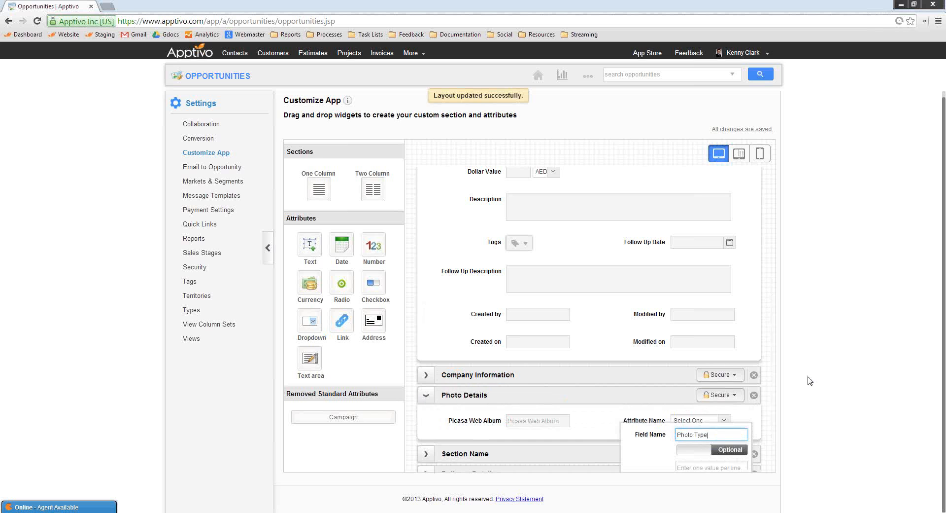
type(" Type")
Enter the Photo Type dropdown values one per line, including "LArge", "Small" and "Glossy", and save the attribute
scroll(661, 443, "down", 1)
left_click(710, 425)
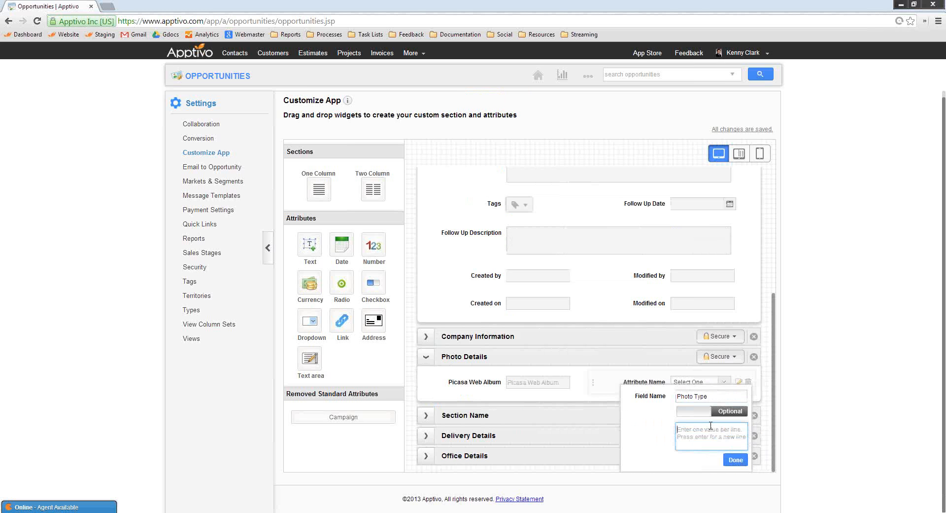
type("LArge")
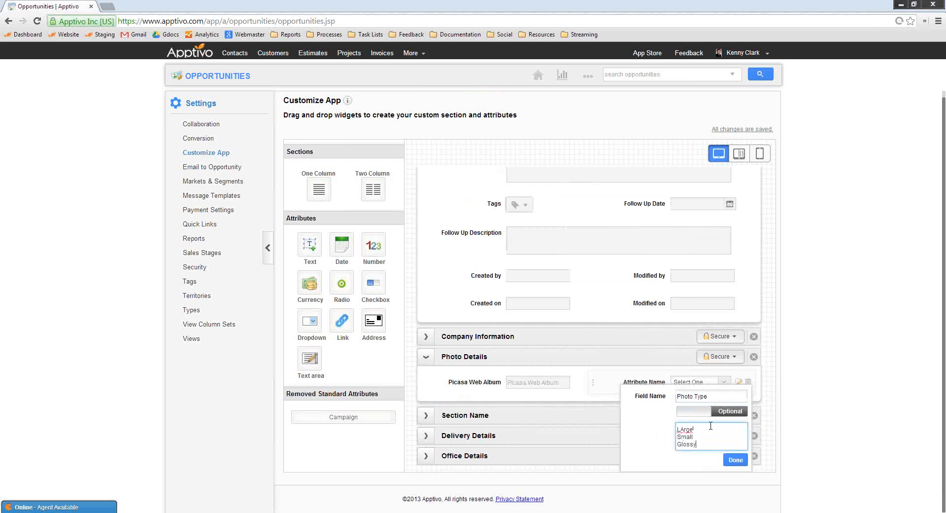
key("Return")
type("Flat")
left_click(735, 459)
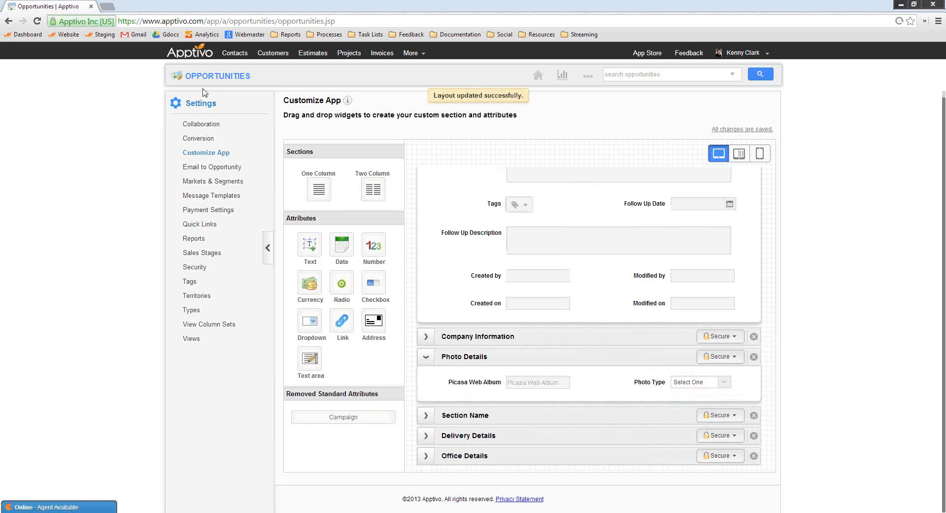
Open a blank new opportunity and examine the Photo Type choices in its Photo Details section
left_click(224, 76)
left_click(221, 105)
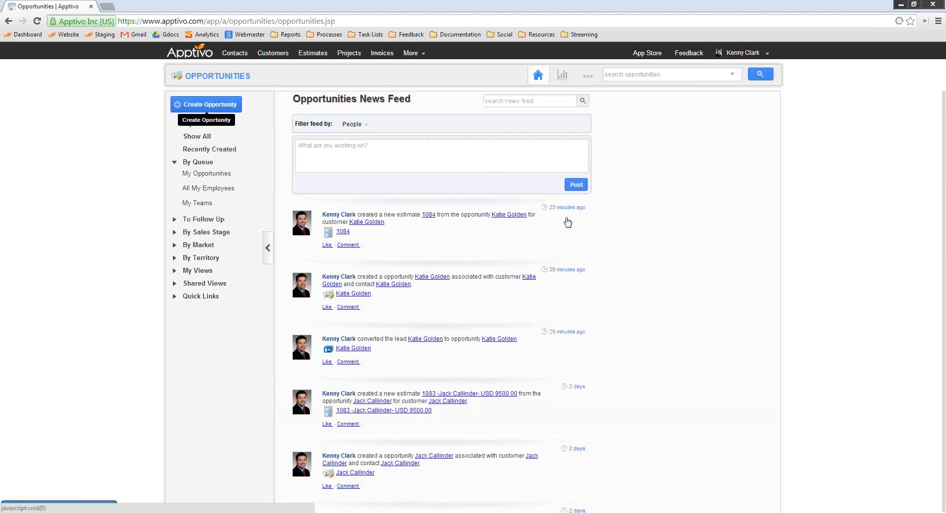
left_click(294, 416)
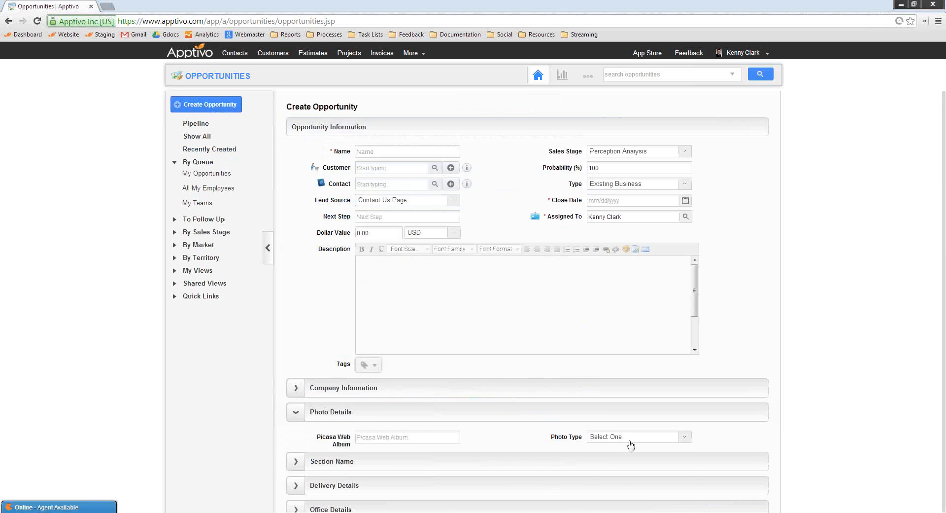
left_click(628, 436)
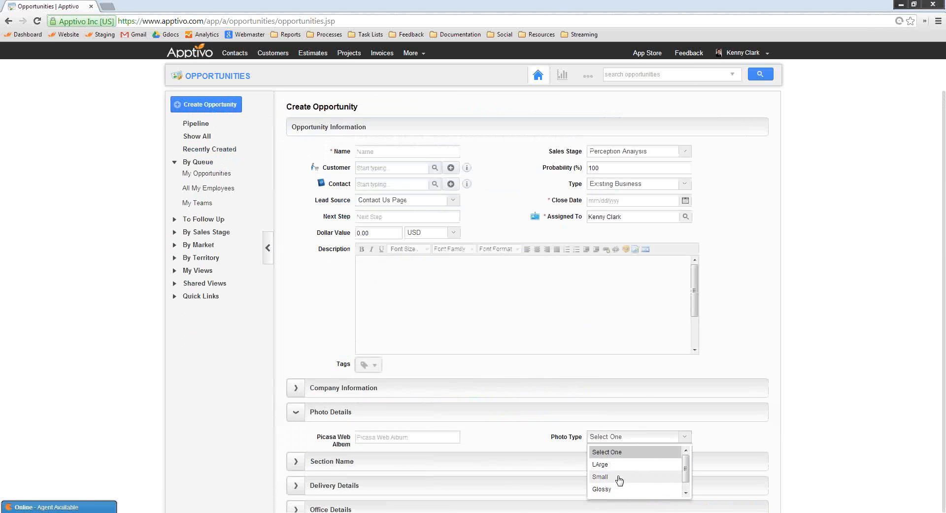
left_click(808, 358)
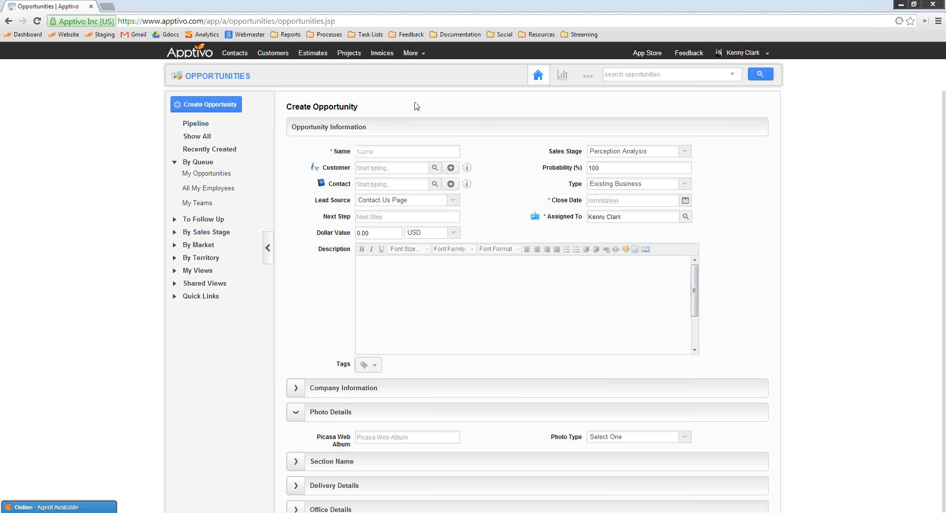
Switch to the Work Orders app and open its general configuration settings
left_click(409, 54)
mouse_move(418, 147)
mouse_move(423, 115)
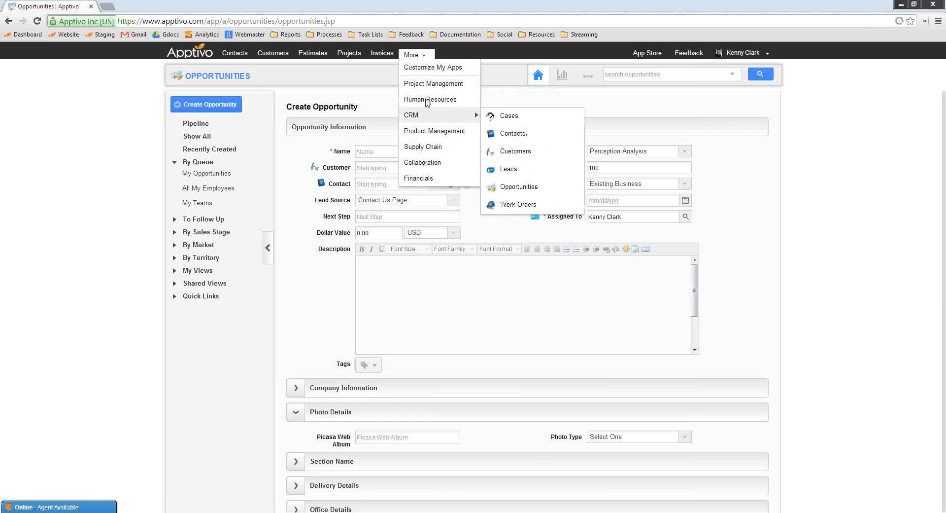
left_click(517, 204)
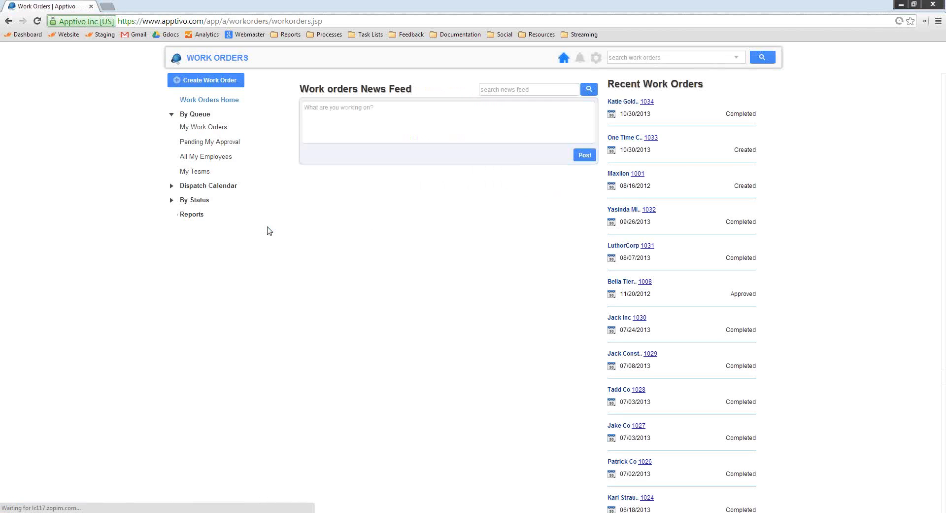
left_click(597, 76)
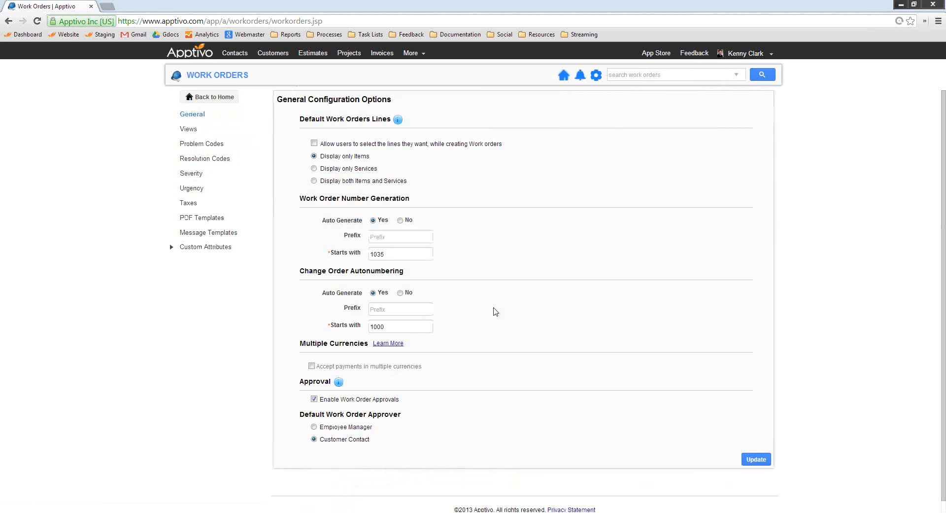
Move the Major severity above Minor in the work order severity settings and move it back down
left_click(192, 175)
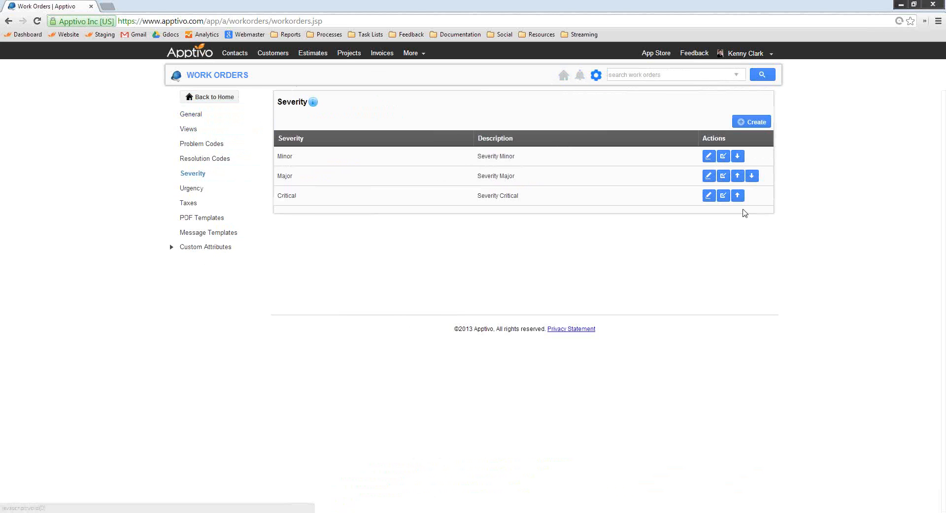
left_click(738, 177)
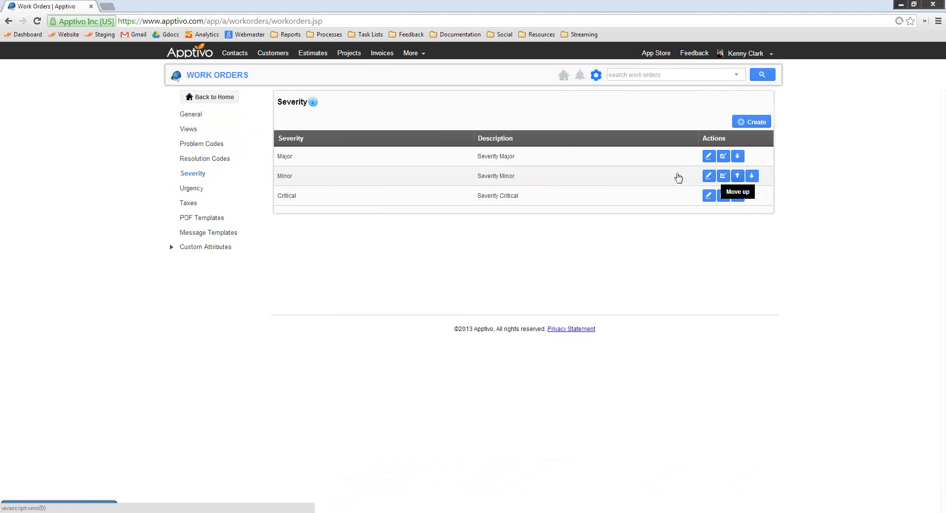
left_click(737, 156)
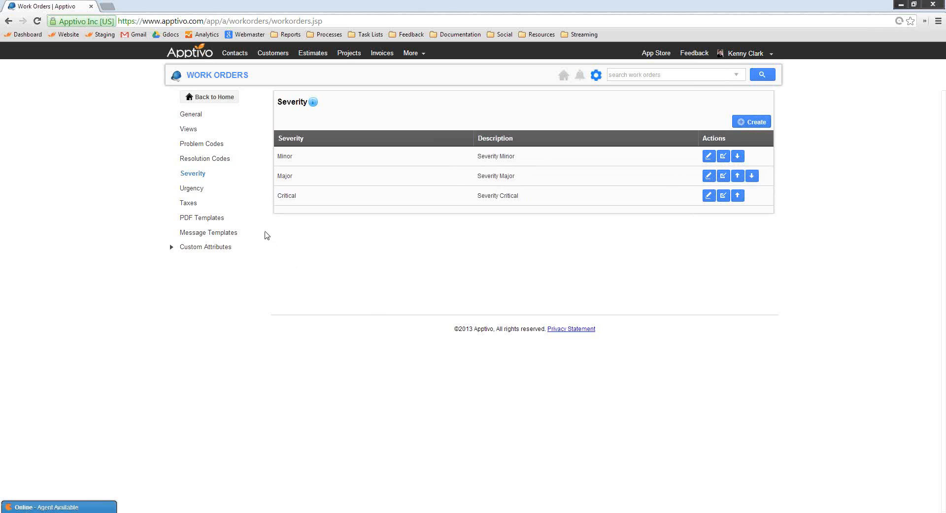
Review the work order settings for urgency, resolution codes, custom attributes of Work Orders and Work Order Lines, and taxes
left_click(191, 190)
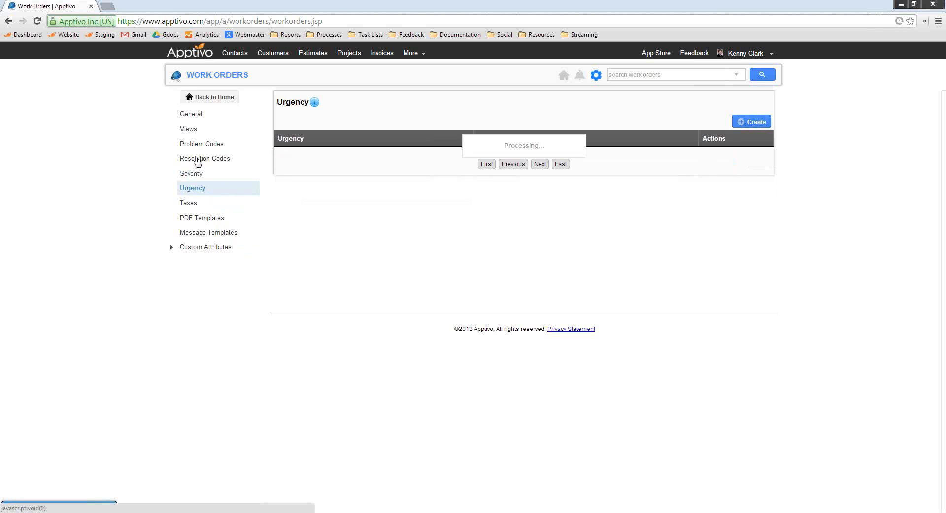
left_click(200, 160)
left_click(199, 248)
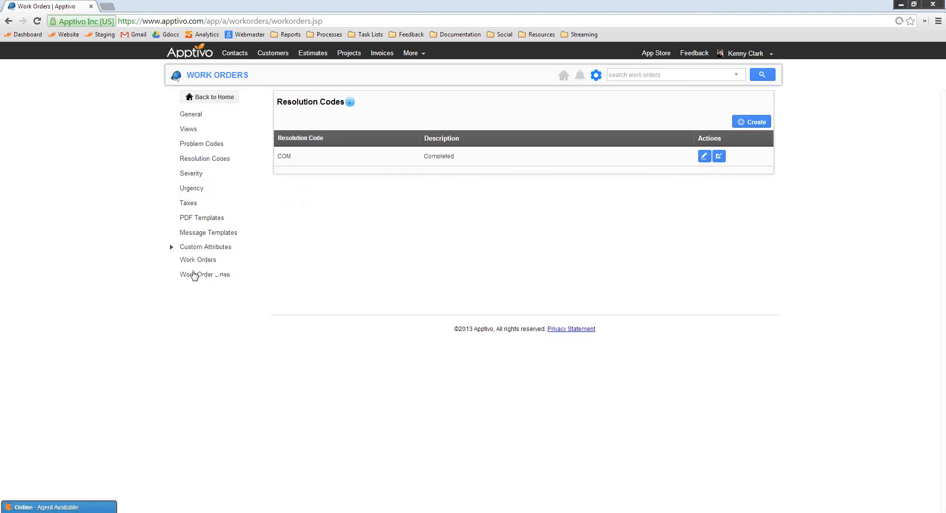
left_click(199, 263)
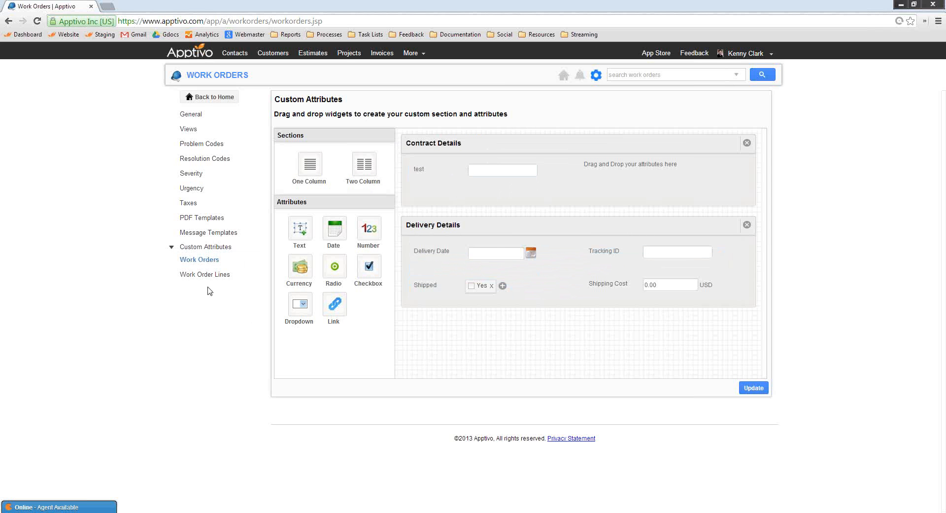
left_click(244, 273)
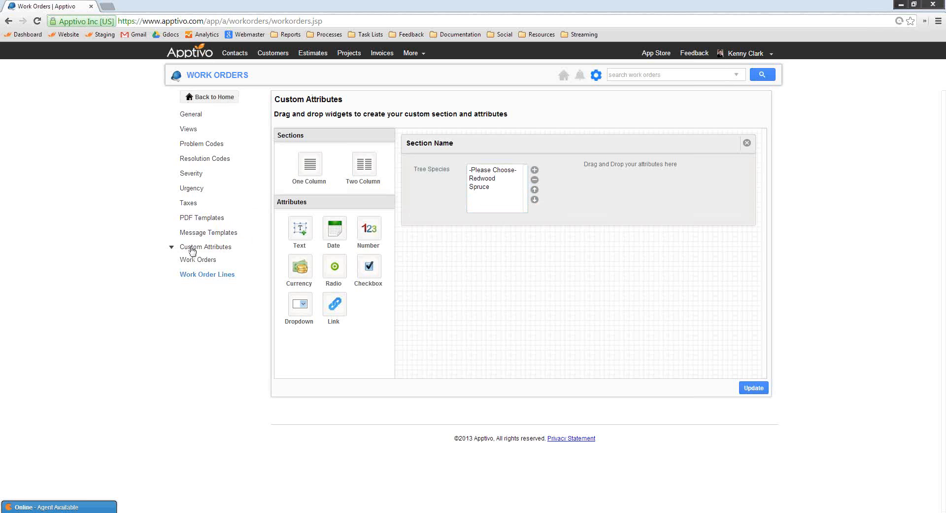
left_click(193, 203)
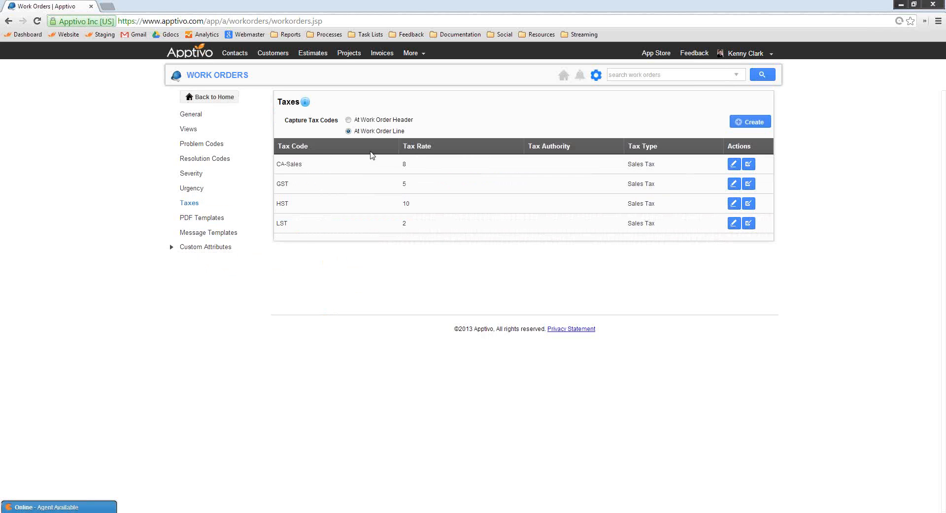
Create a work order PDF template named "Residential Template" and open it in the template builder
left_click(200, 222)
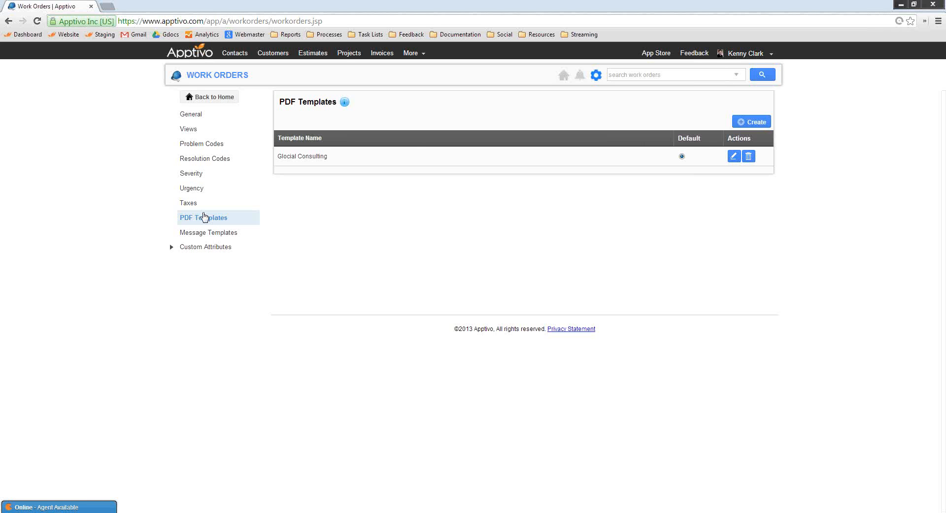
left_click(745, 127)
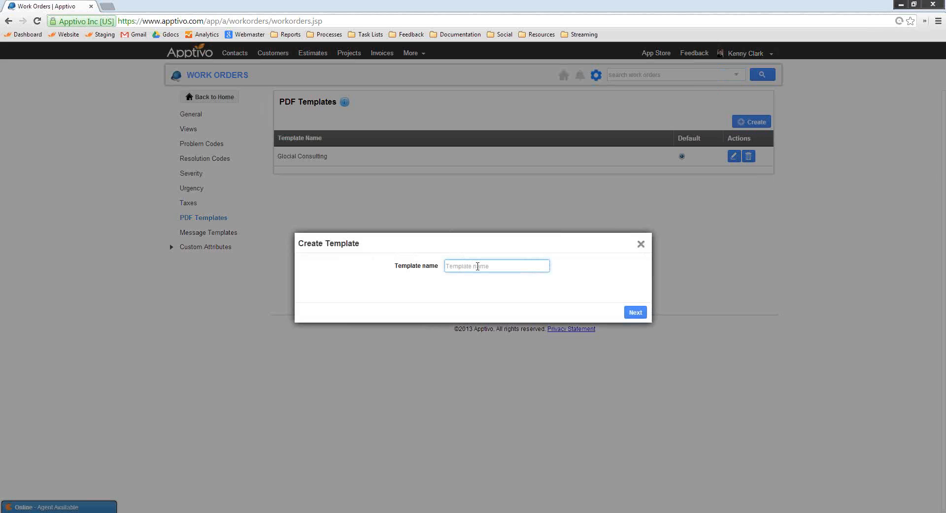
type("Government Templ")
triple_click(478, 266)
type("Residential Template")
left_click(635, 312)
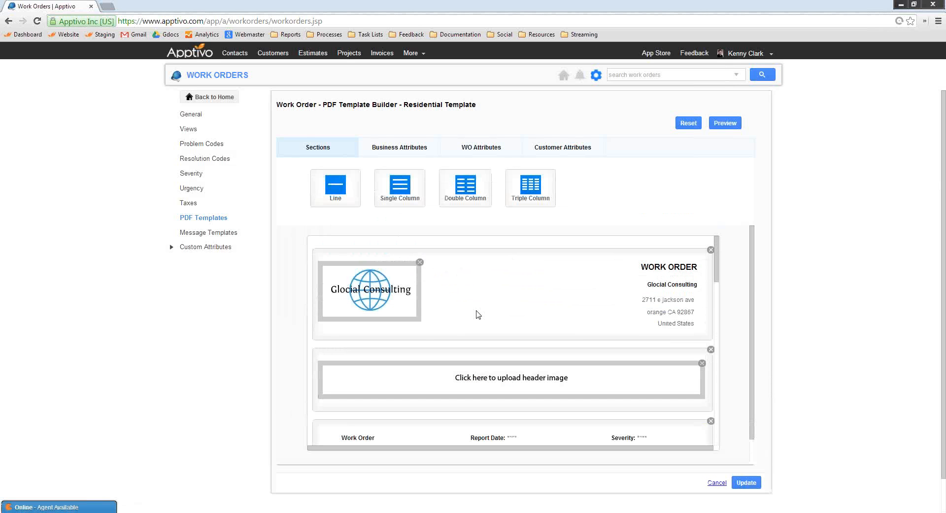
Add a double-column section at the end of the template and place the Business Logo in its first column
scroll(472, 318, "down", 3)
scroll(472, 319, "up", 3)
left_click_drag(470, 199, 477, 280)
left_click(613, 206)
scroll(485, 330, "down", 12)
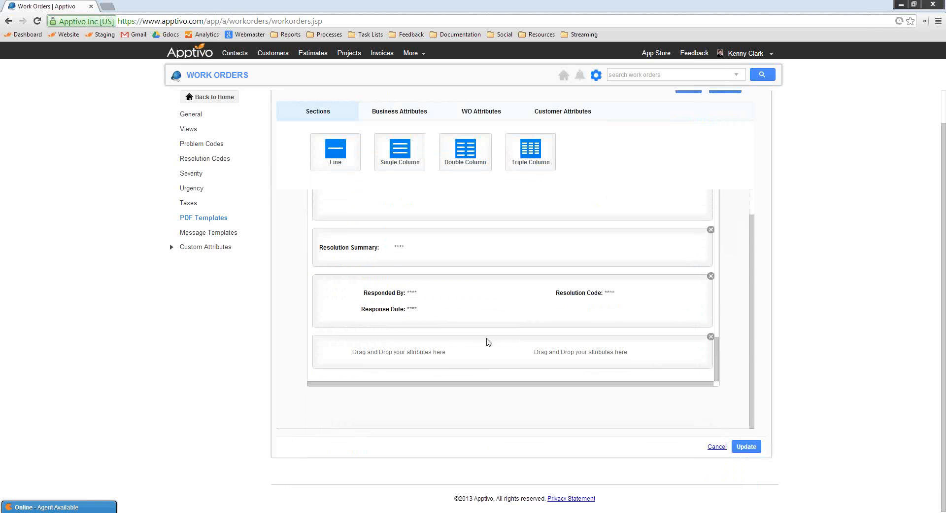
left_click(401, 113)
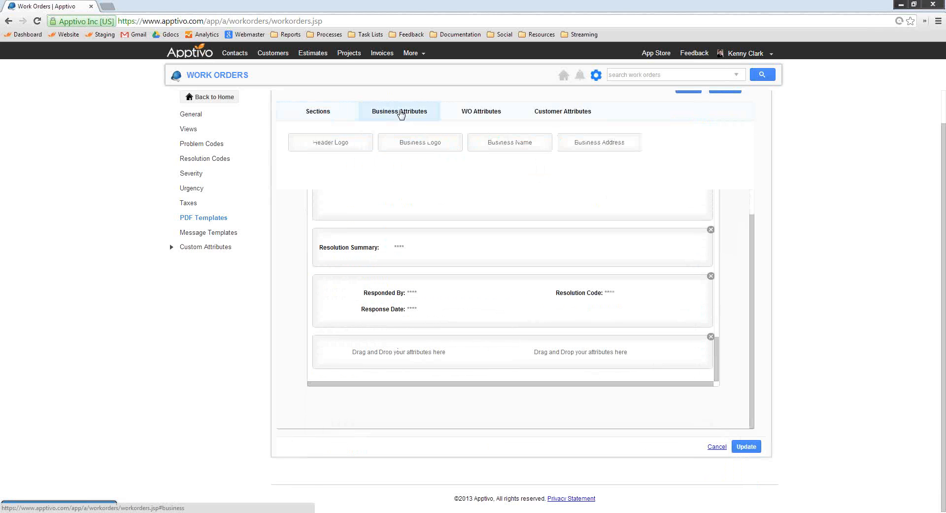
left_click_drag(423, 144, 389, 359)
Add a Free Text attribute to the new section's second column and set its text to "Our customer gaurantee"
left_click(487, 113)
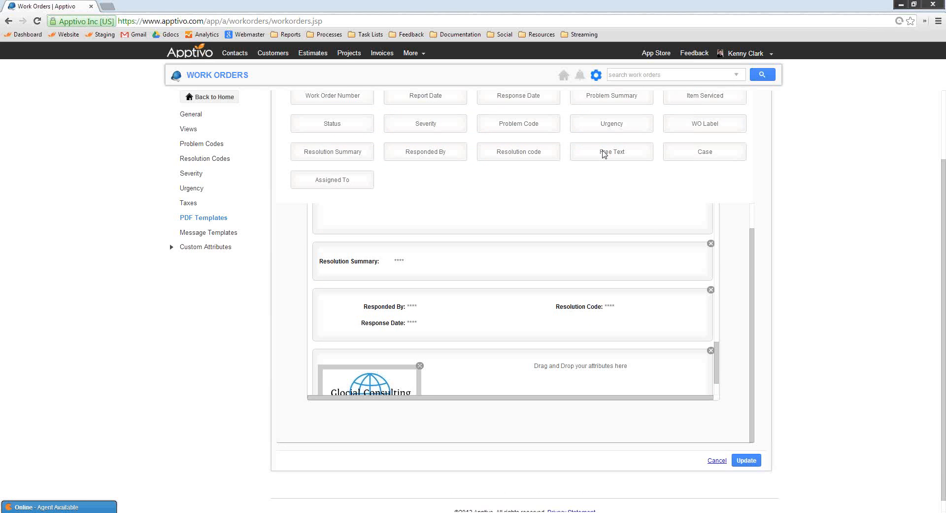
left_click_drag(604, 154, 566, 372)
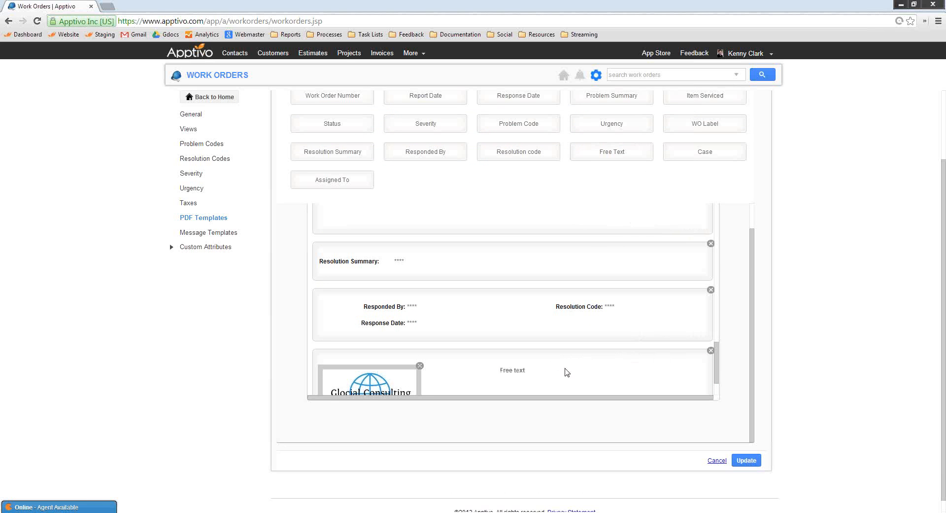
double_click(532, 376)
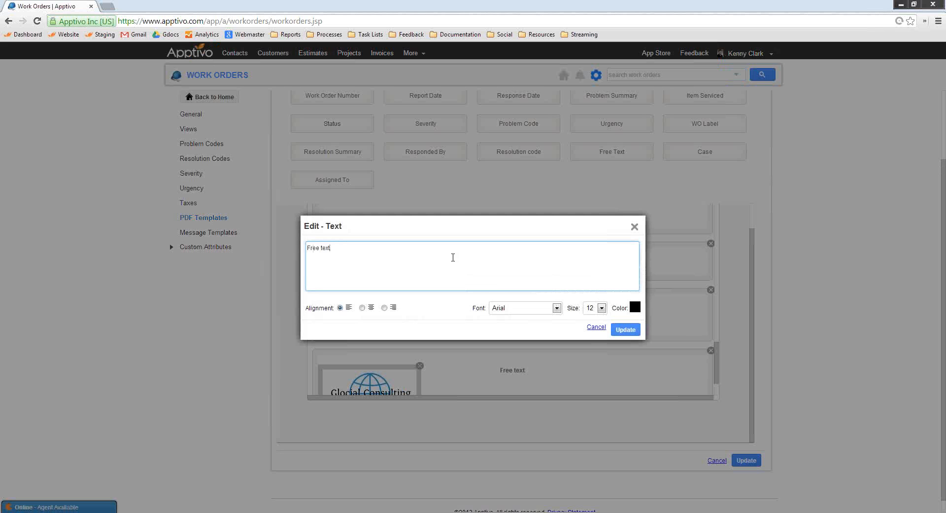
key("ctrl+a")
type("Ou")
left_click(625, 329)
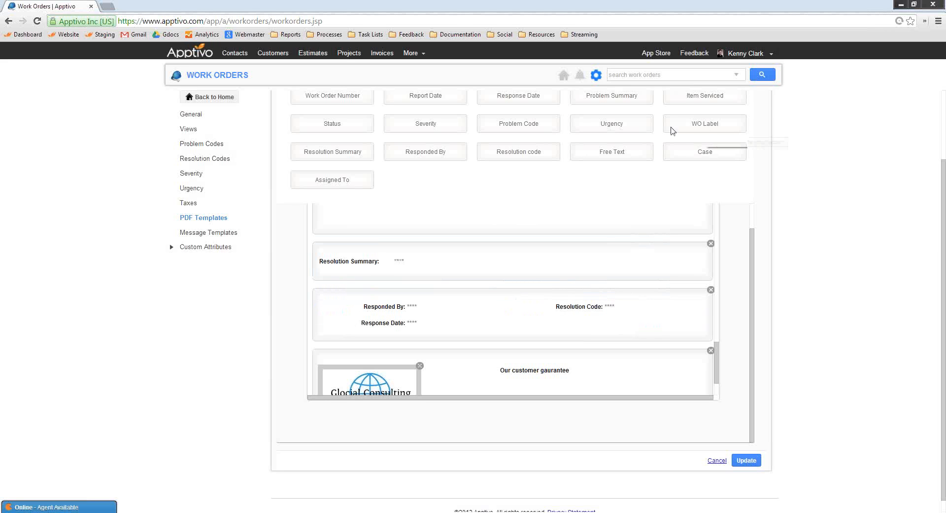
Add the Severity attribute beneath the section's logo and move the whole section above Resolution Summary
left_click_drag(428, 126, 601, 376)
scroll(523, 348, "down", 1)
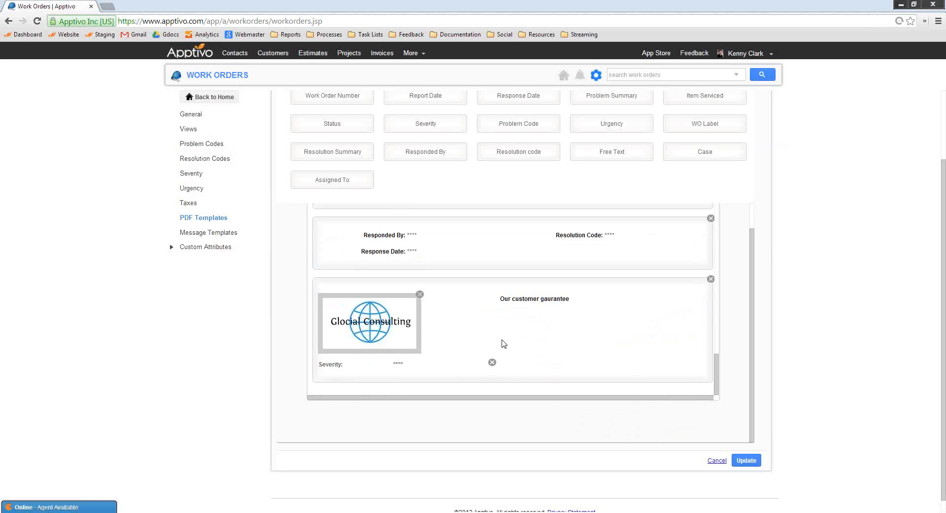
left_click_drag(344, 365, 345, 291)
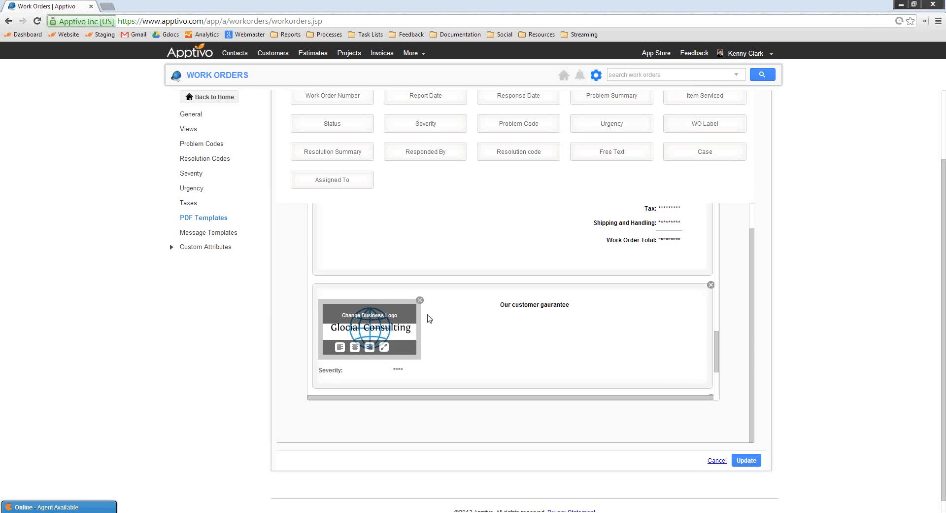
scroll(542, 300, "down", 2)
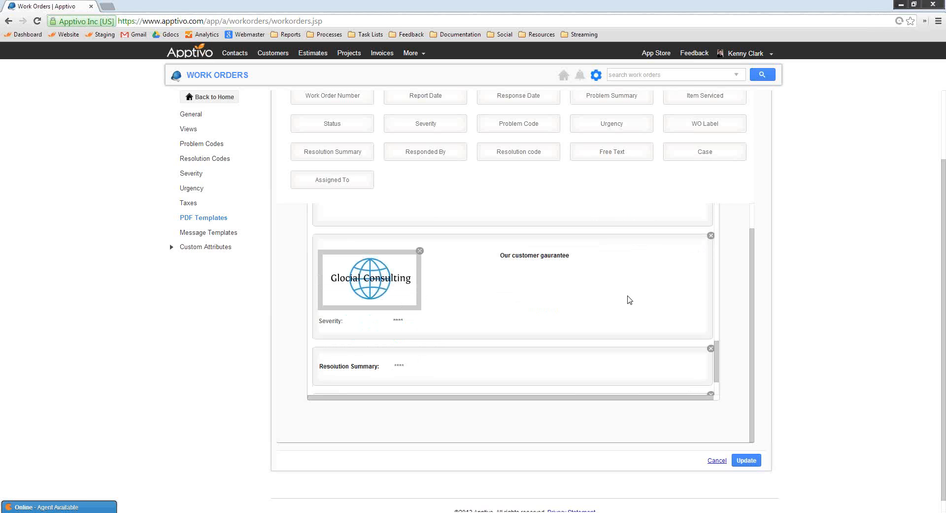
Delete the added double-column section and return to the Work Orders home page without updating the template
left_click(712, 236)
scroll(397, 341, "up", 3)
scroll(396, 342, "up", 5)
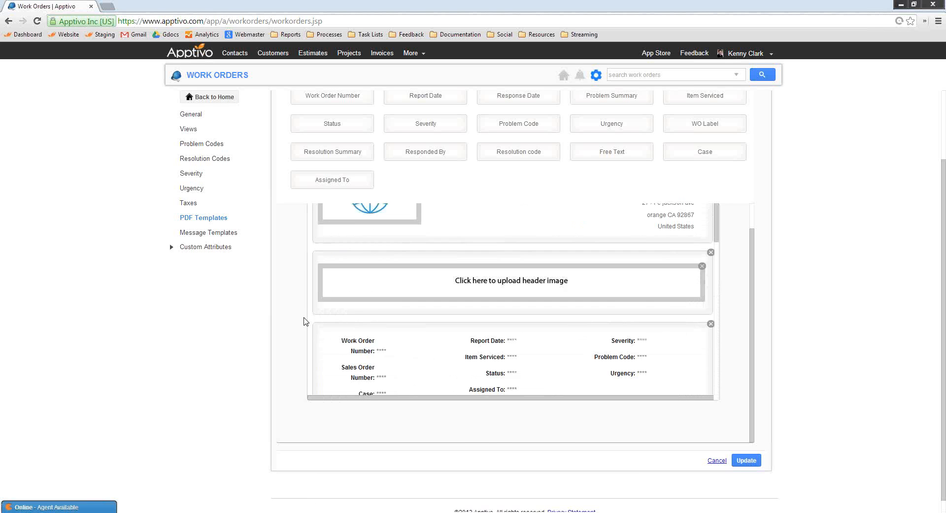
left_click(206, 98)
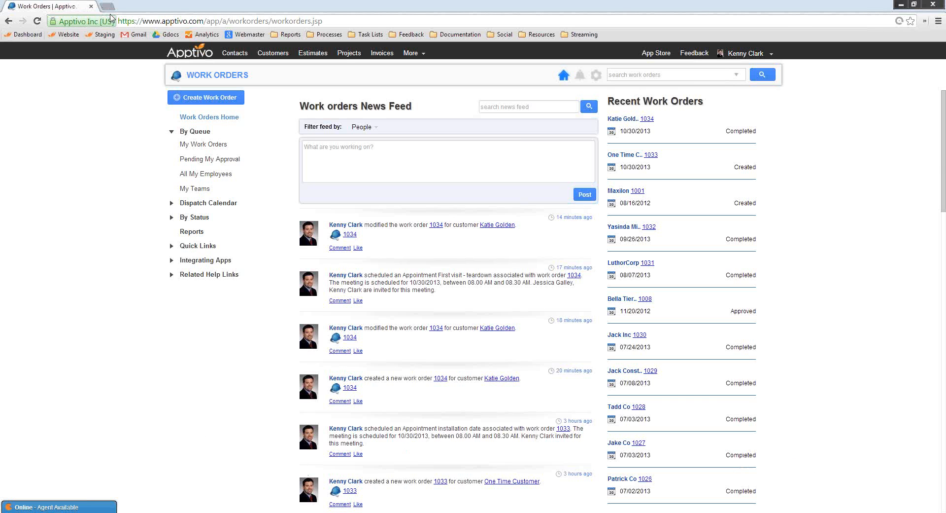
Open the Apptivo website in a new browser tab and go to its Community page
left_click(107, 6)
left_click(69, 35)
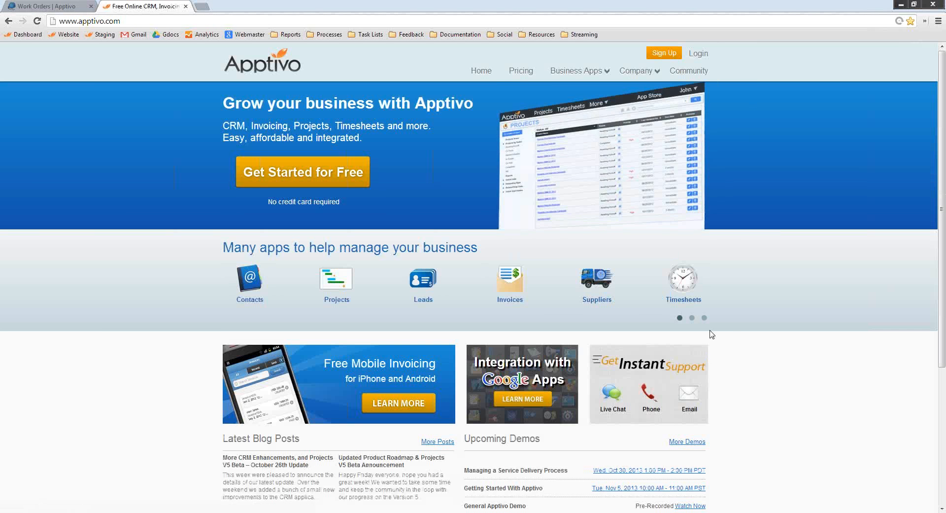
left_click(696, 74)
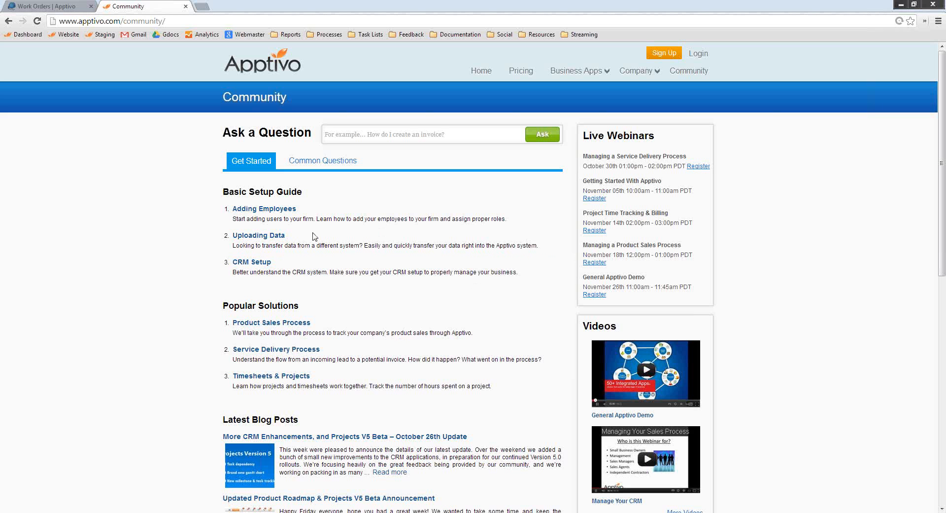
Open the Service Delivery Process article in a separate tab and look through its example flow
middle_click(279, 352)
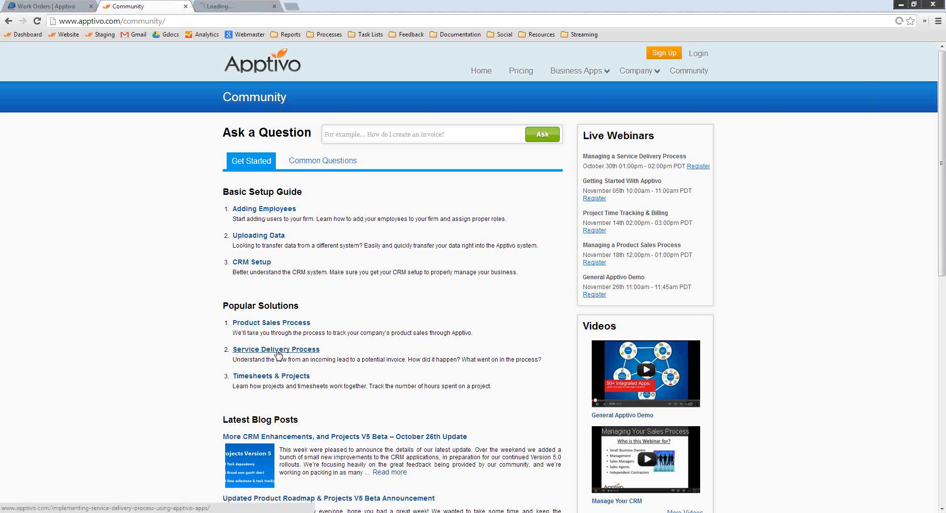
left_click(251, 5)
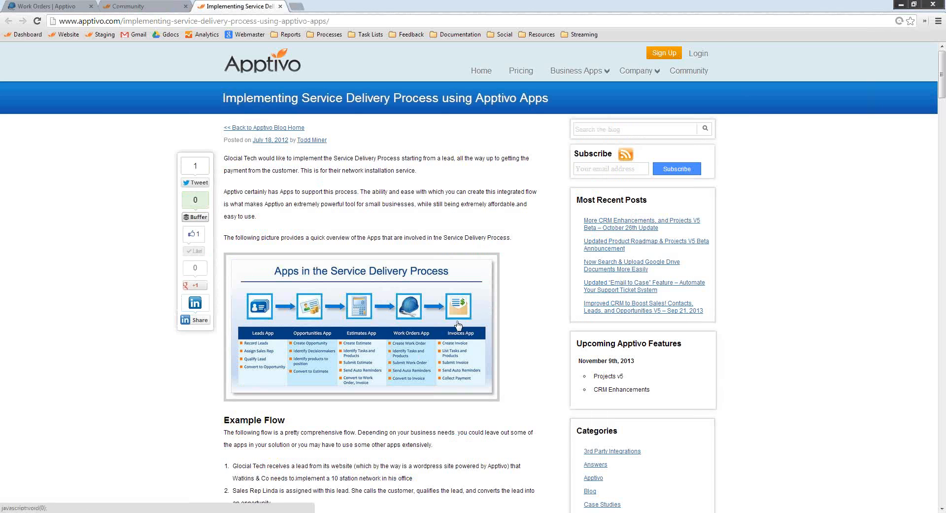
scroll(472, 358, "down", 12)
scroll(474, 365, "down", 20)
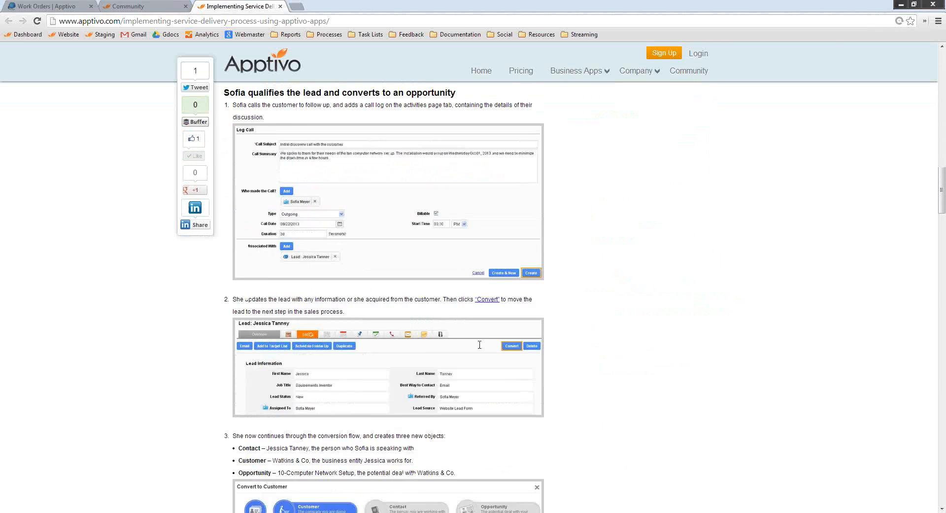
scroll(457, 375, "up", 8)
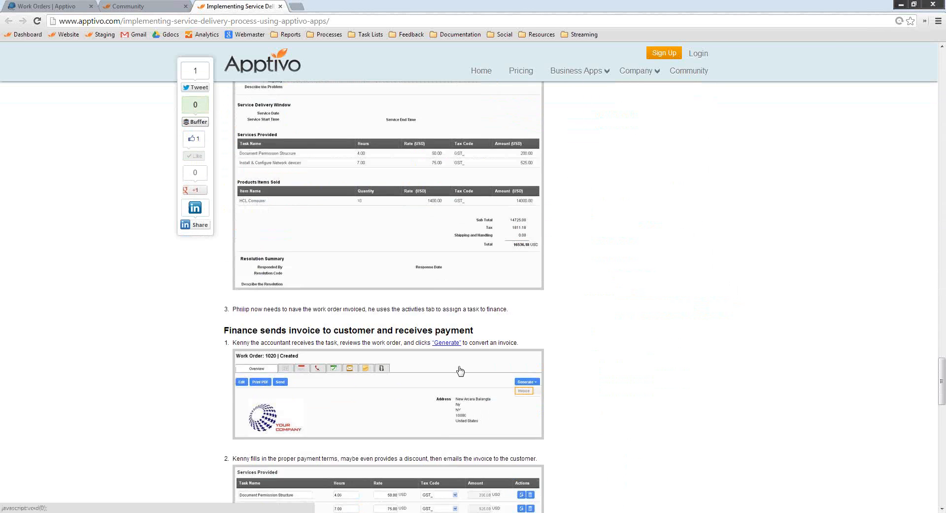
Return to the Community page and look over its solutions, videos and latest blog posts
key("ctrl+shift+Tab")
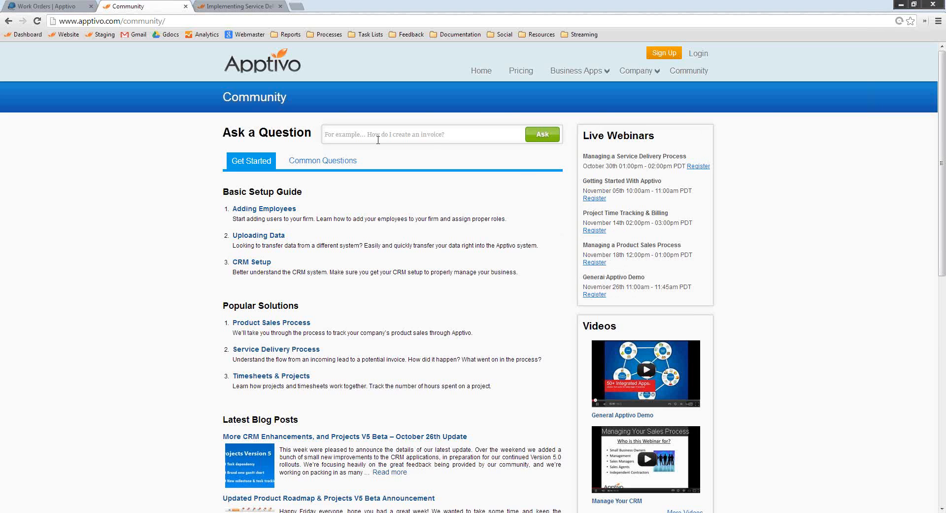
scroll(627, 336, "down", 4)
scroll(525, 311, "up", 2)
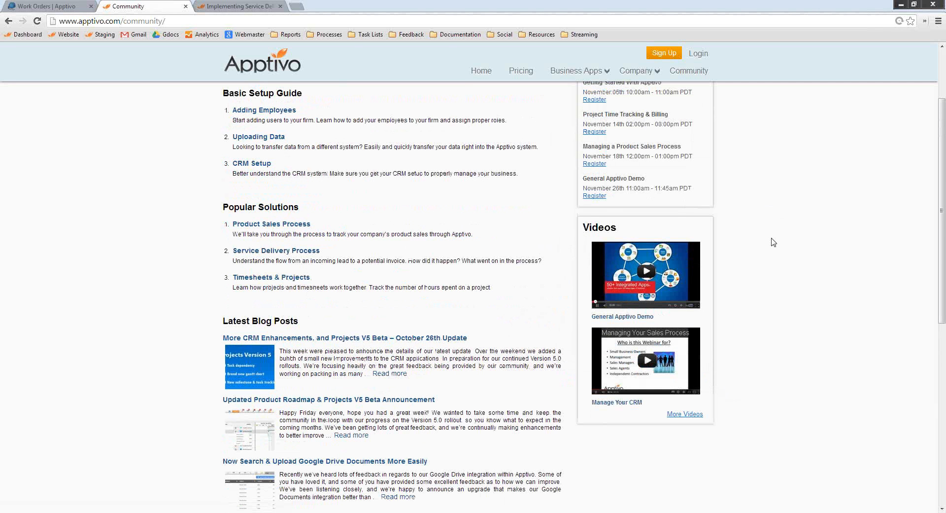
scroll(180, 282, "down", 1)
scroll(181, 282, "down", 2)
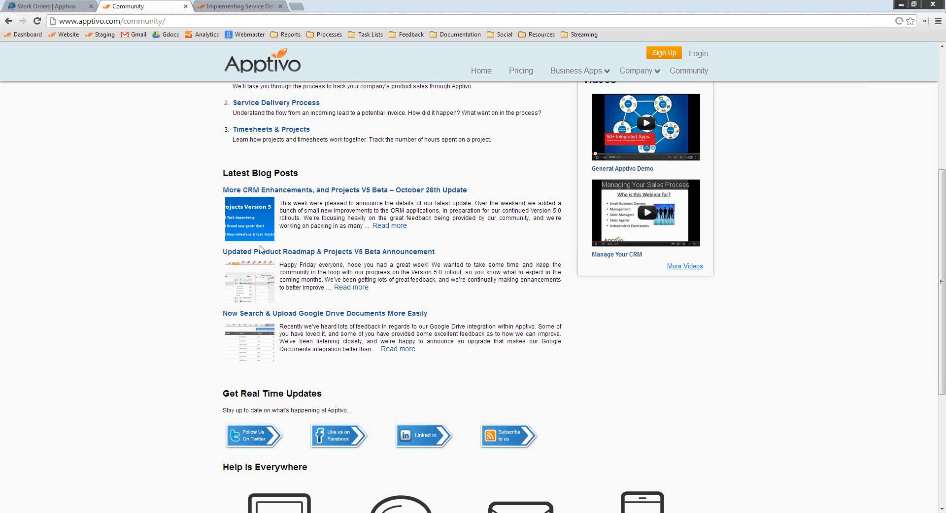
Open the "More CRM Enhancements, and Projects V5 Beta – October 26th Update" post and skim its contents
left_click(256, 210)
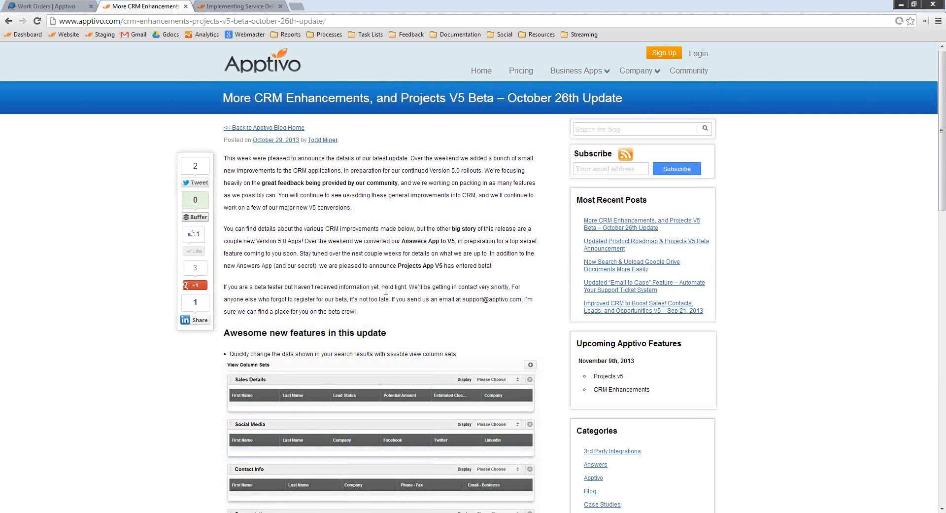
scroll(386, 290, "down", 15)
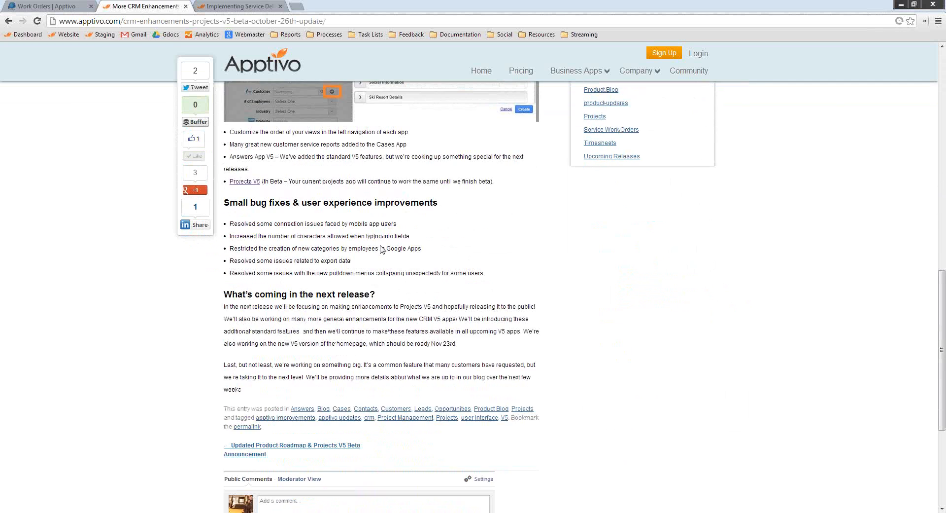
scroll(382, 249, "down", 5)
scroll(384, 296, "up", 15)
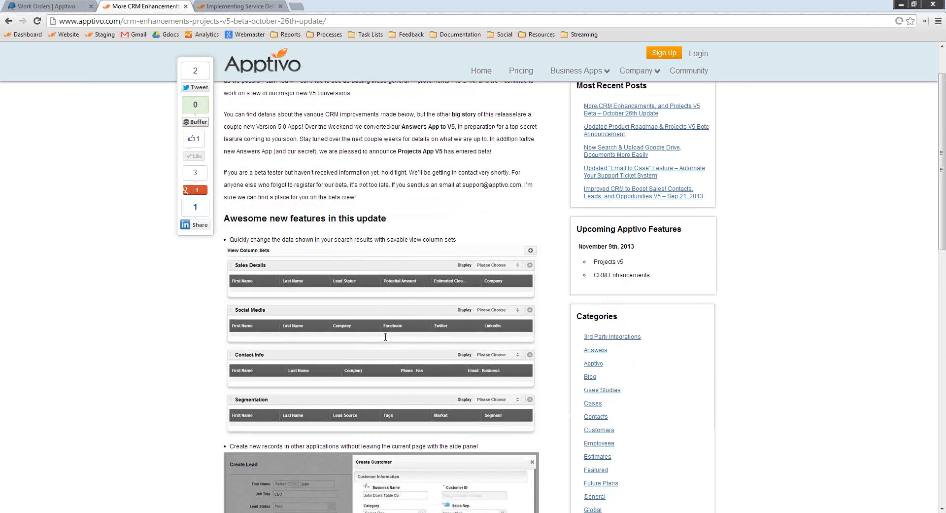
scroll(386, 337, "up", 3)
Check the blog's e-mail subscription field, leave it empty, and go back to the Community page
left_click(599, 169)
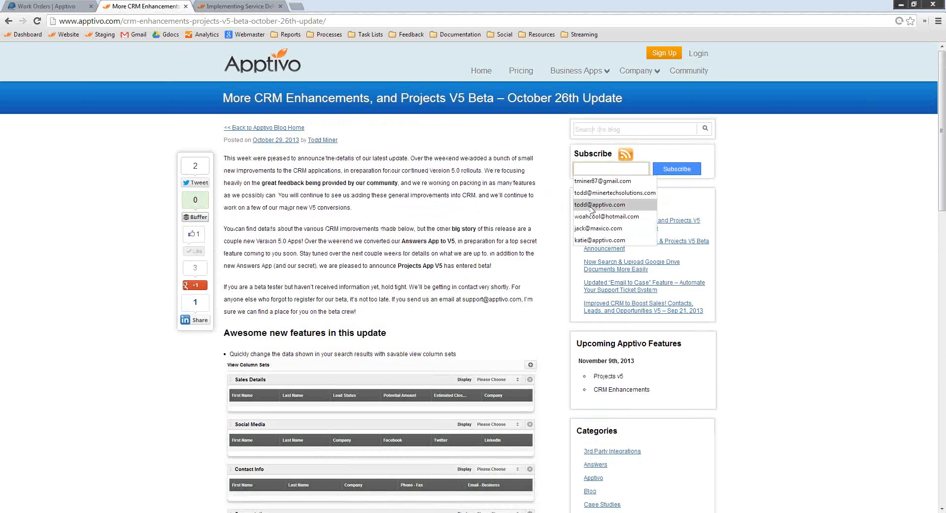
left_click(448, 239)
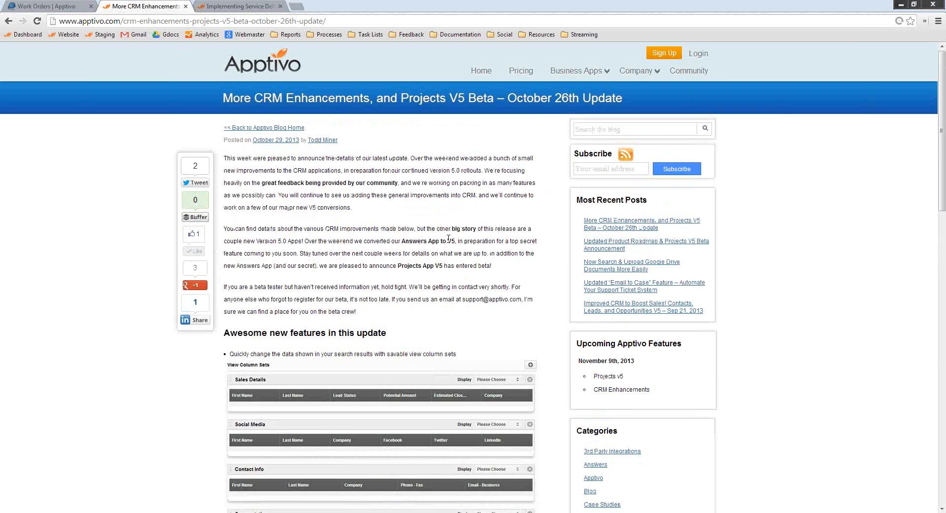
left_click(8, 20)
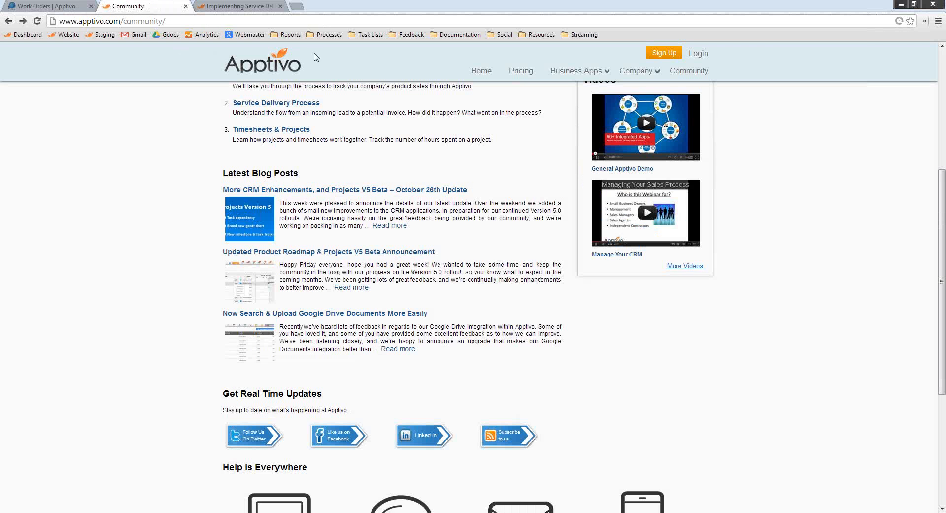
Go to the Community page's "Help is Everywhere" section and highlight the support phone number and the "inside Apptivo" chat text
scroll(666, 379, "down", 5)
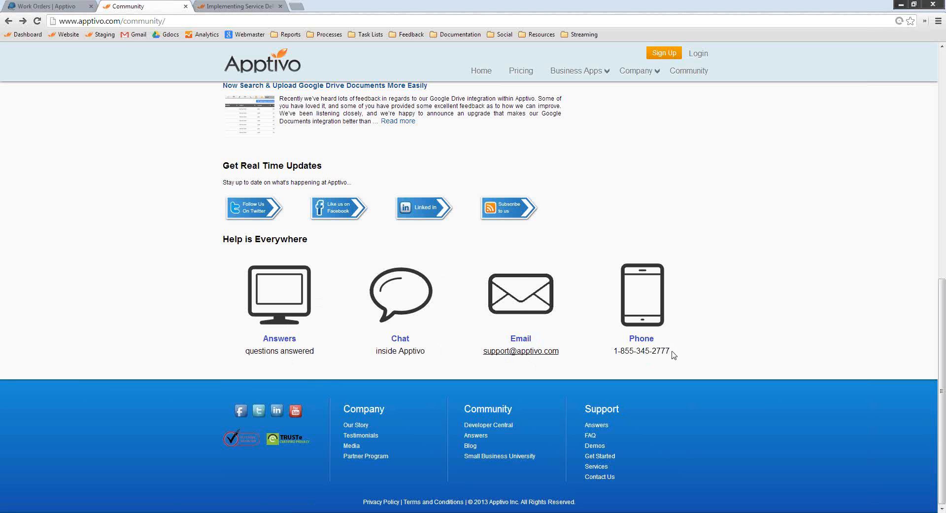
left_click_drag(671, 353, 613, 351)
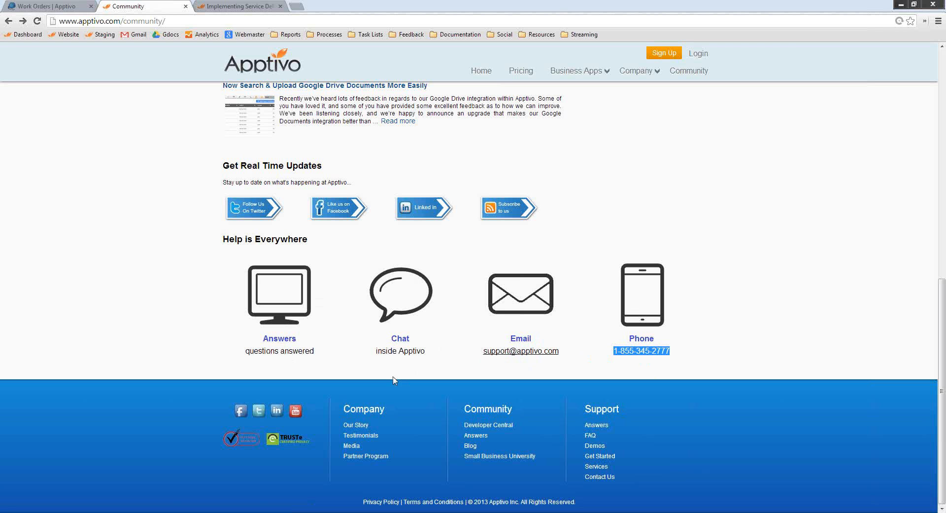
left_click_drag(427, 352, 376, 352)
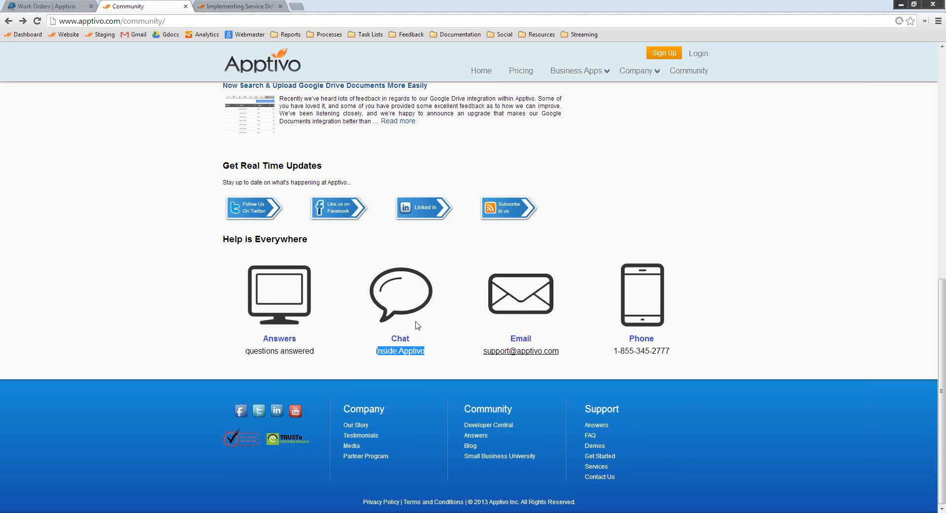
left_click(419, 354)
Return to the Work Orders app and open its online support chat window
left_click(27, 5)
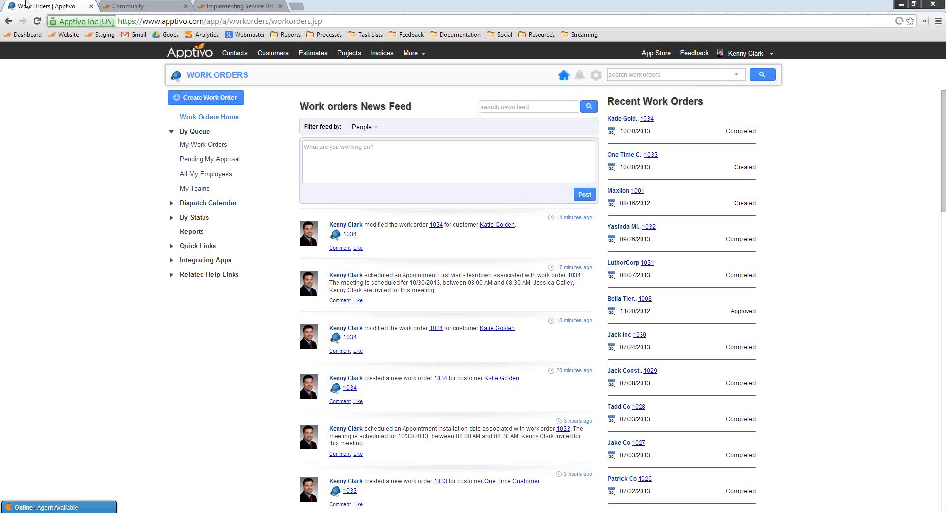
left_click(59, 506)
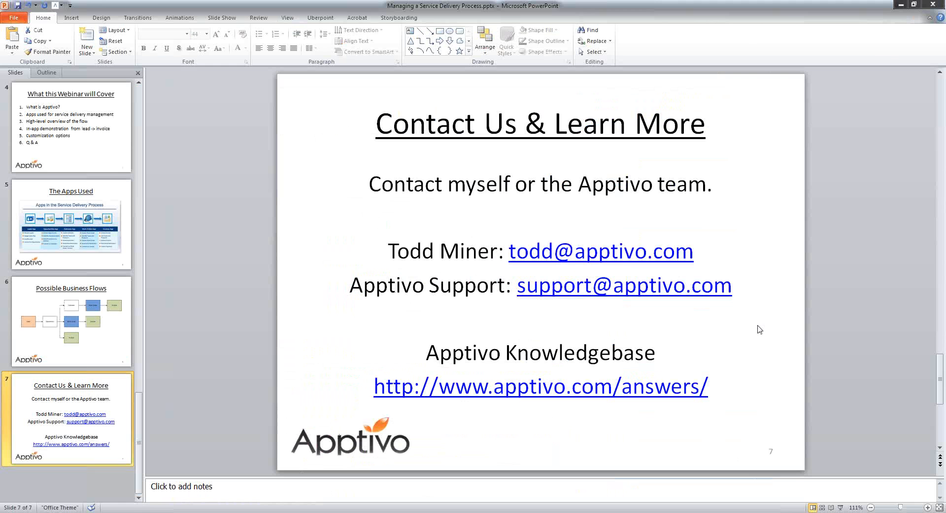
Switch to the PowerPoint presentation's "Contact Us & Learn More" slide and place the text cursor after the presenter's e-mail address
left_click(759, 329)
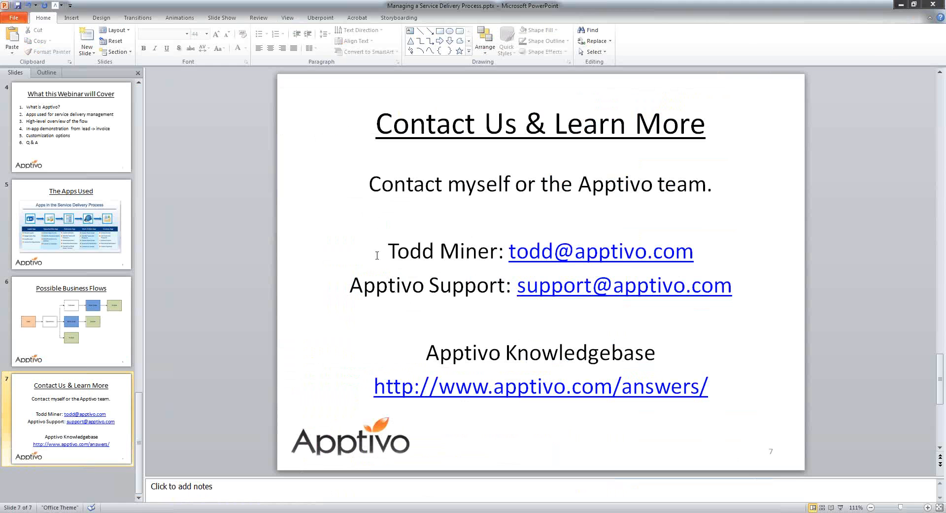
left_click(661, 253)
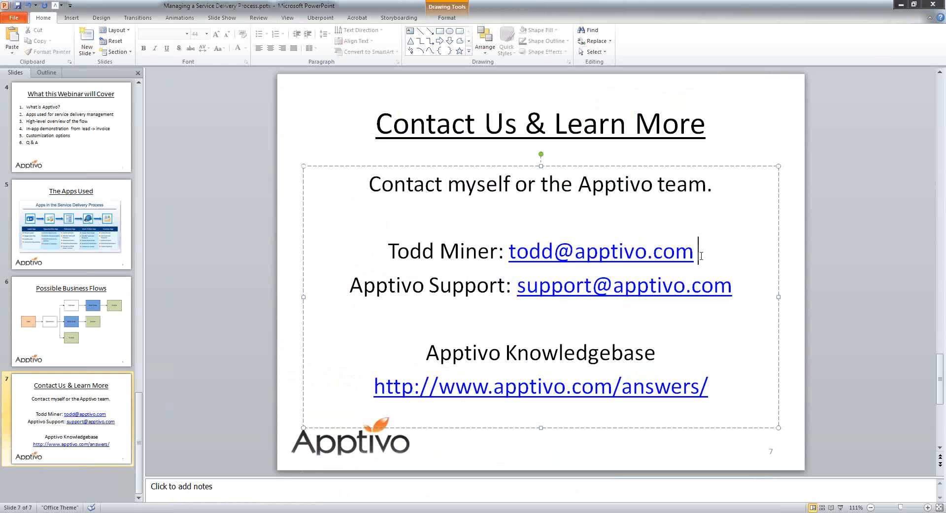